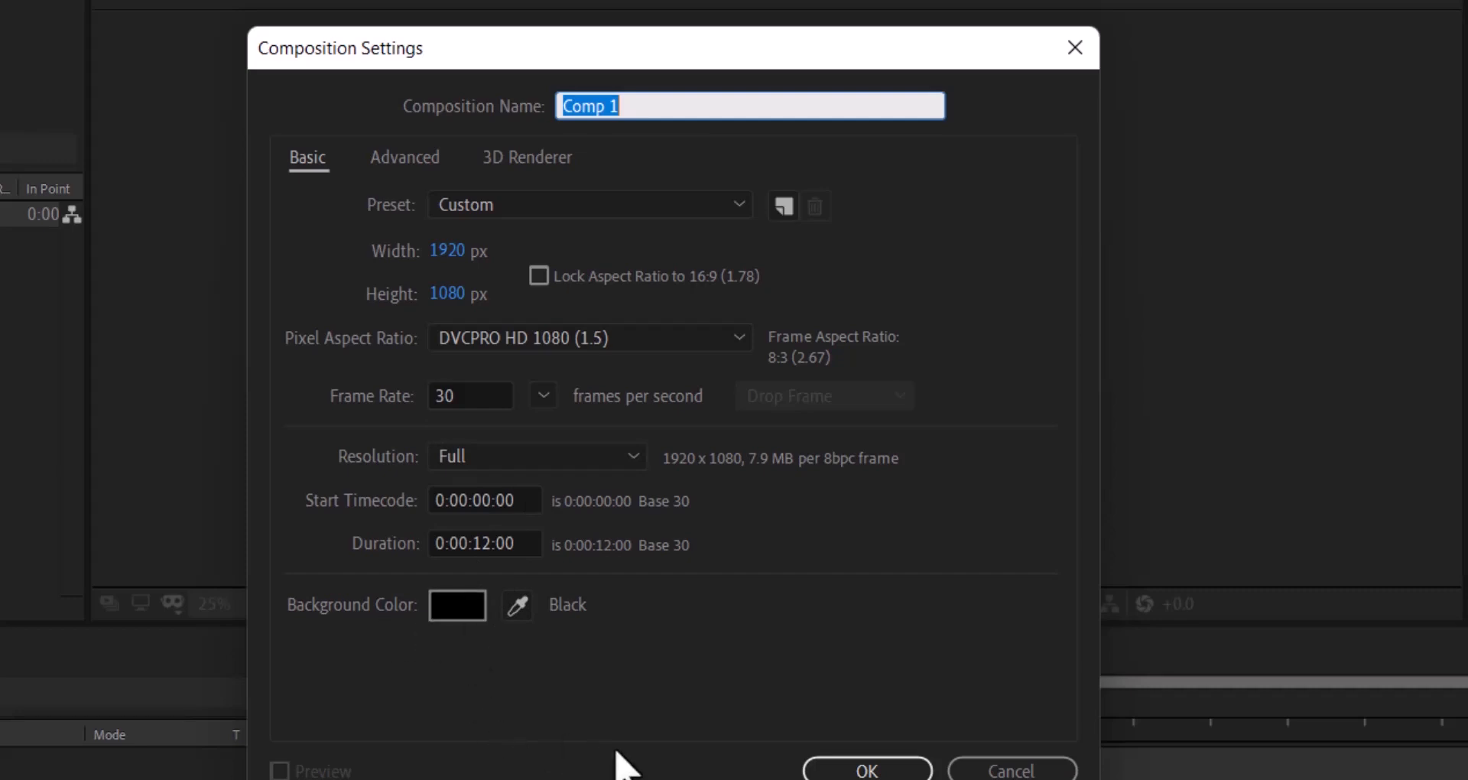
- Create Comp 1 from its settings, re-enable viewer refreshing, and set magnification to Fit
left_click(867, 769)
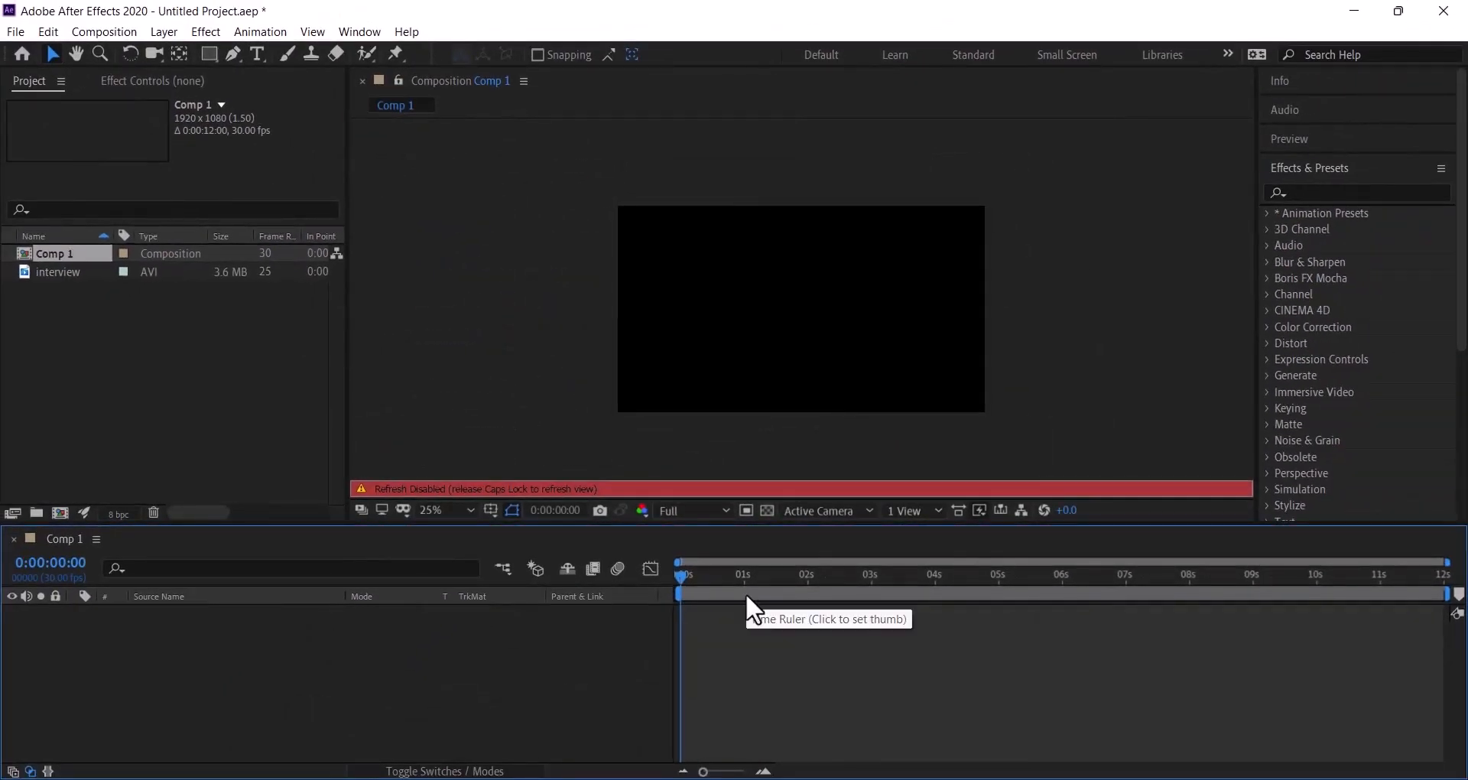
key("Caps_Lock")
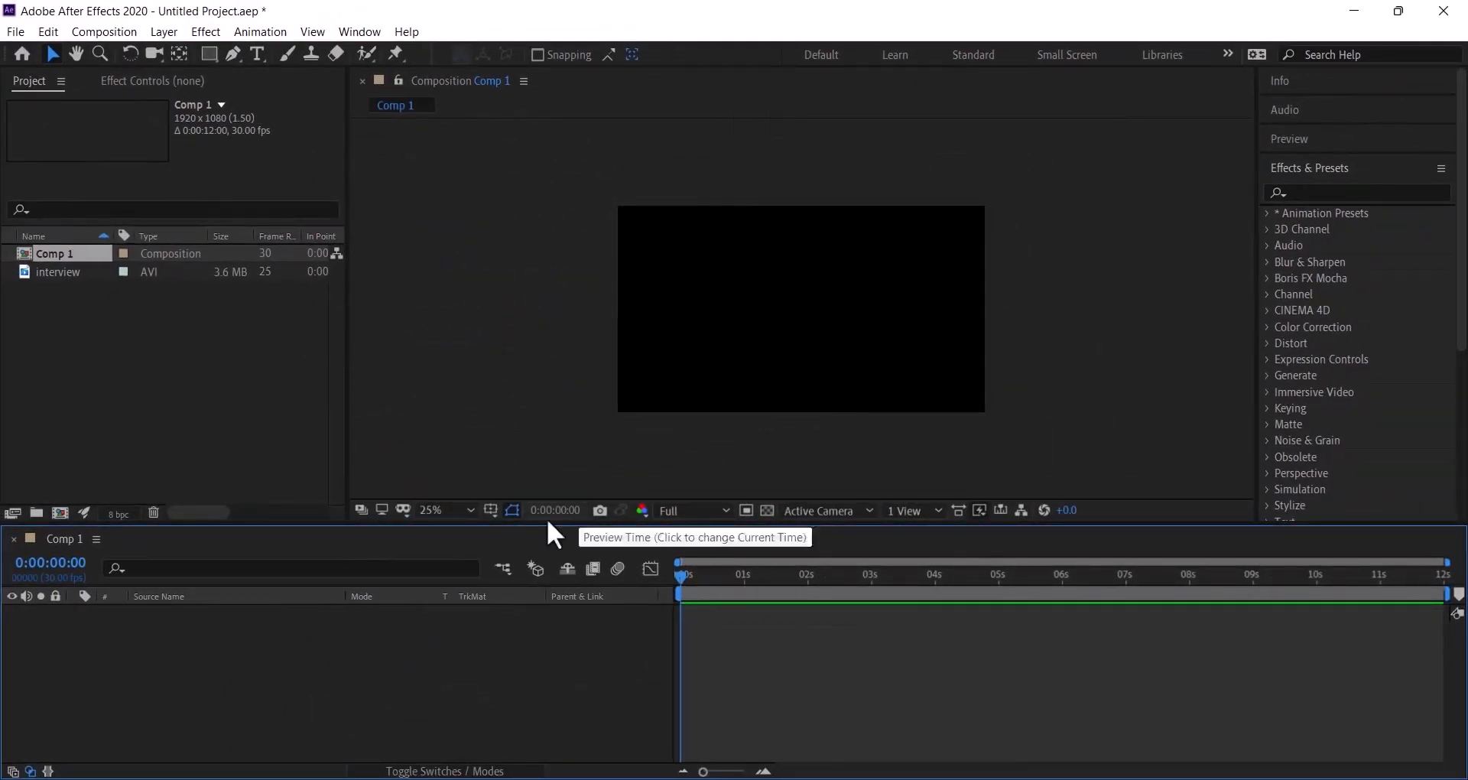
left_click(467, 509)
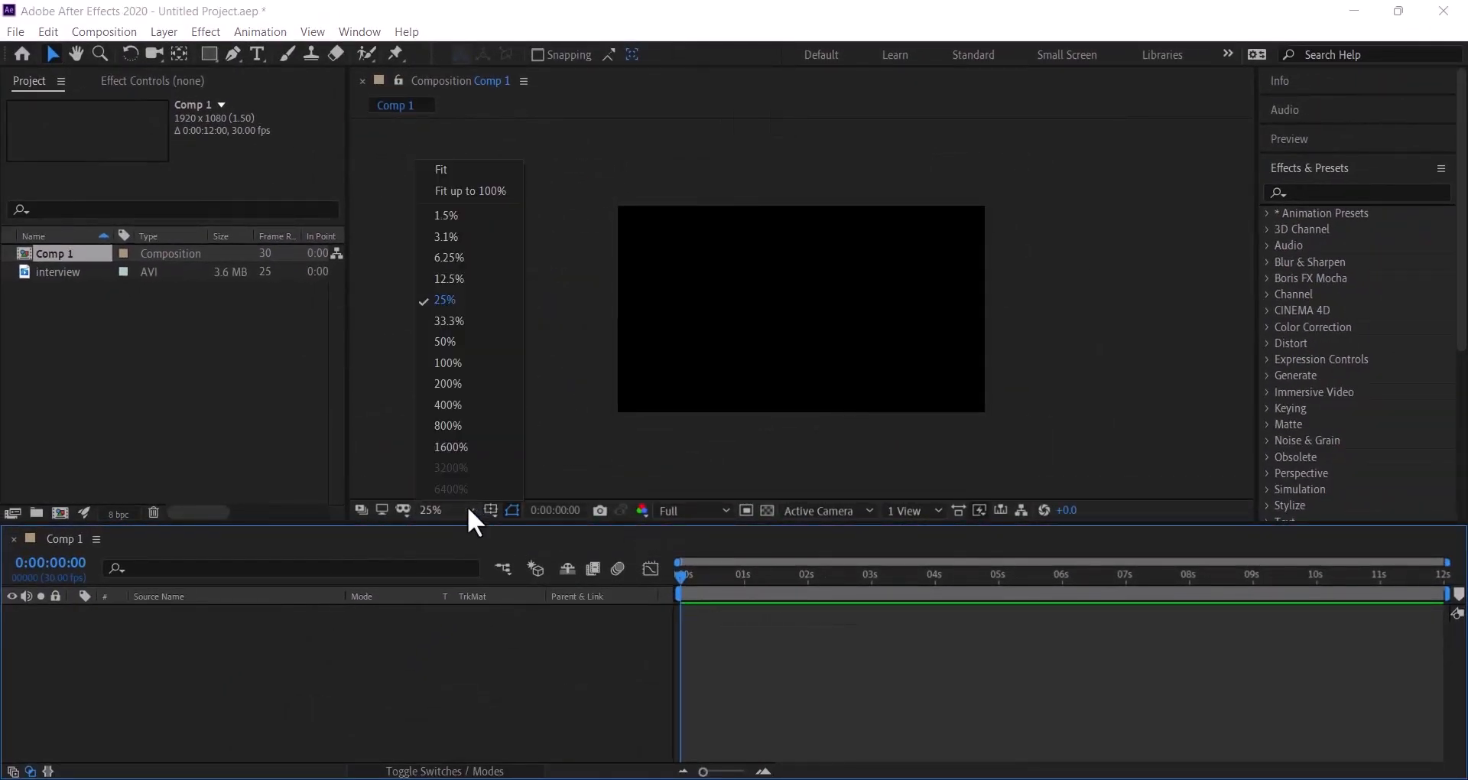
left_click(447, 187)
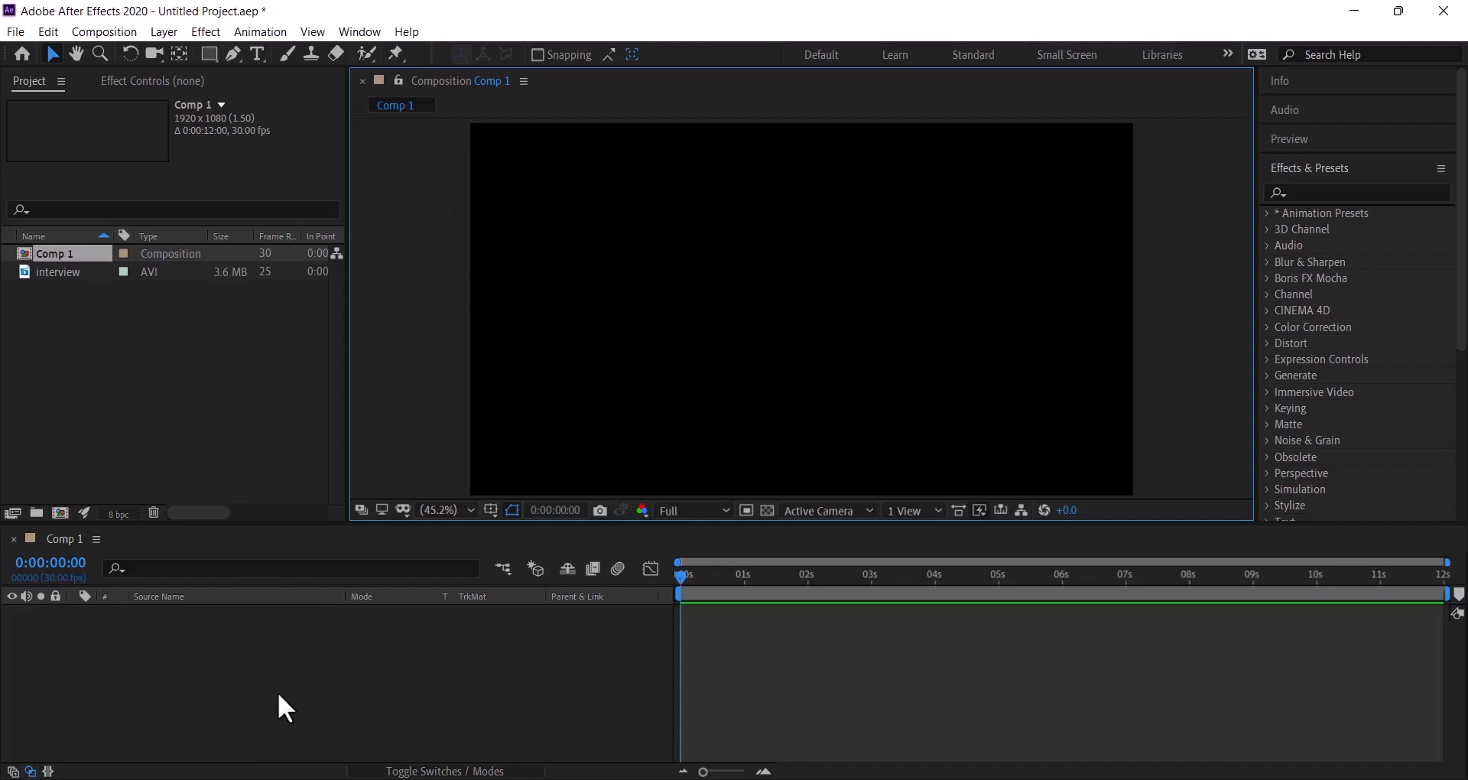
left_click(211, 364)
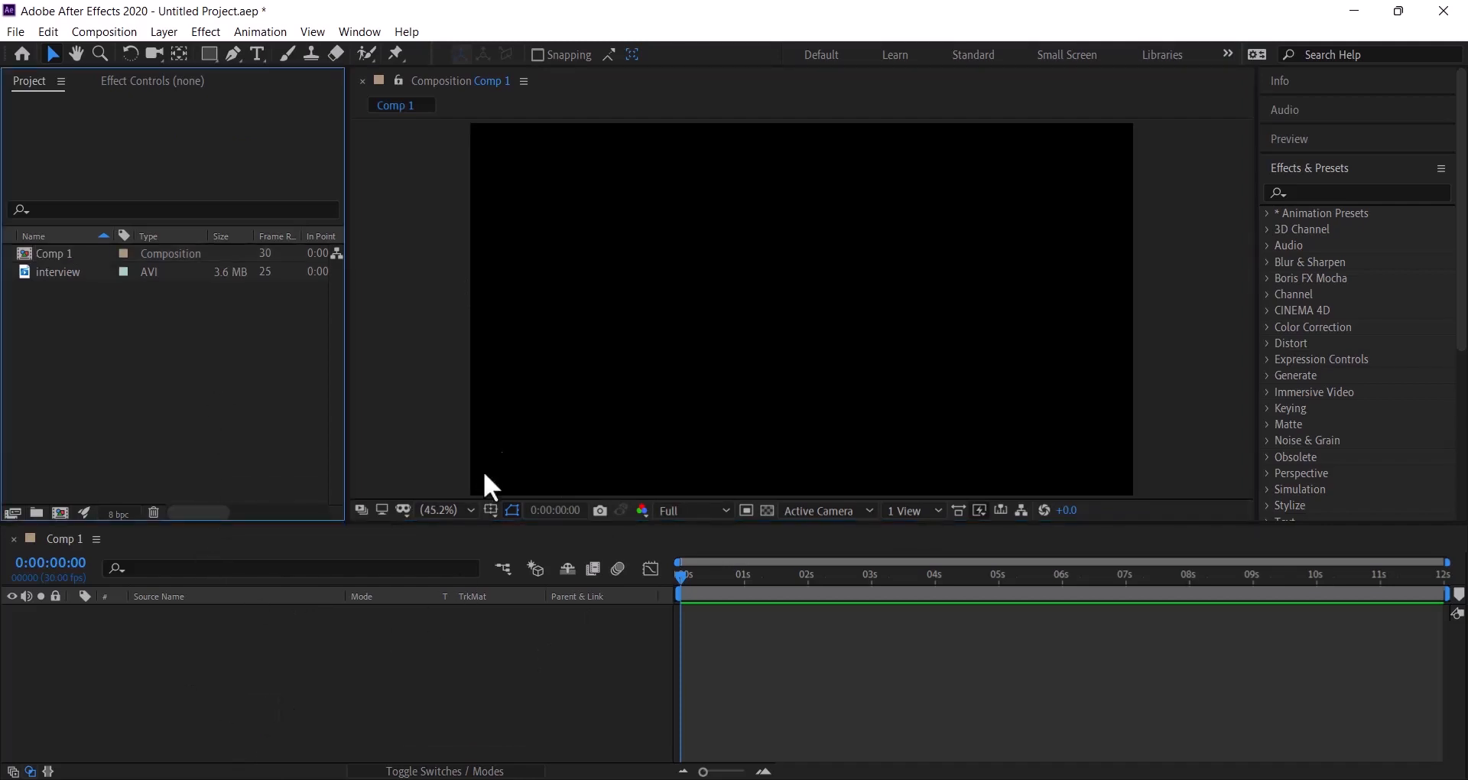
- Add a 1920x1080 very dark red solid layer named 'background' to Comp 1
right_click(256, 643)
mouse_move(350, 434)
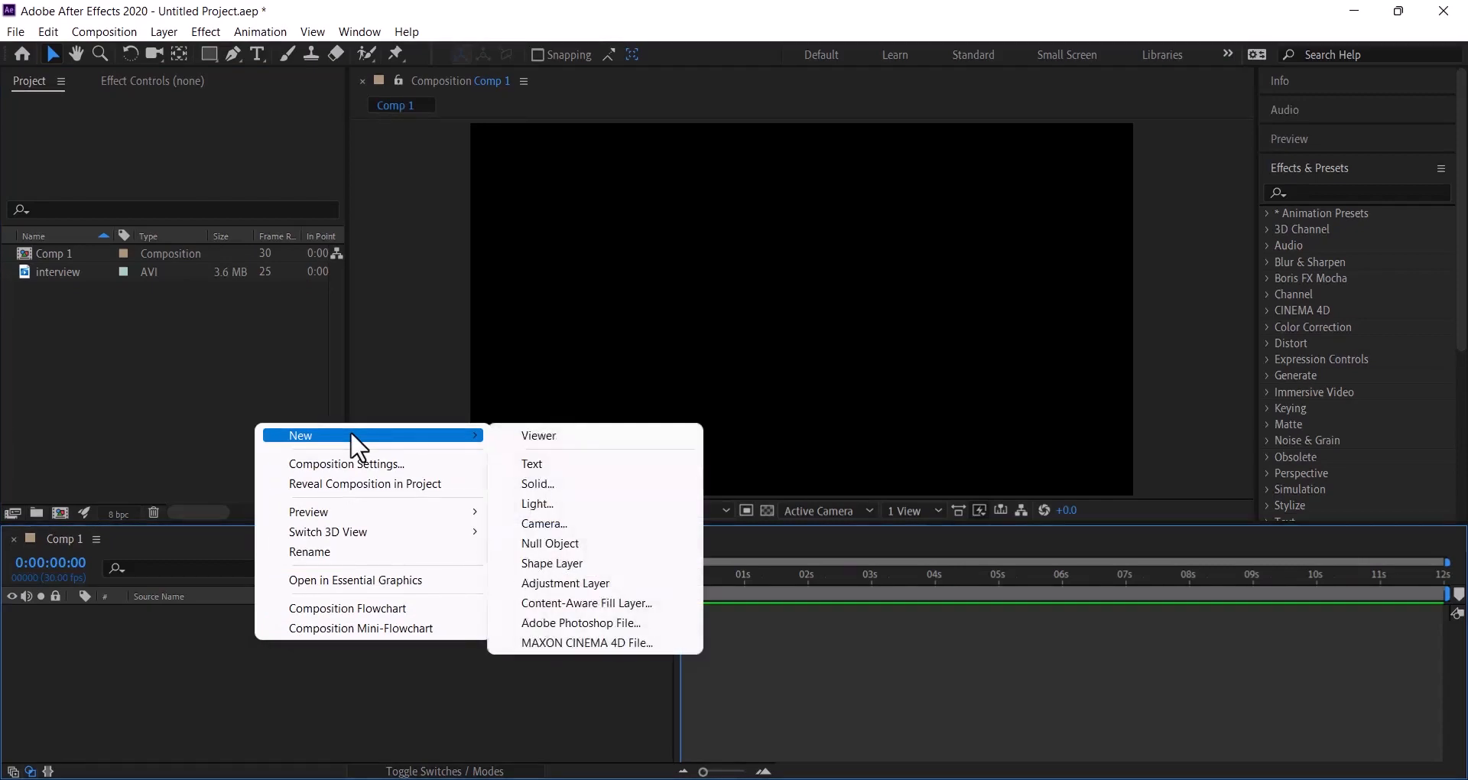
left_click(522, 483)
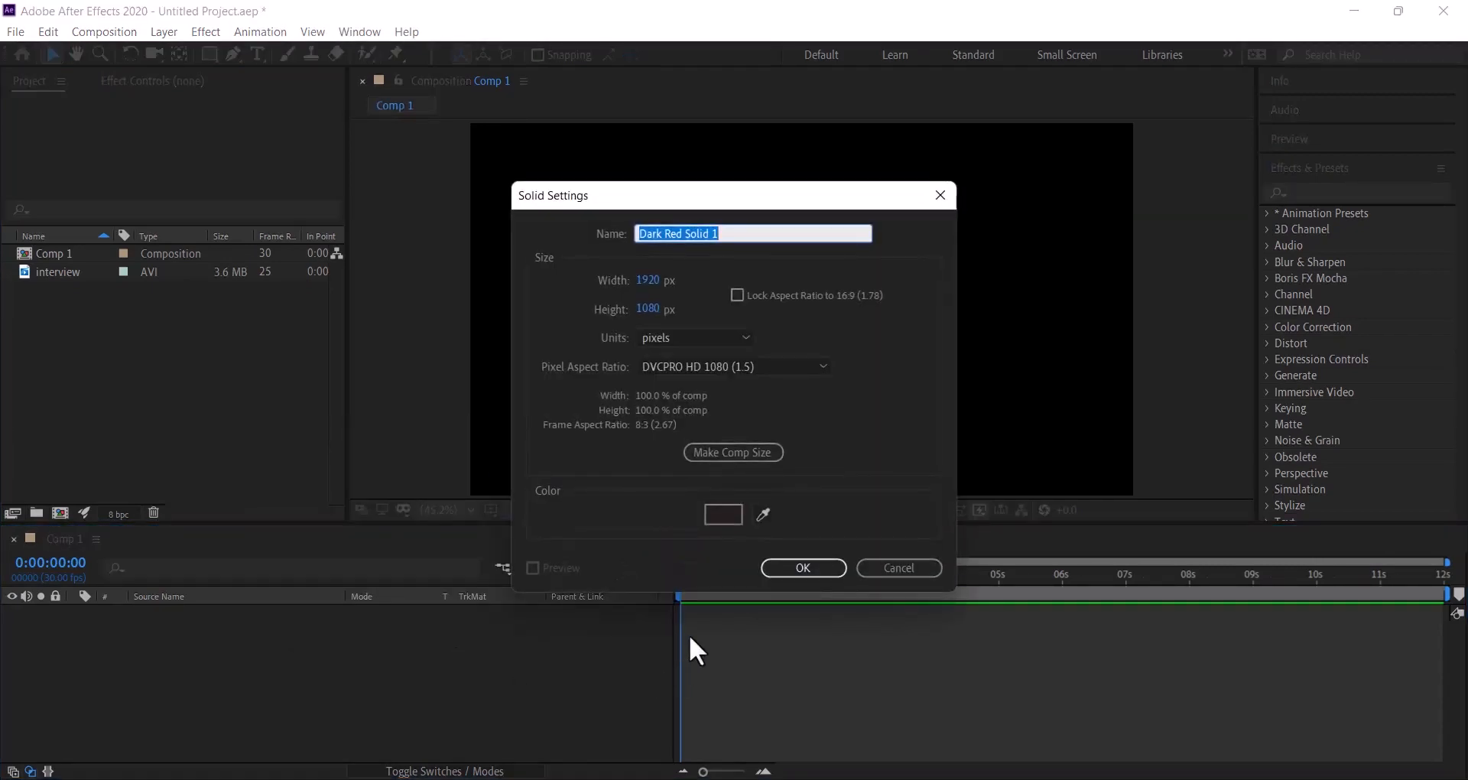
left_click(724, 516)
left_click_drag(301, 552, 140, 551)
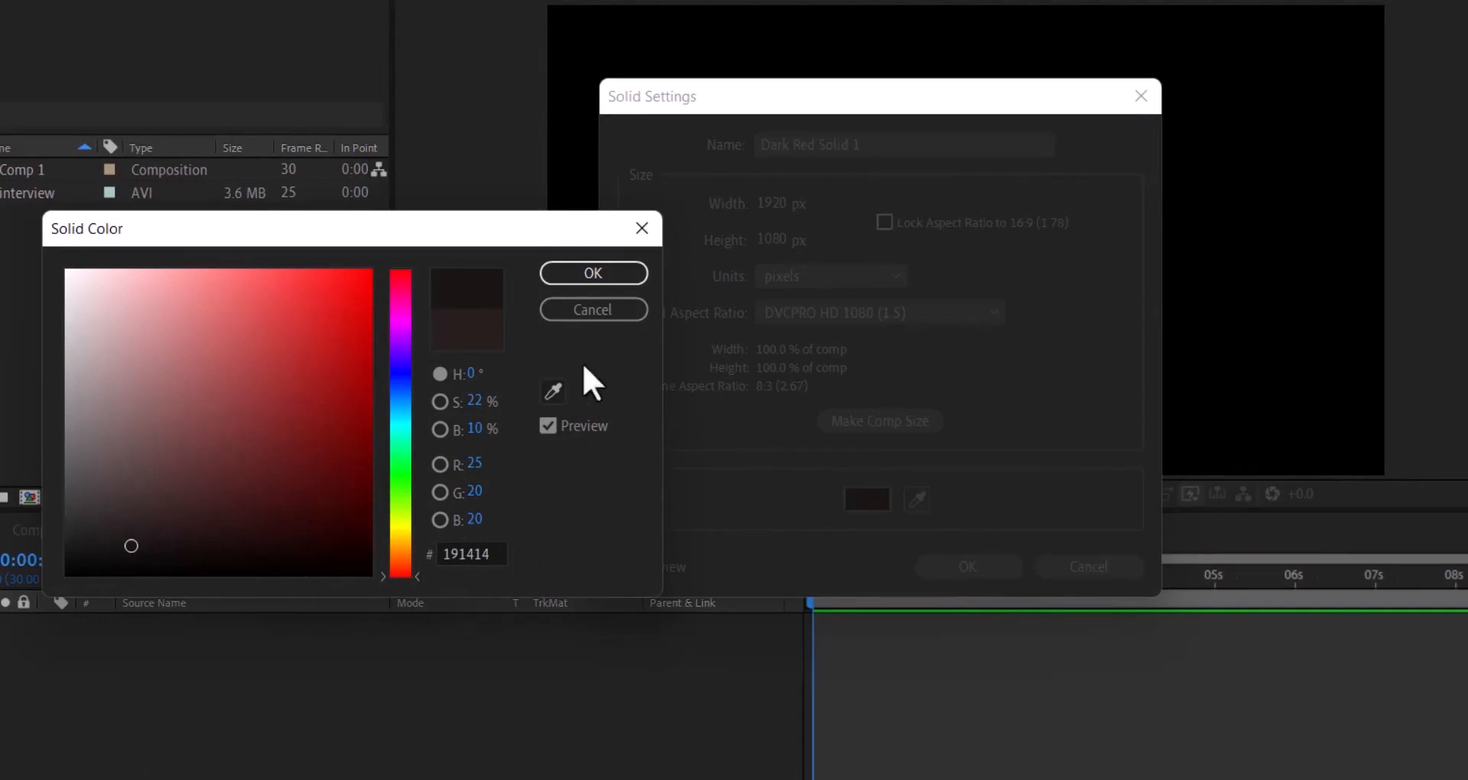
mouse_move(140, 533)
left_mouse_down()
mouse_move(121, 524)
mouse_move(132, 529)
left_mouse_up()
left_click(128, 525)
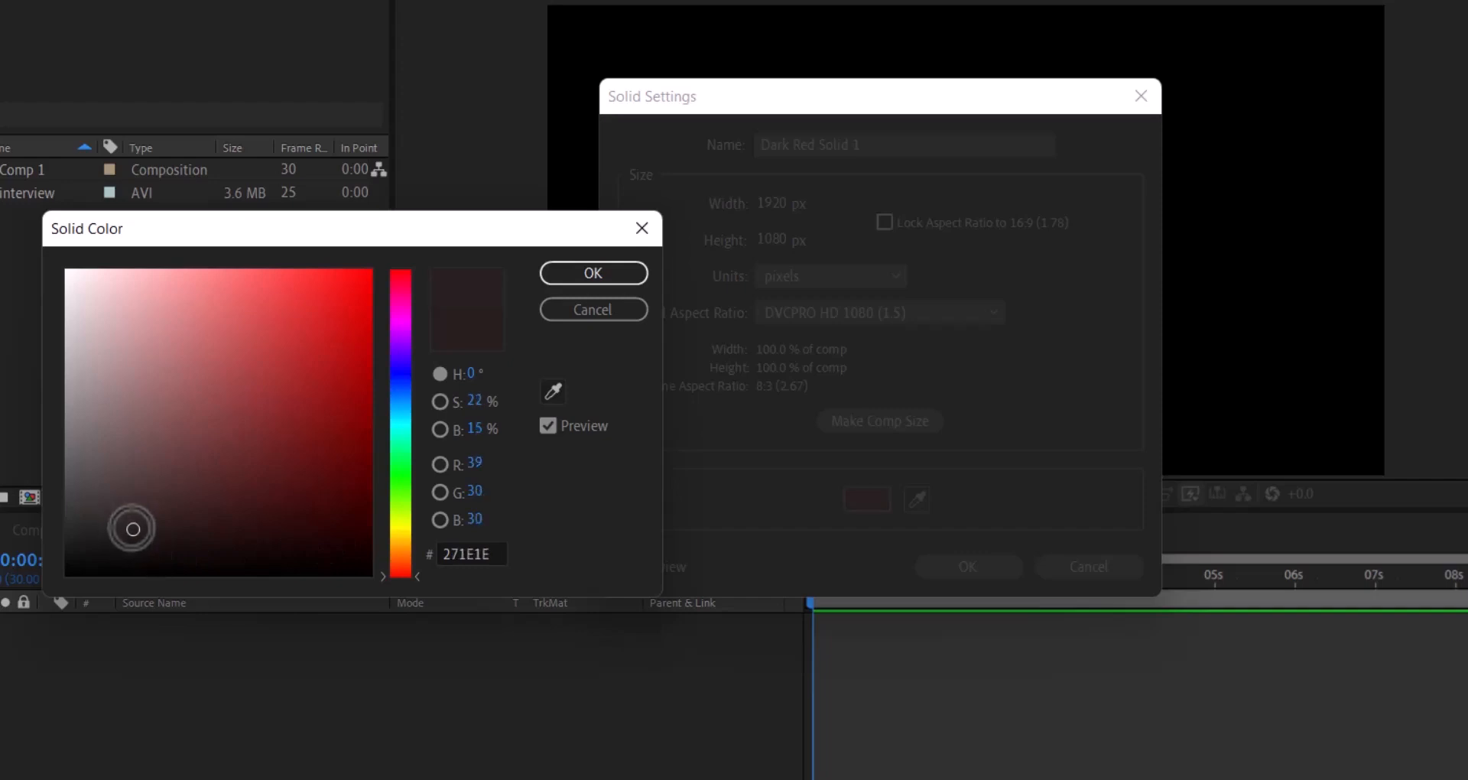
left_click(592, 269)
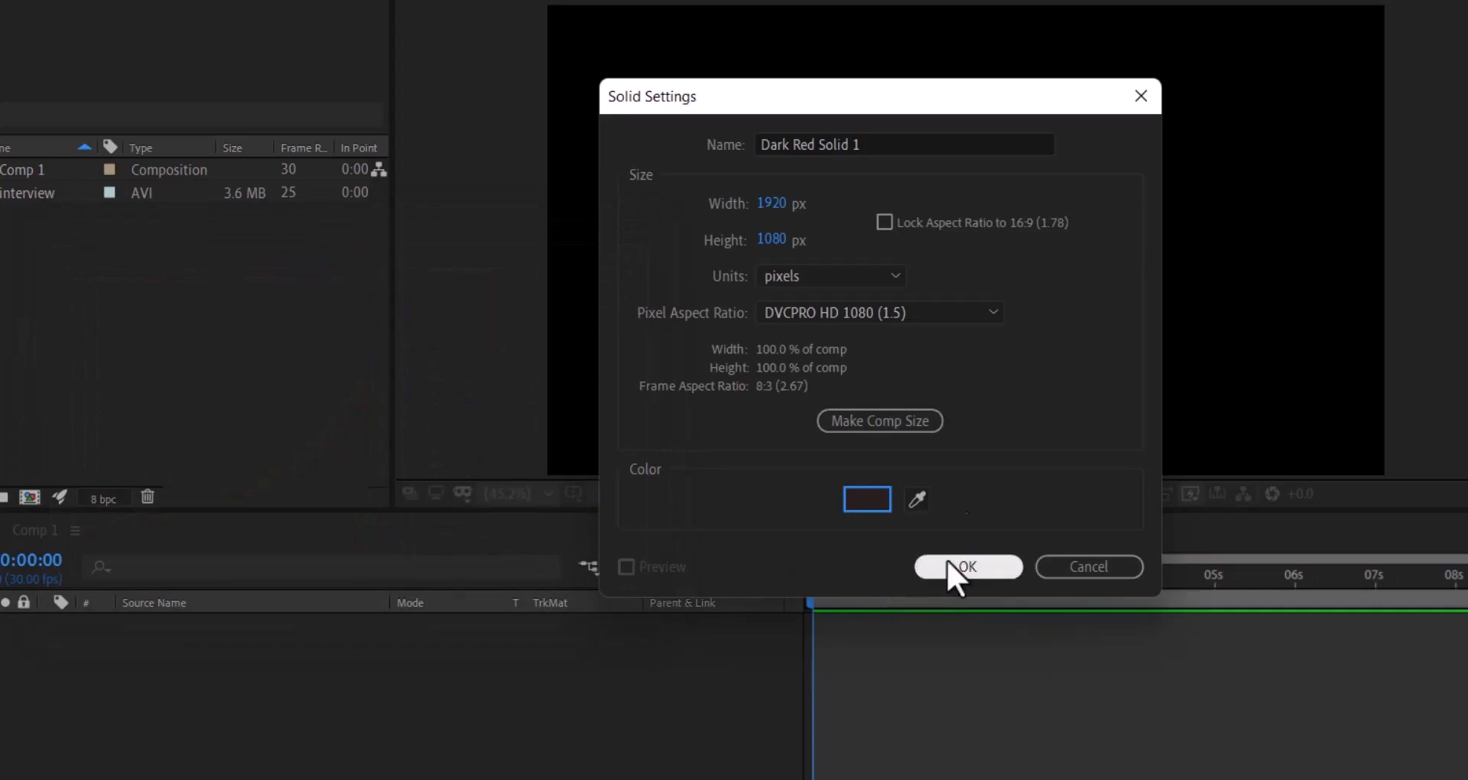
left_click(923, 136)
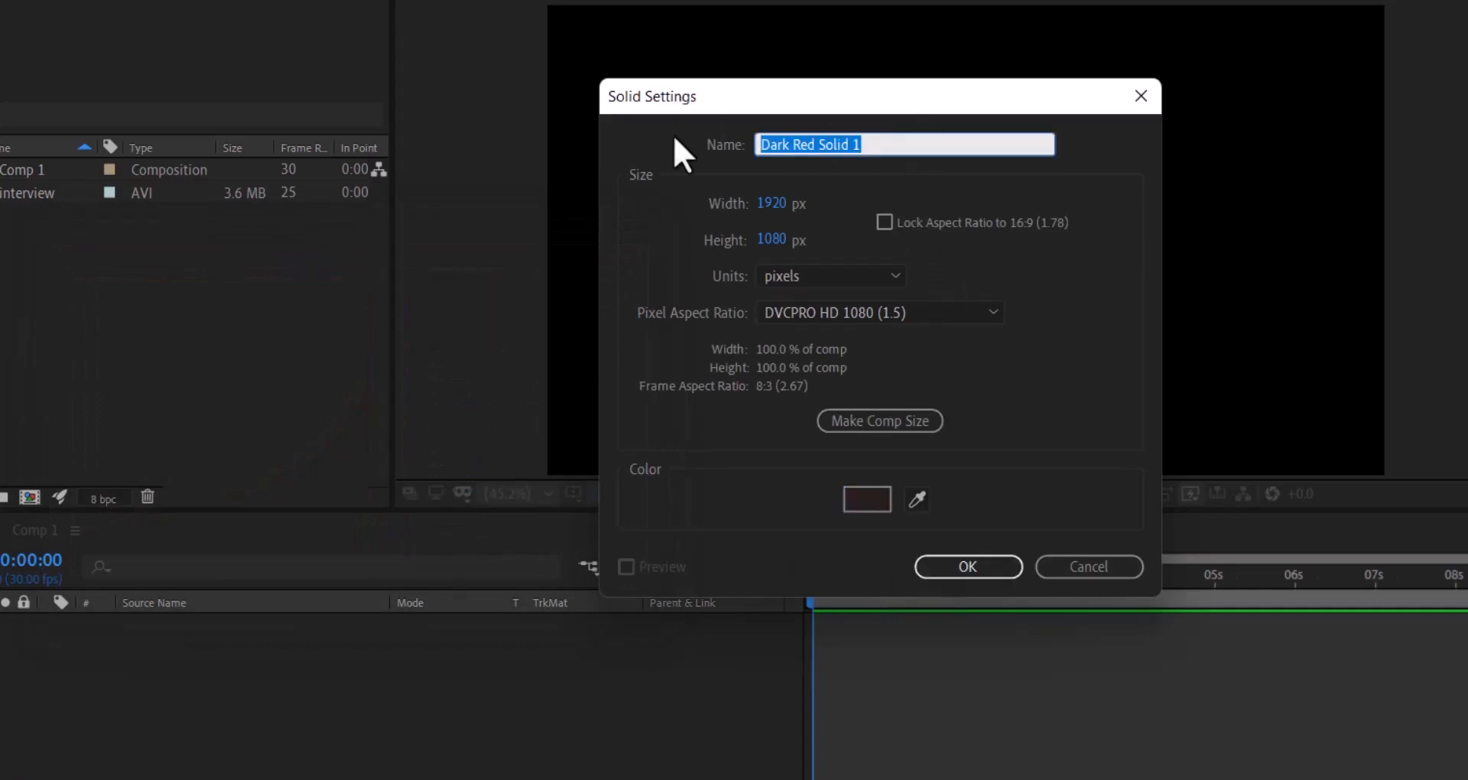
type("back")
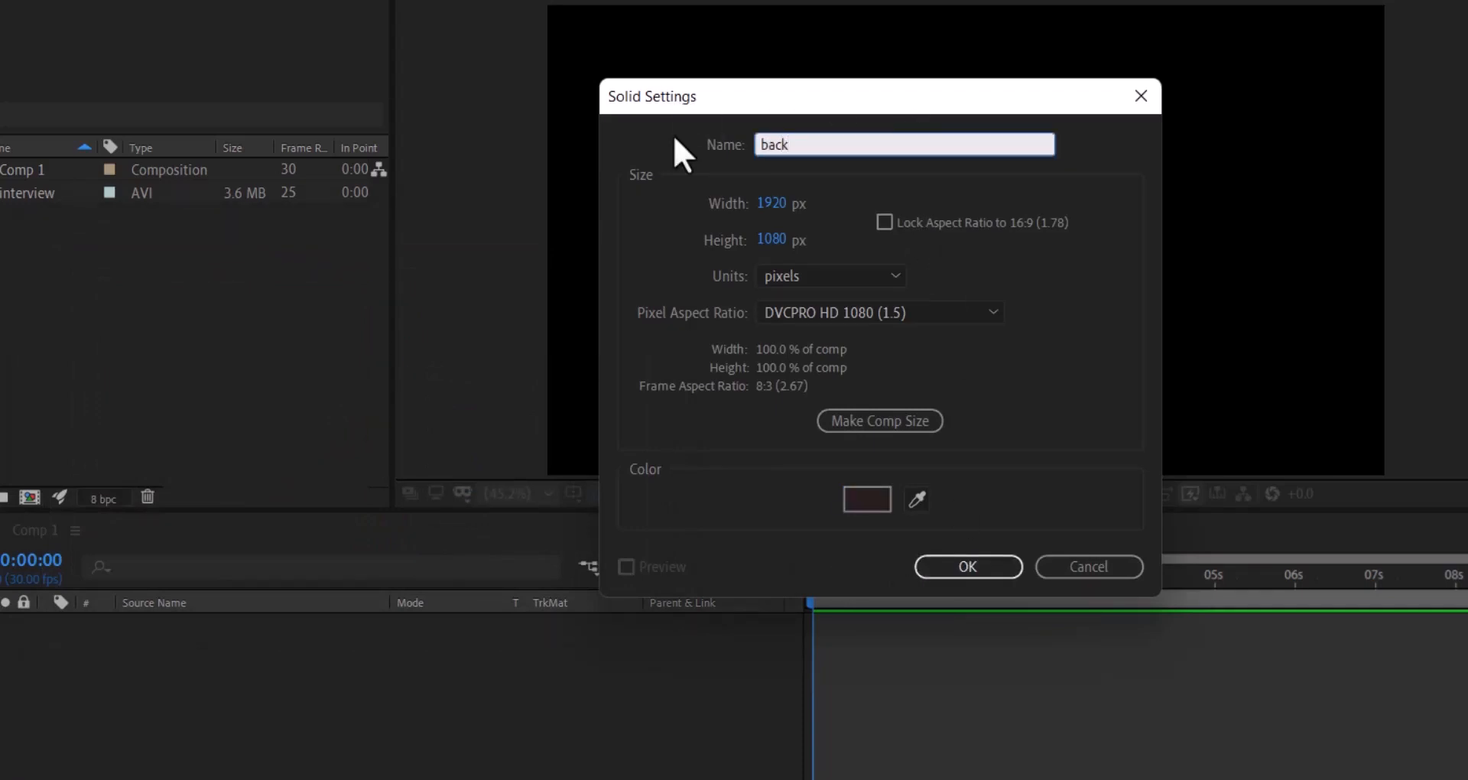
type("ground")
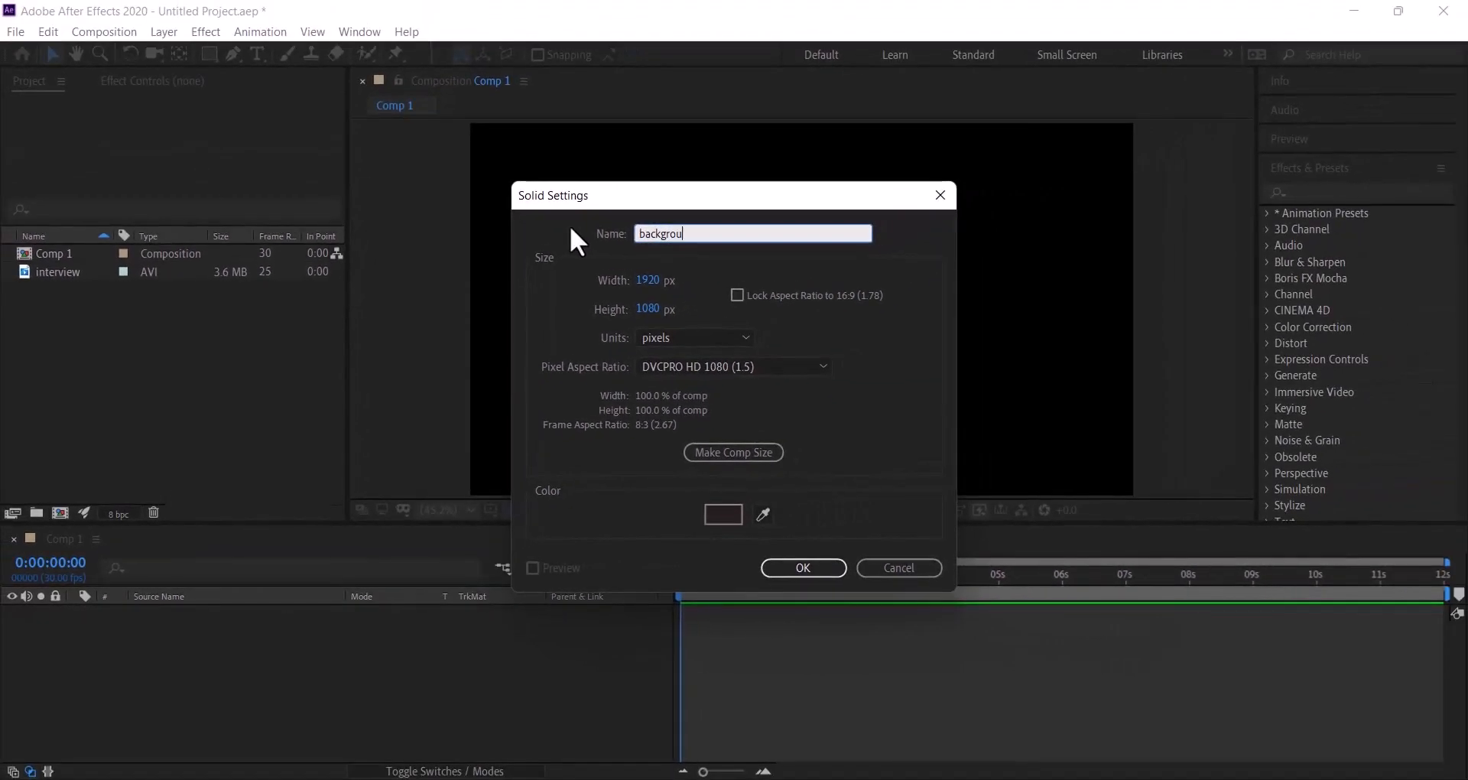
left_click(783, 569)
left_click(268, 688)
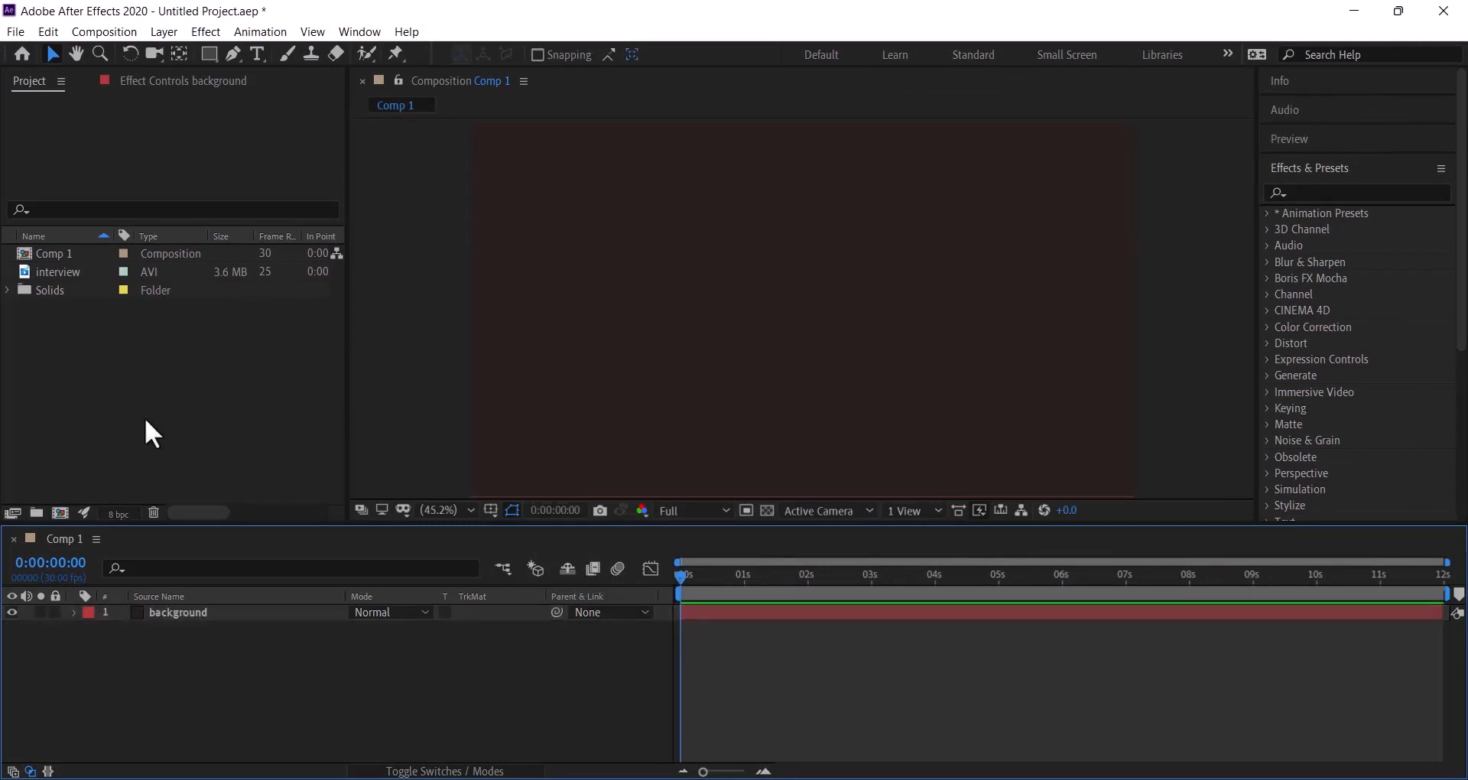
- Switch to the Horizontal Type Tool and choose Montserrat Bold from the font list
left_click(257, 53)
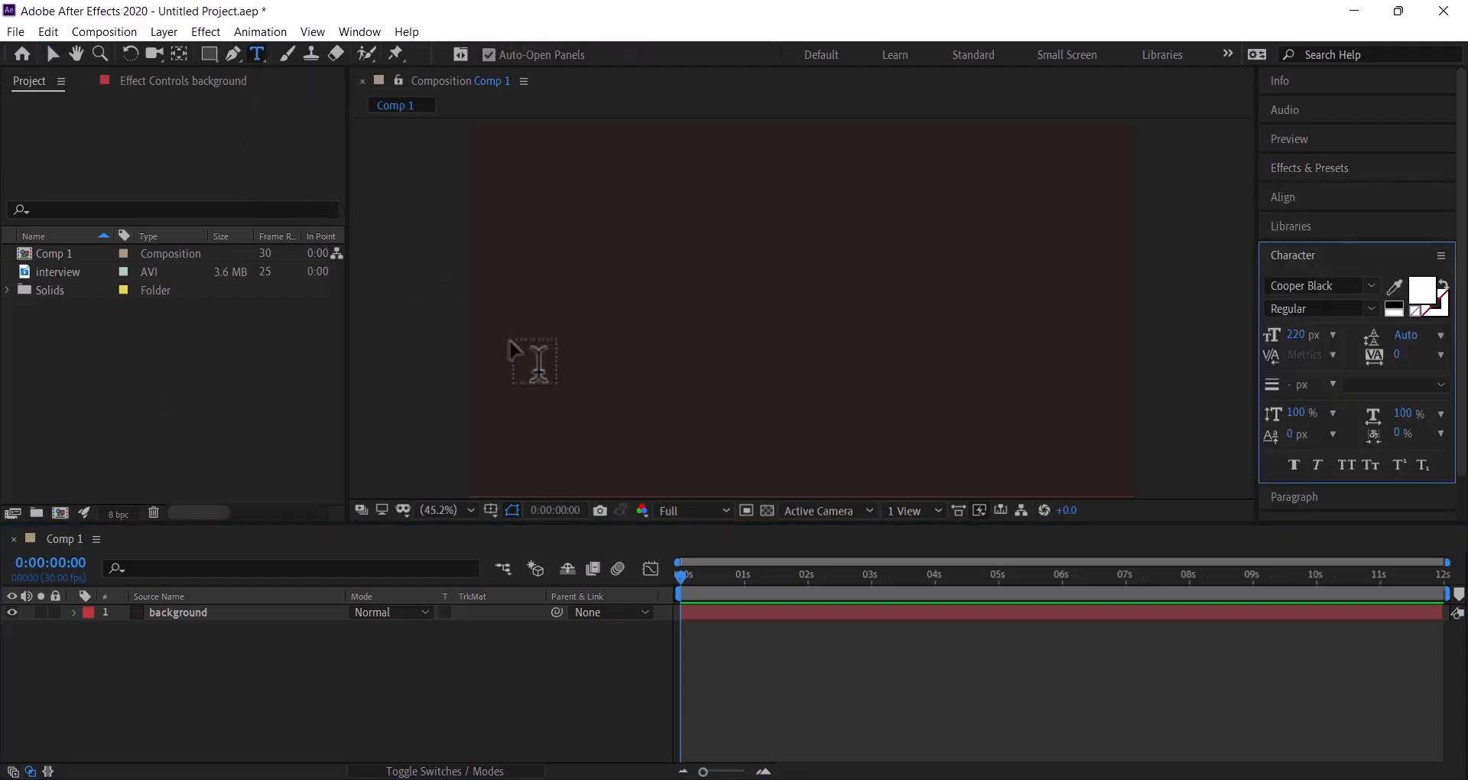
left_click(1371, 285)
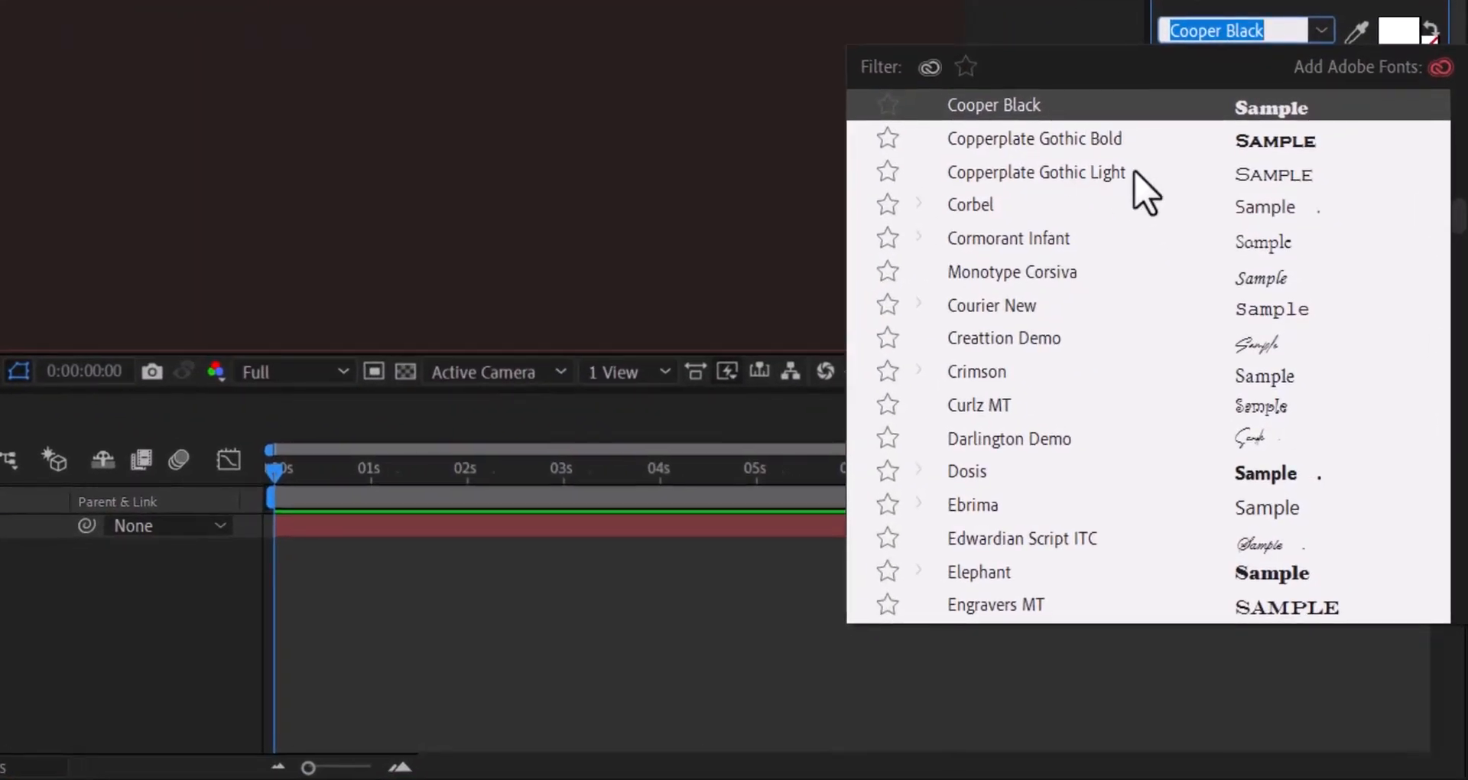
type("mon")
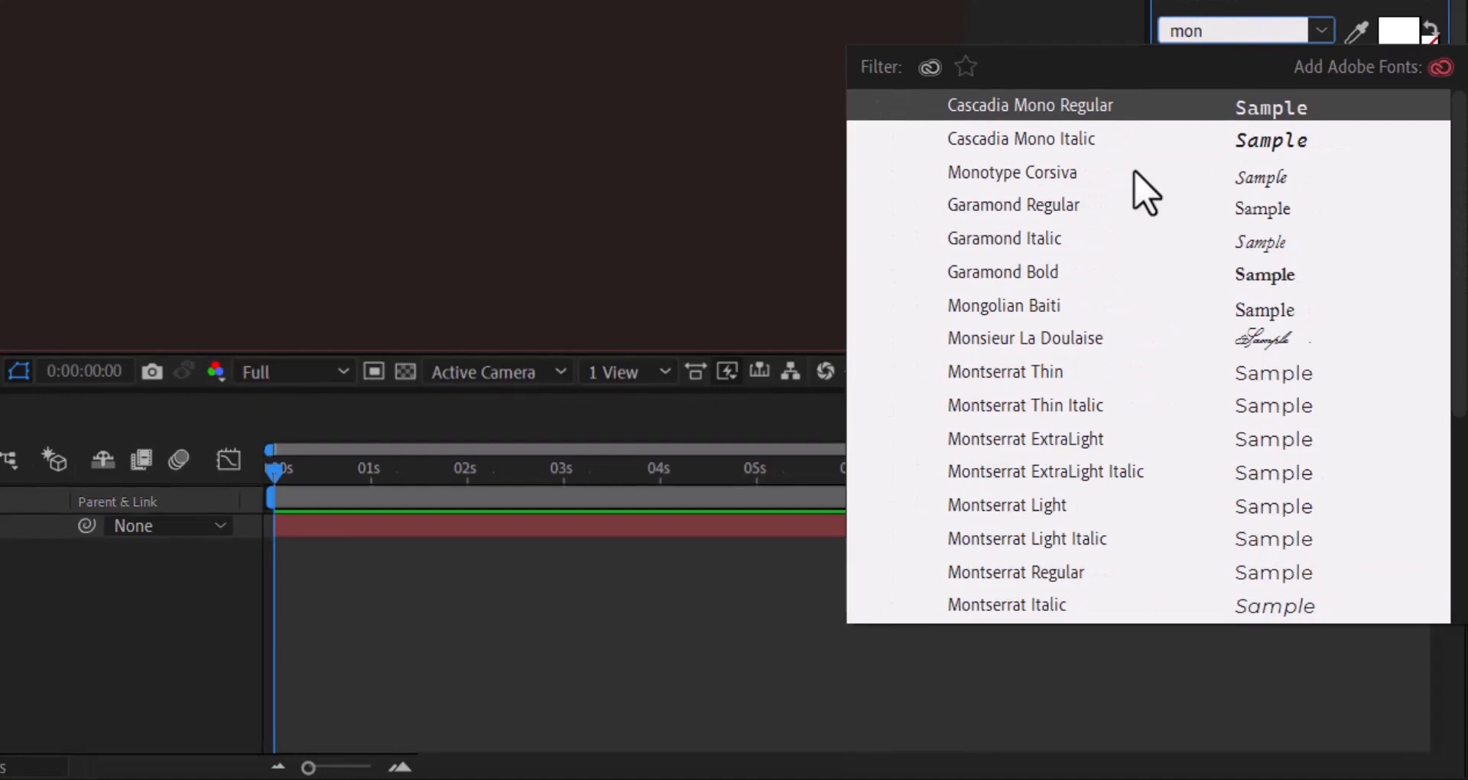
type("ts")
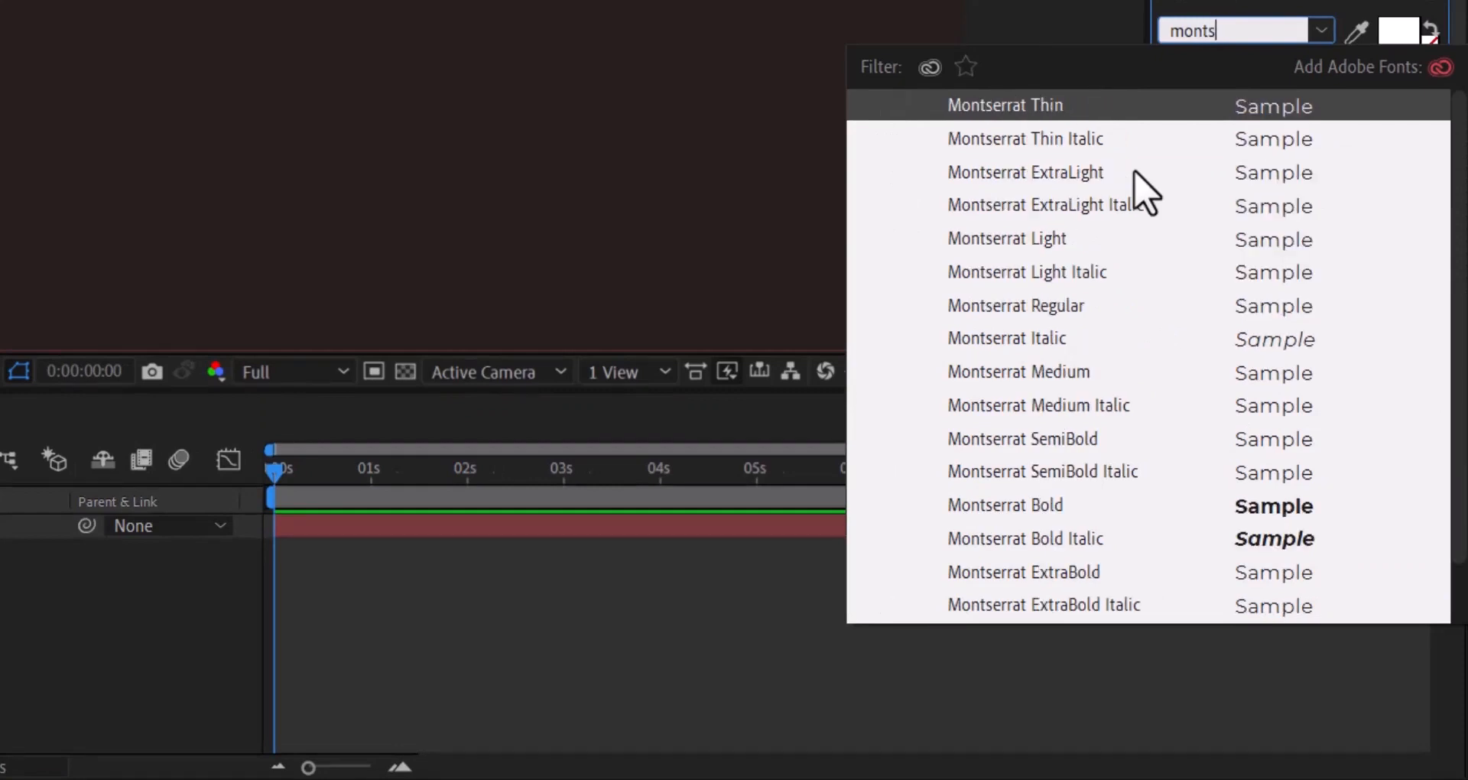
left_click(1010, 508)
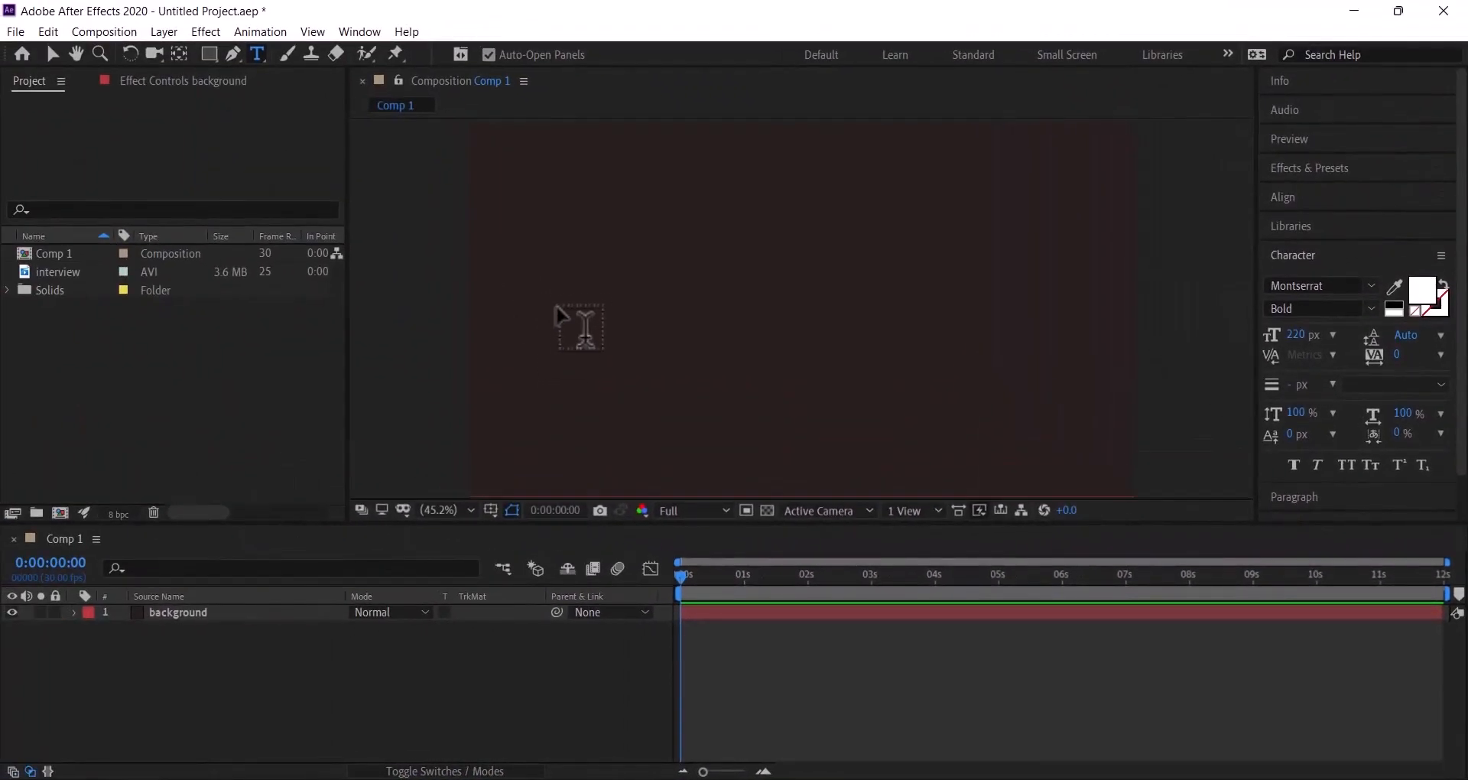
left_click(557, 306)
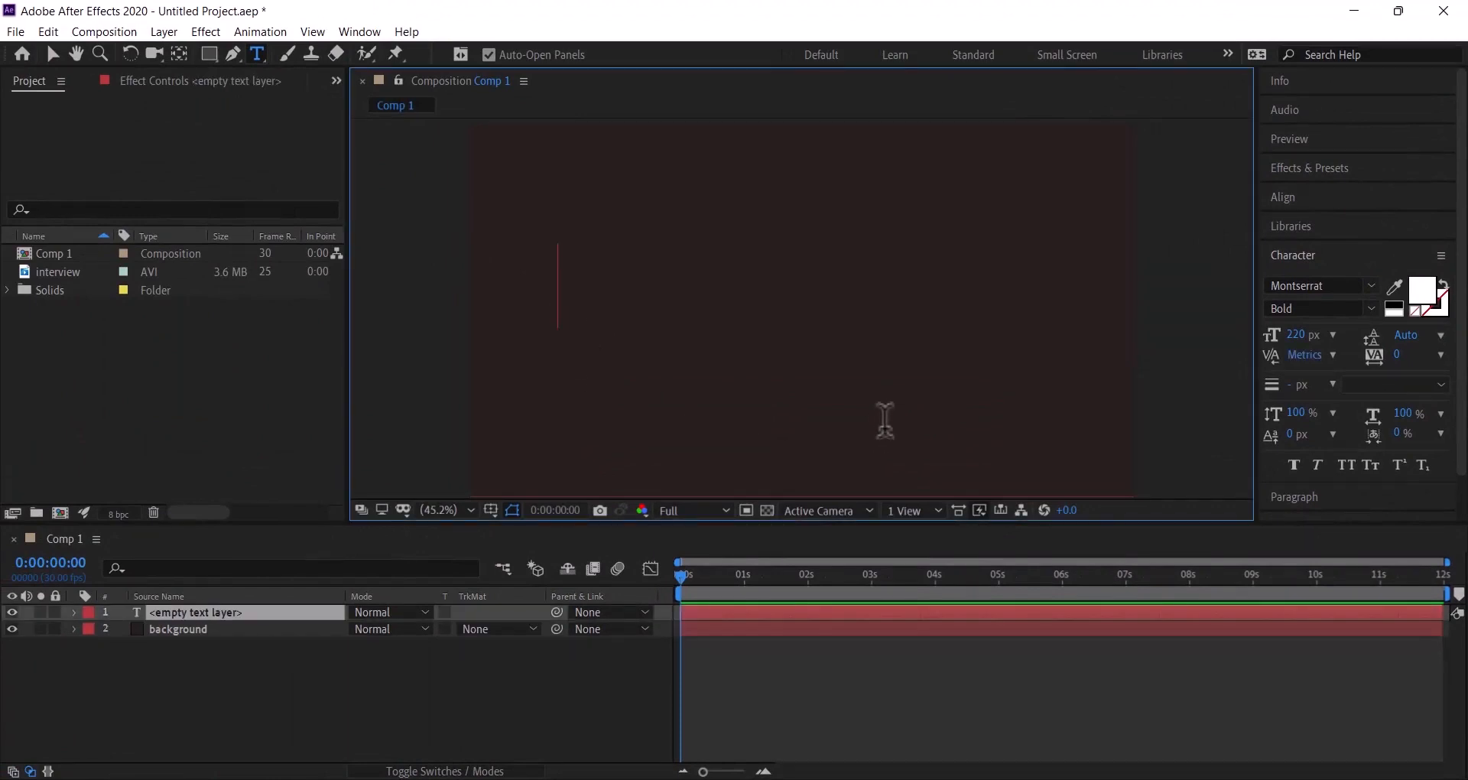
key("Caps_Lock")
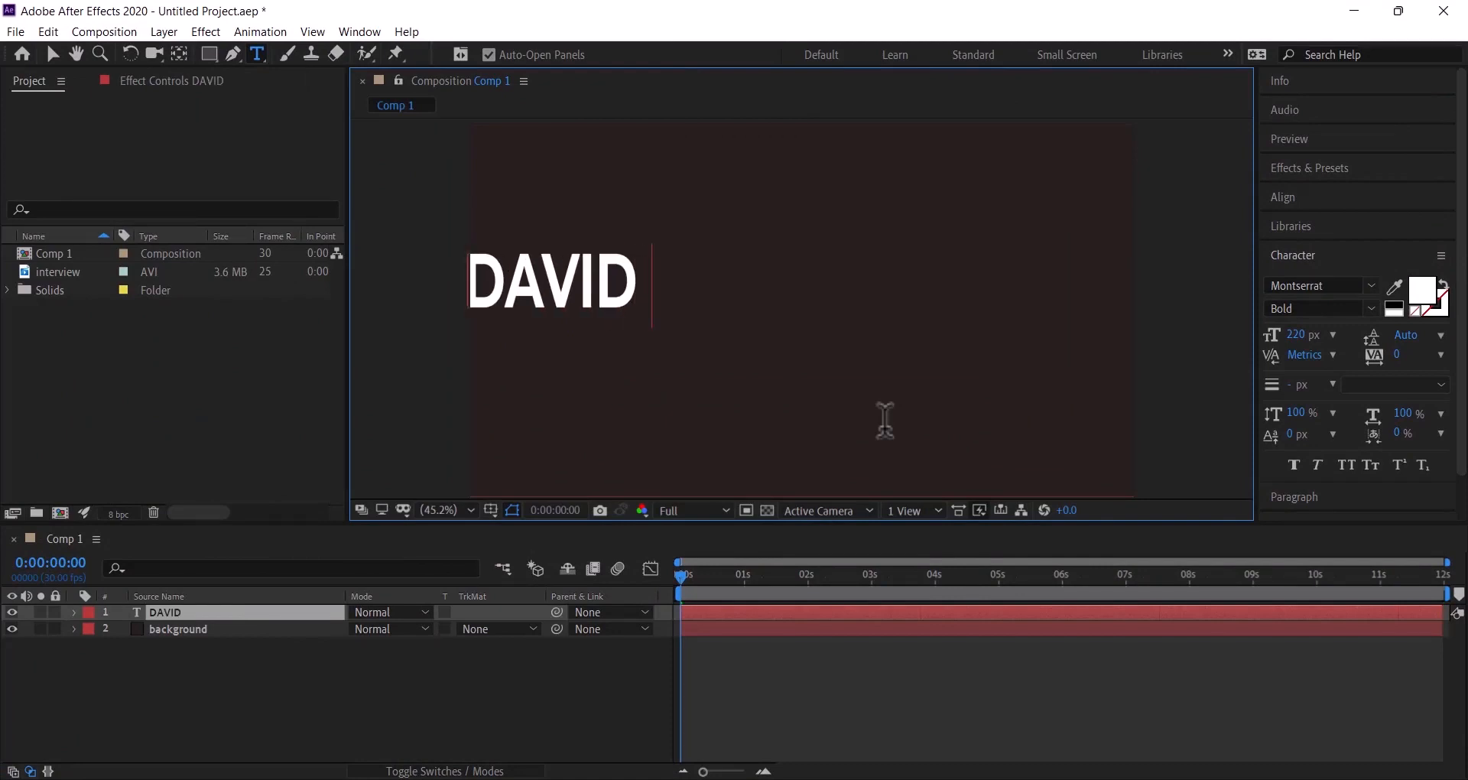
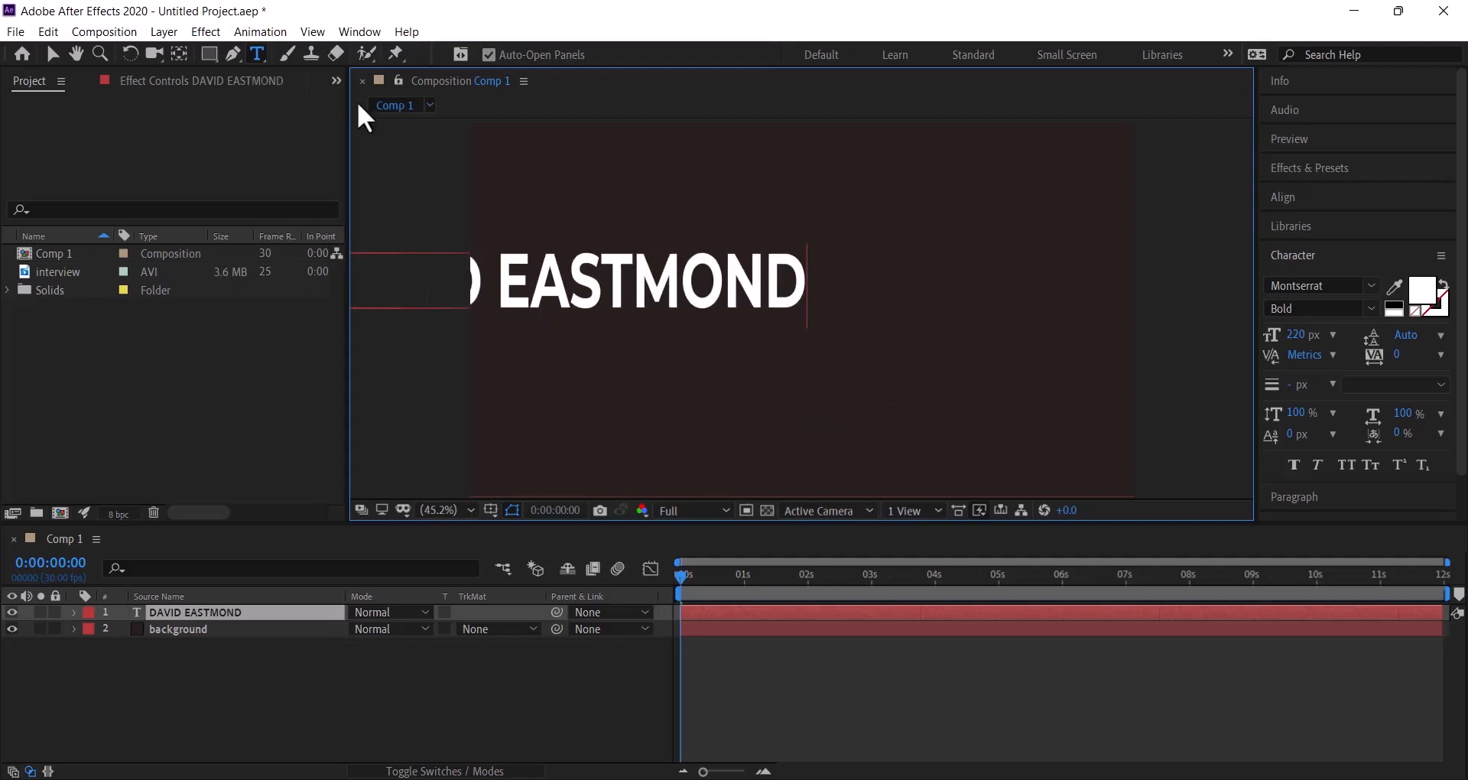
left_click(1346, 199)
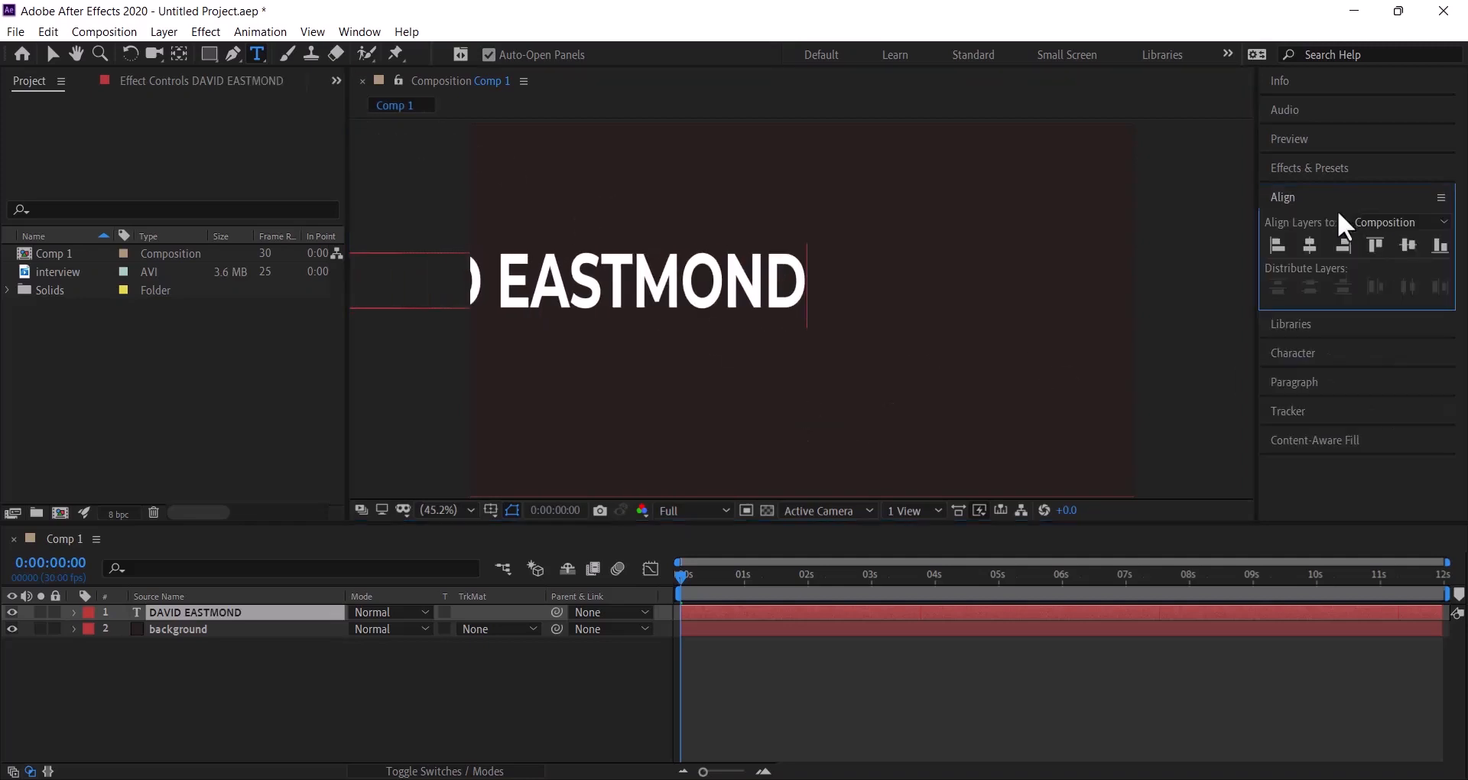
left_click(1328, 203)
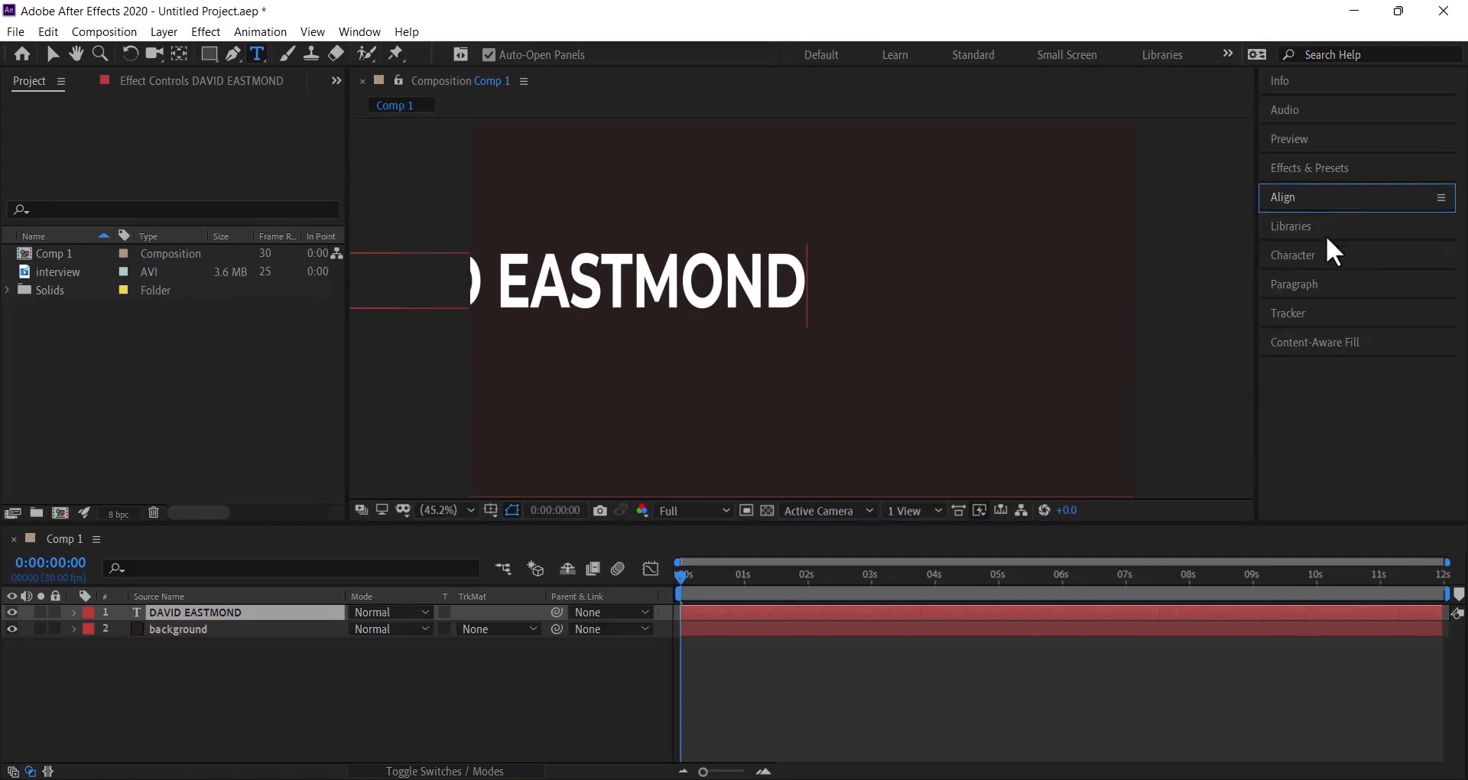
left_click(1314, 290)
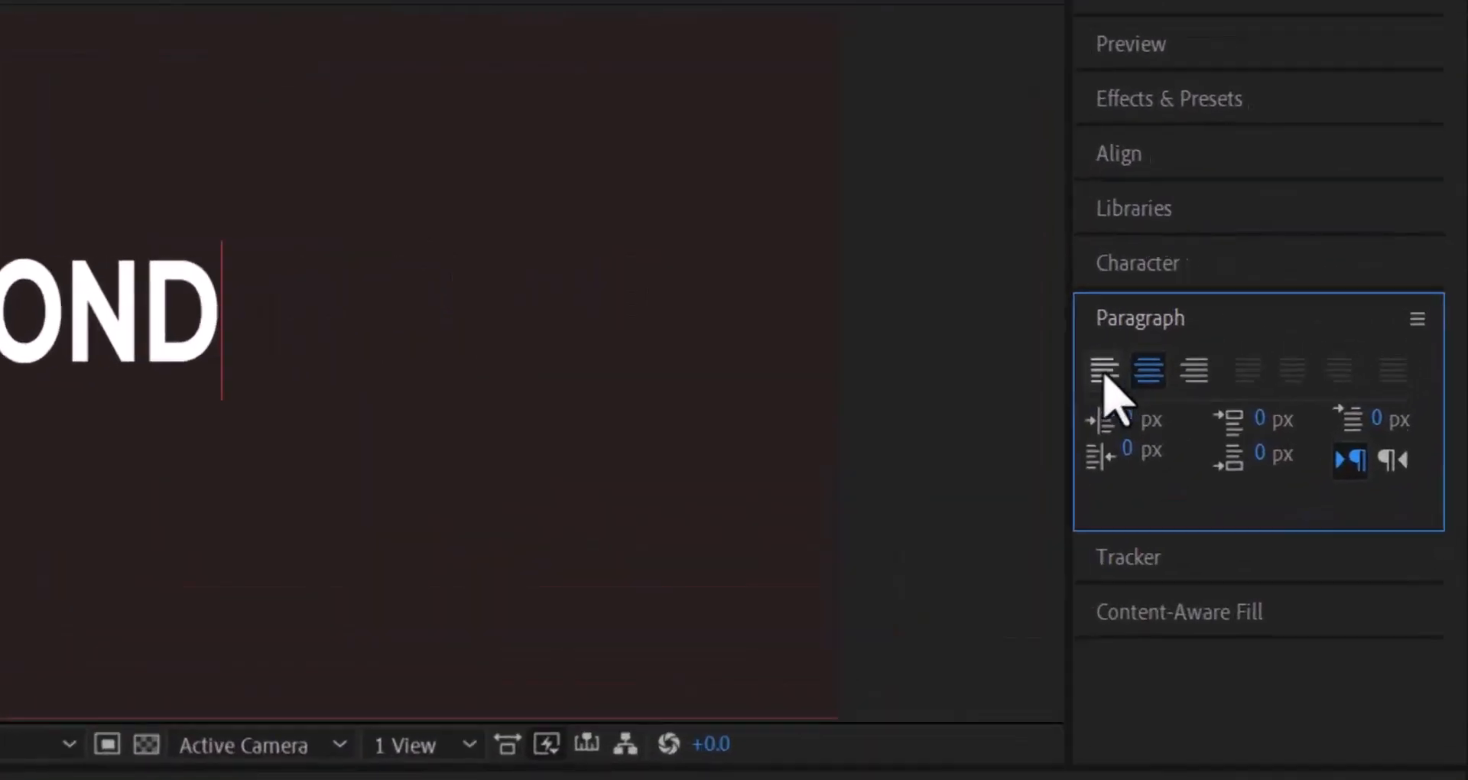
left_click(1055, 388)
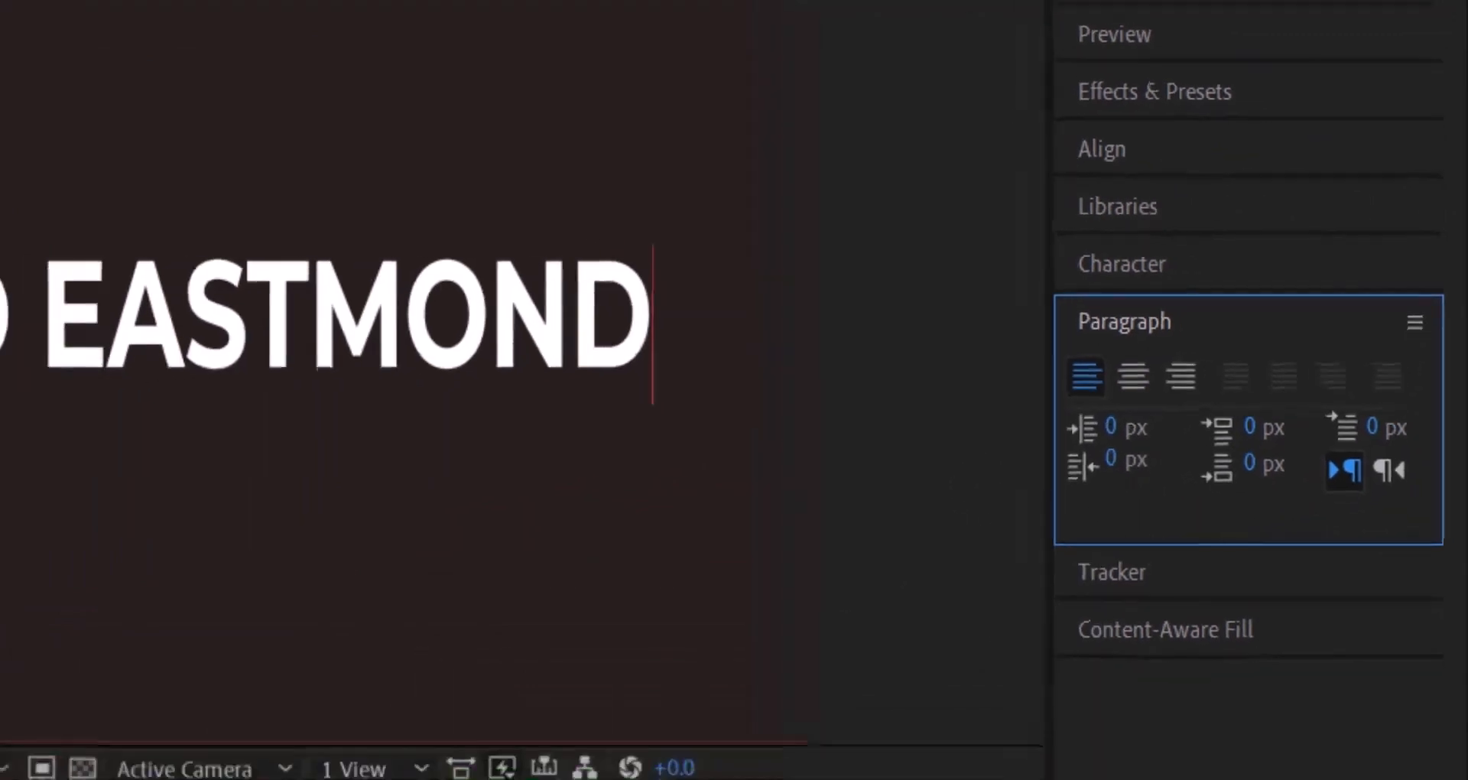
- Exit text editing and move the title slightly lower in the frame
left_click(233, 613)
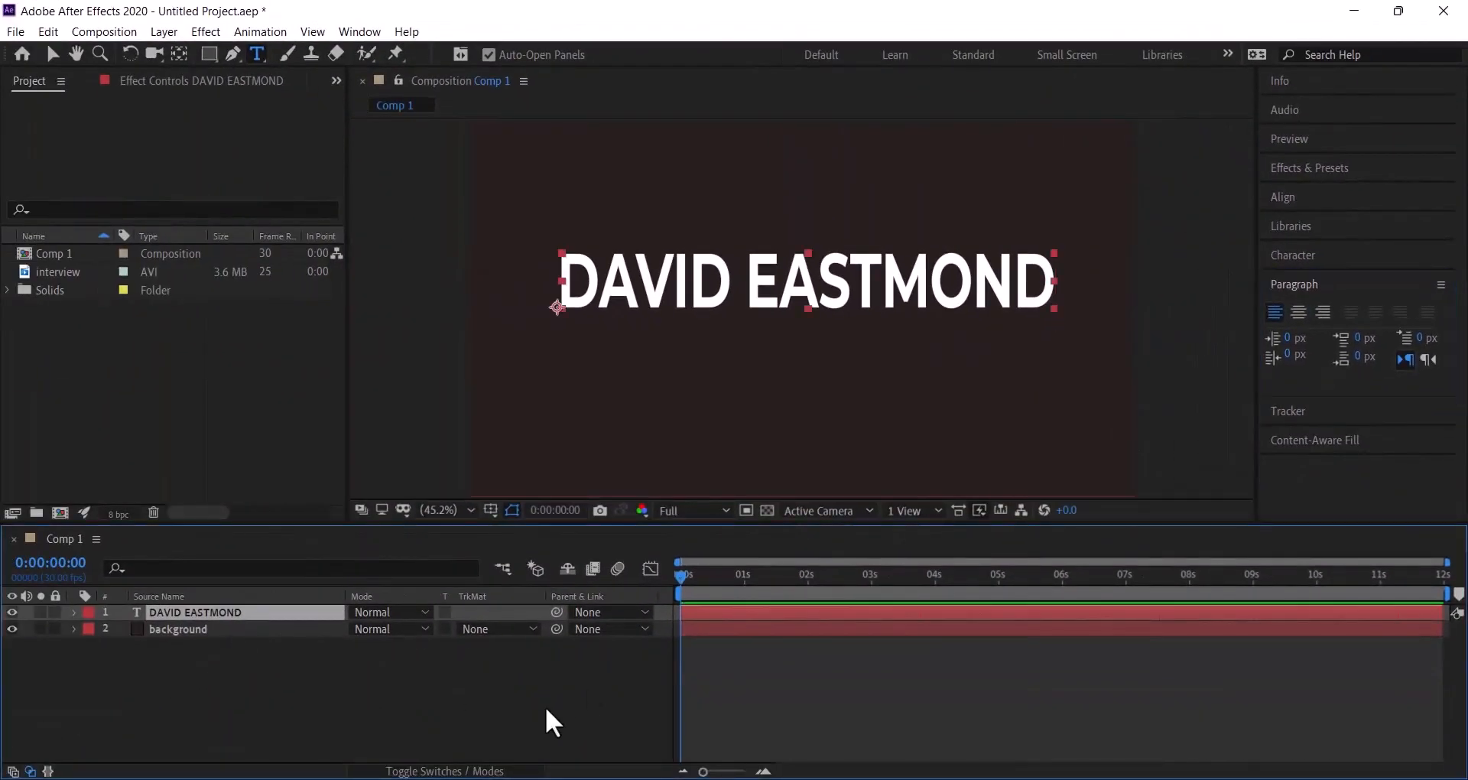
left_click(53, 54)
left_click_drag(768, 274, 774, 310)
key("Caps_Lock")
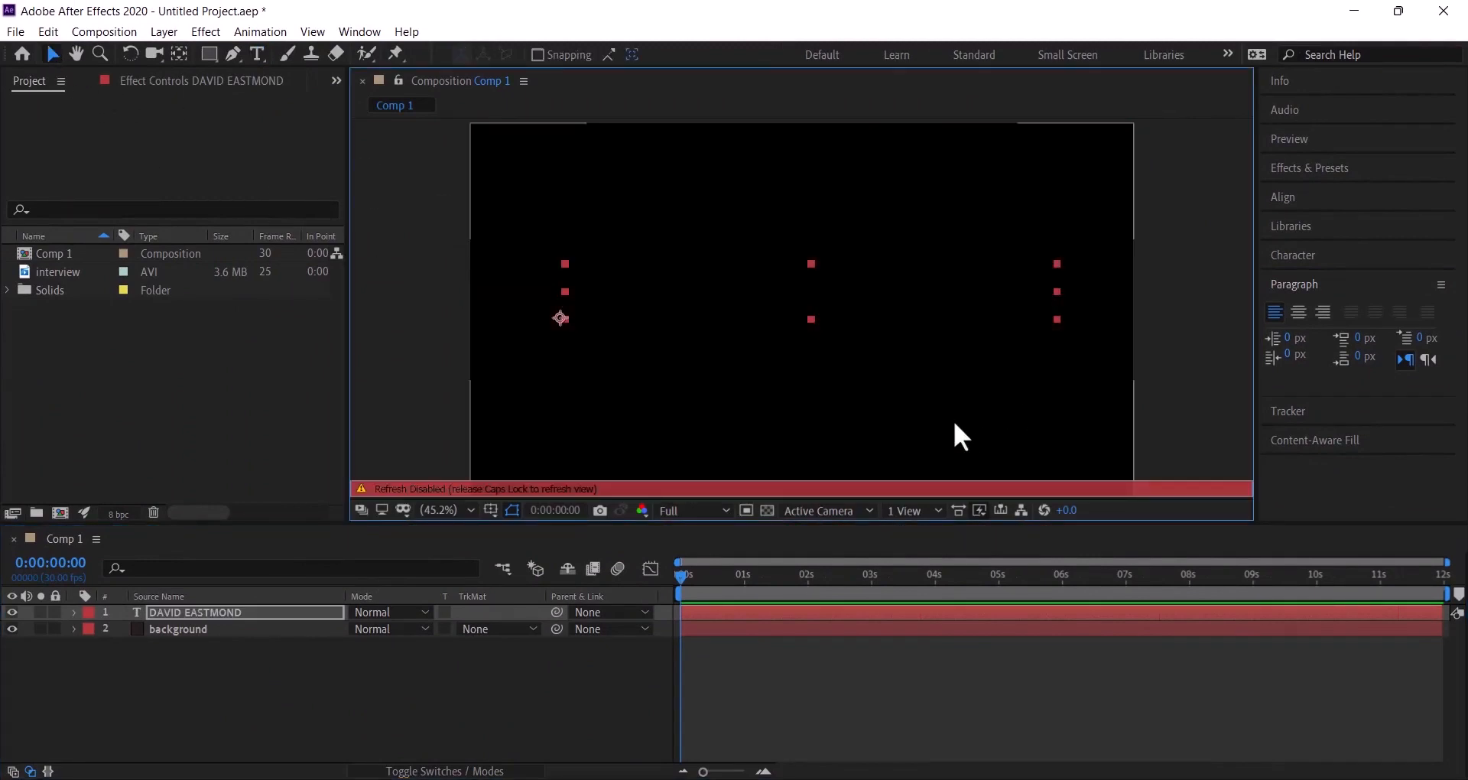
key("Caps_Lock")
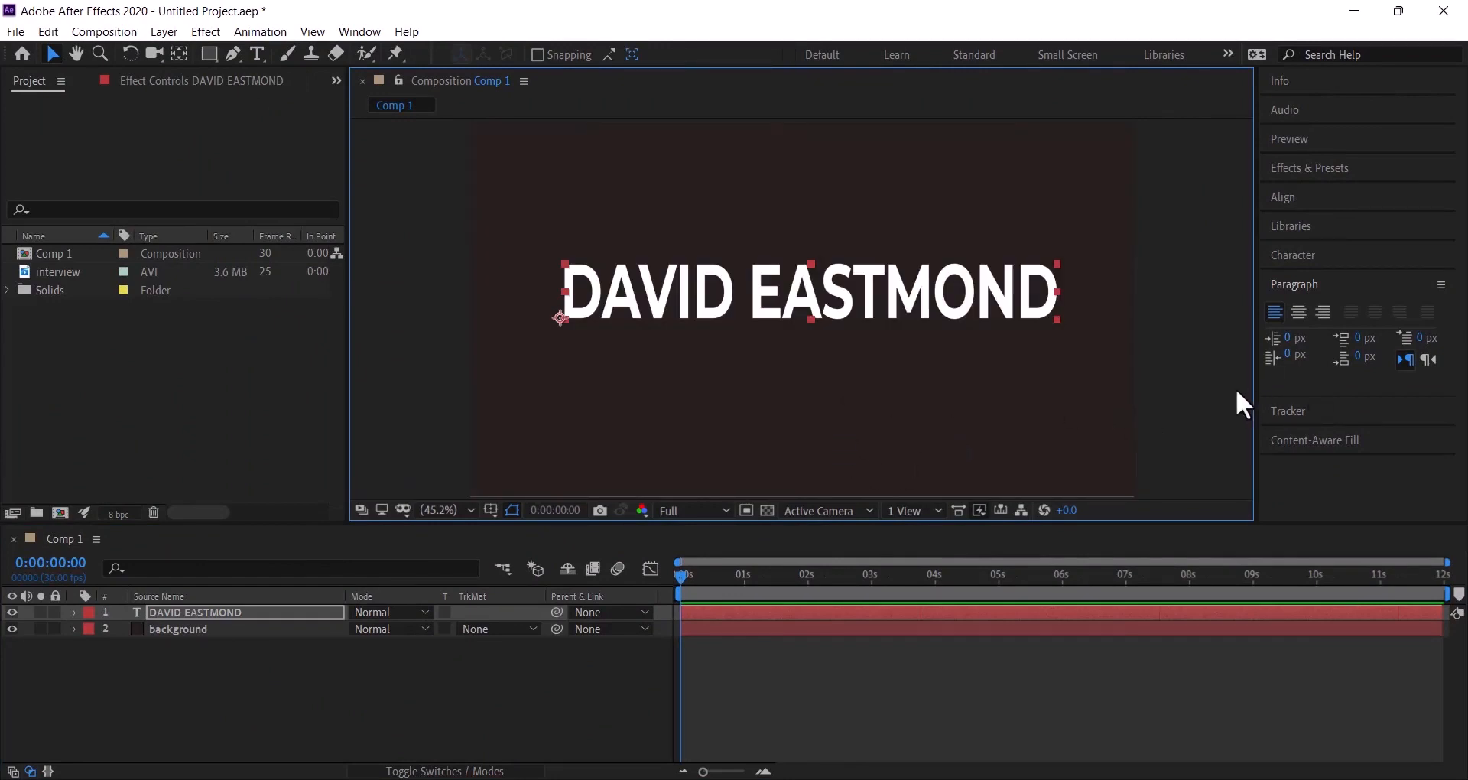
left_click(232, 687)
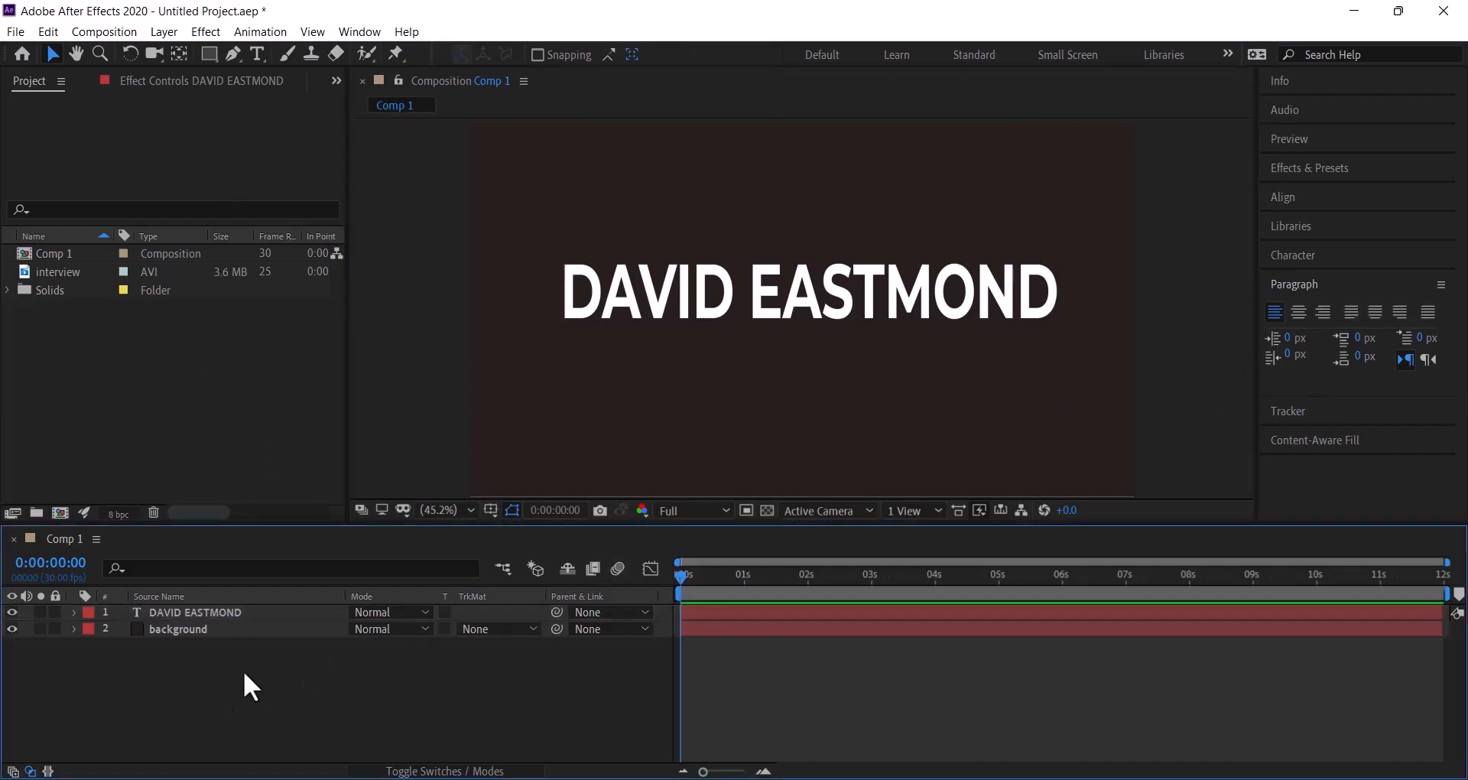
- Create a new shape layer from the timeline menu and rename it 'mask_1'
right_click(240, 676)
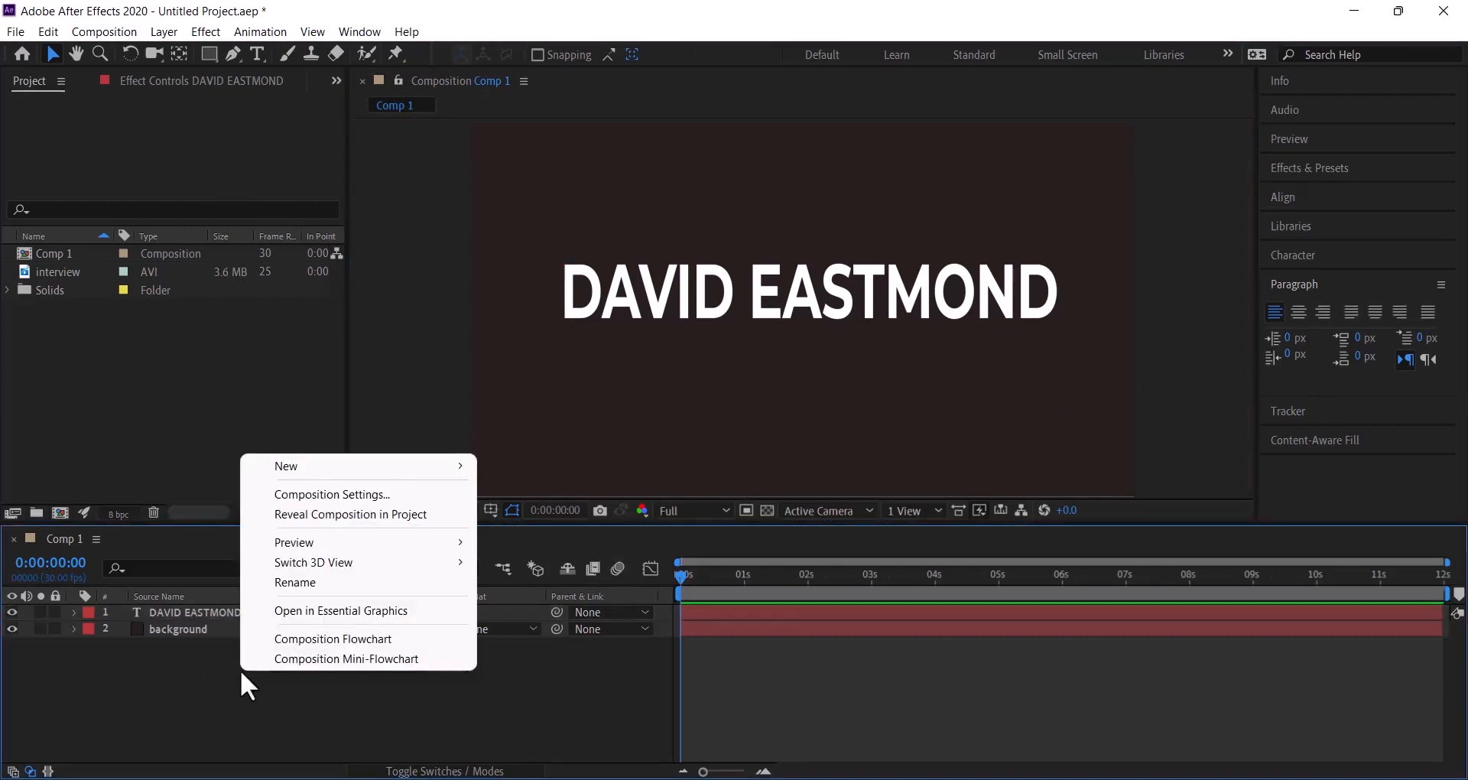
mouse_move(316, 470)
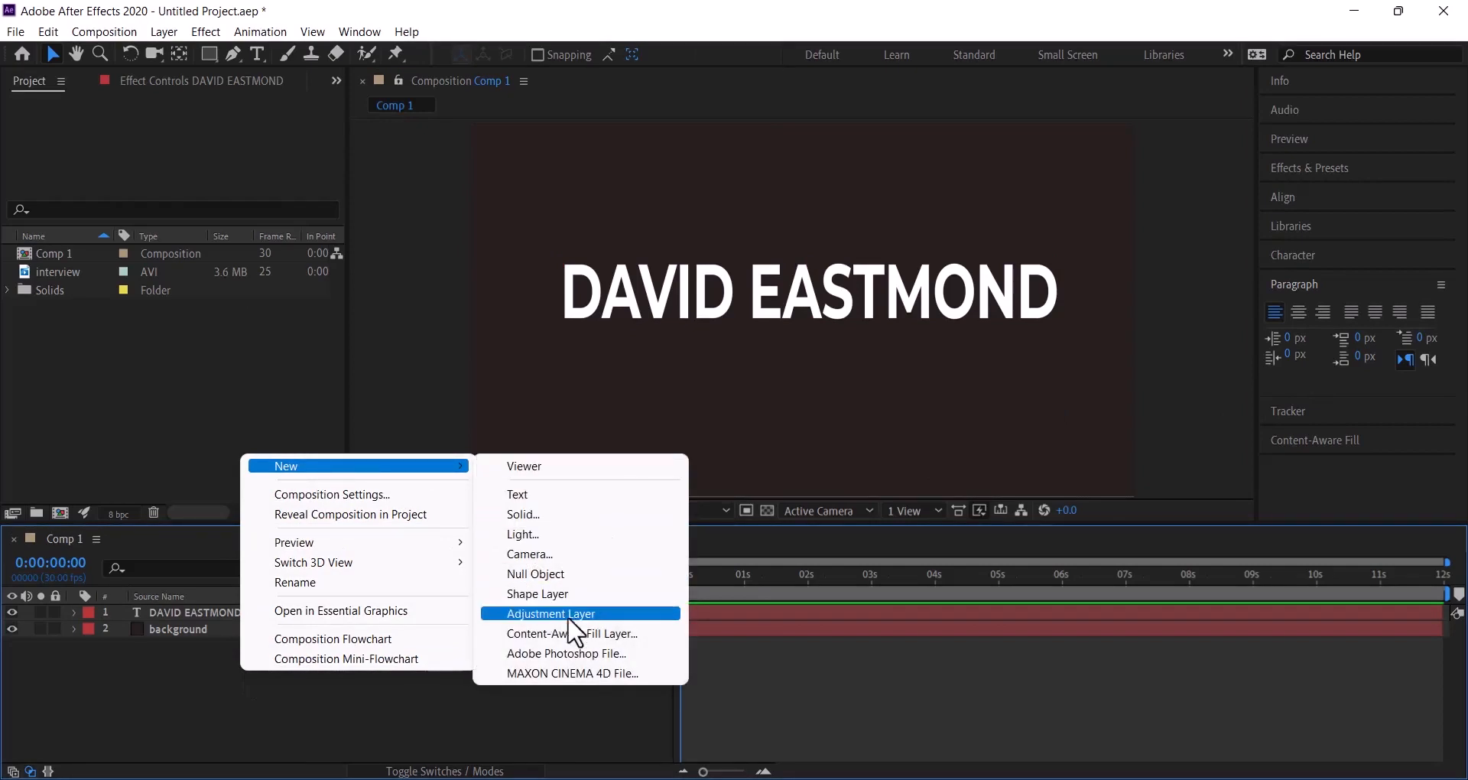
left_click(543, 594)
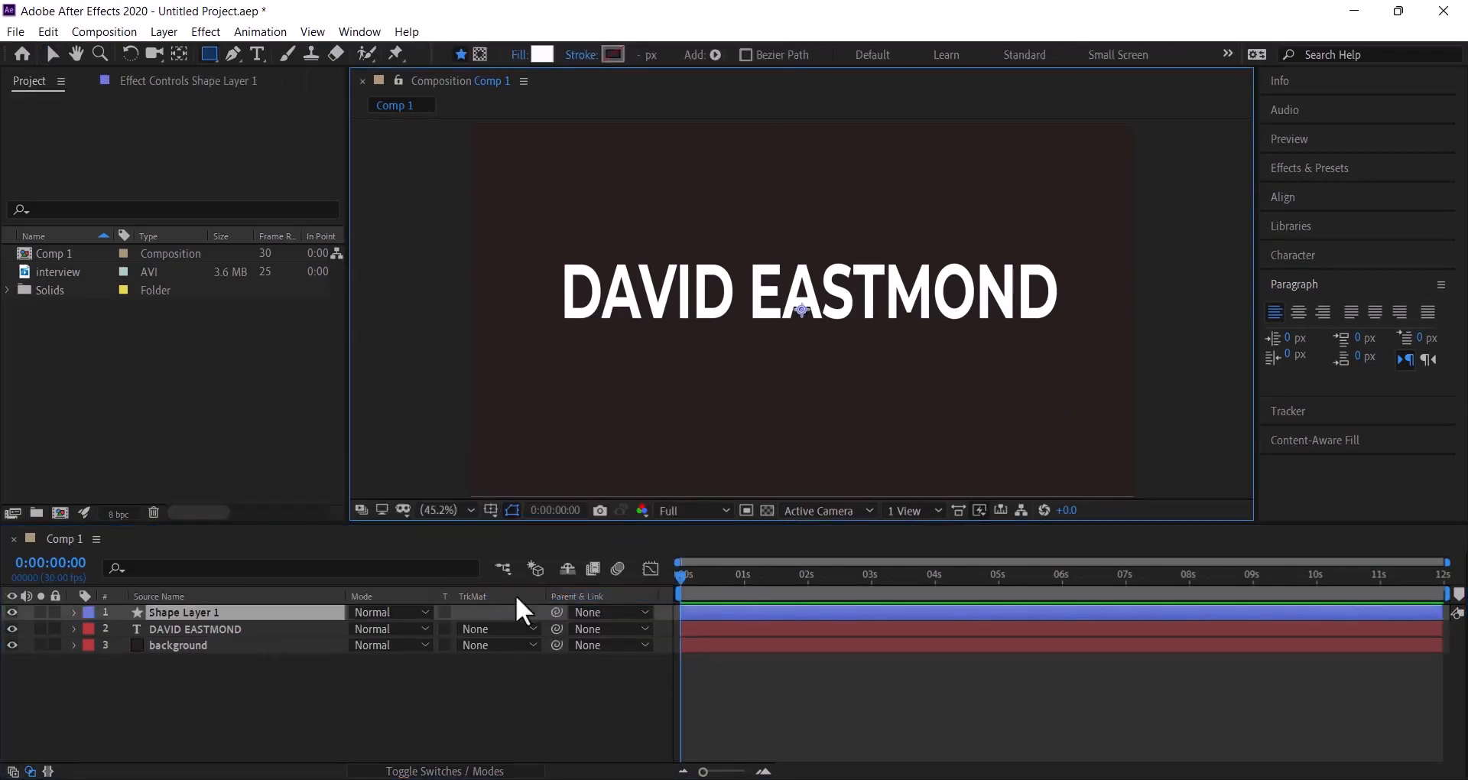
left_click(202, 611)
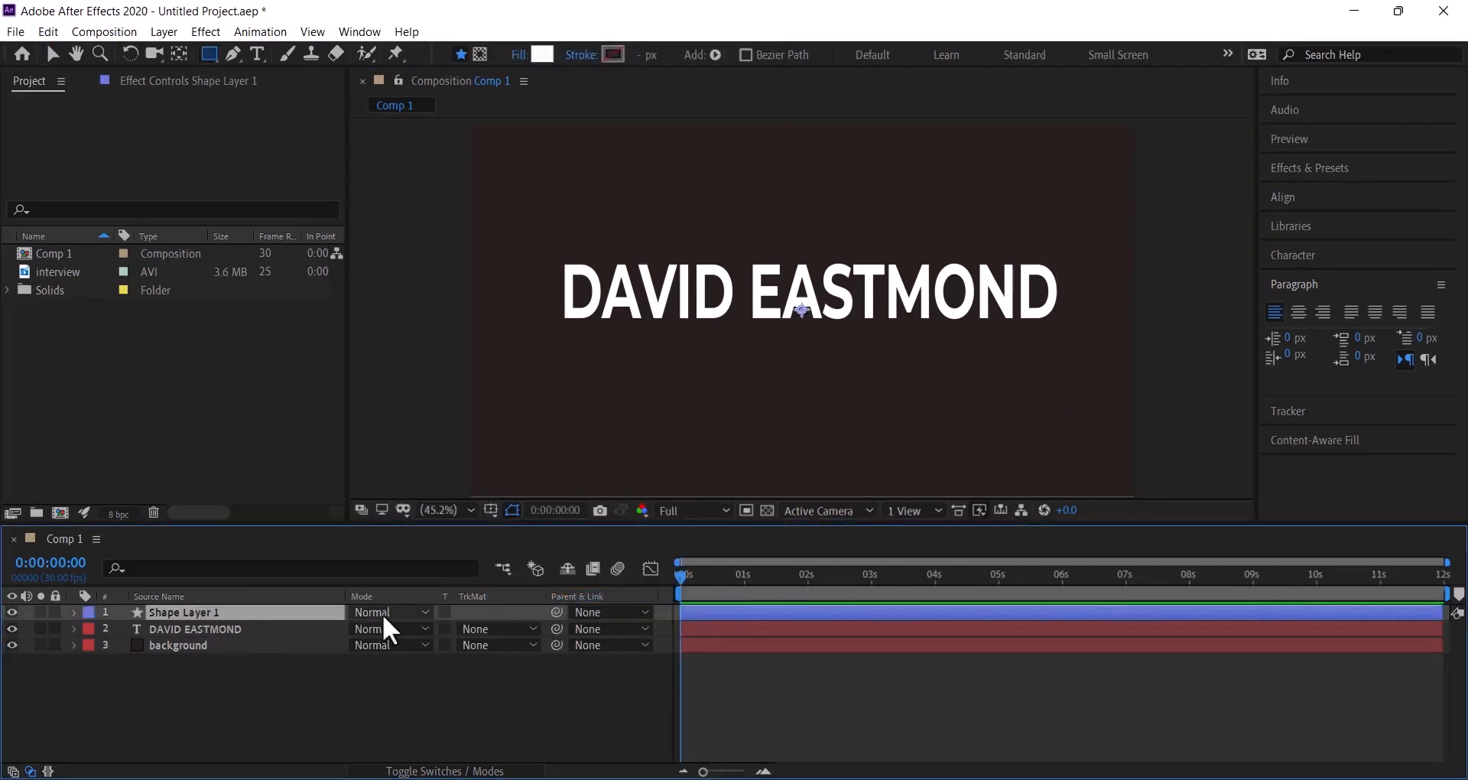
right_click(176, 613)
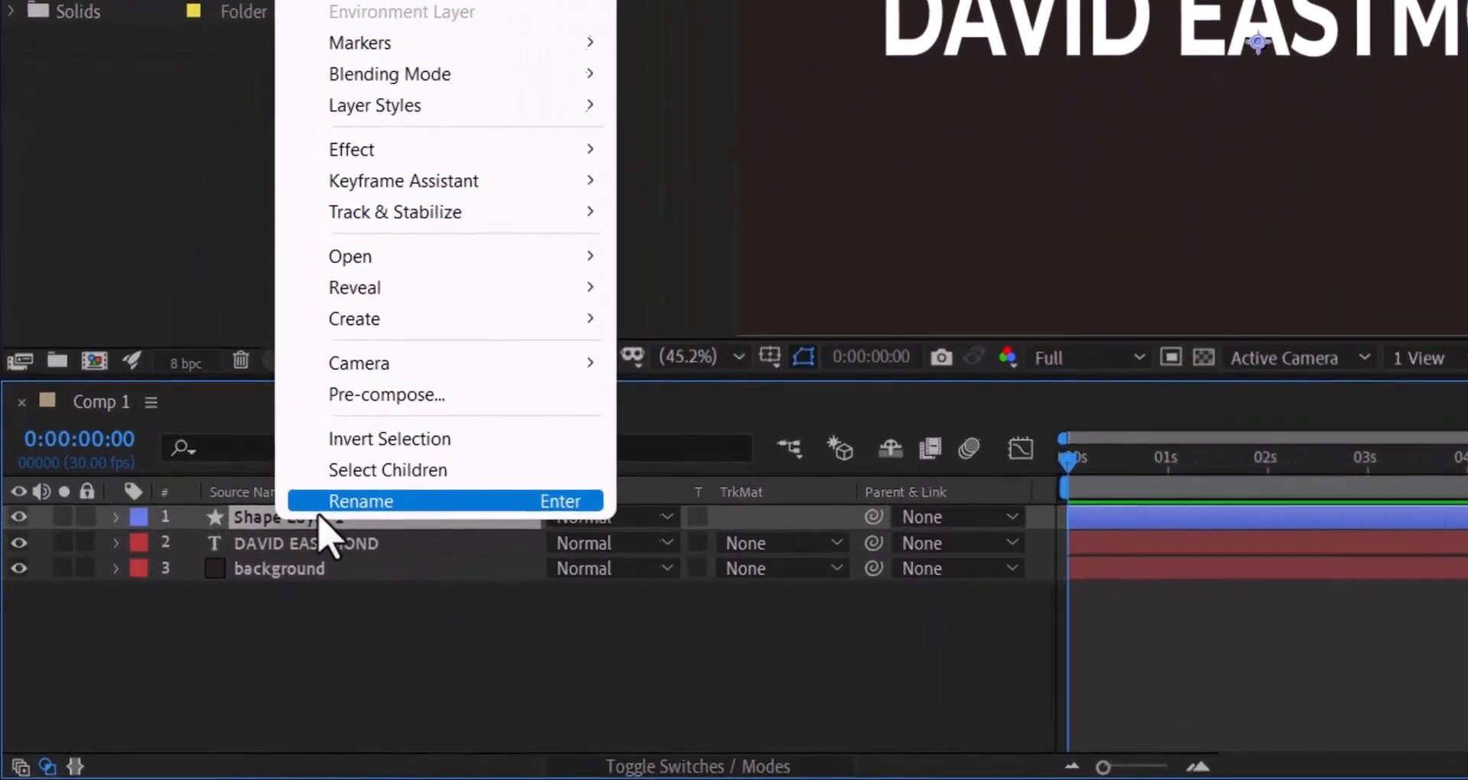
left_click(201, 604)
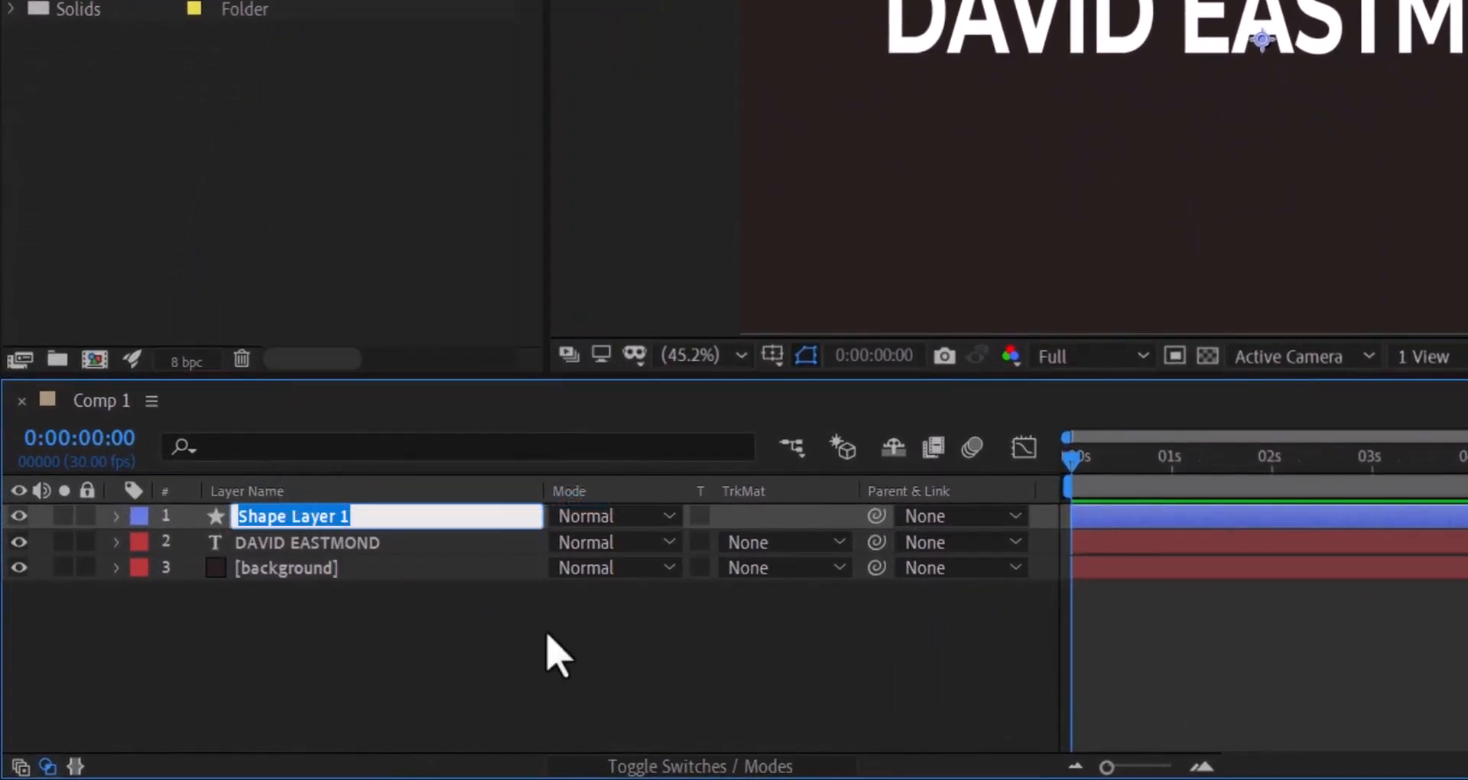
type("mask")
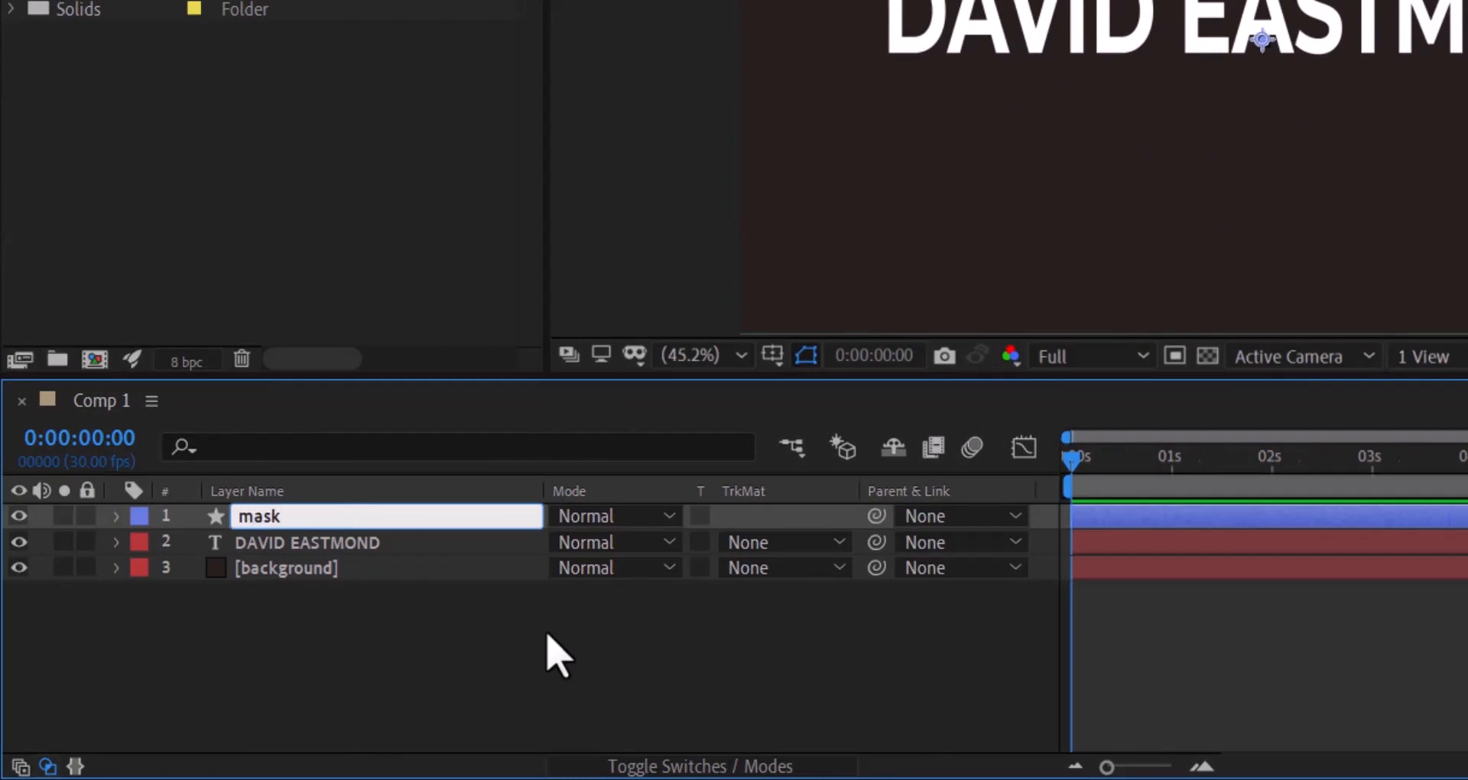
type("_1")
key("Return")
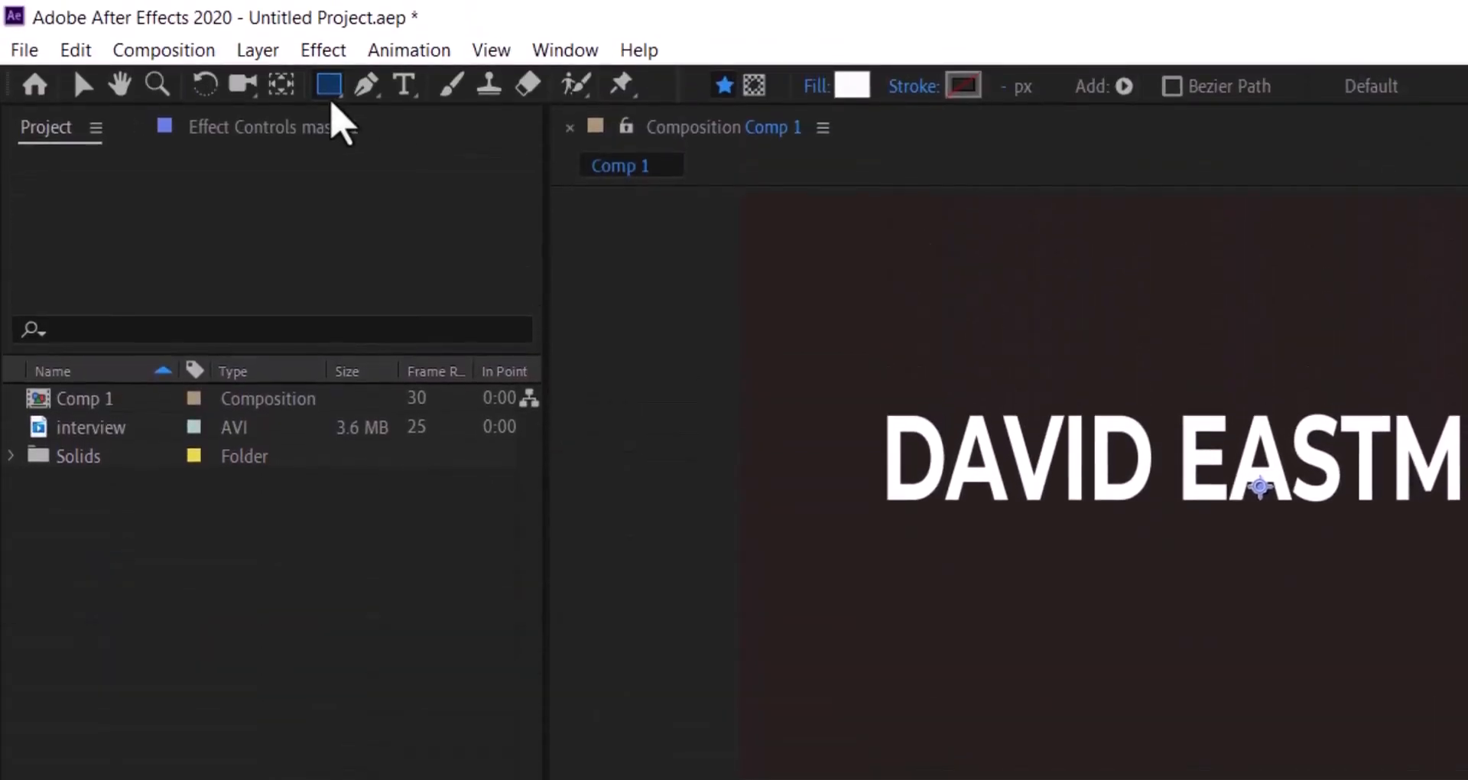
- With the Rectangle tool and an orange fill, draw a rectangle covering the frame below the title
left_click(329, 84)
left_click(466, 86)
left_click(851, 84)
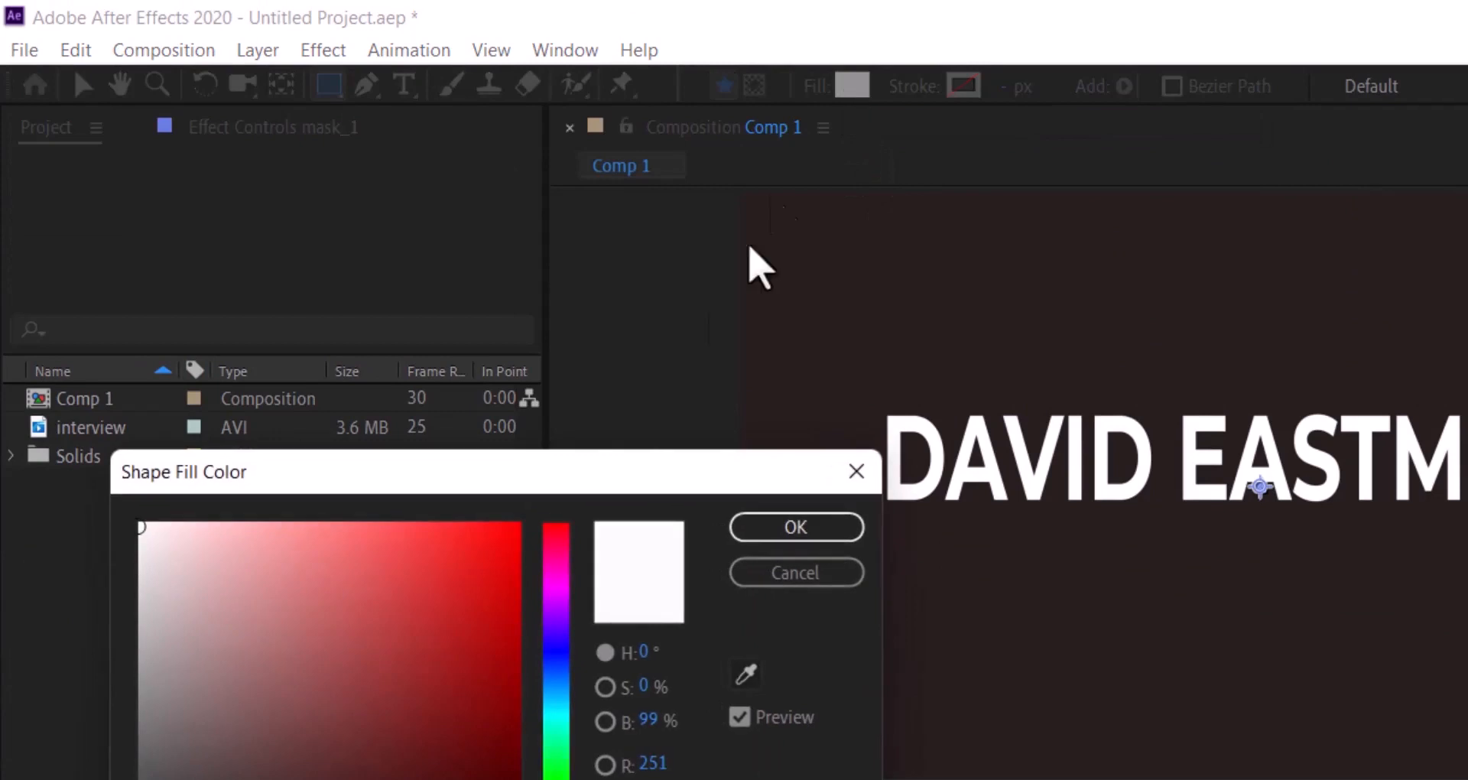
left_click(401, 610)
left_click_drag(394, 596, 383, 576)
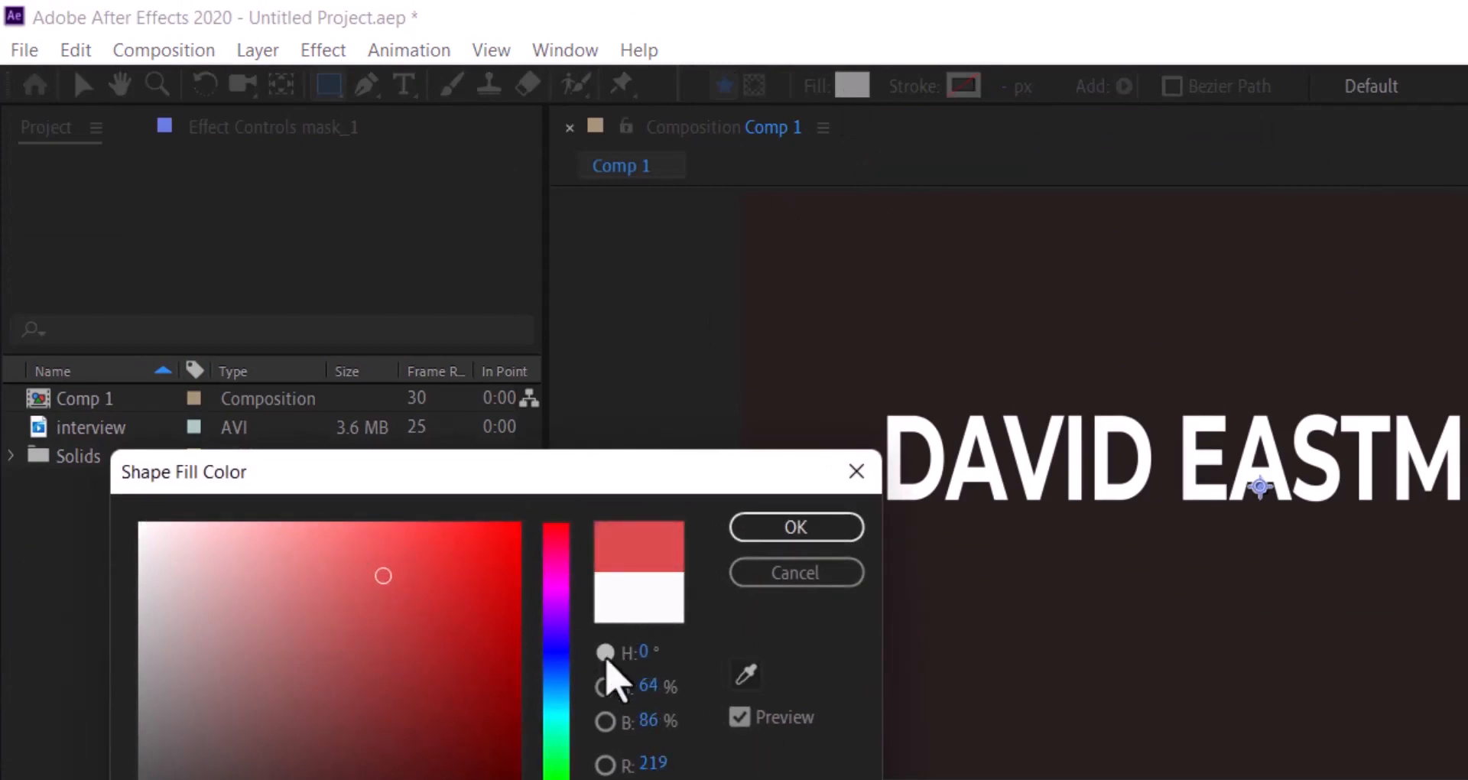
left_click_drag(556, 771, 556, 763)
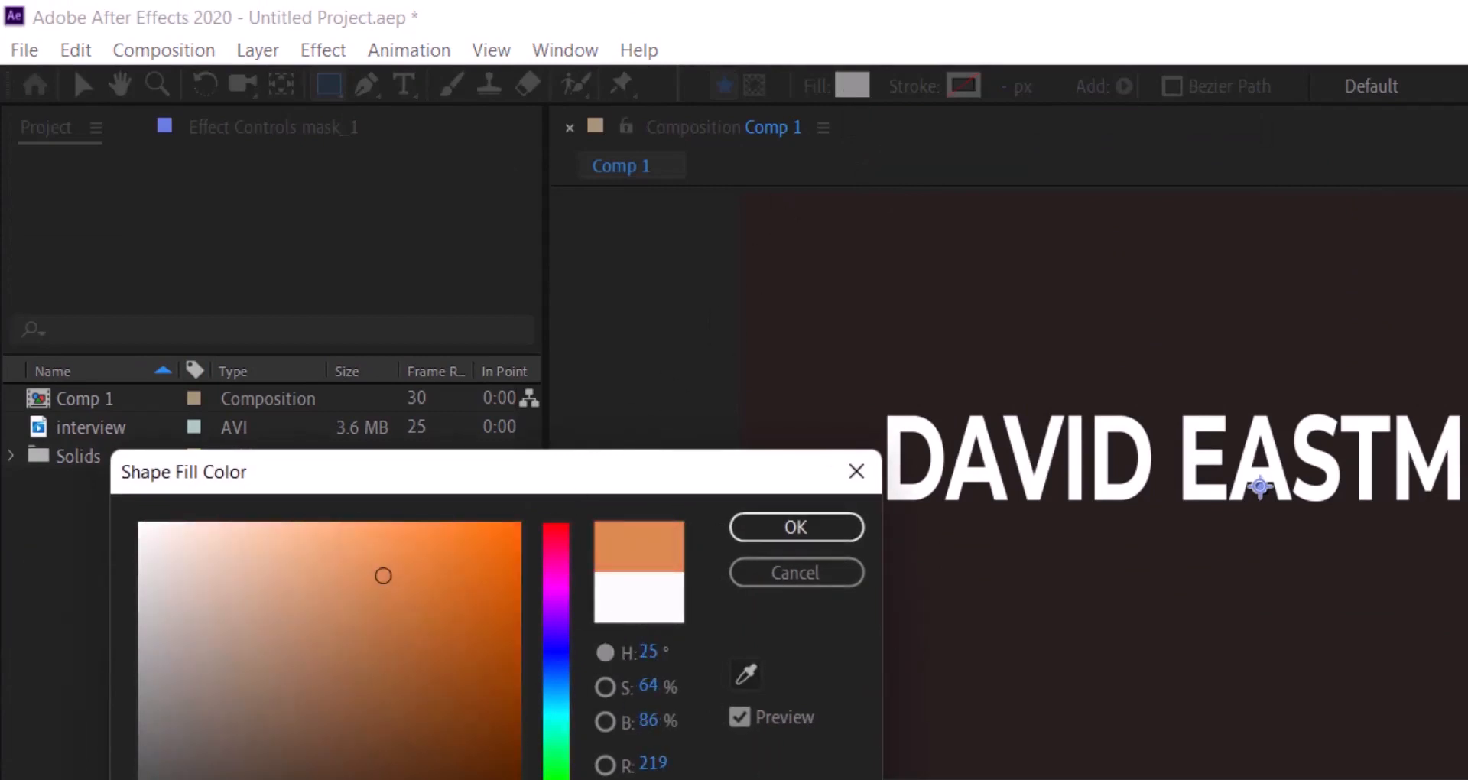
left_click(791, 531)
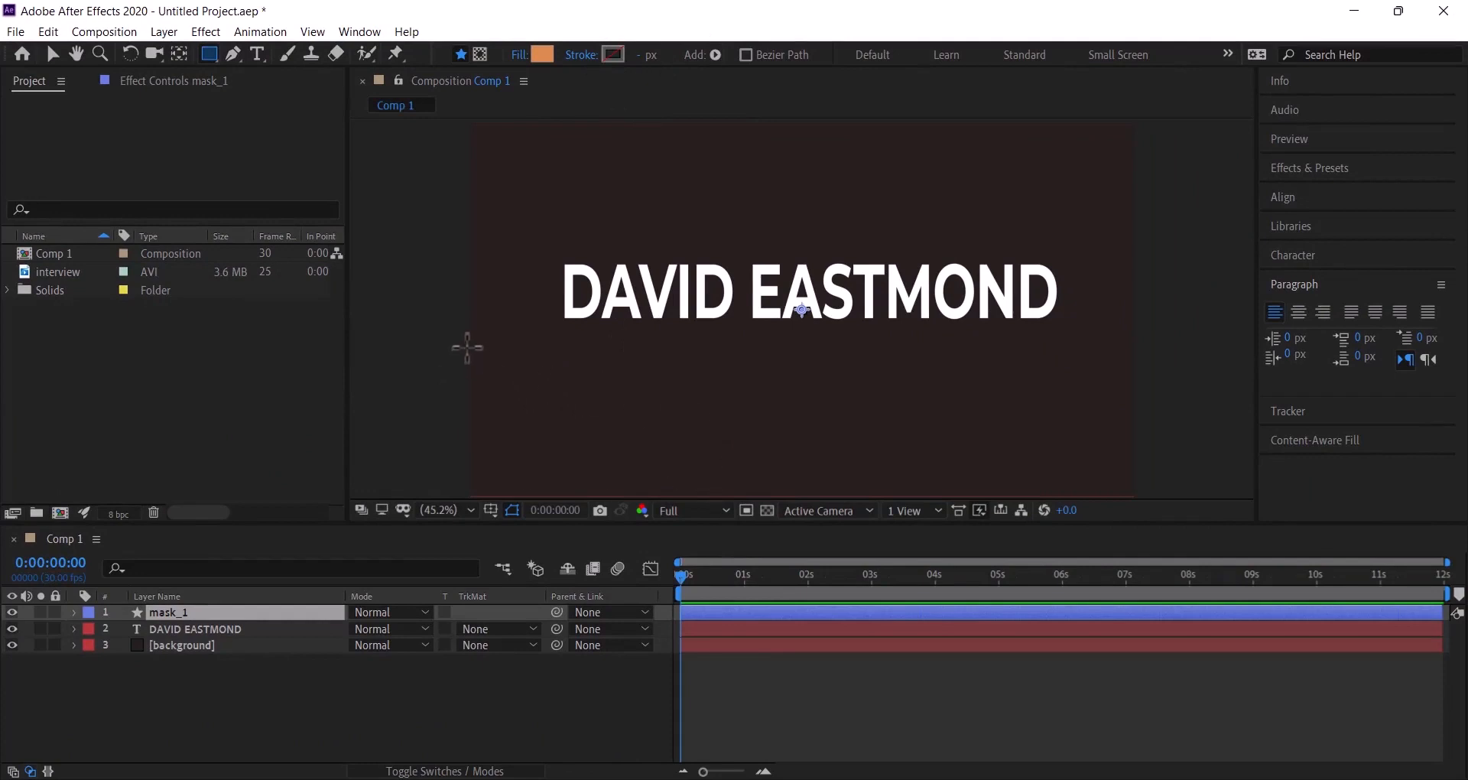
left_click_drag(458, 321, 1156, 510)
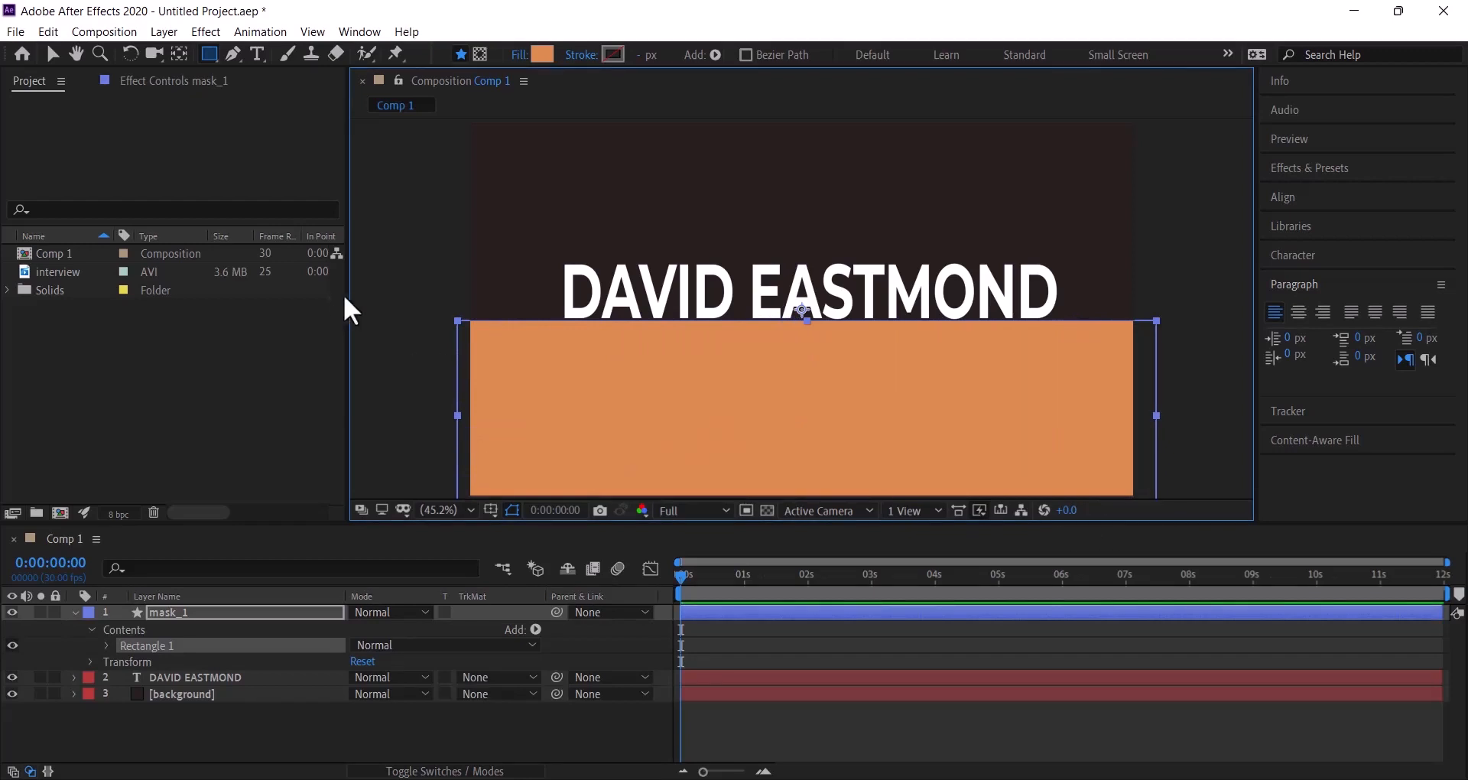
left_click(49, 55)
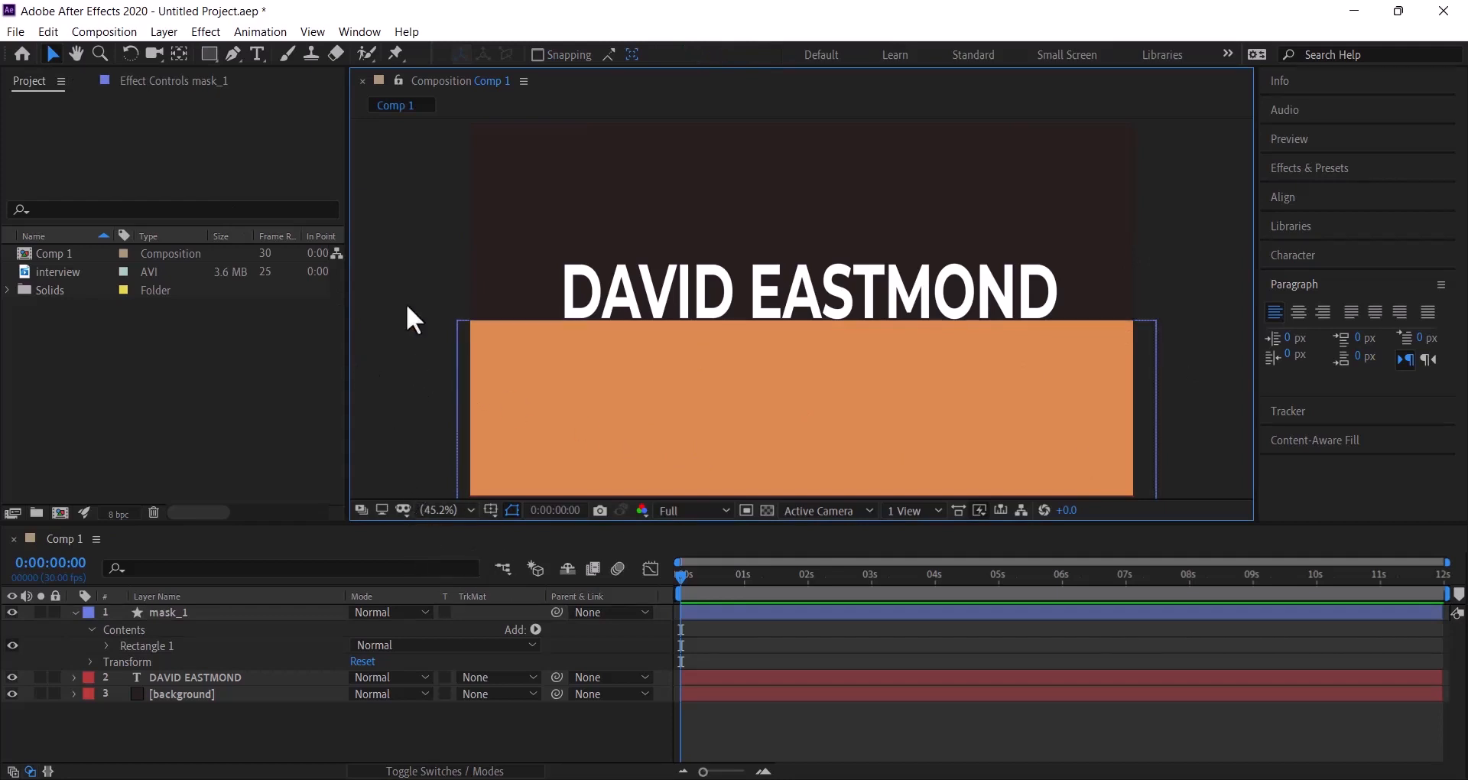
- Show rulers, toggle Snap to Guides, and drag a vertical guide to the title's left edge
key("ctrl+r")
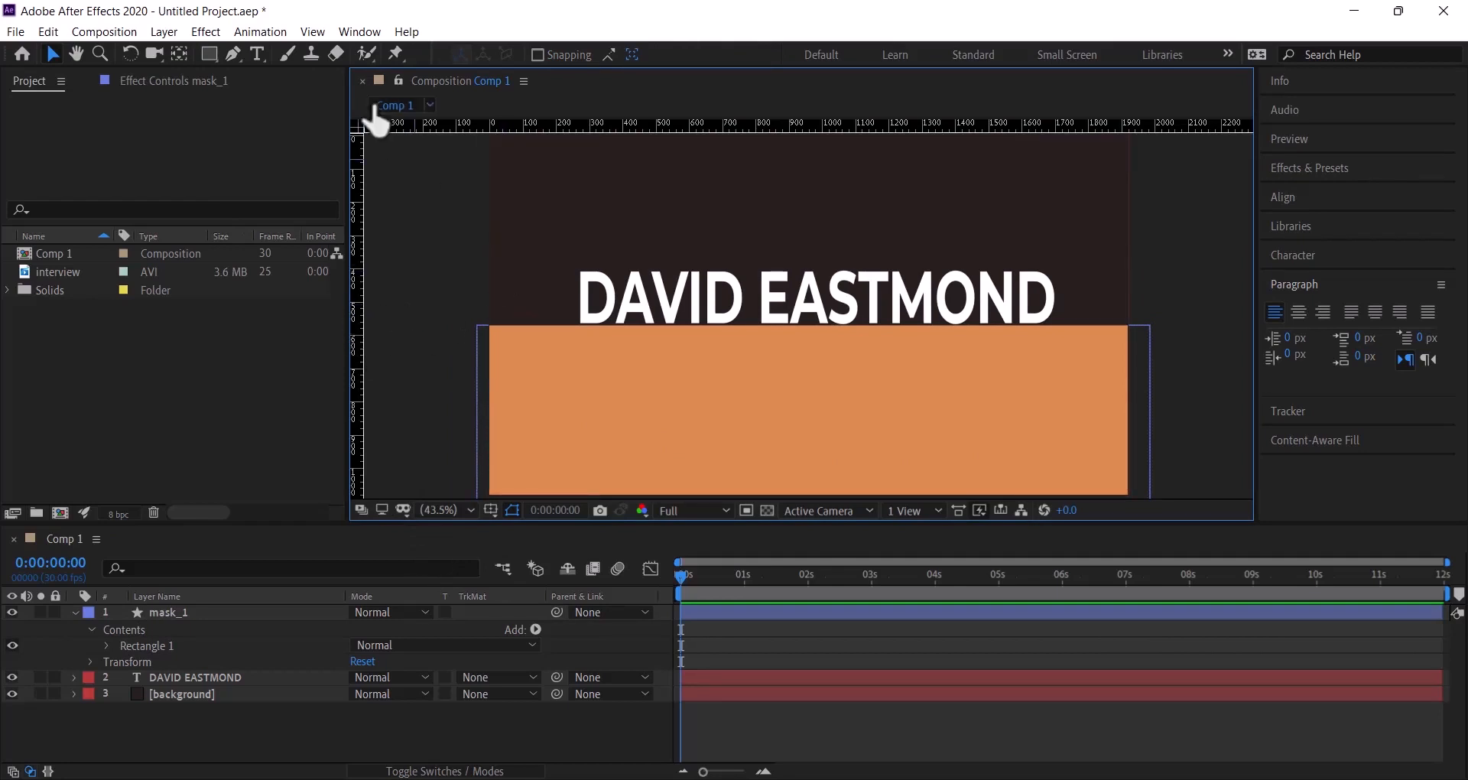
left_click(322, 33)
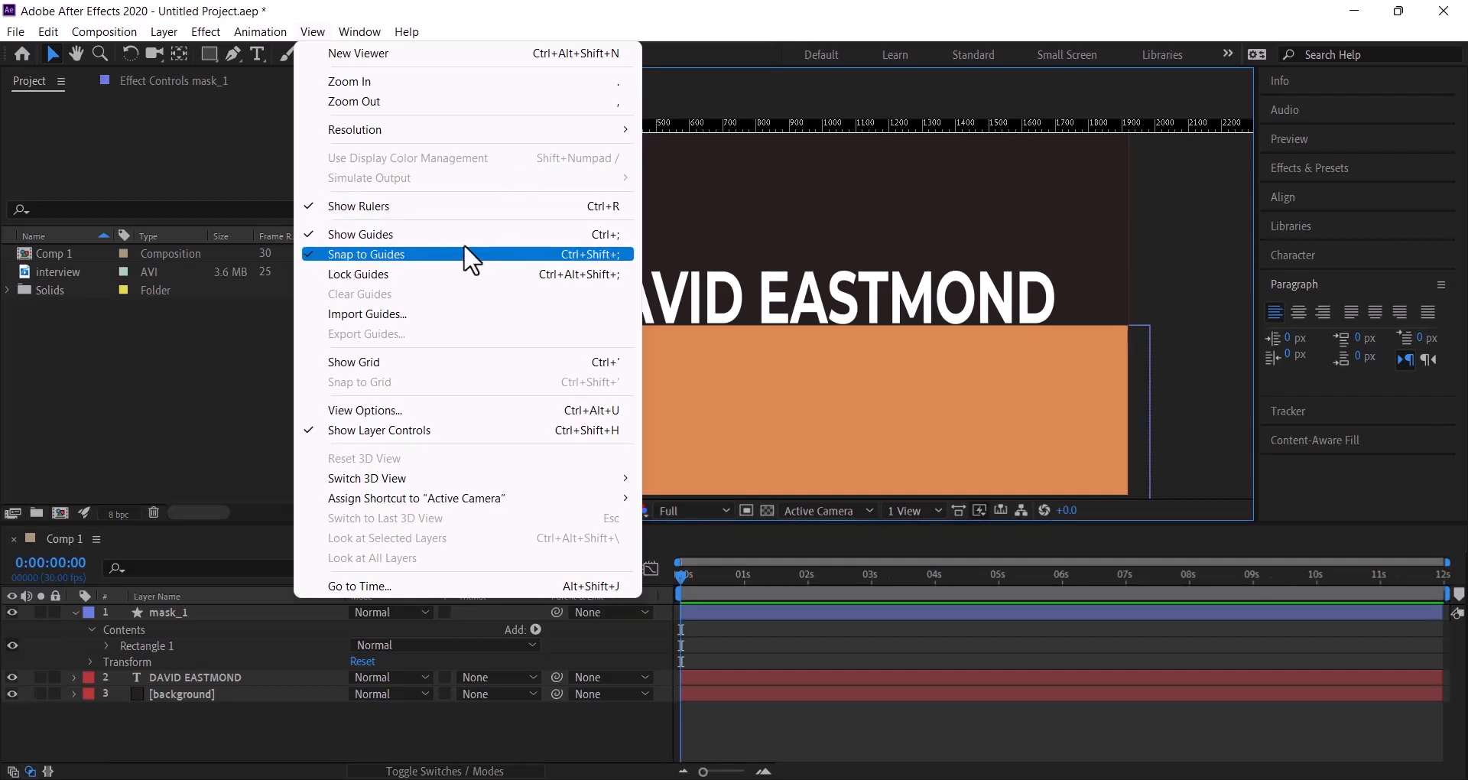
left_click(705, 16)
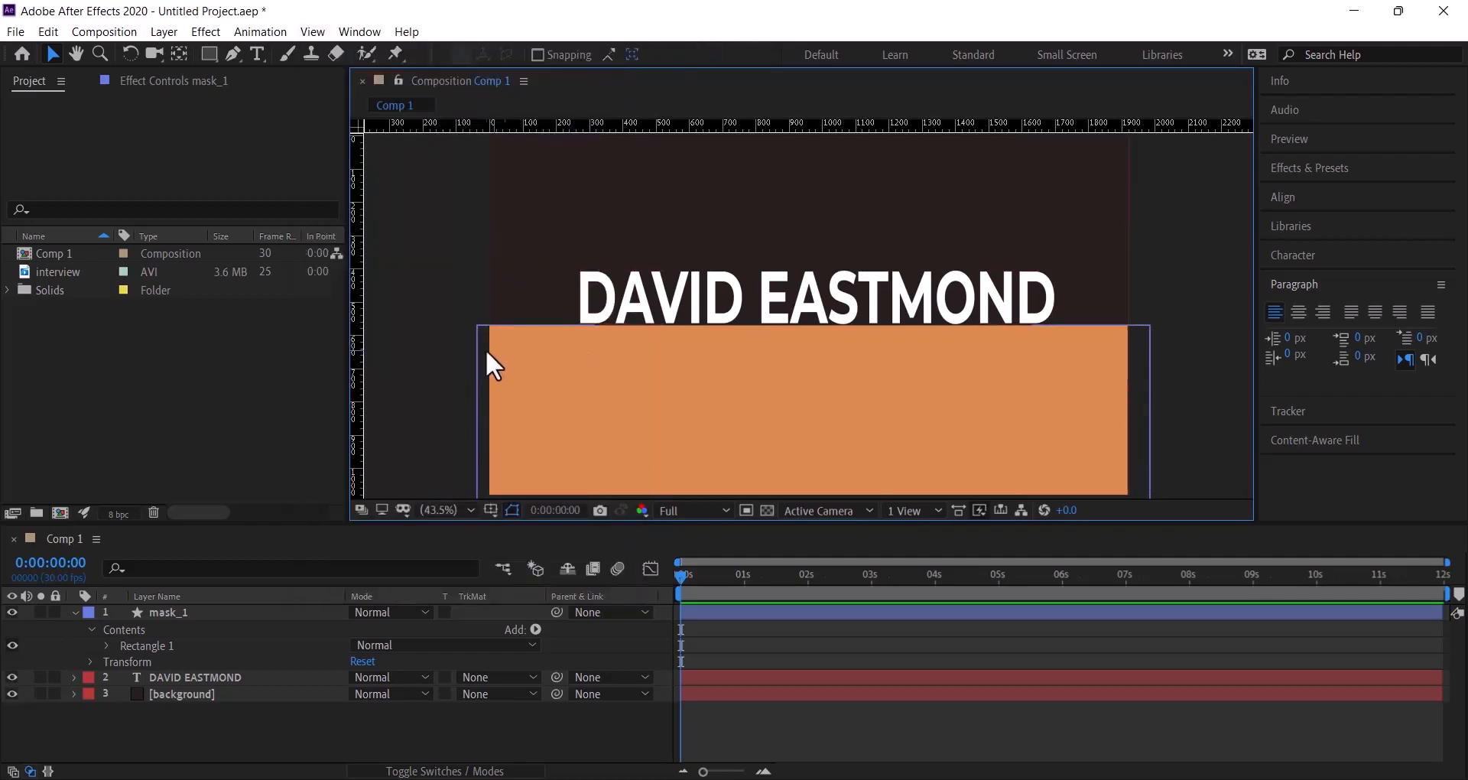
left_click_drag(364, 349, 579, 379)
left_click(75, 612)
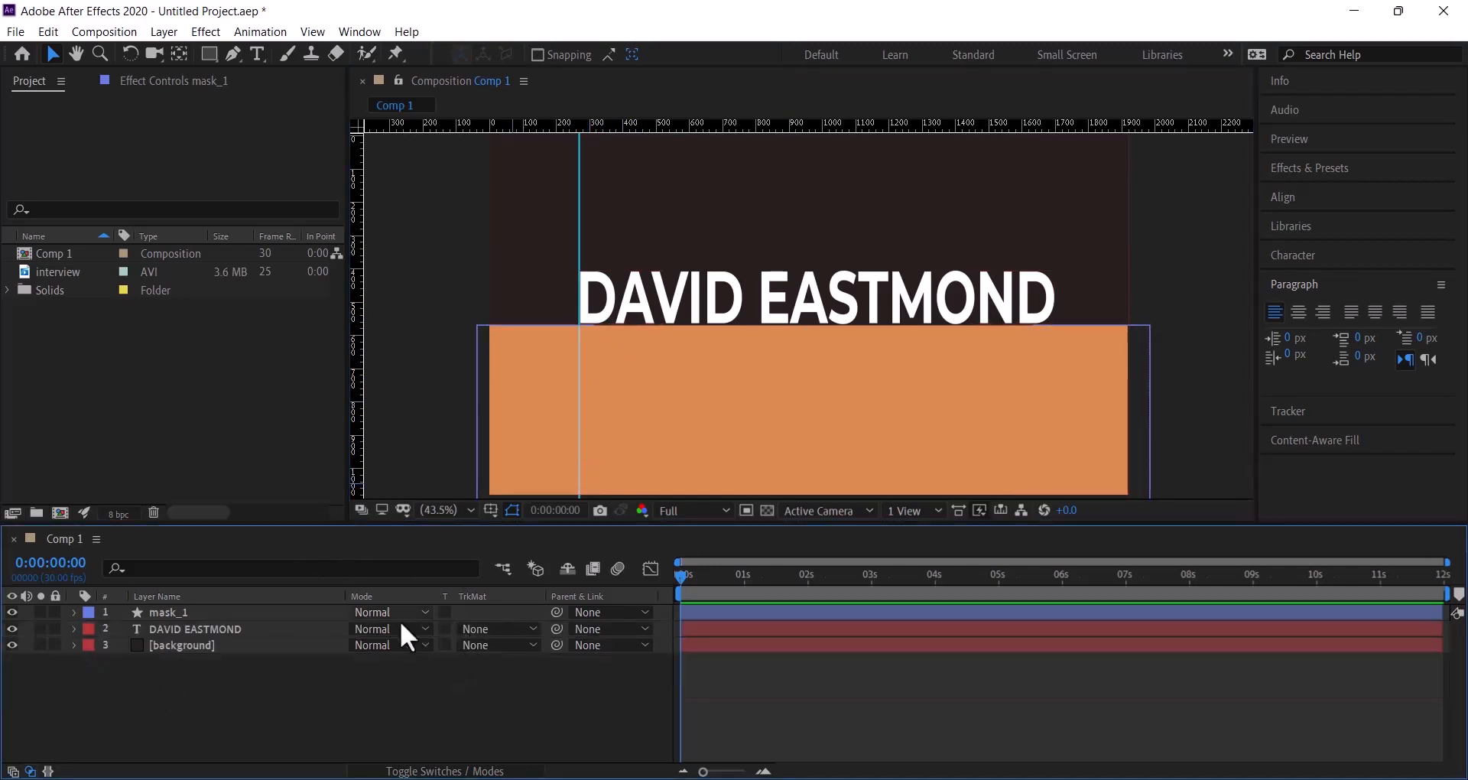
left_click(254, 631)
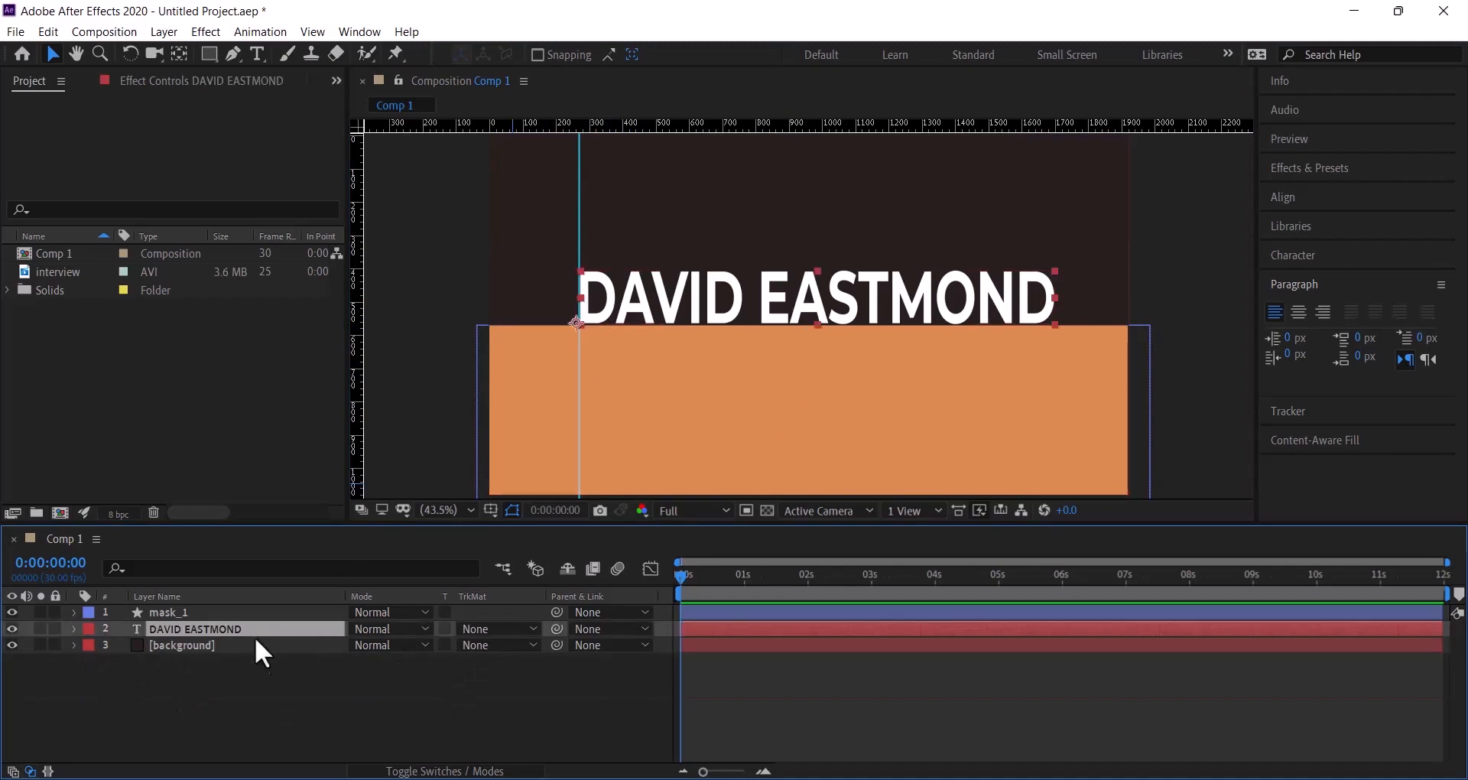
left_click(74, 629)
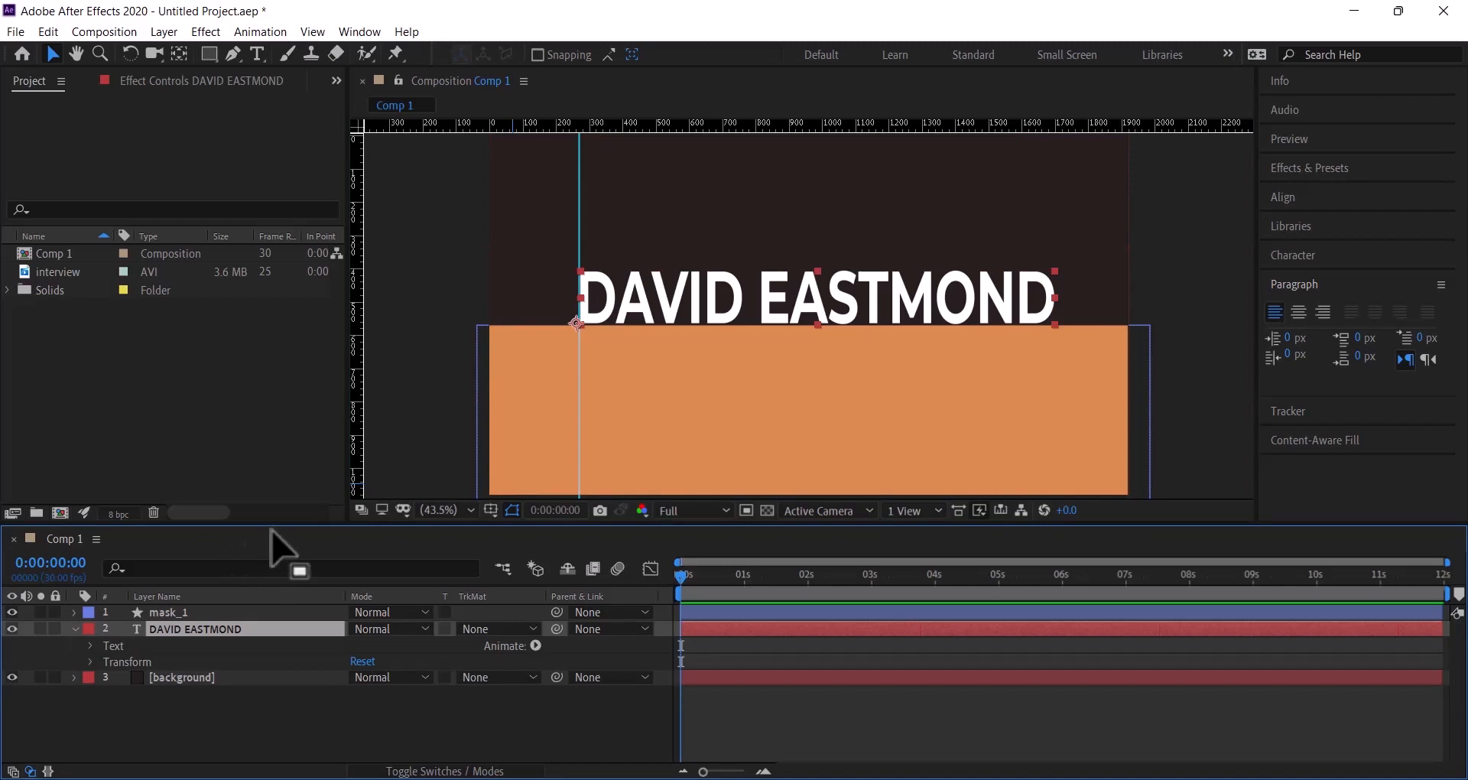
left_click_drag(277, 526, 278, 459)
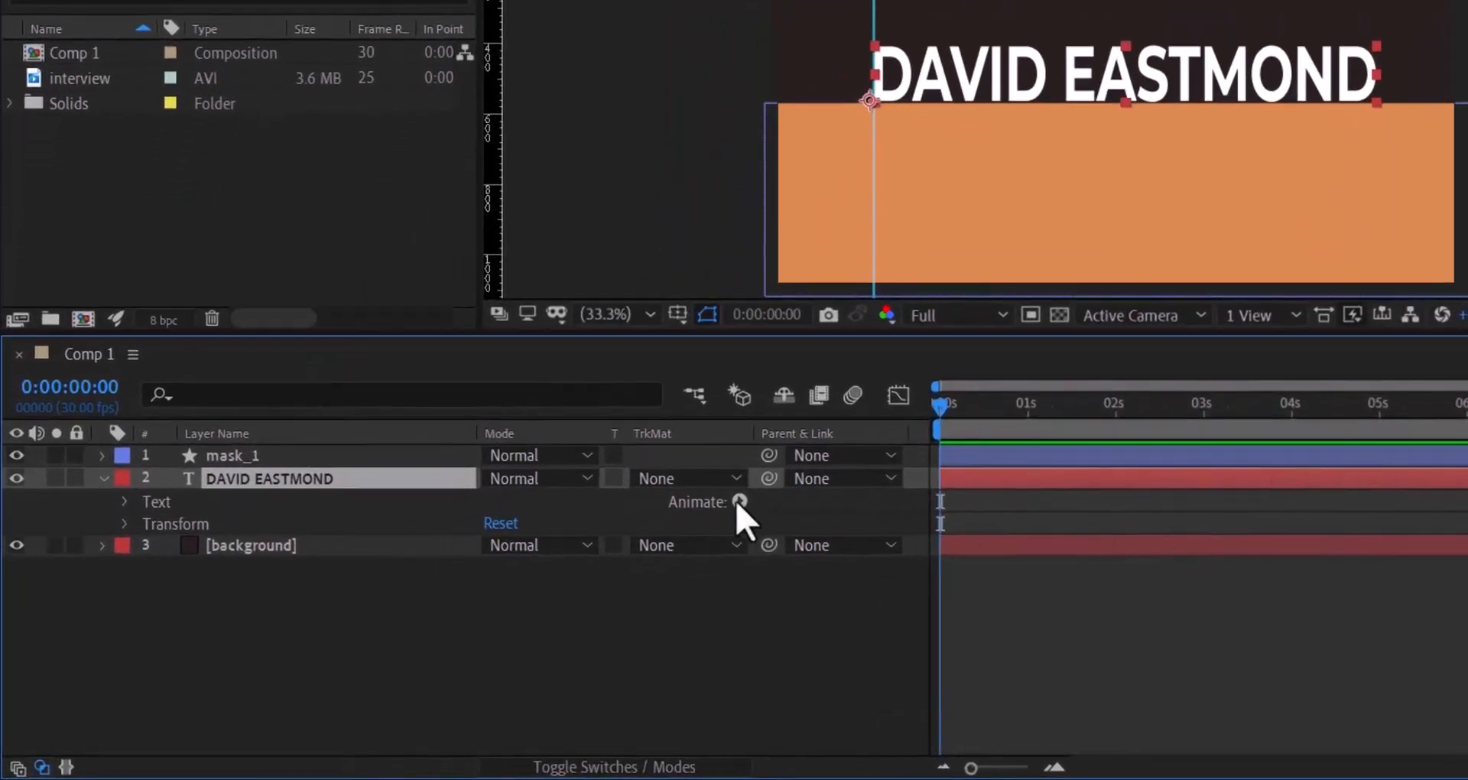
- Add a Position text animator, keyframe it at 0 s, and set it to 0.0,219.0
left_click(739, 502)
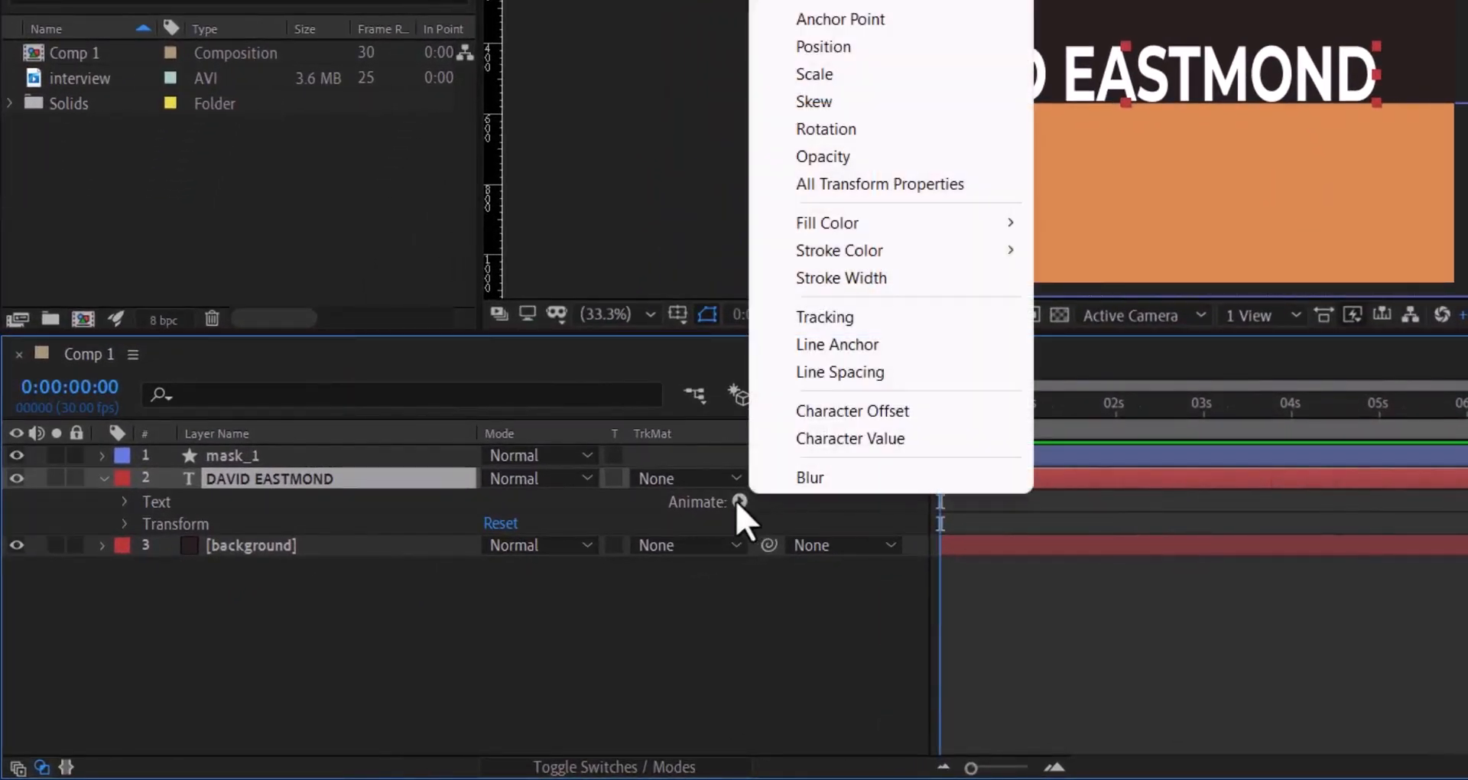
left_click(866, 46)
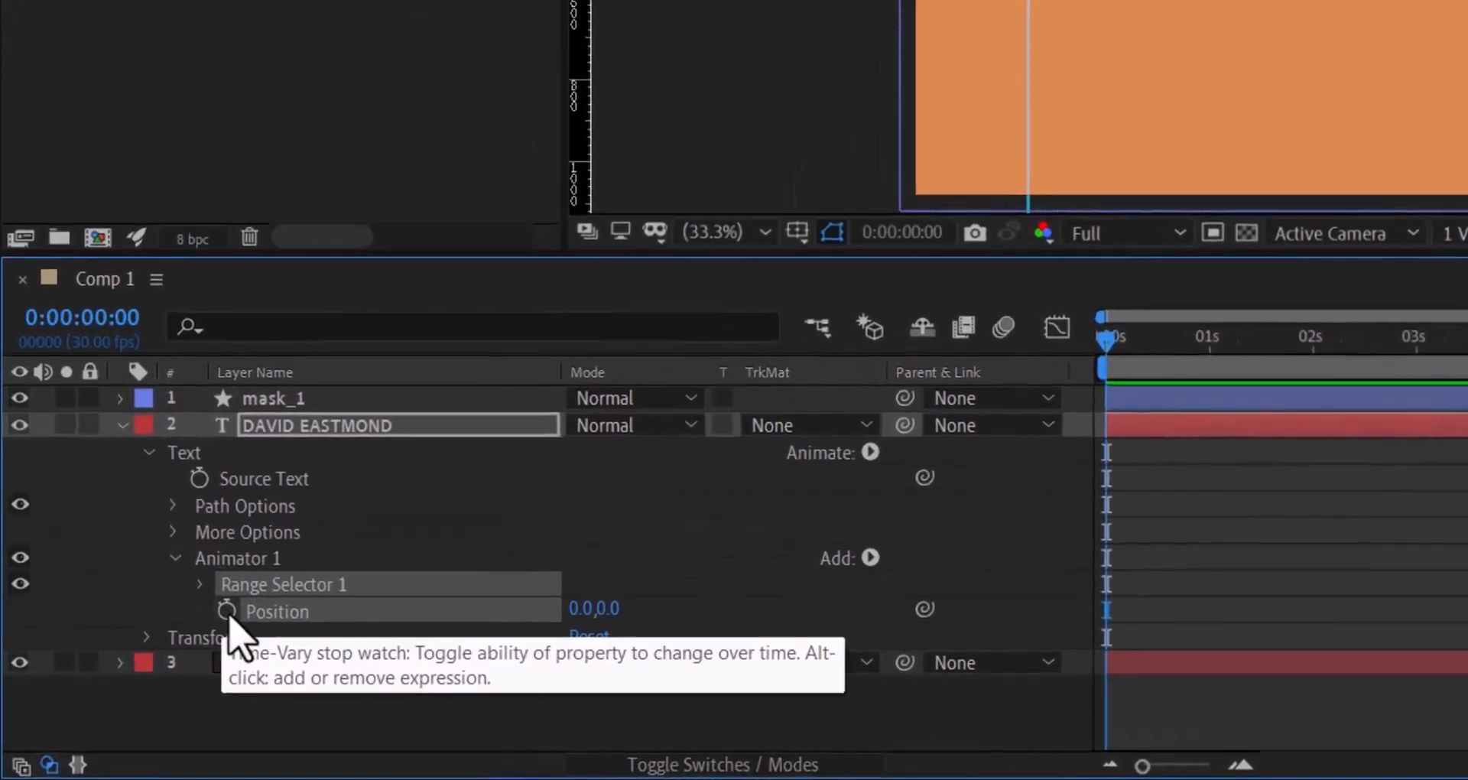
left_click(192, 637)
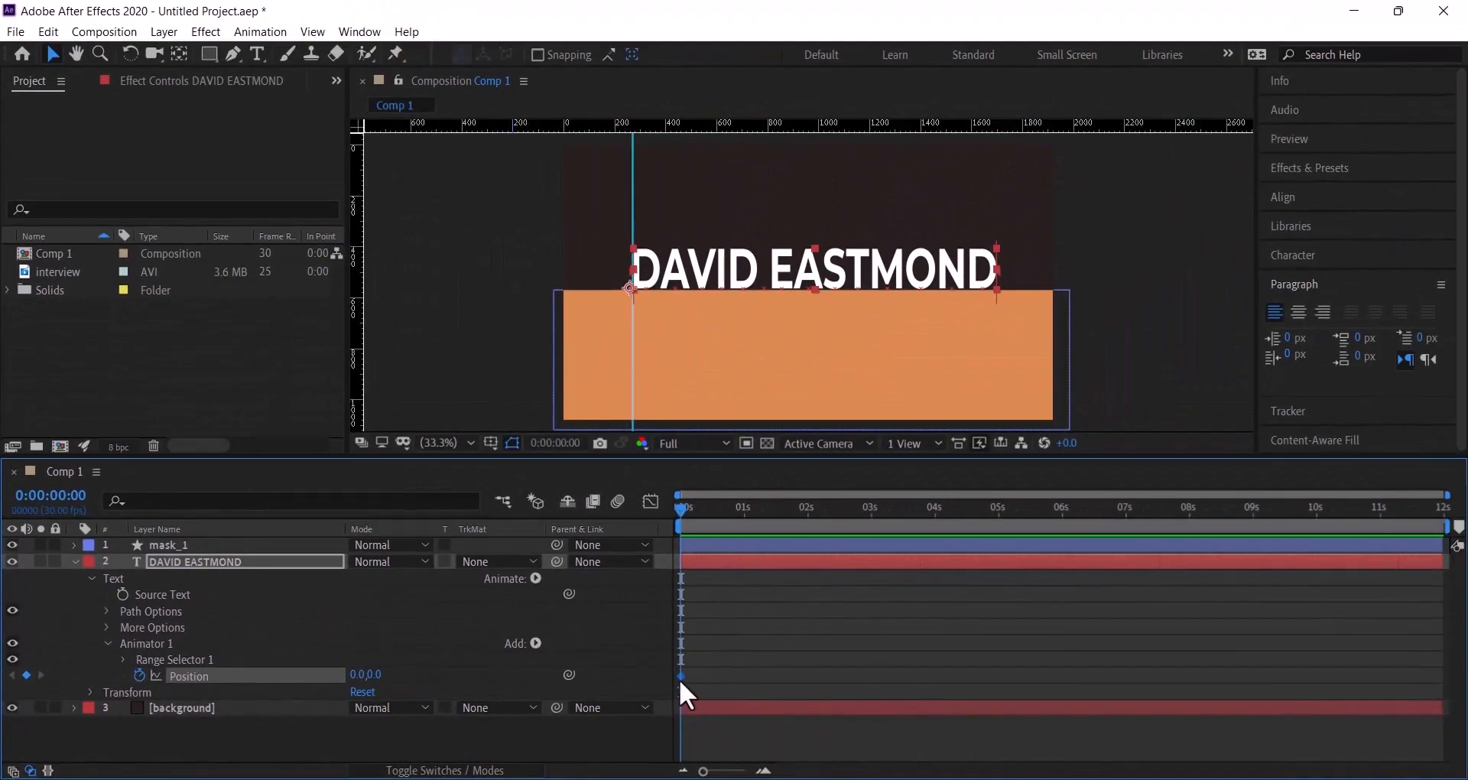
left_click(811, 263)
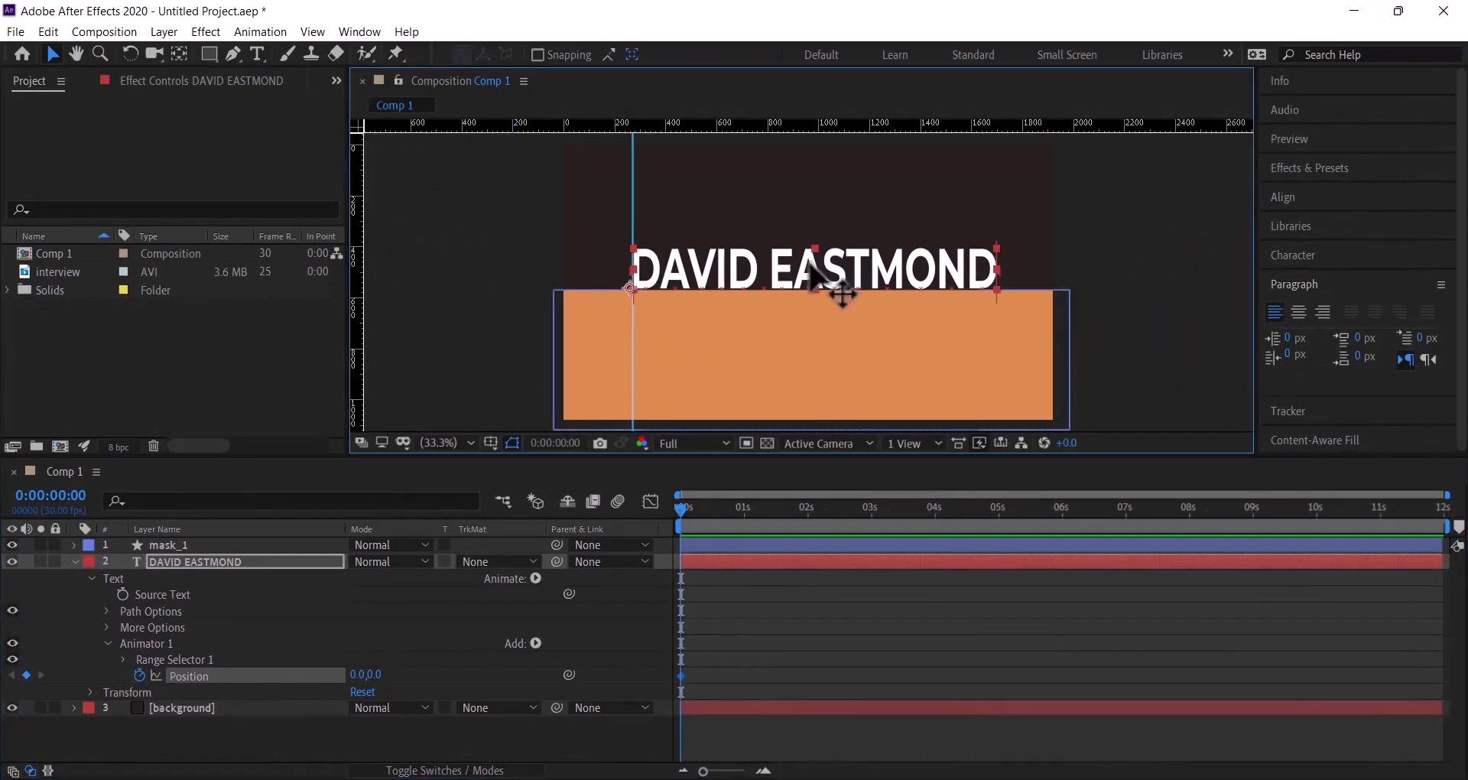
left_click_drag(810, 263, 809, 317)
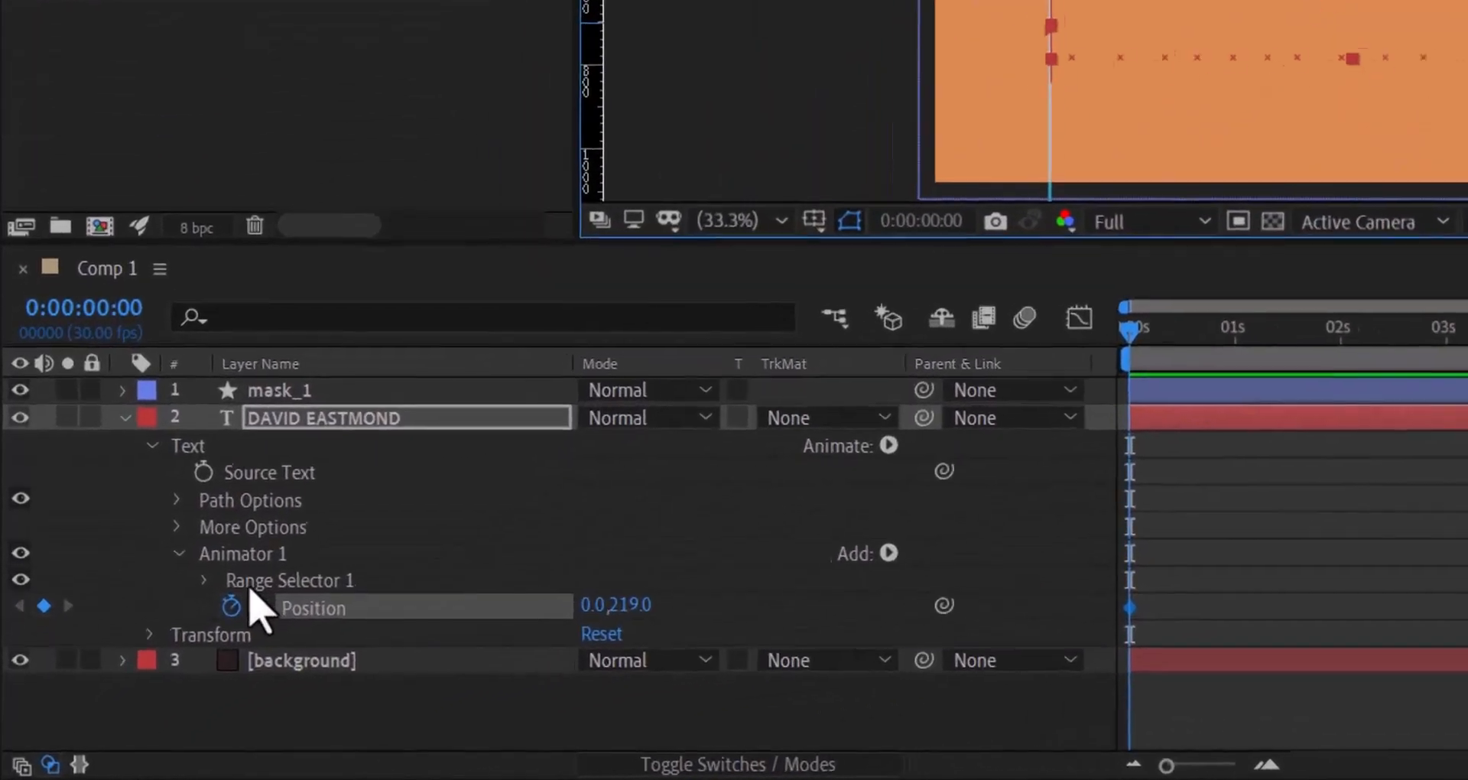
- Keyframe Range Selector Offset at 0% at 0 s and 100% near 2 s, then select both keyframes
left_click(207, 580)
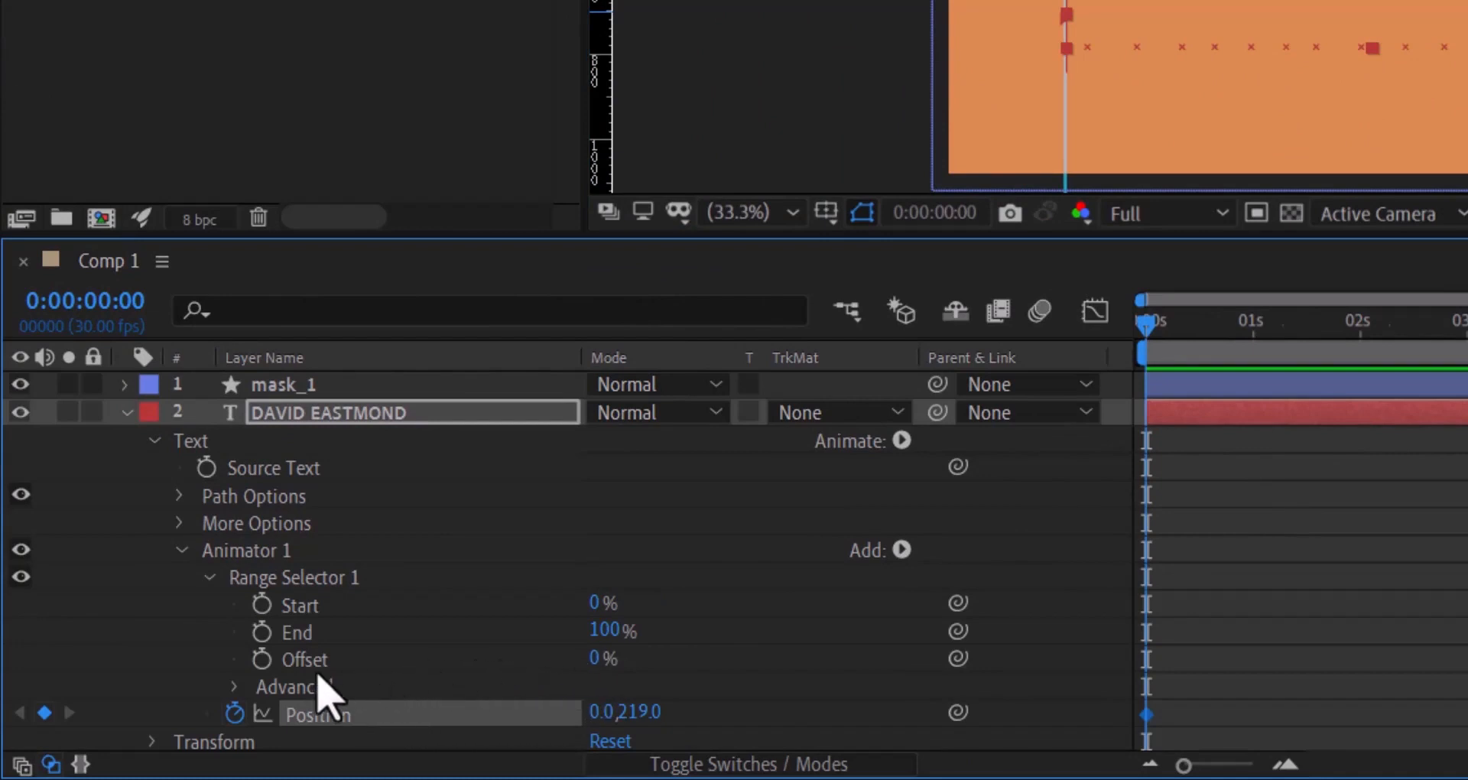
left_click(262, 660)
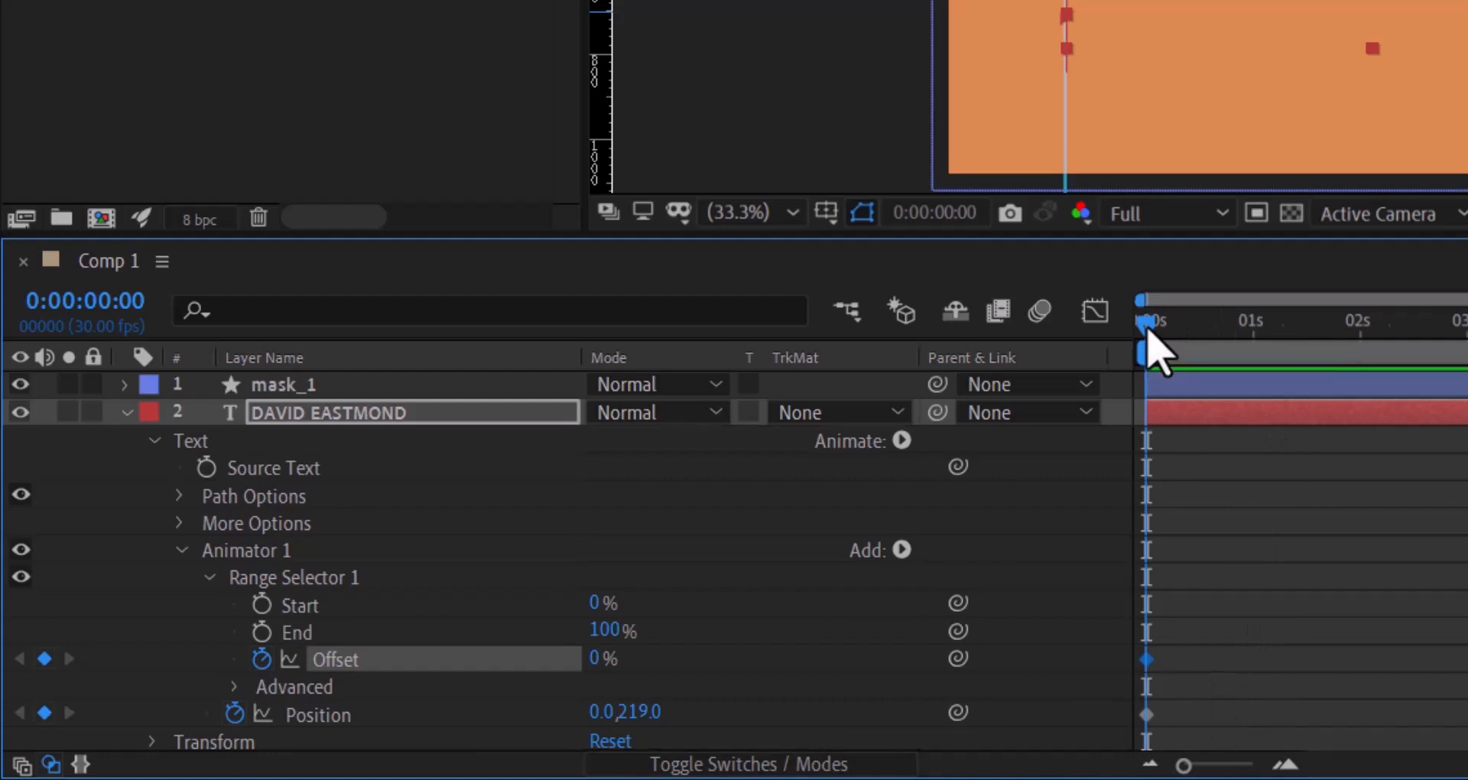
left_click_drag(1149, 335, 1358, 359)
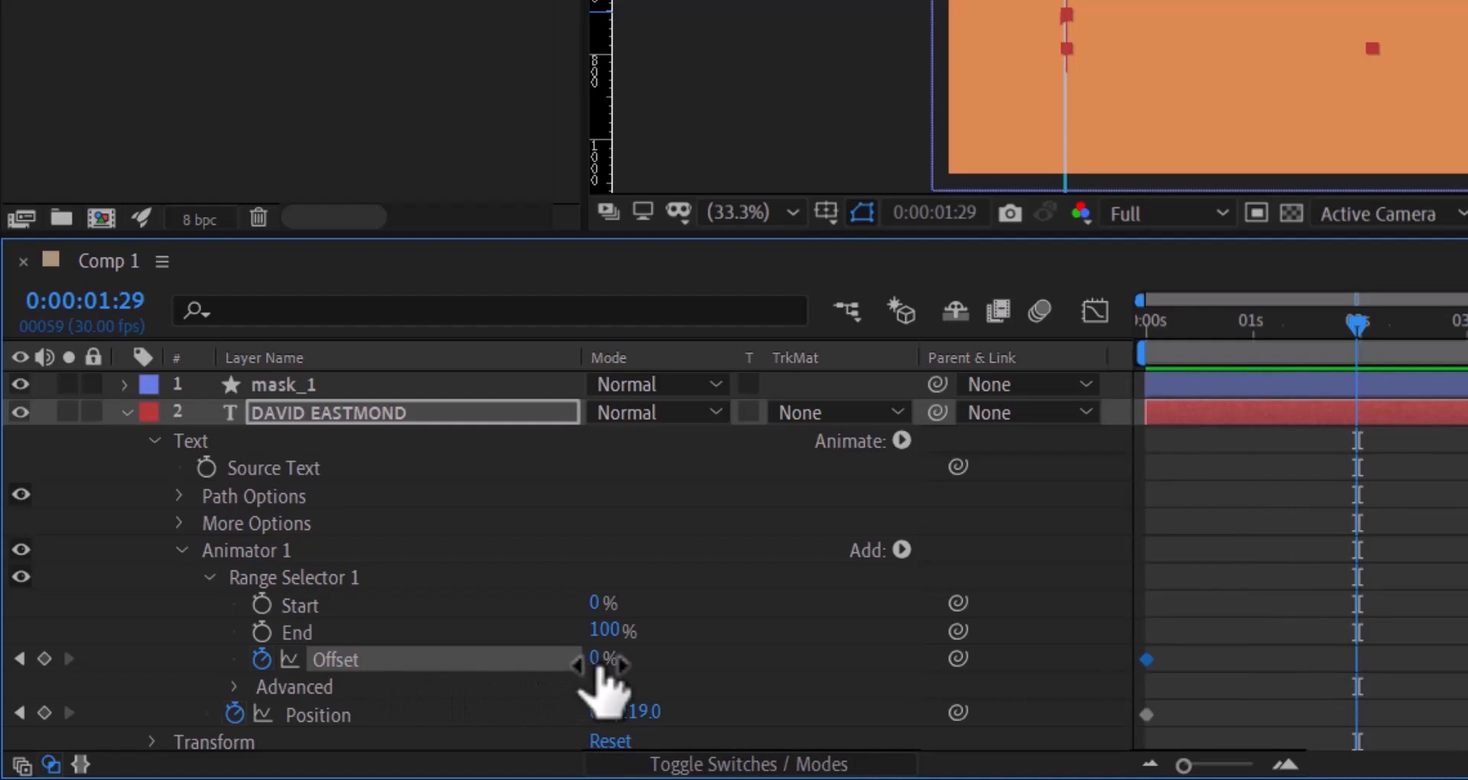
left_click_drag(604, 673, 826, 664)
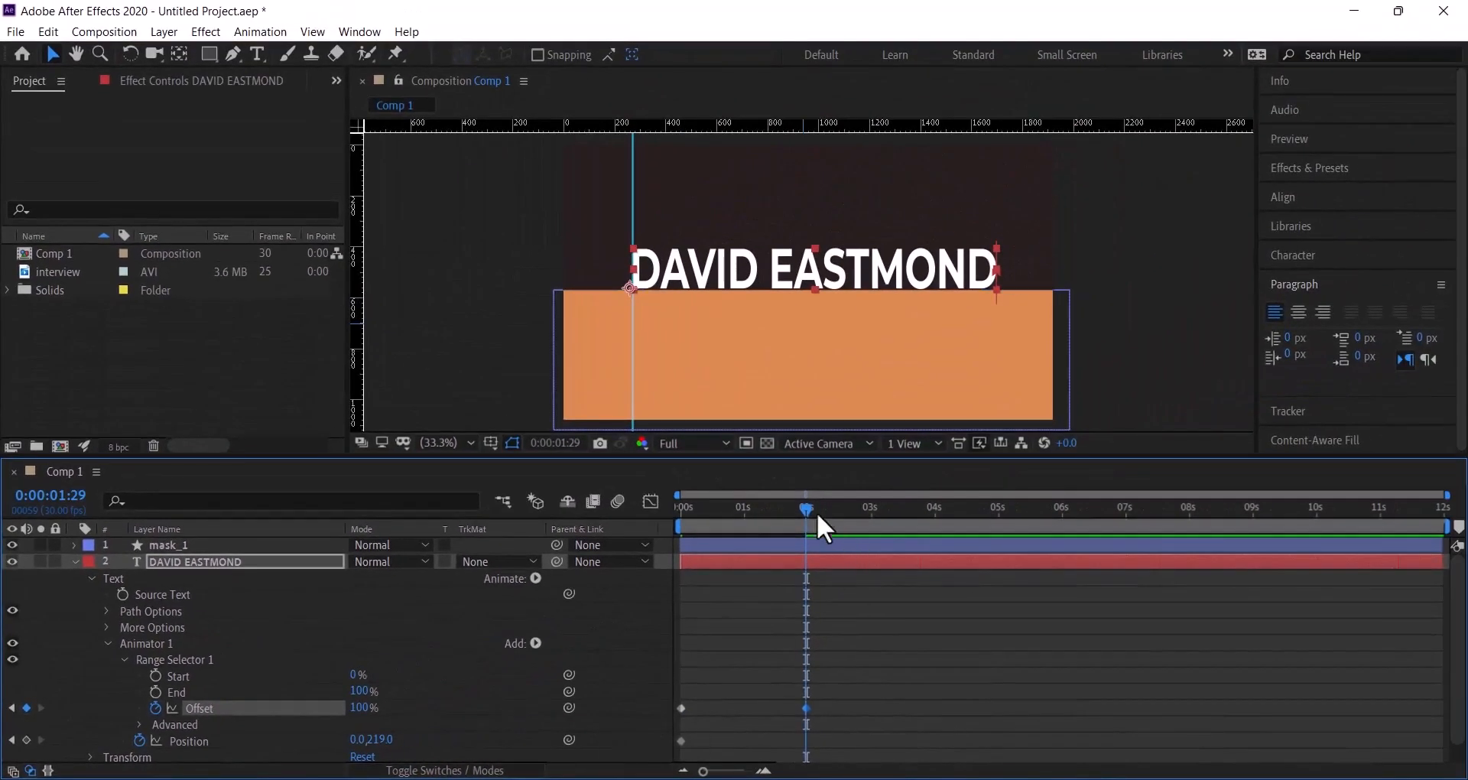
left_click_drag(792, 514, 808, 539)
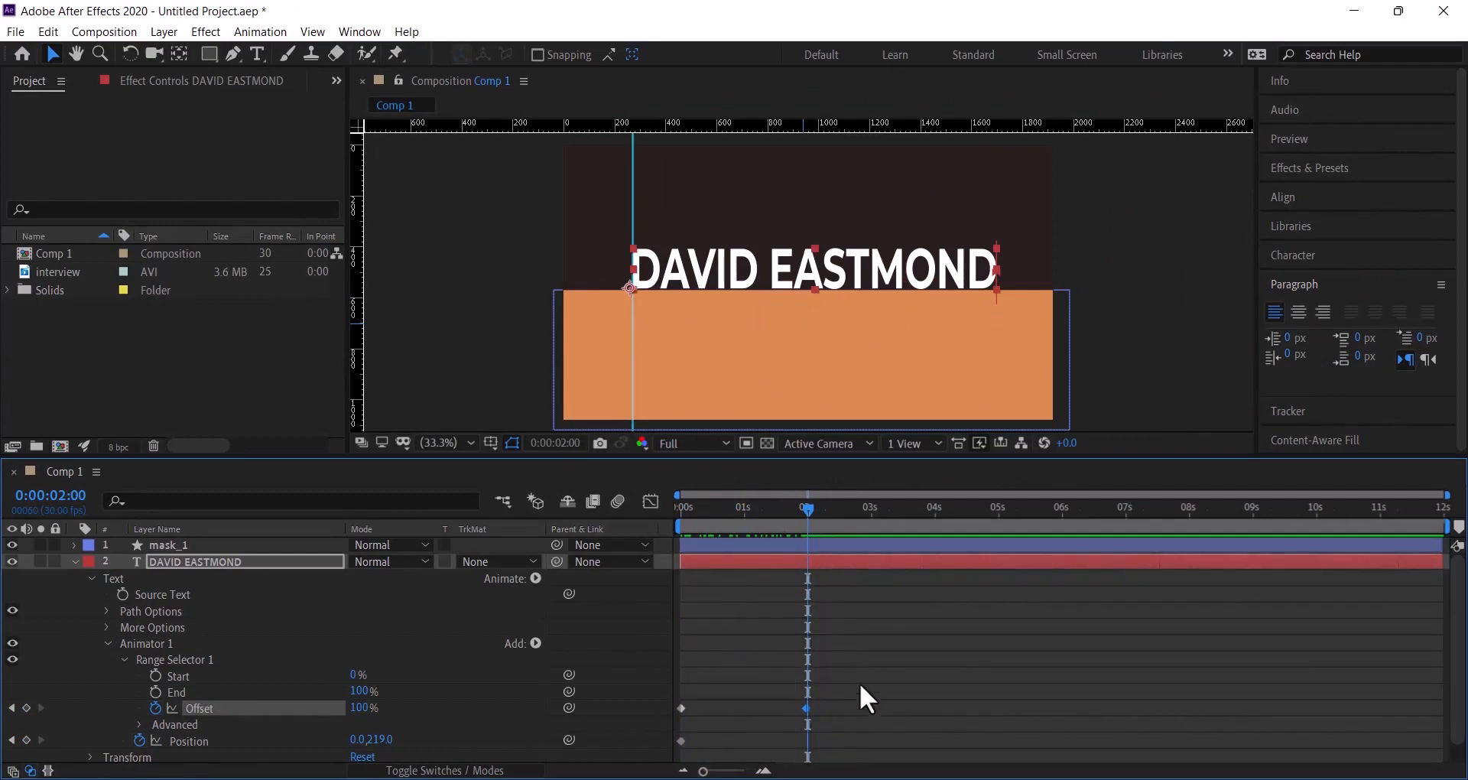
left_click_drag(862, 673, 777, 719)
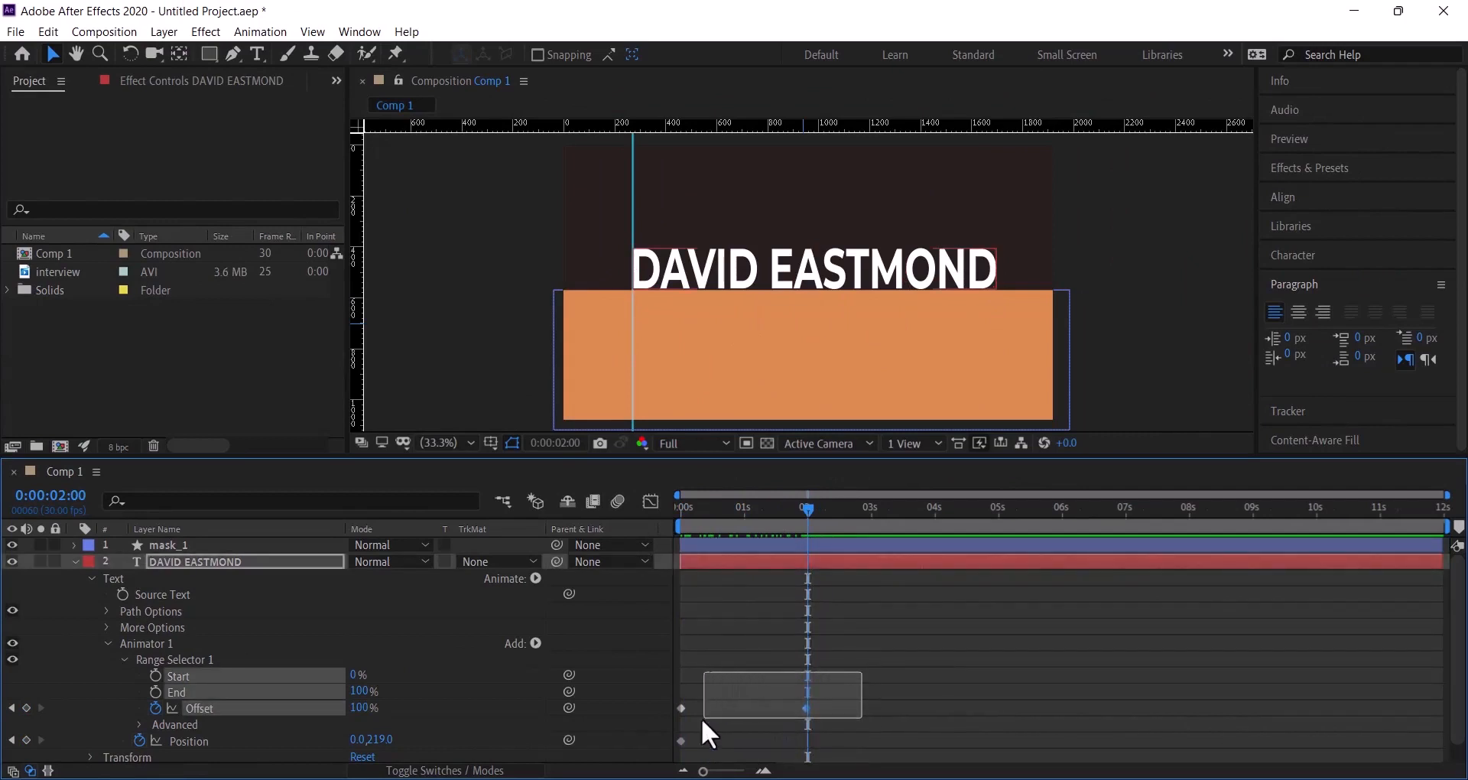
left_click_drag(670, 718, 670, 718)
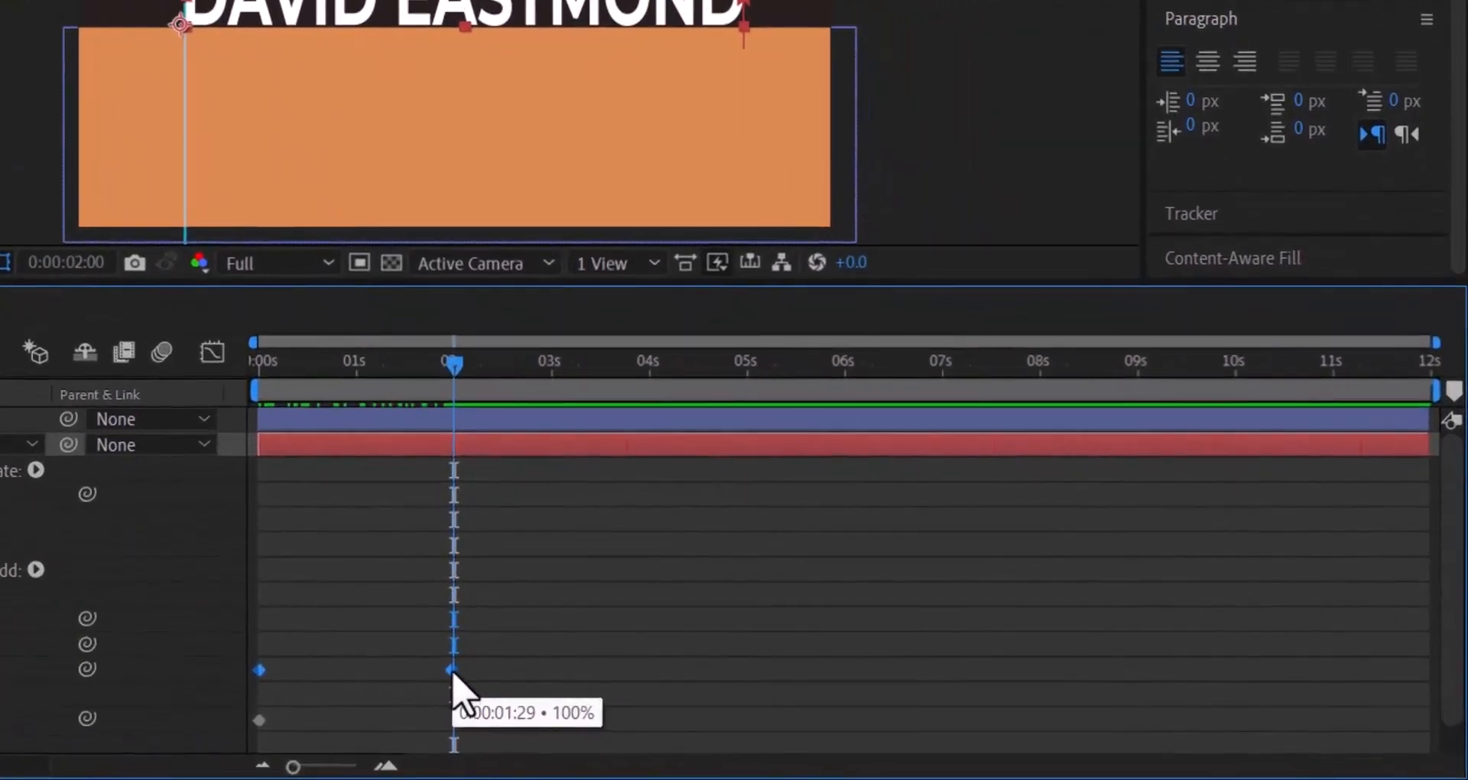
- Apply Easy Ease to both Offset keyframes
right_click(452, 671)
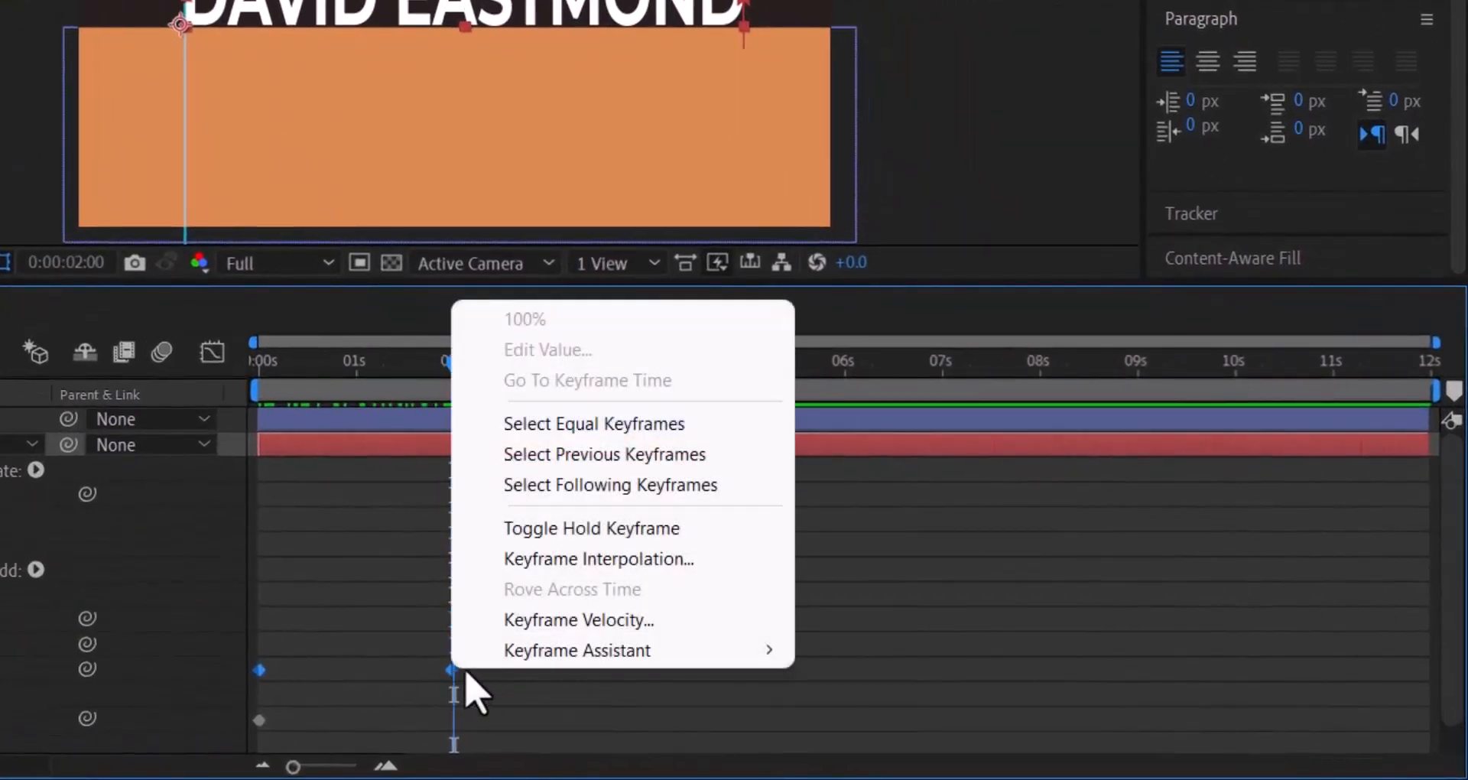
mouse_move(535, 656)
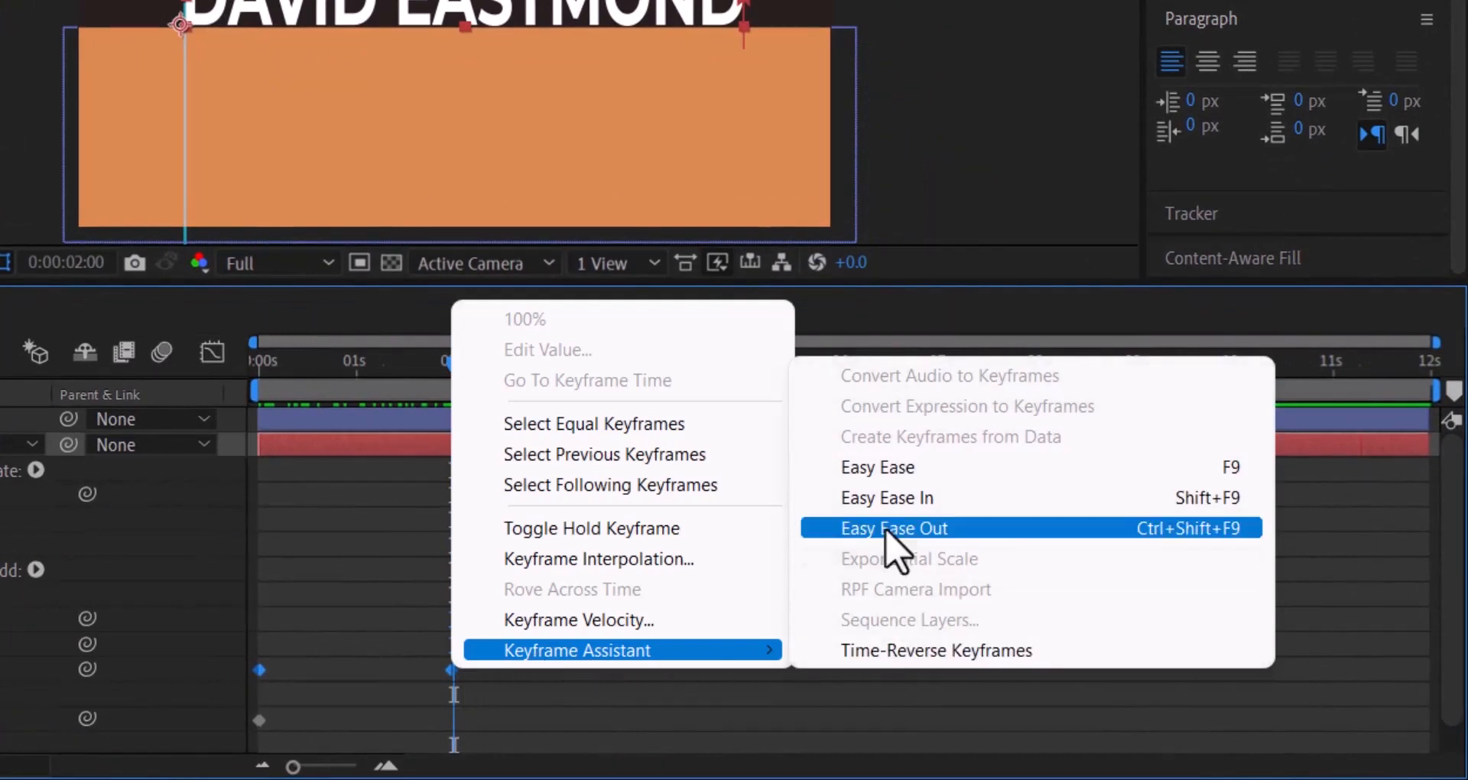
left_click(894, 470)
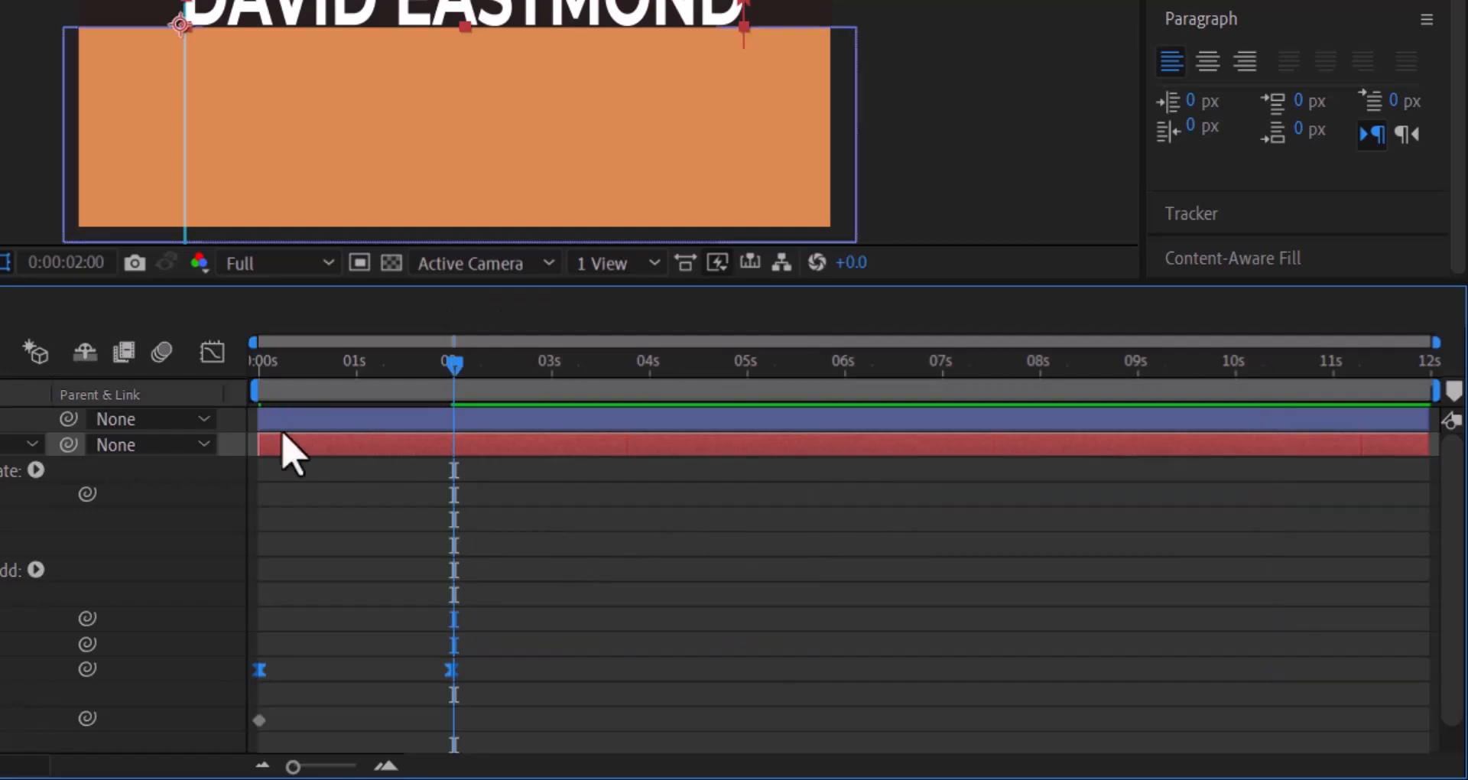
- In the Graph Editor, drag the 2 s keyframe's handle left so the reveal eases out longer
left_click(213, 355)
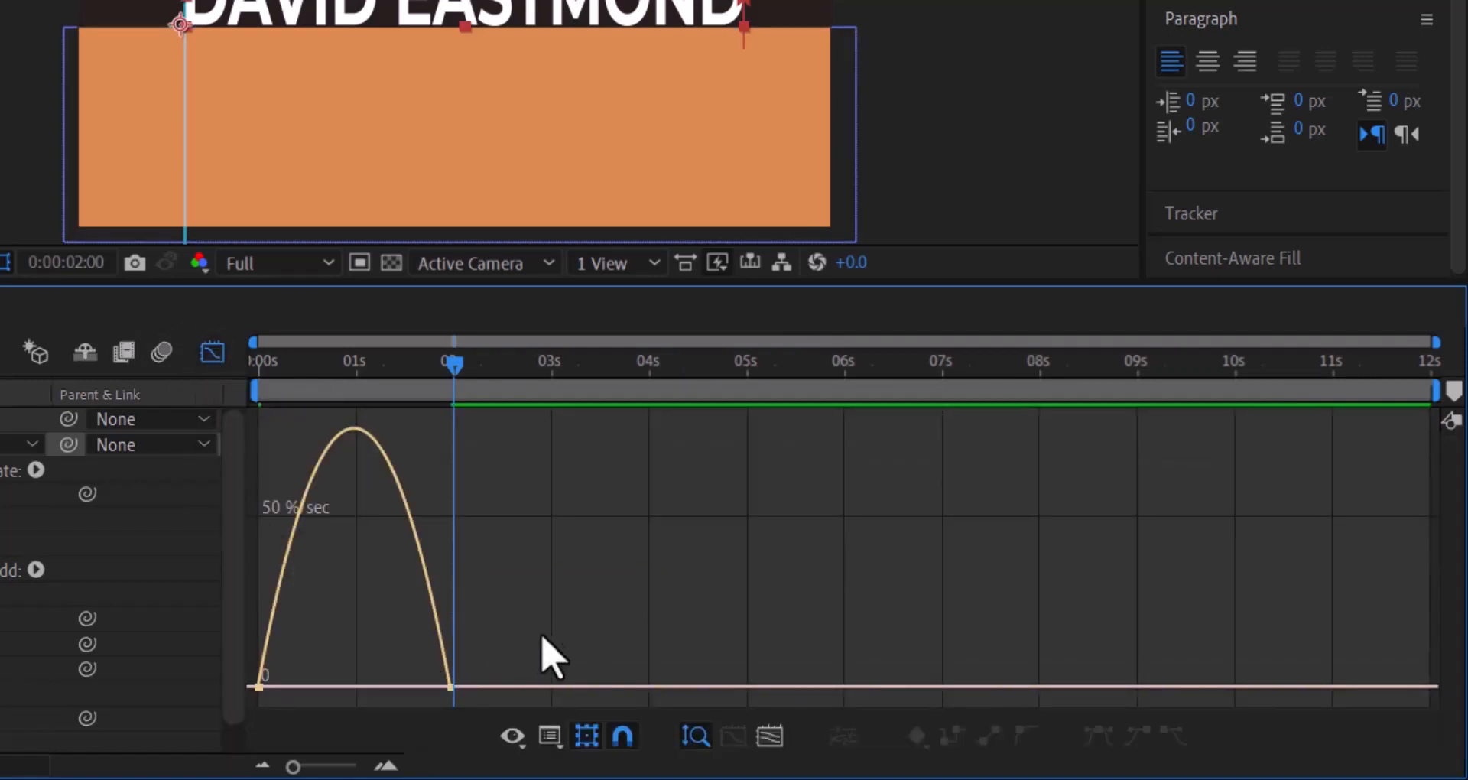
left_click_drag(545, 629, 420, 698)
left_click_drag(499, 649, 439, 721)
left_click_drag(495, 678, 436, 747)
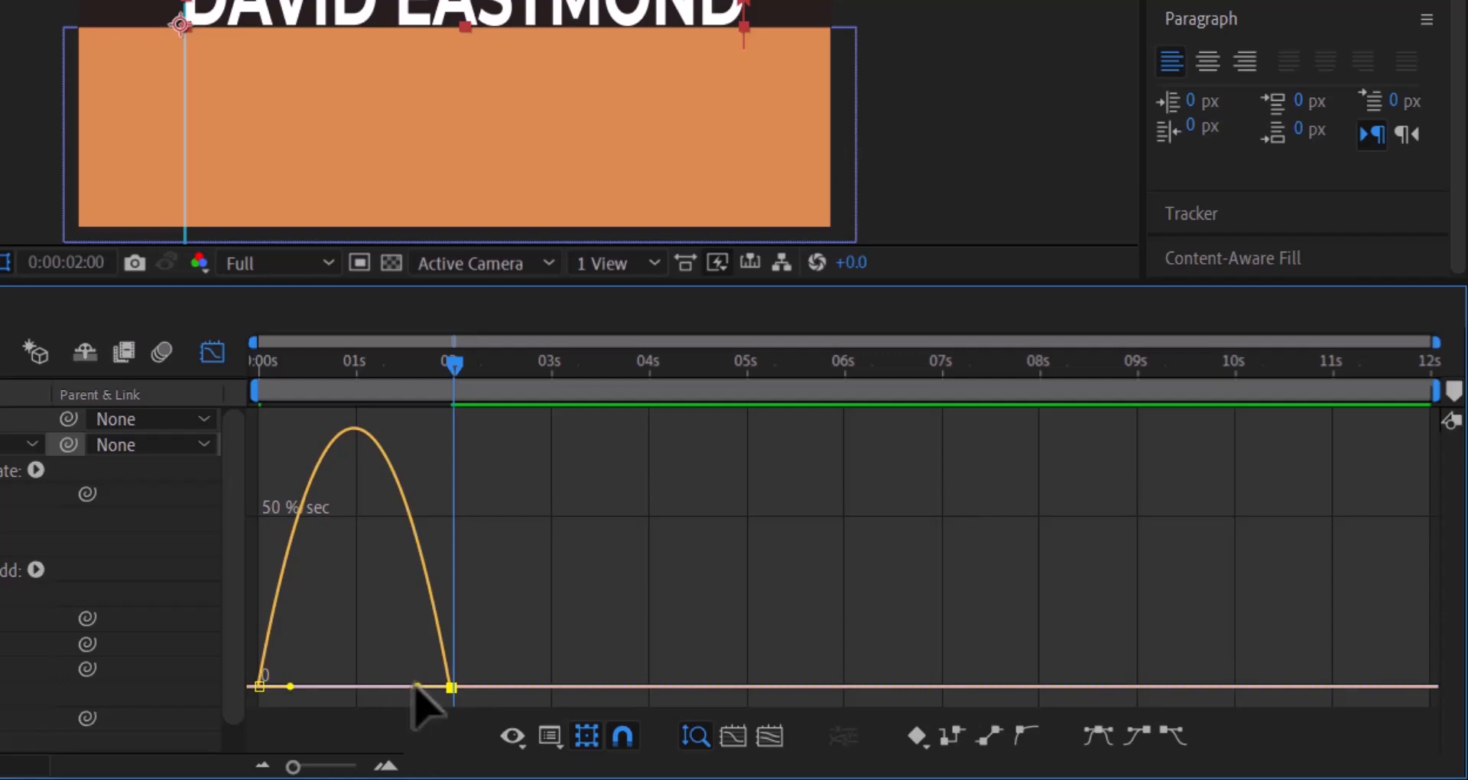
left_click_drag(415, 684, 341, 688)
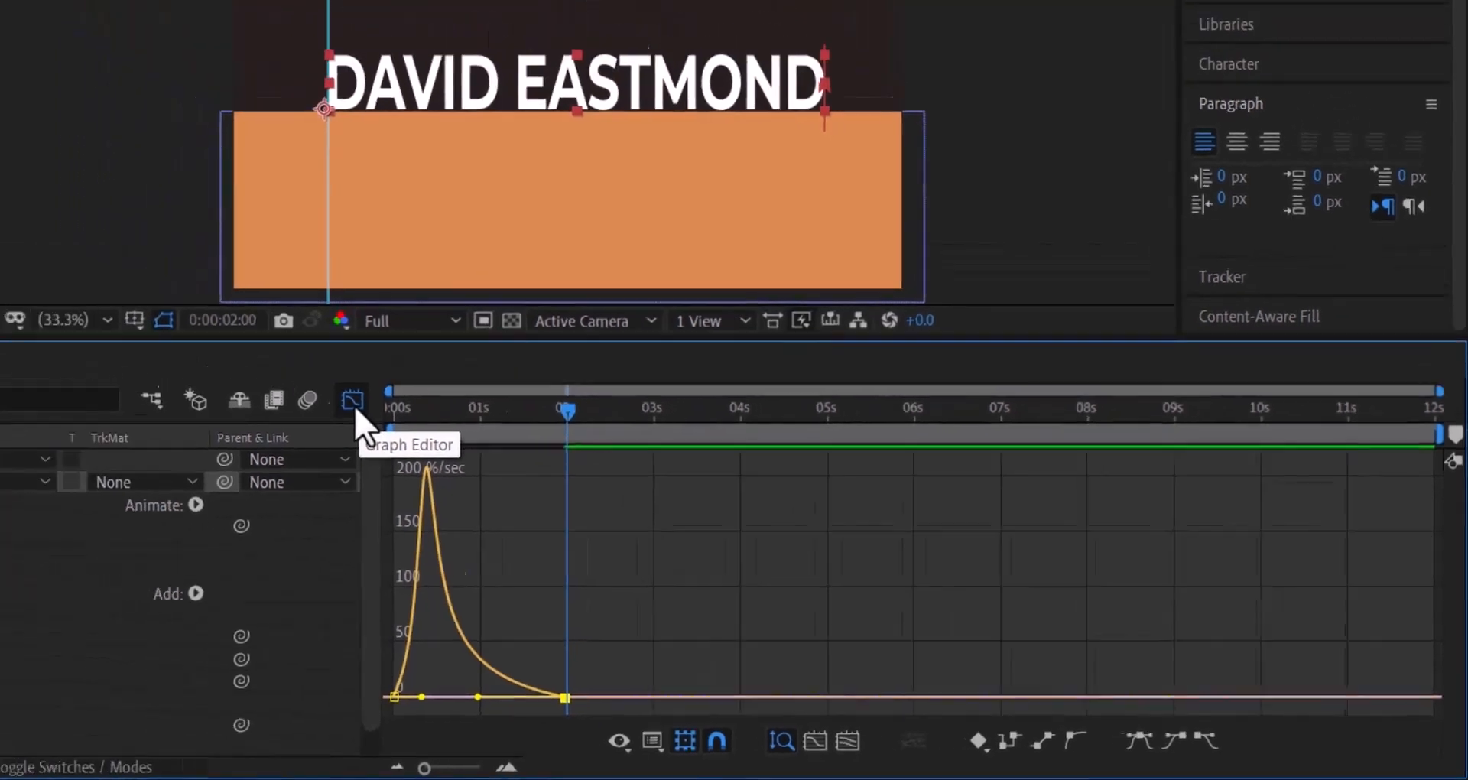
left_click(213, 353)
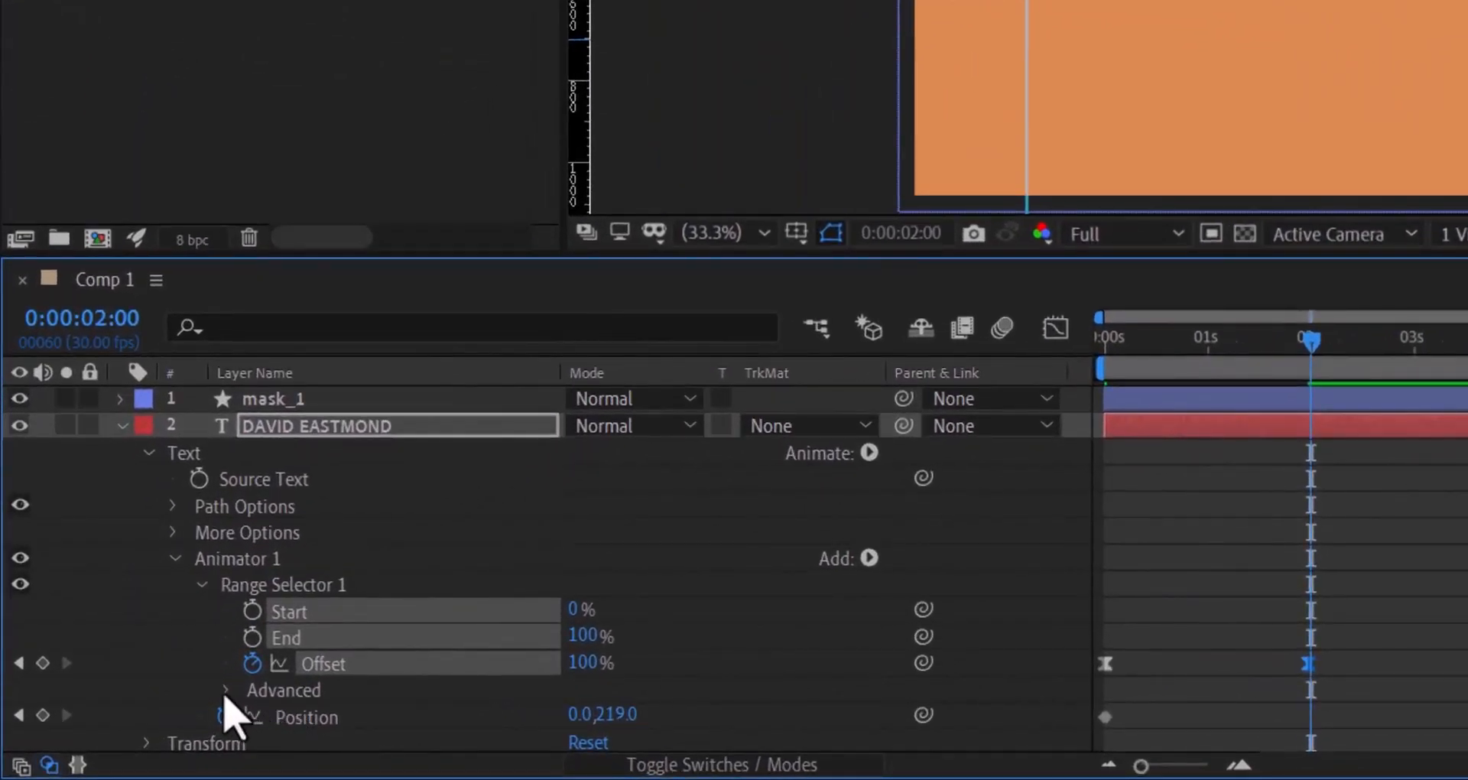
- Set the range selector's Advanced Shape to Ramp Up
left_click(225, 690)
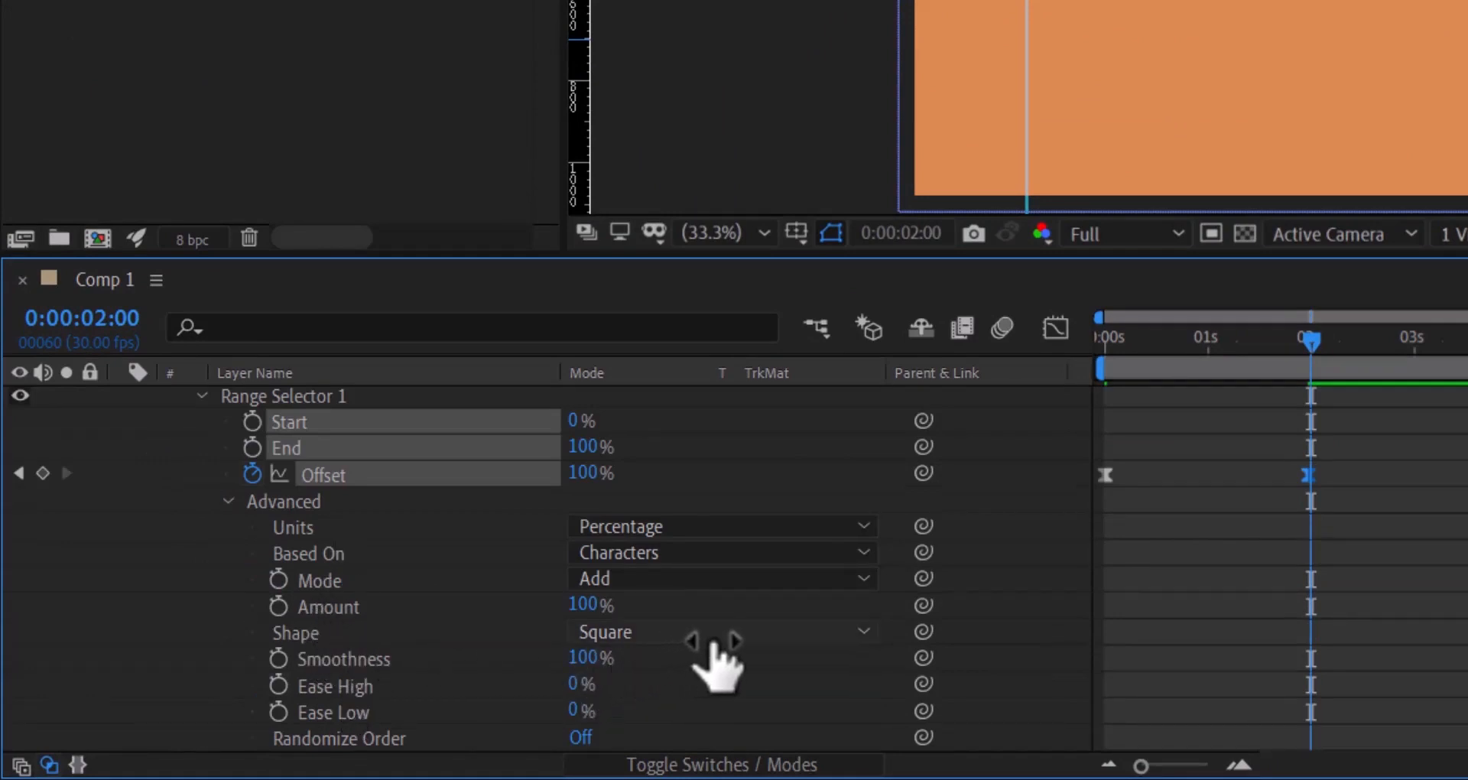
left_click(864, 637)
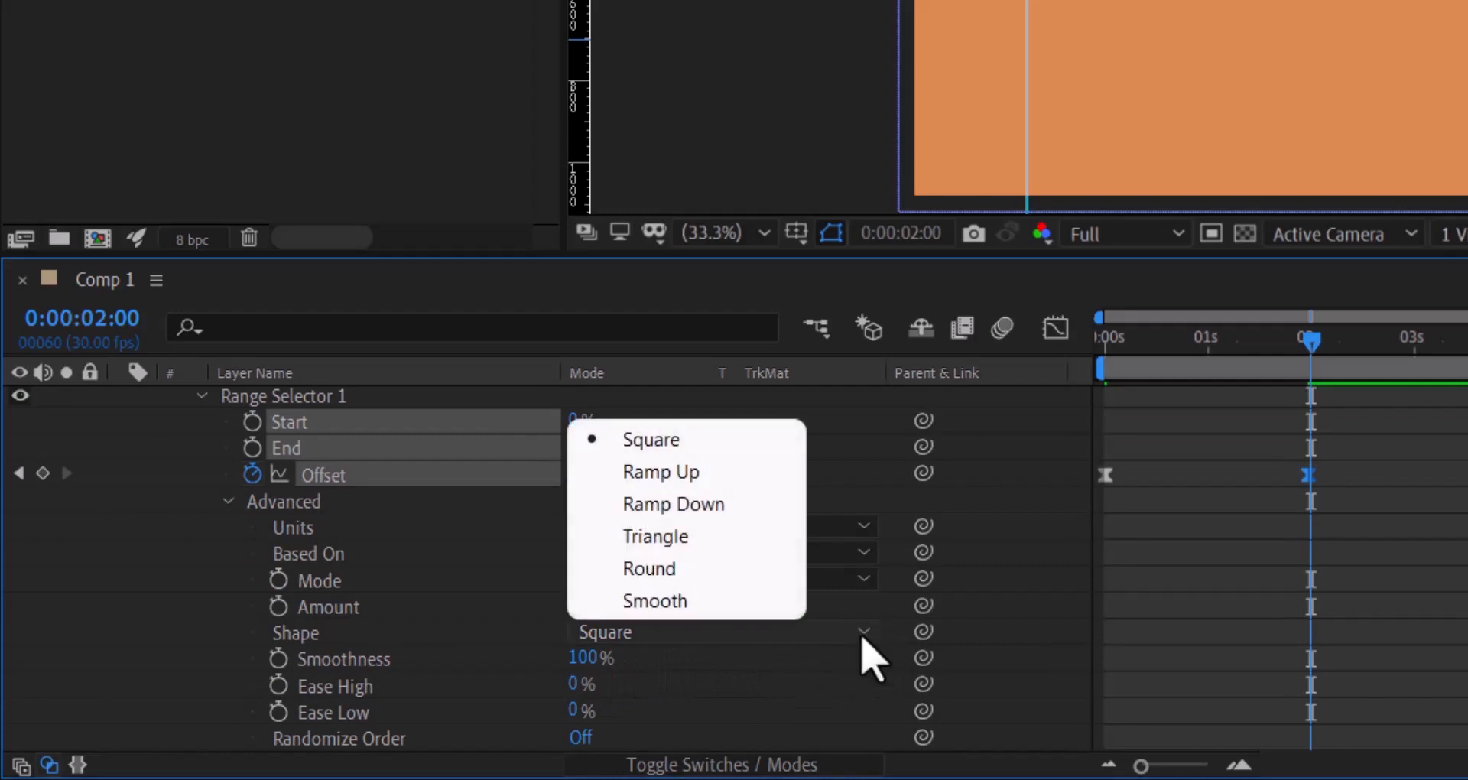
left_click(712, 480)
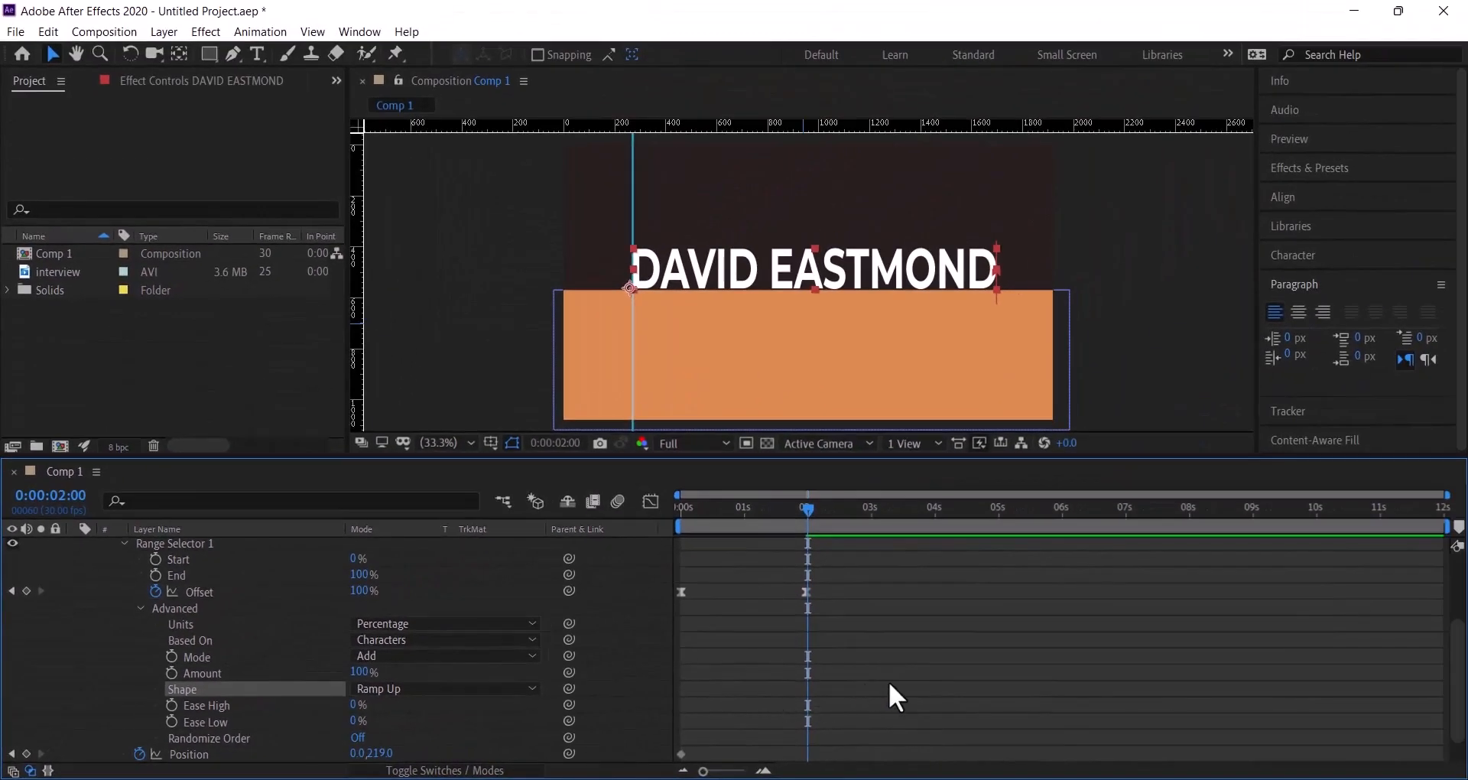
- At frame 0, set the first Offset keyframe to -100% so the name starts hidden
scroll(889, 681, "up", 2)
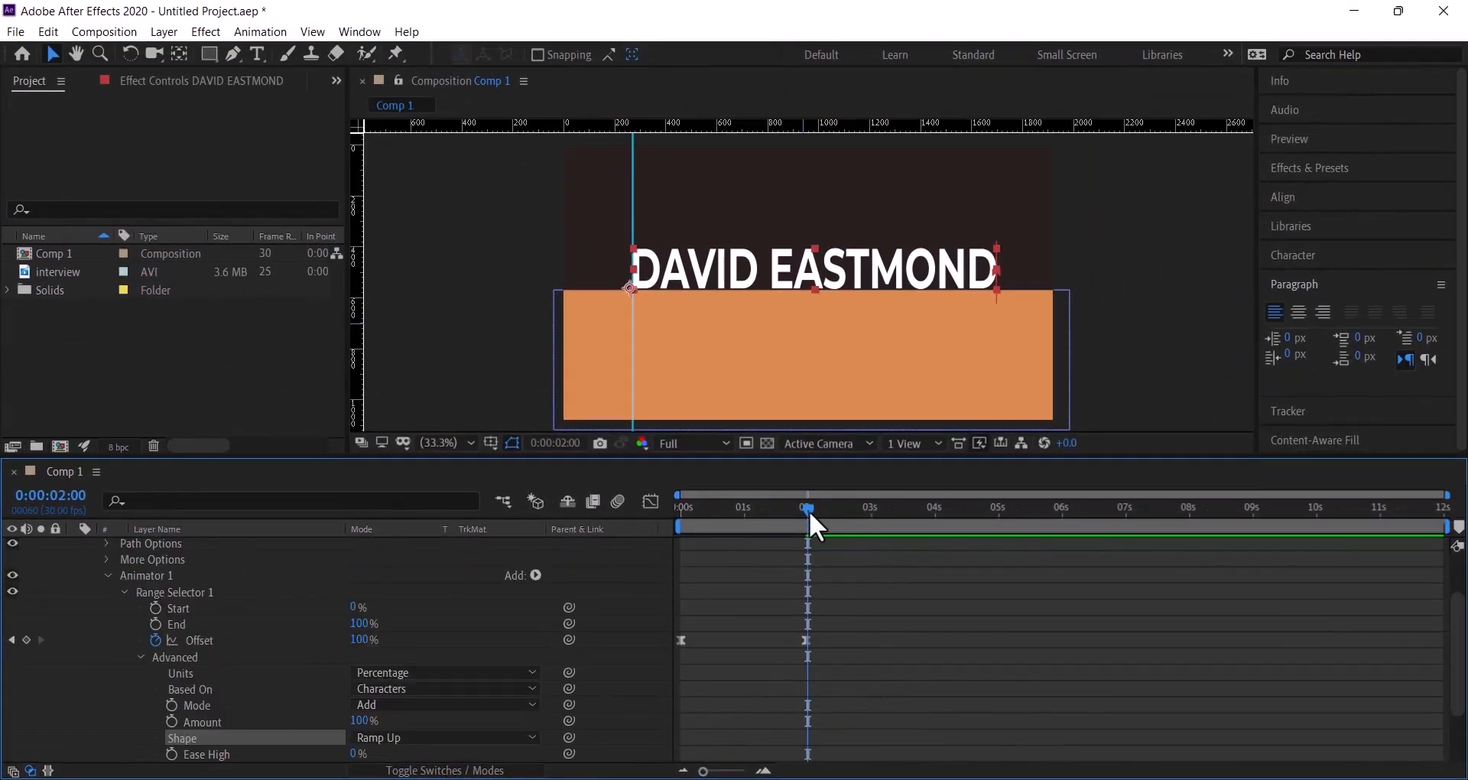
left_click_drag(809, 511, 612, 509)
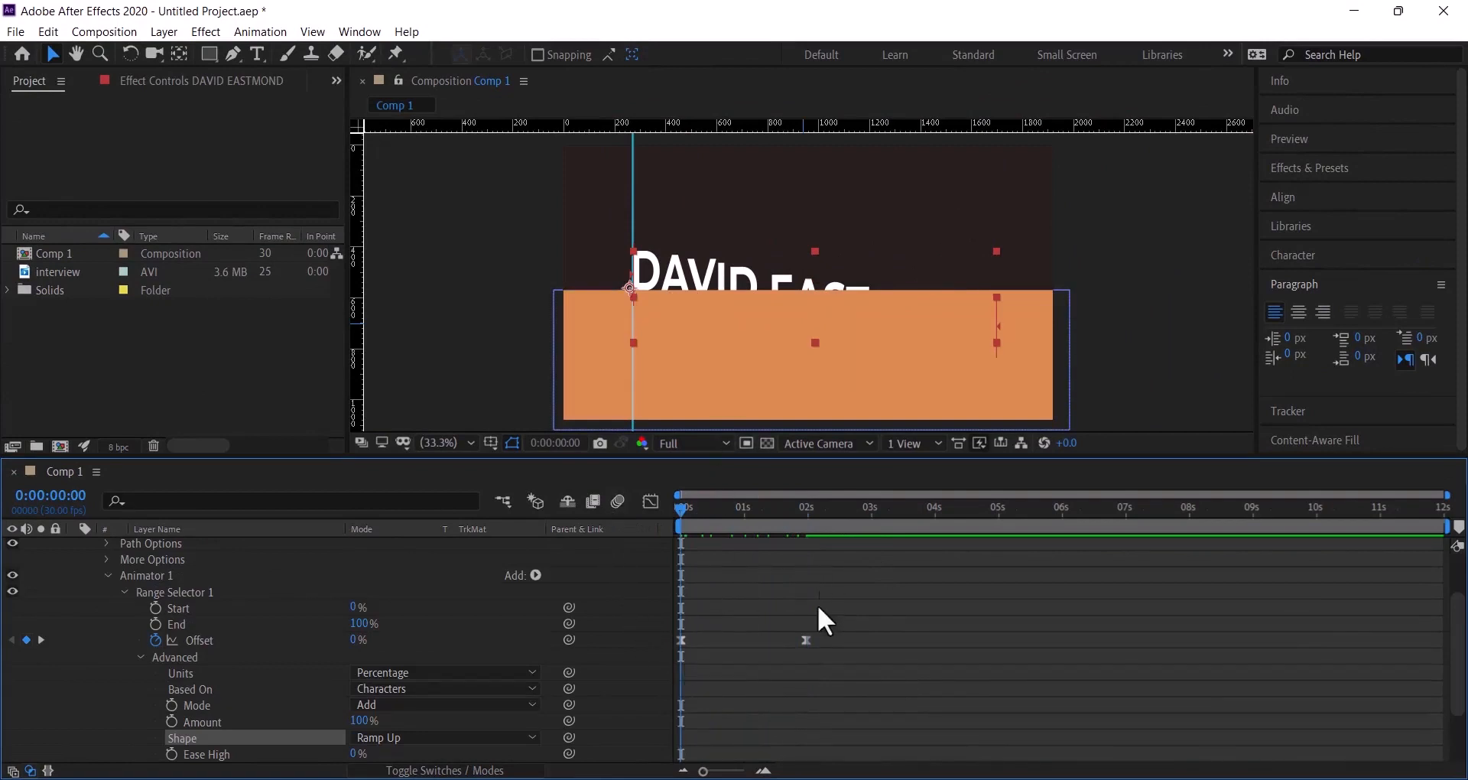
scroll(841, 734, "up", 3)
scroll(841, 734, "down", 4)
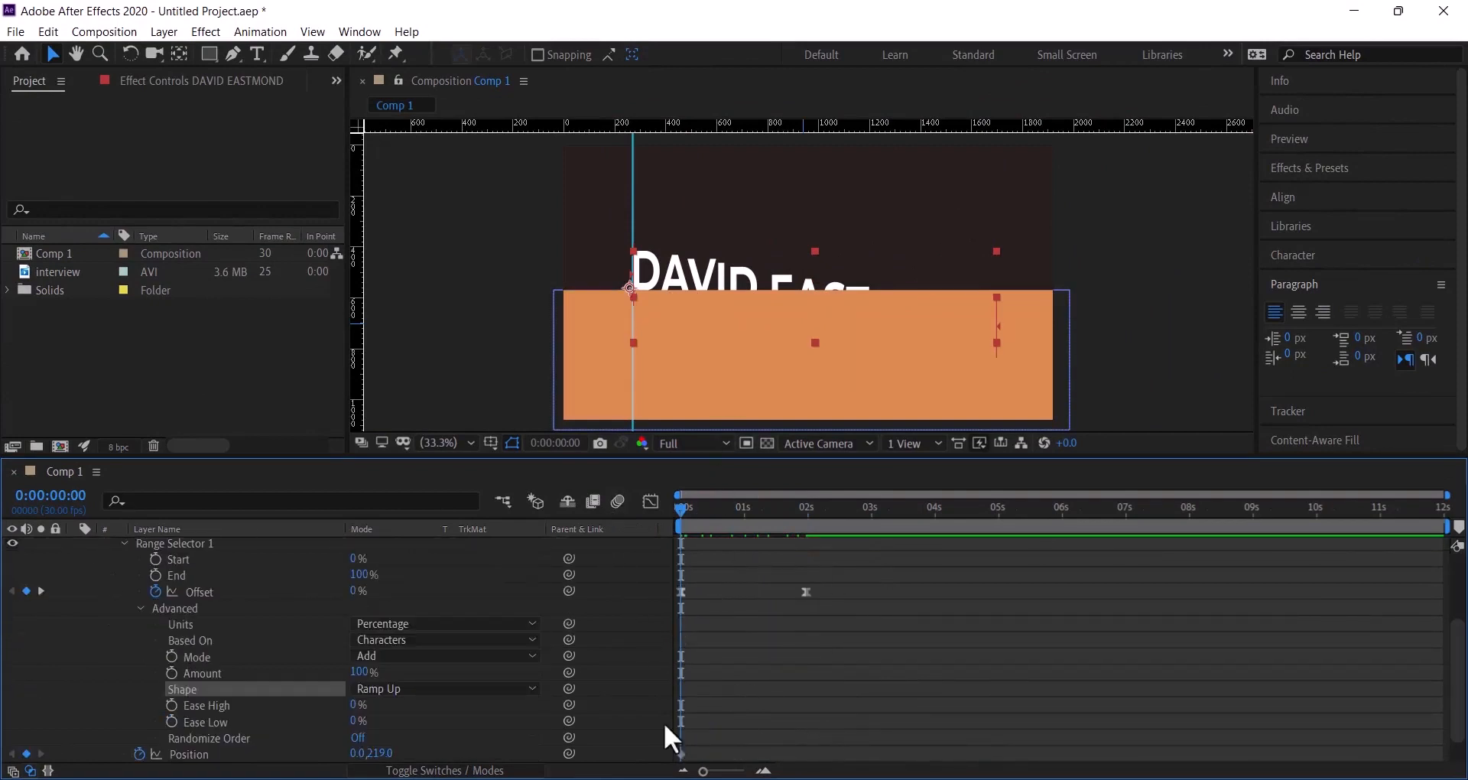
scroll(834, 662, "up", 1)
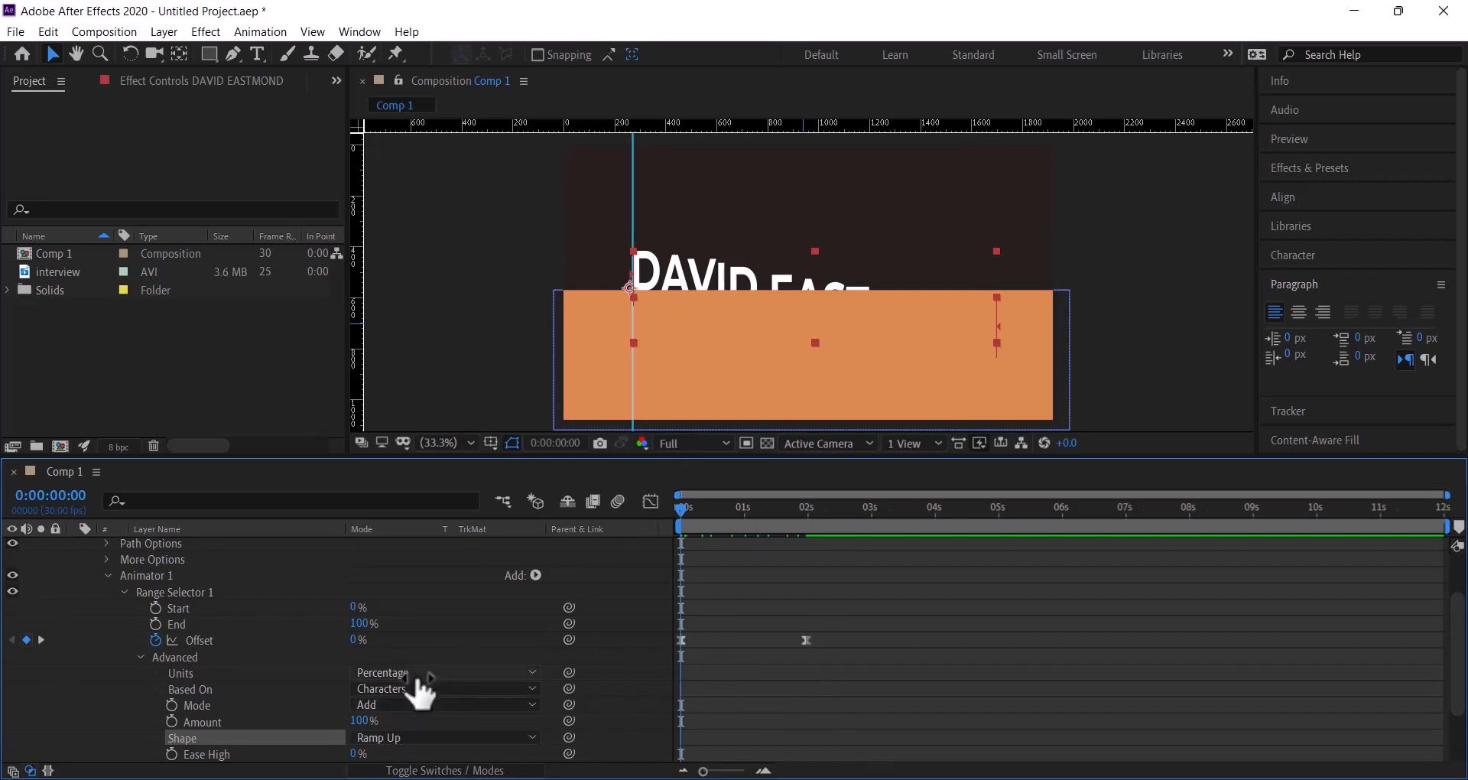
scroll(420, 692, "up", 2)
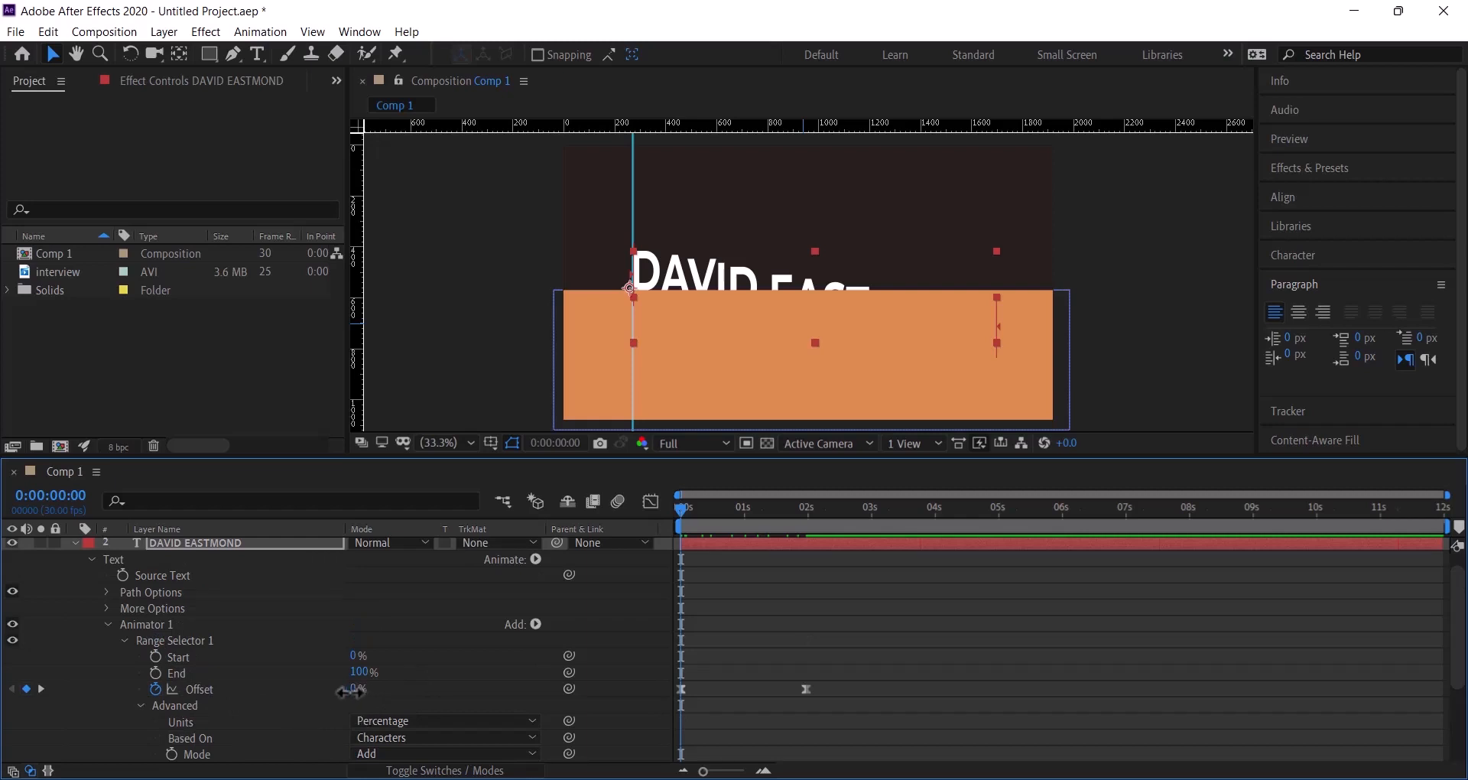
left_click_drag(356, 692, 200, 690)
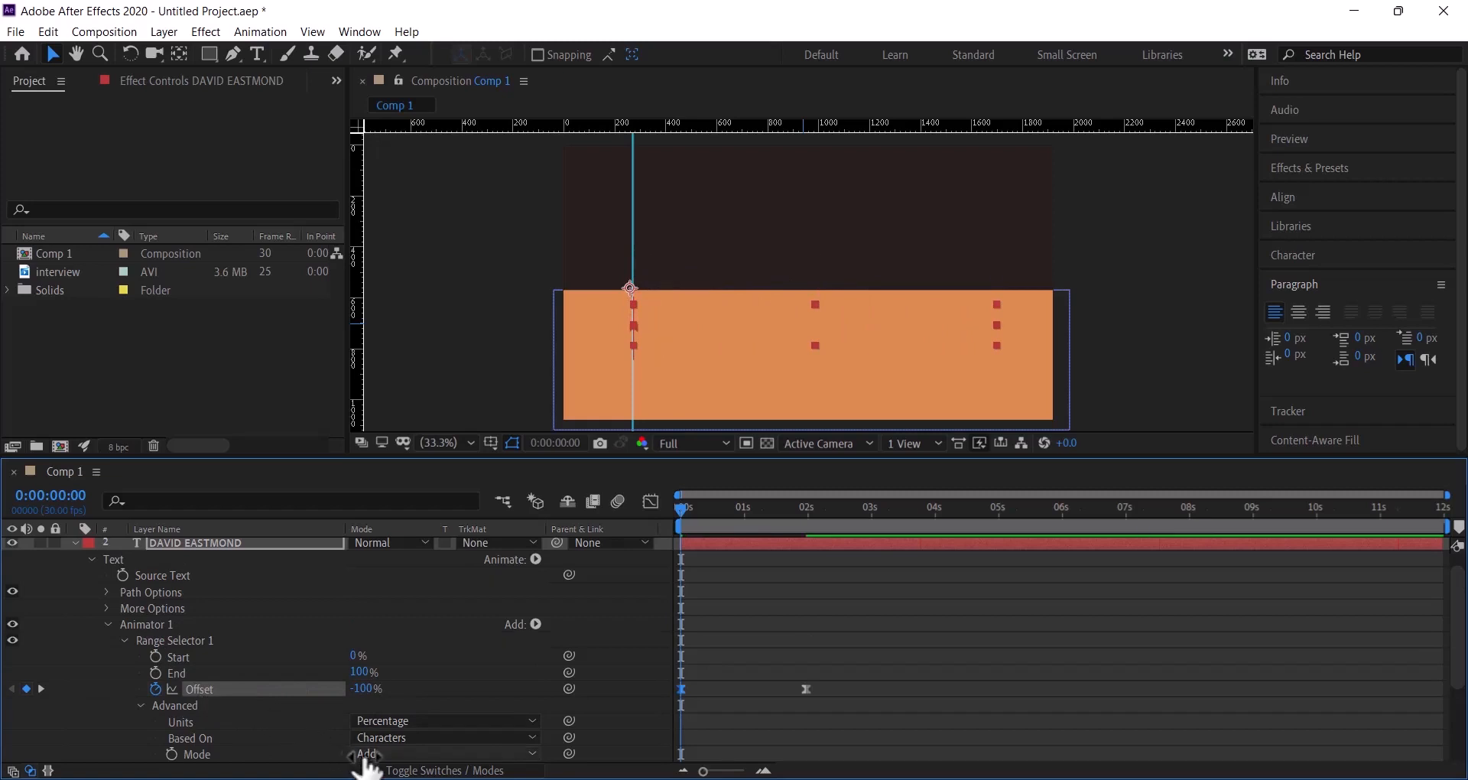
scroll(311, 682, "up", 1)
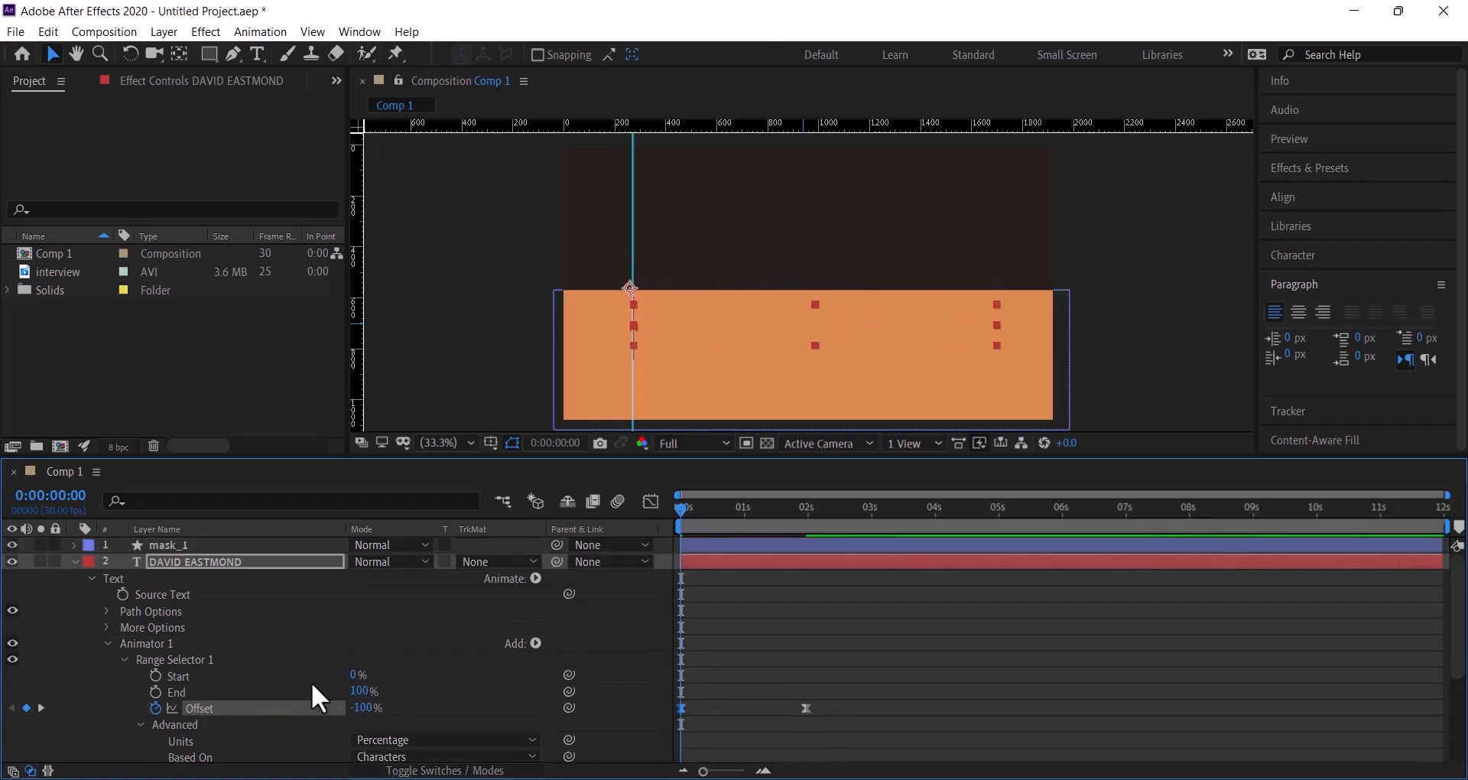
left_click(74, 561)
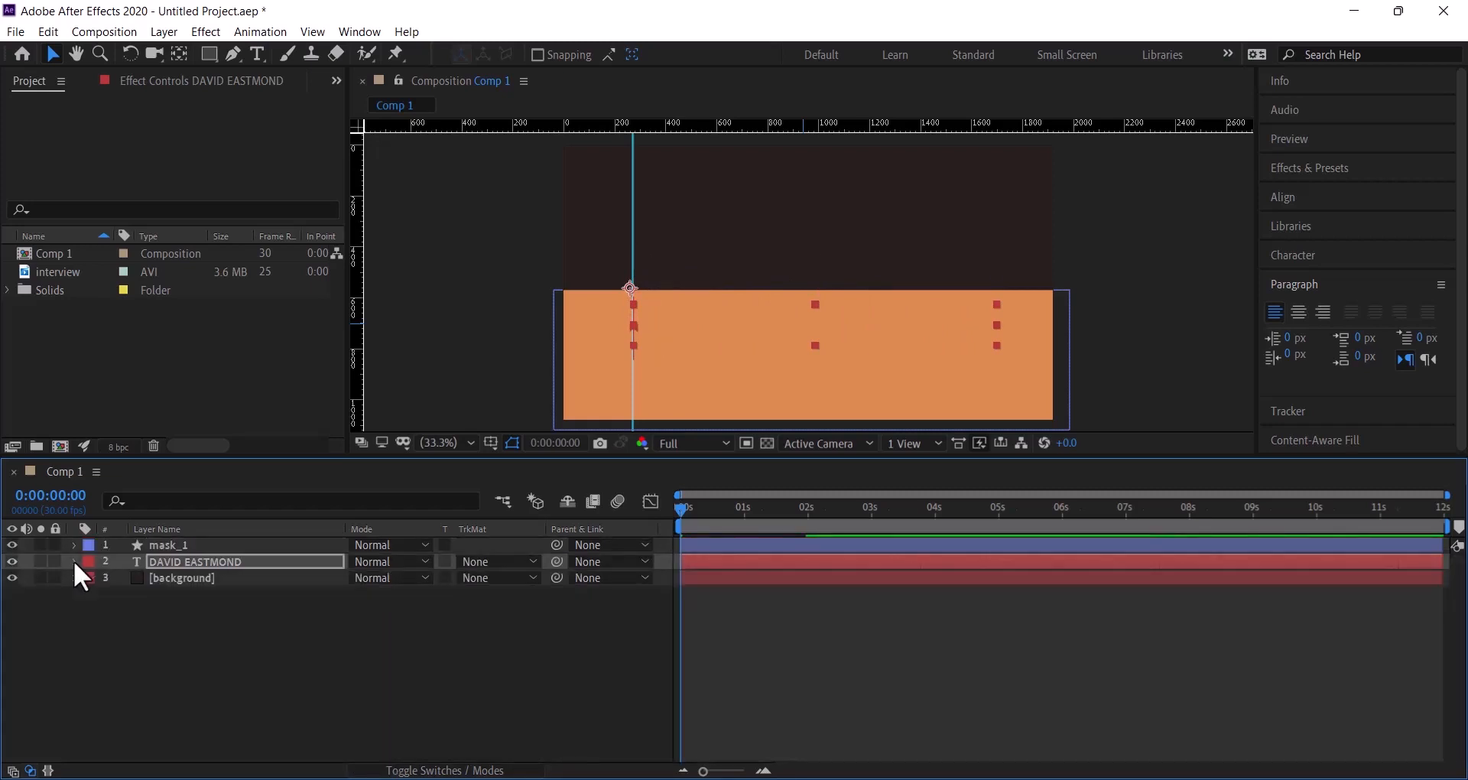
left_click(121, 635)
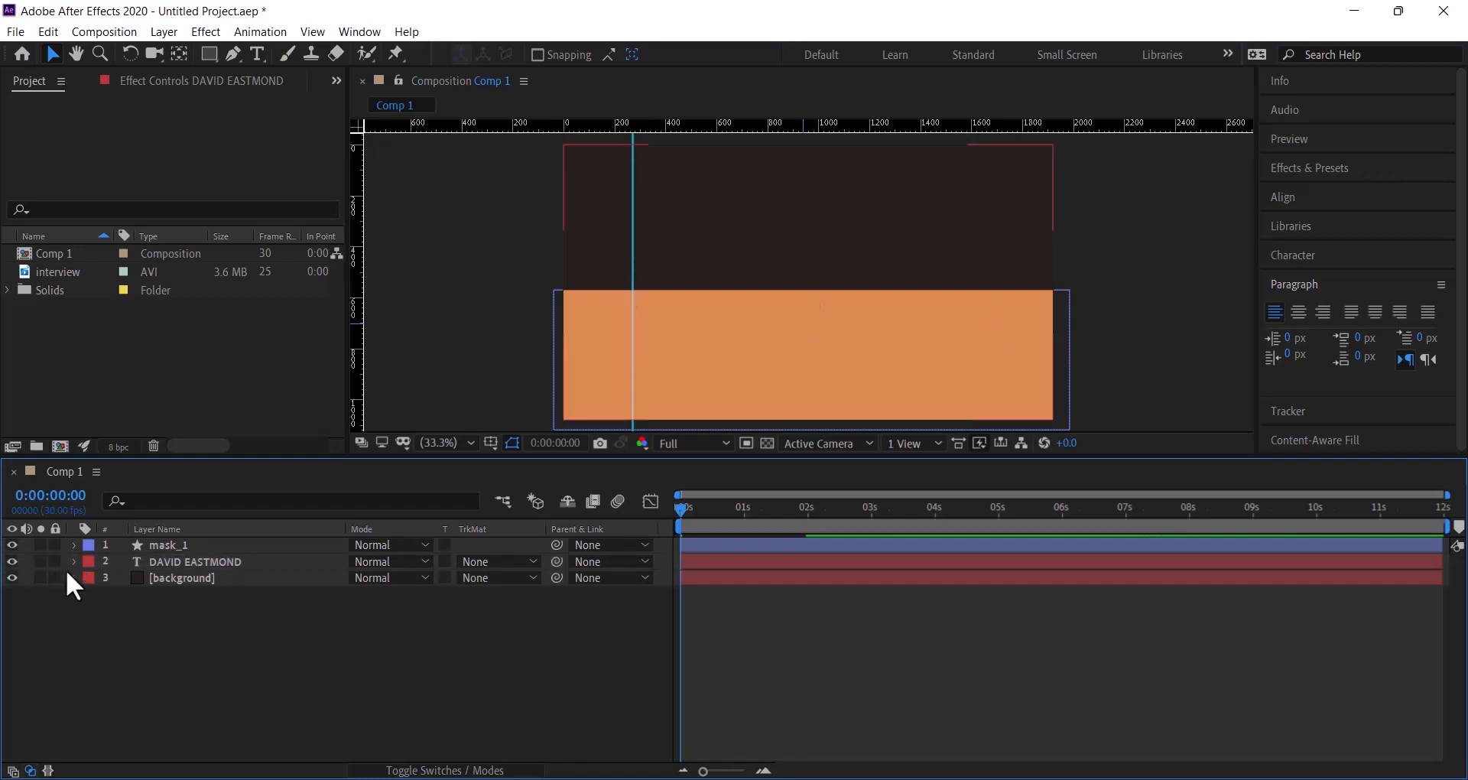
left_click(232, 566)
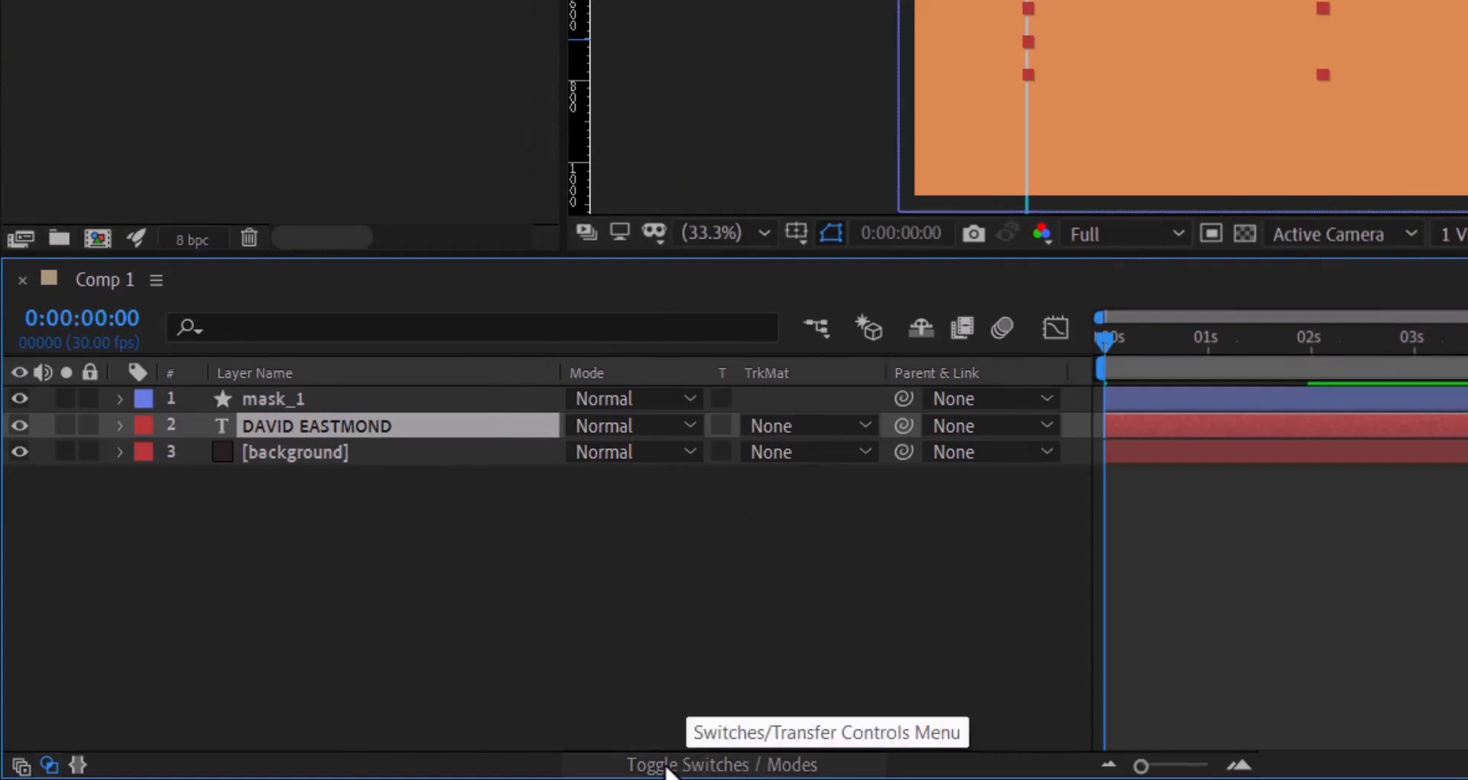
left_click(664, 769)
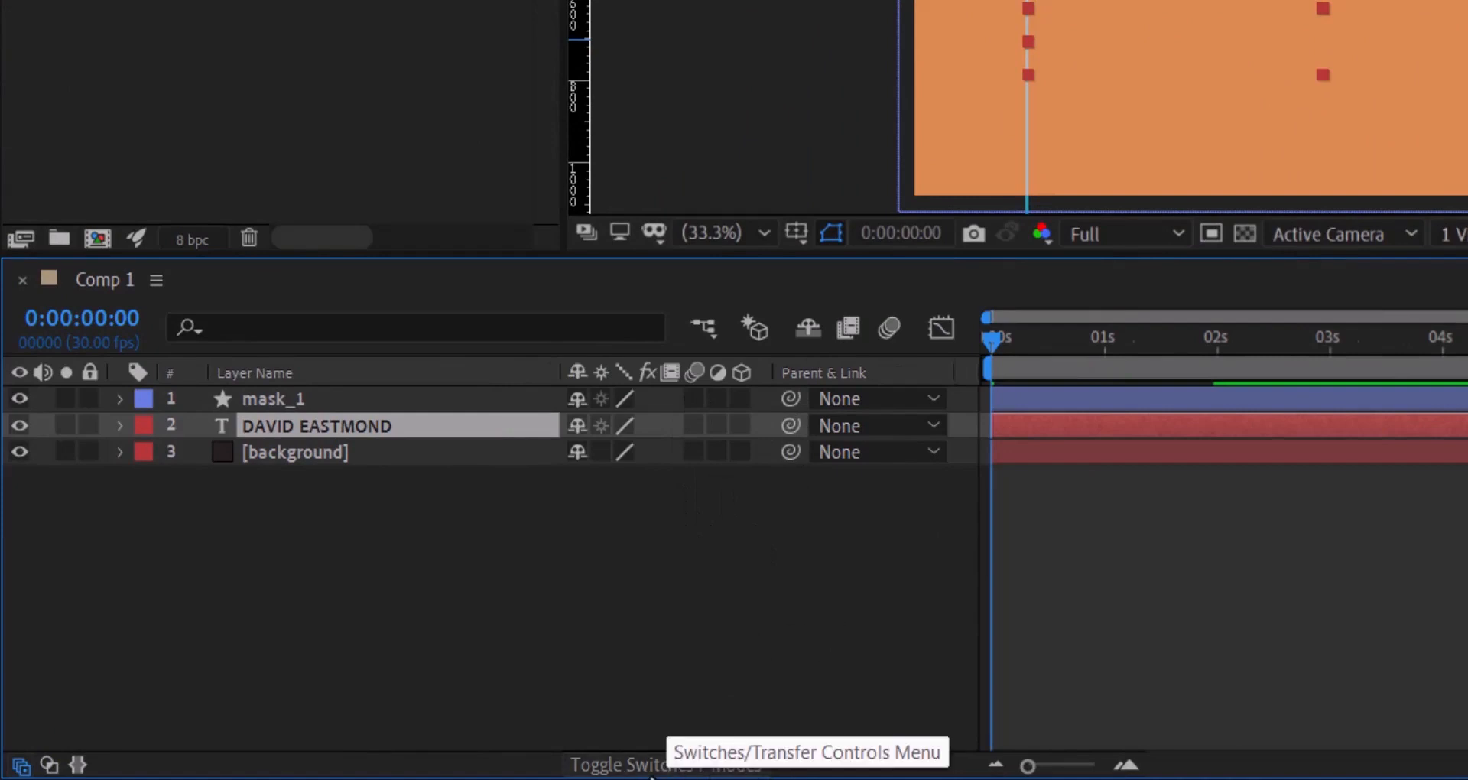
left_click(635, 771)
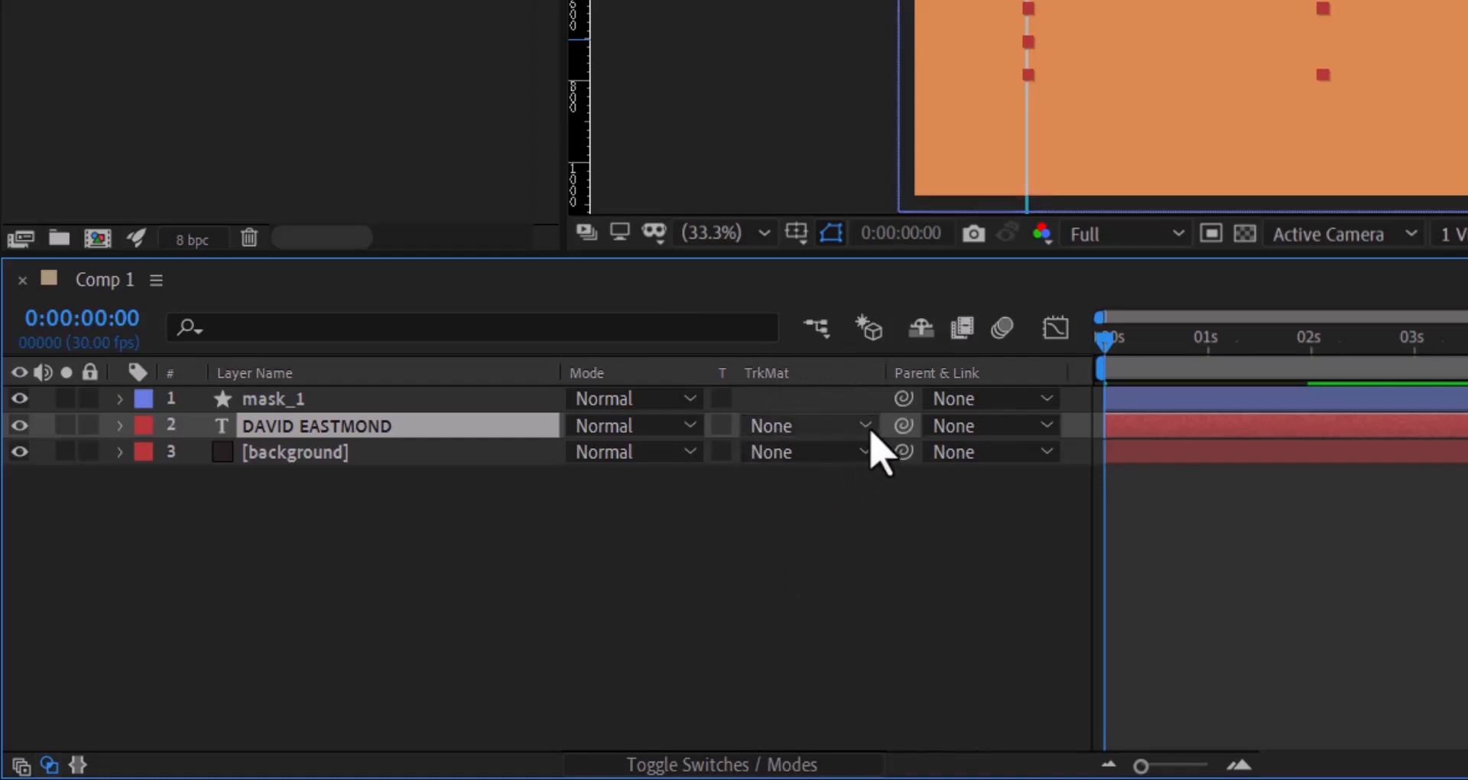
left_click(864, 428)
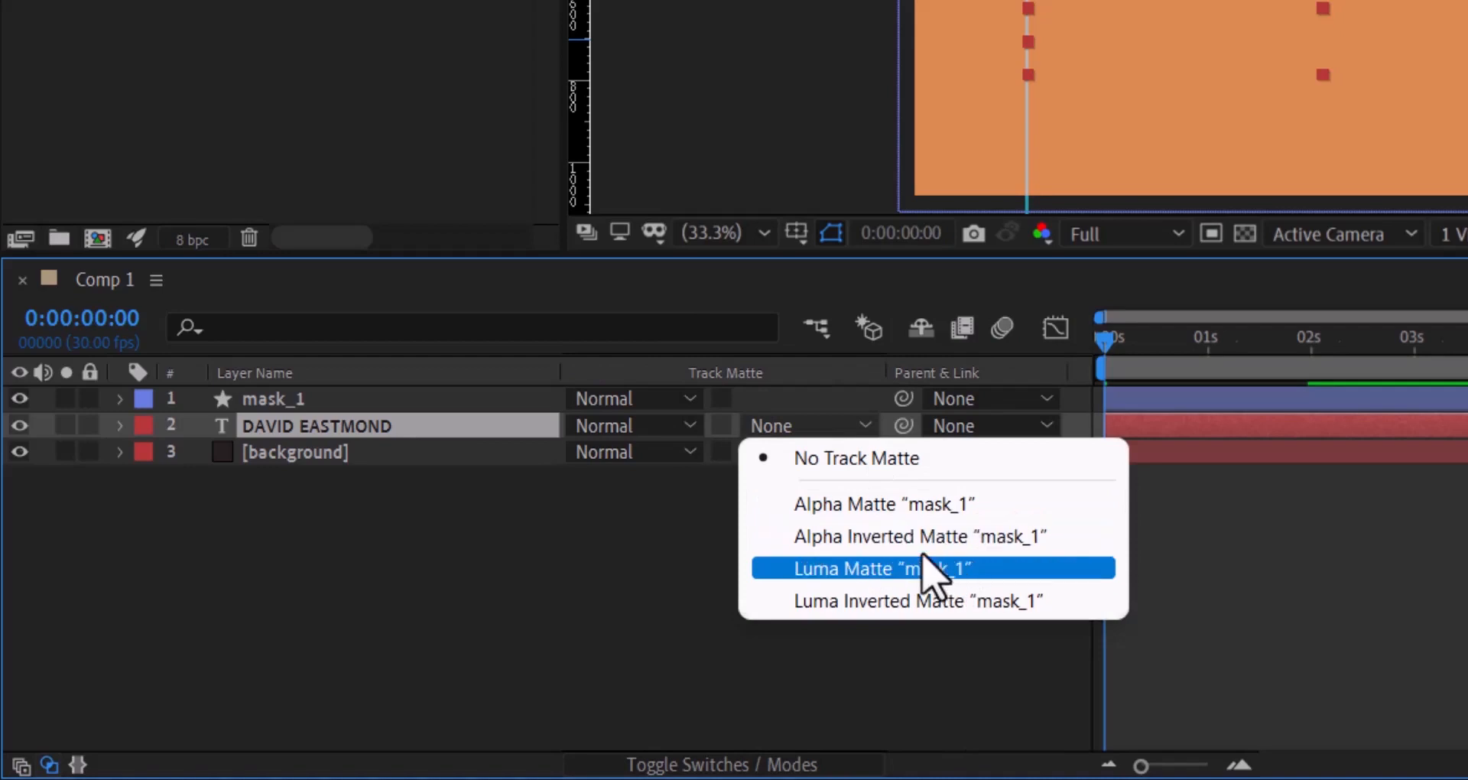
left_click(1008, 539)
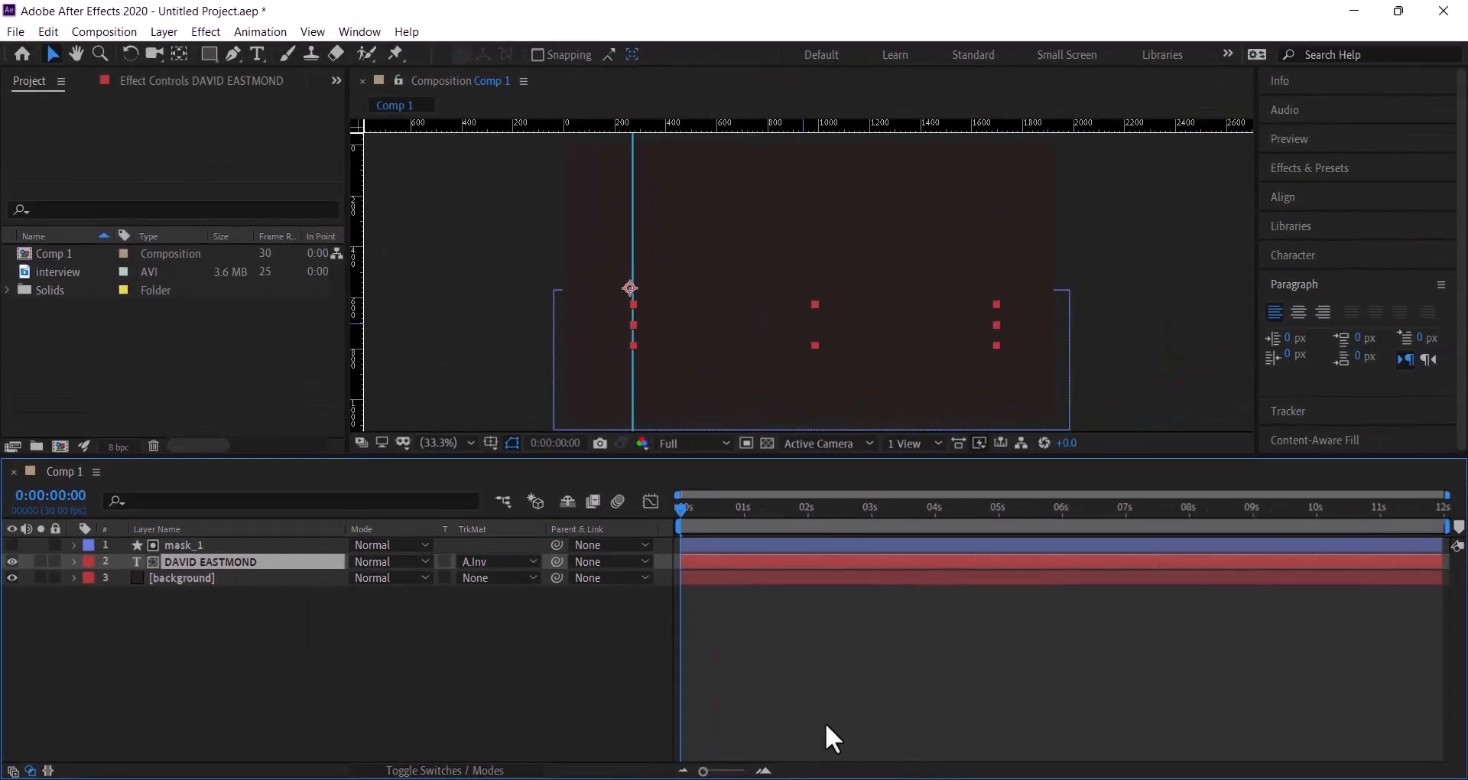
left_click(1282, 690)
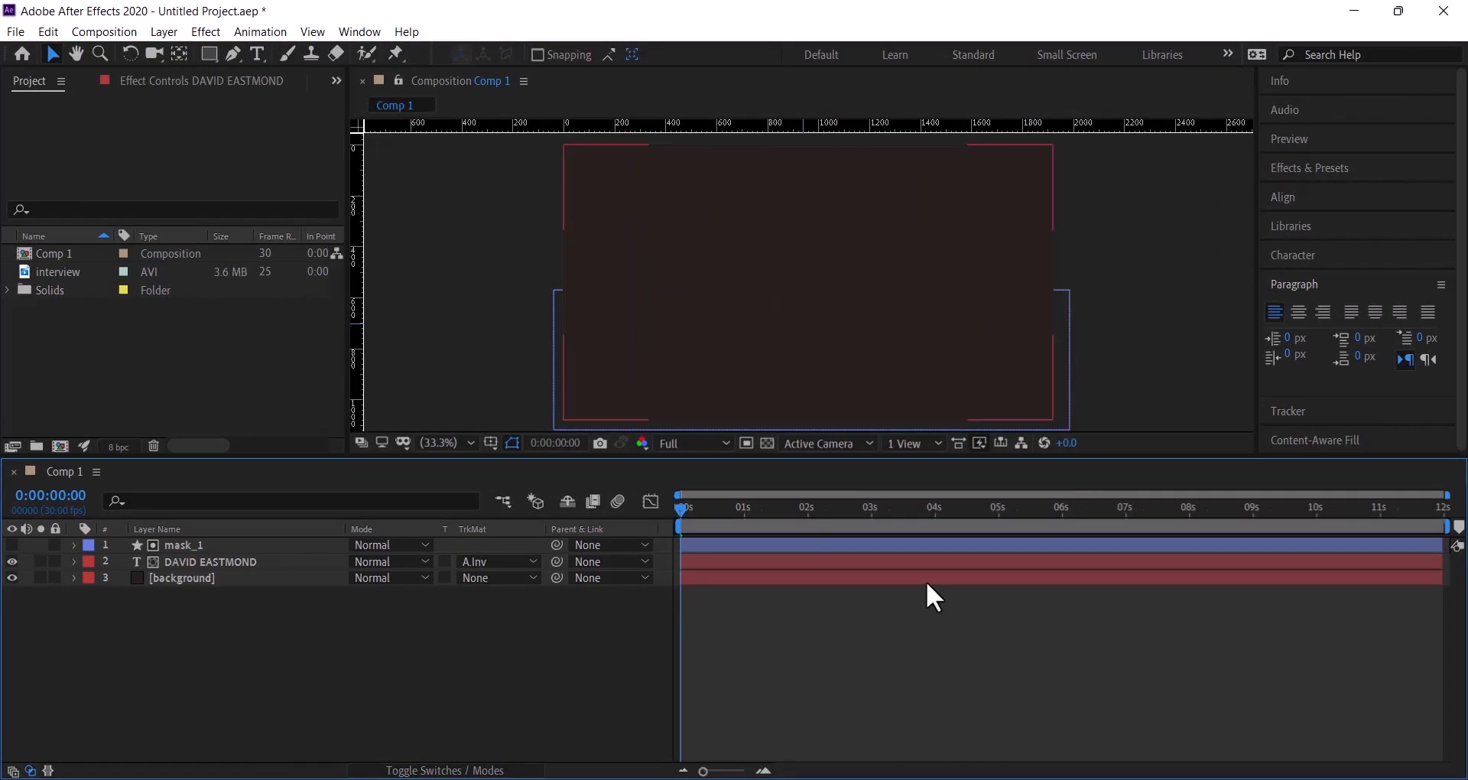
- Preview the title reveal, shorten the work area to about 3 seconds, and replay it
left_click(1297, 138)
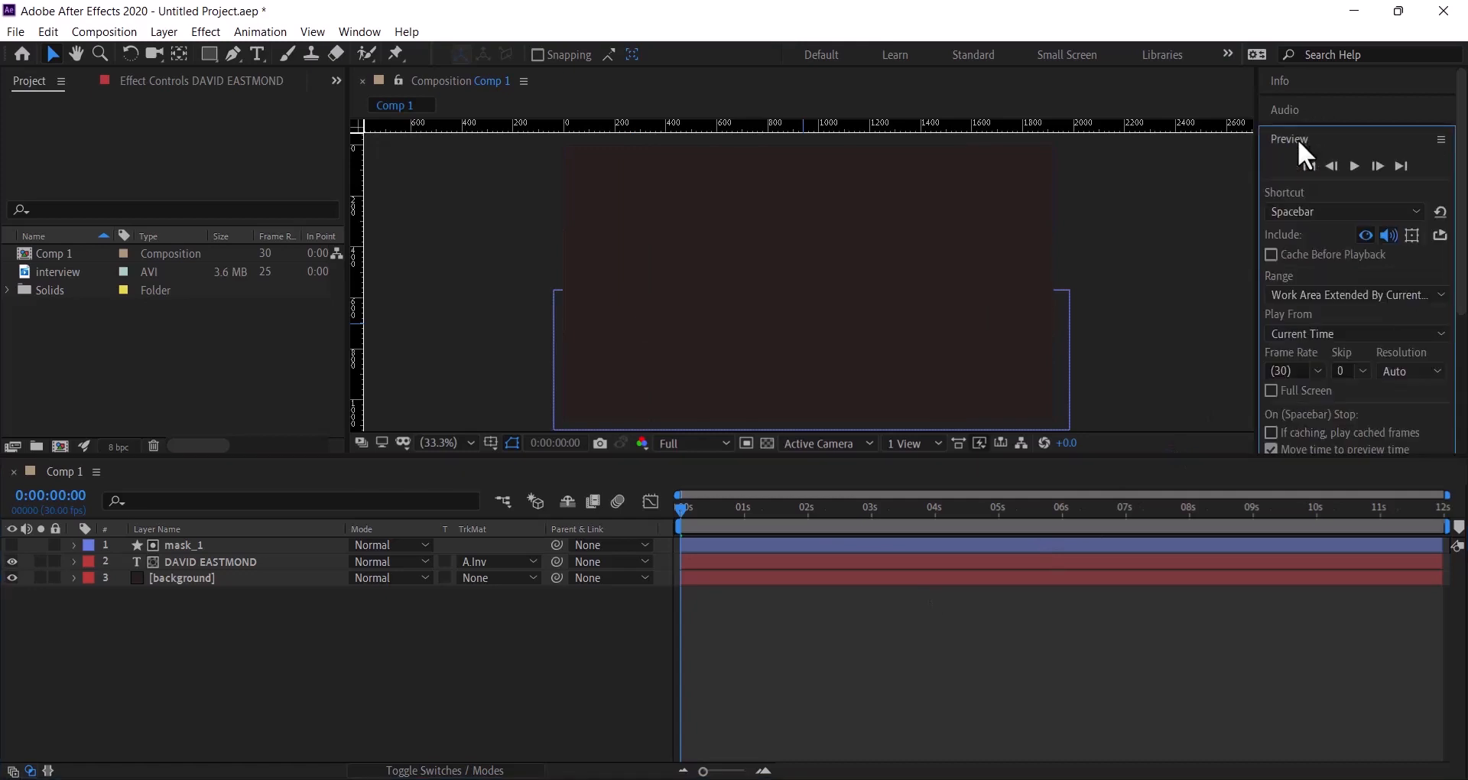
left_click(1354, 169)
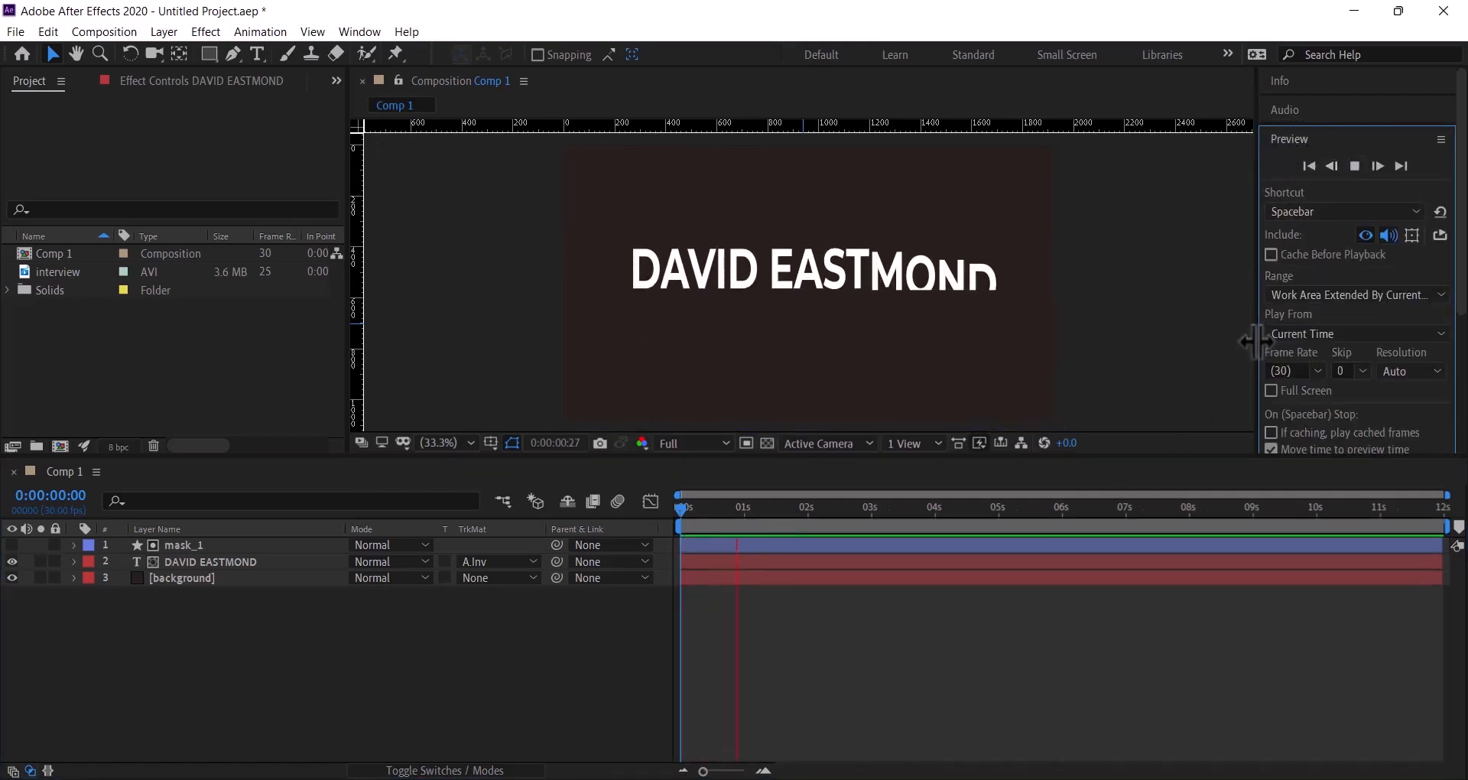
left_click(1355, 167)
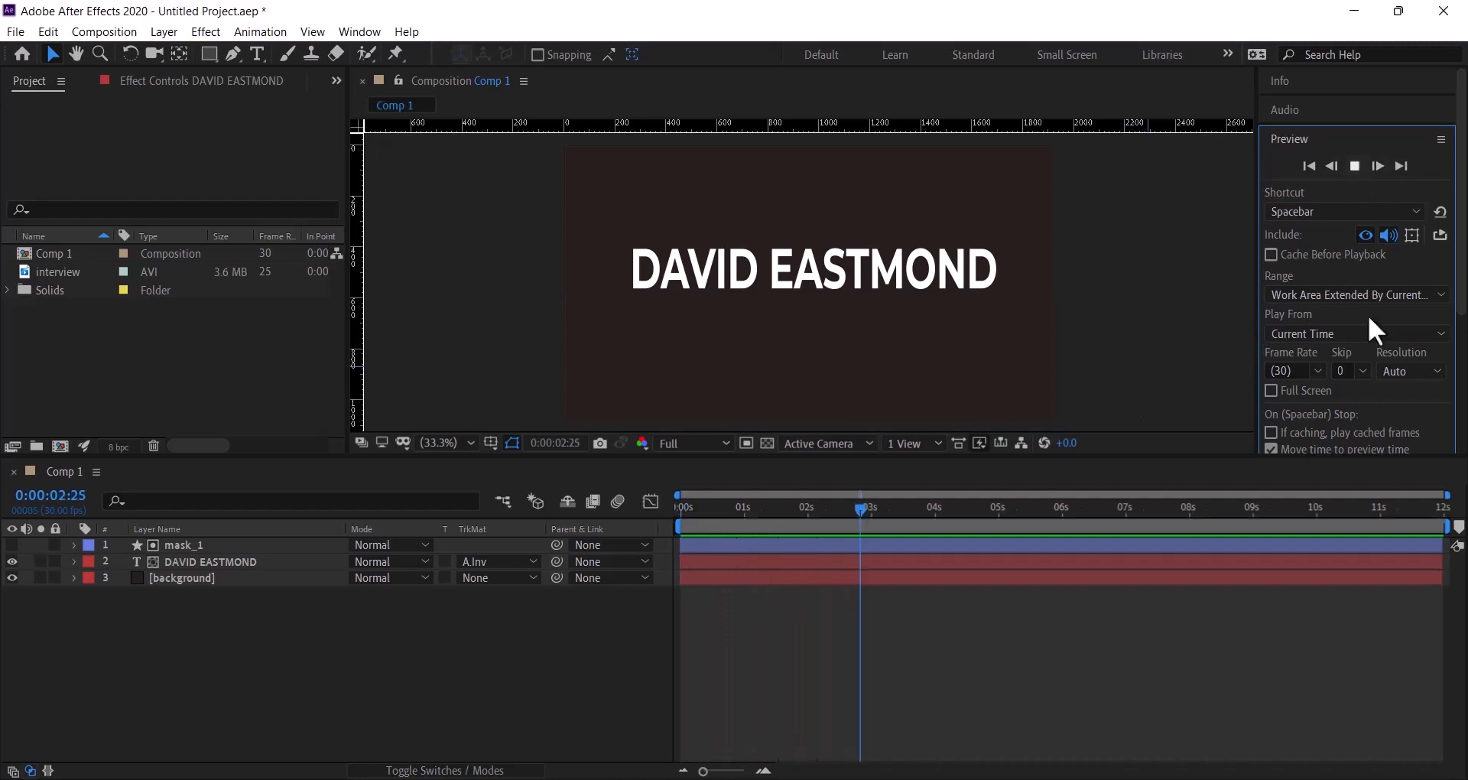
left_click_drag(1453, 523, 876, 524)
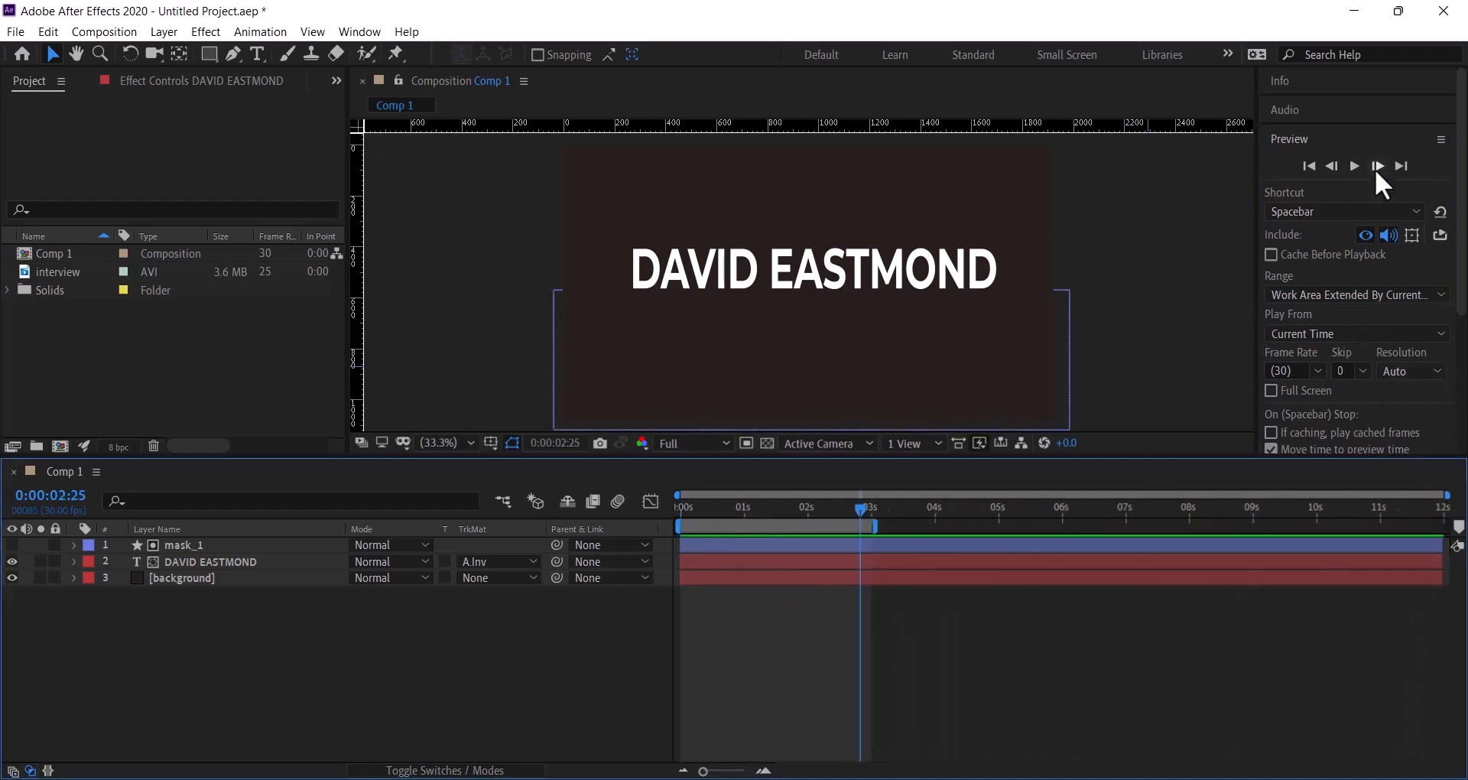
left_click(1353, 166)
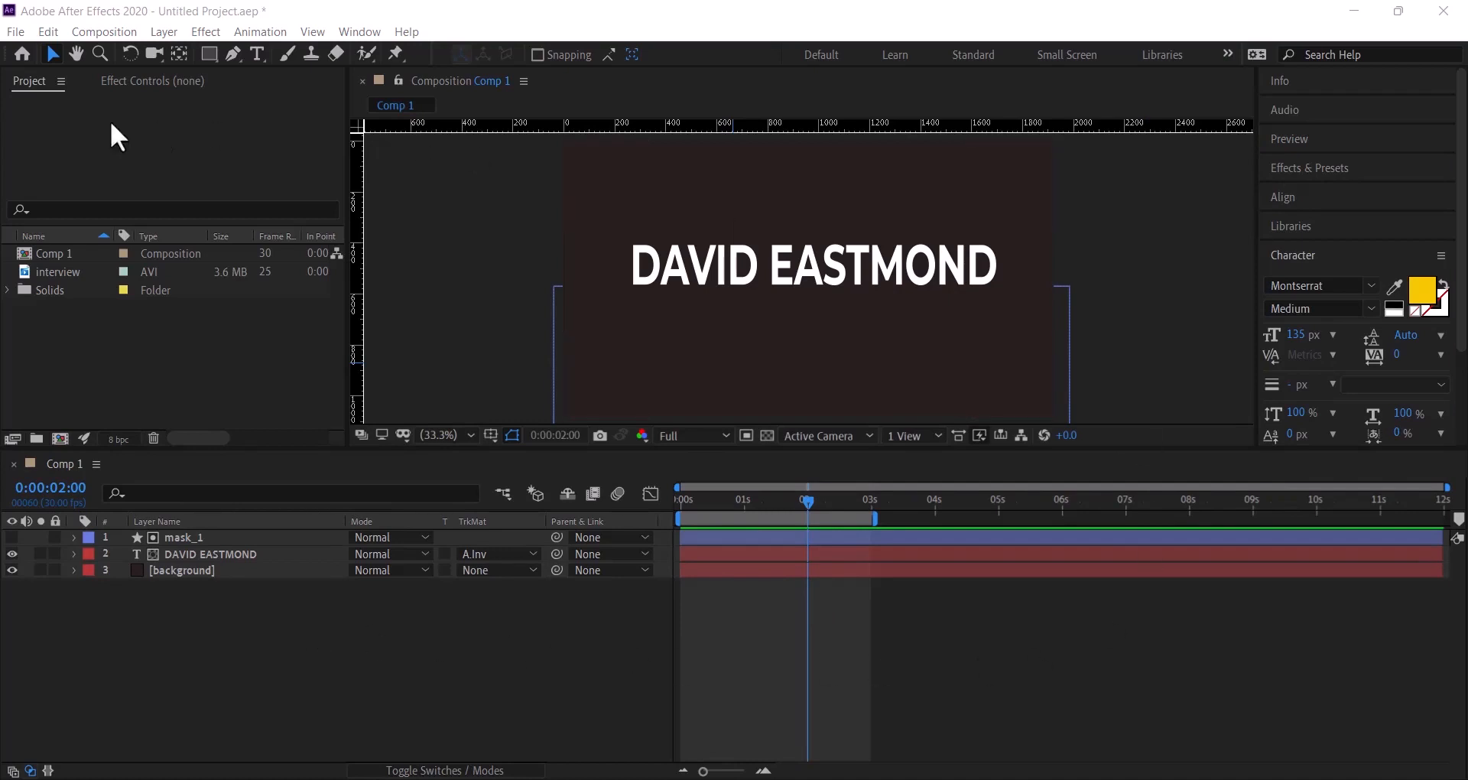
- With the Type tool active, search 'popp' and choose Poppins SemiBold as the font
left_click(256, 53)
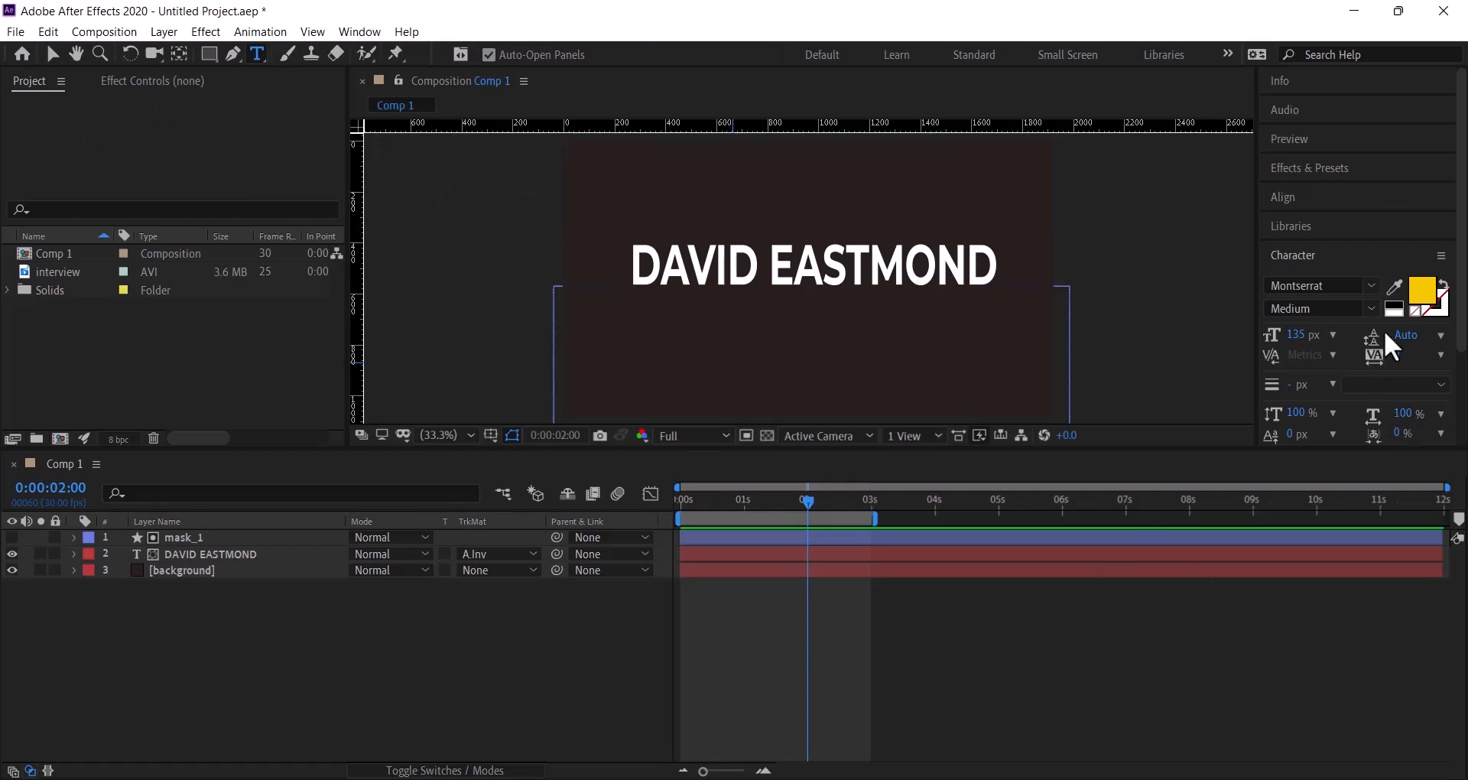
left_click(1374, 283)
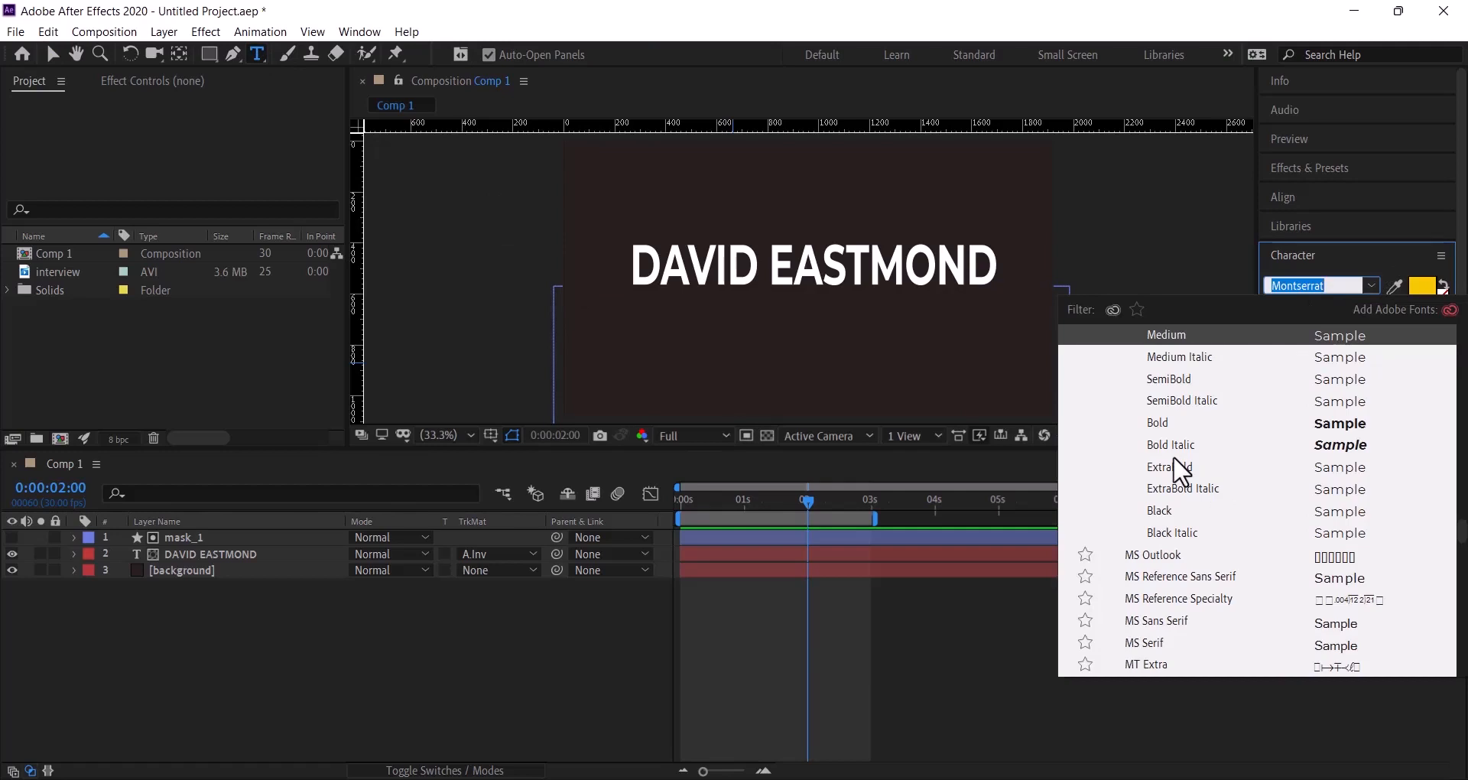
scroll(1207, 542, "up", 2)
scroll(1207, 541, "up", 4)
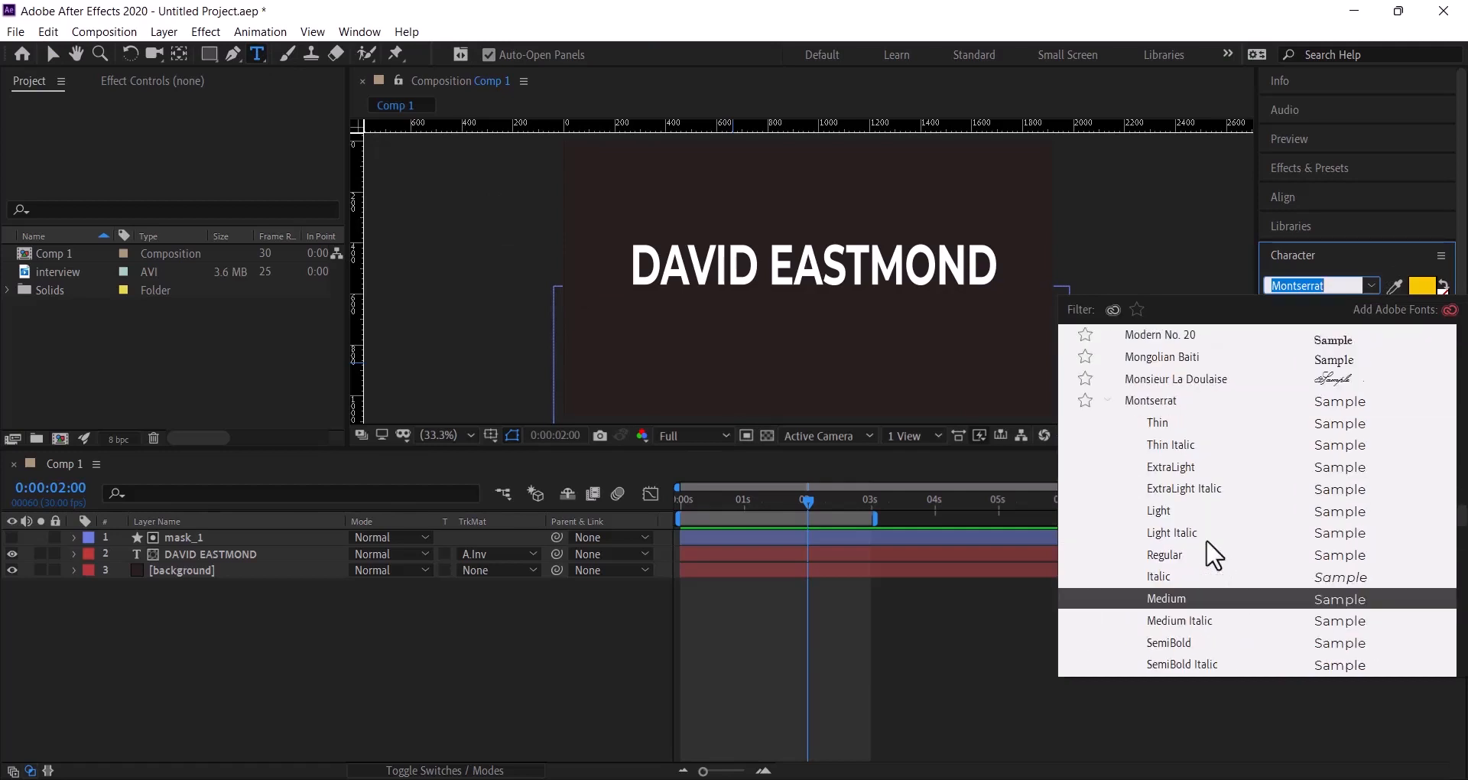
scroll(1213, 556, "up", 1)
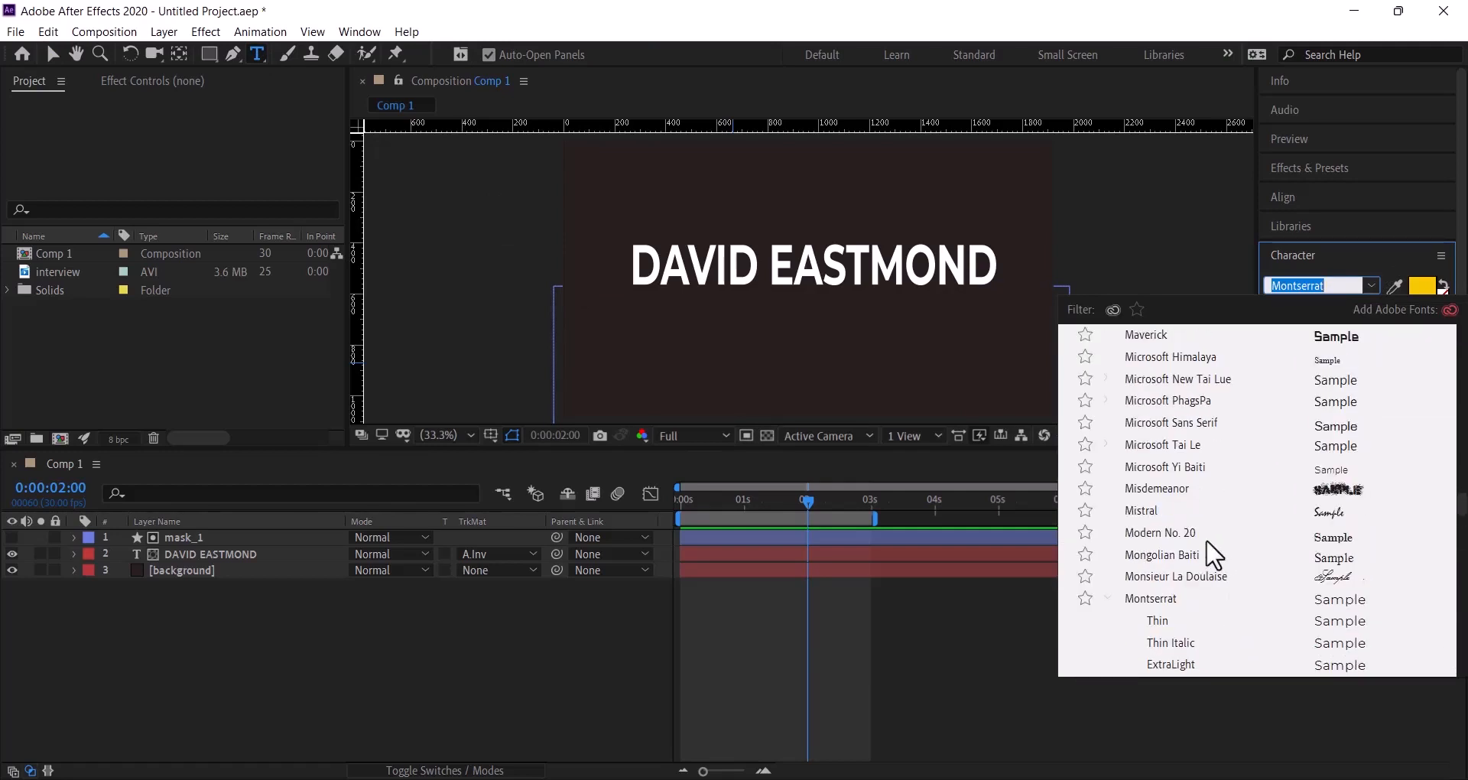
type("popp")
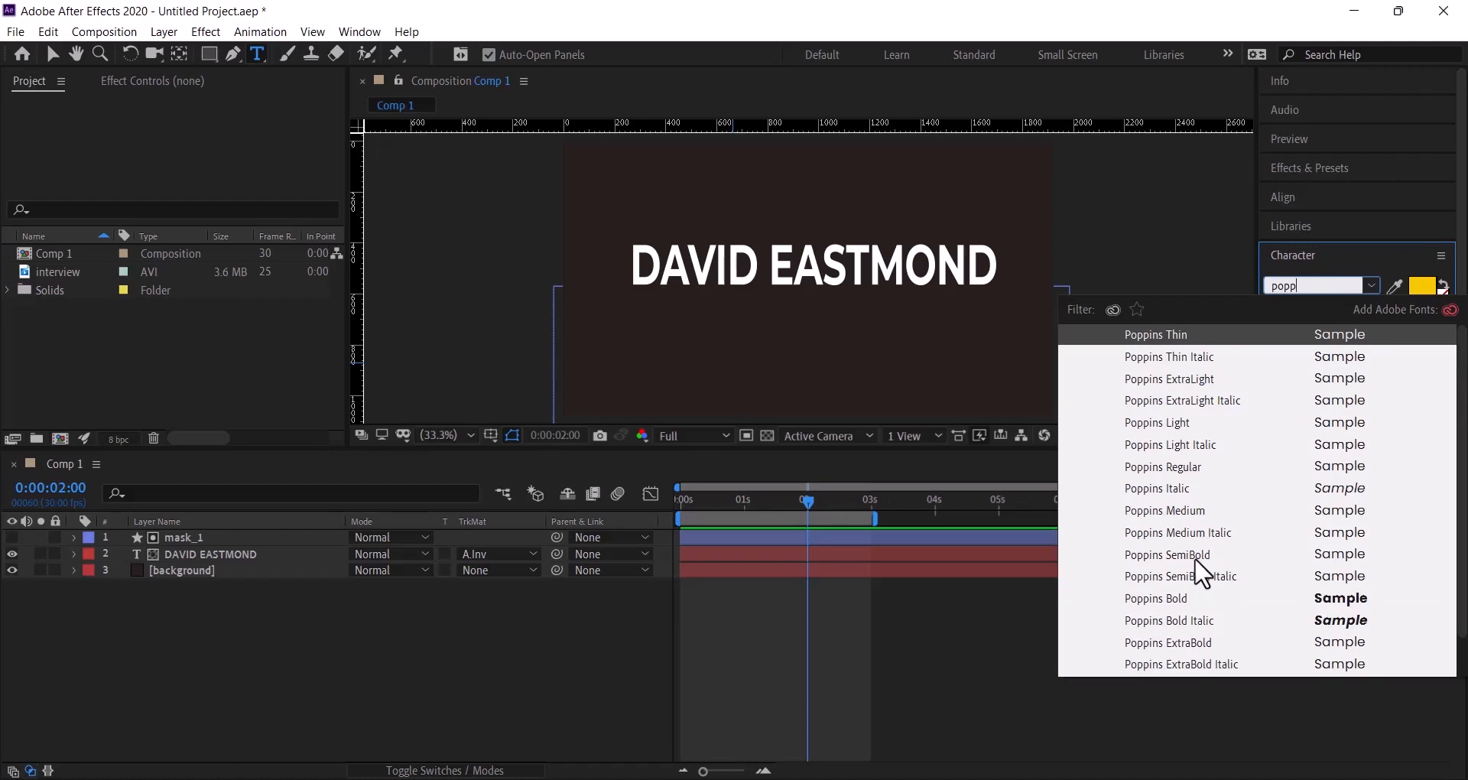
left_click(1194, 556)
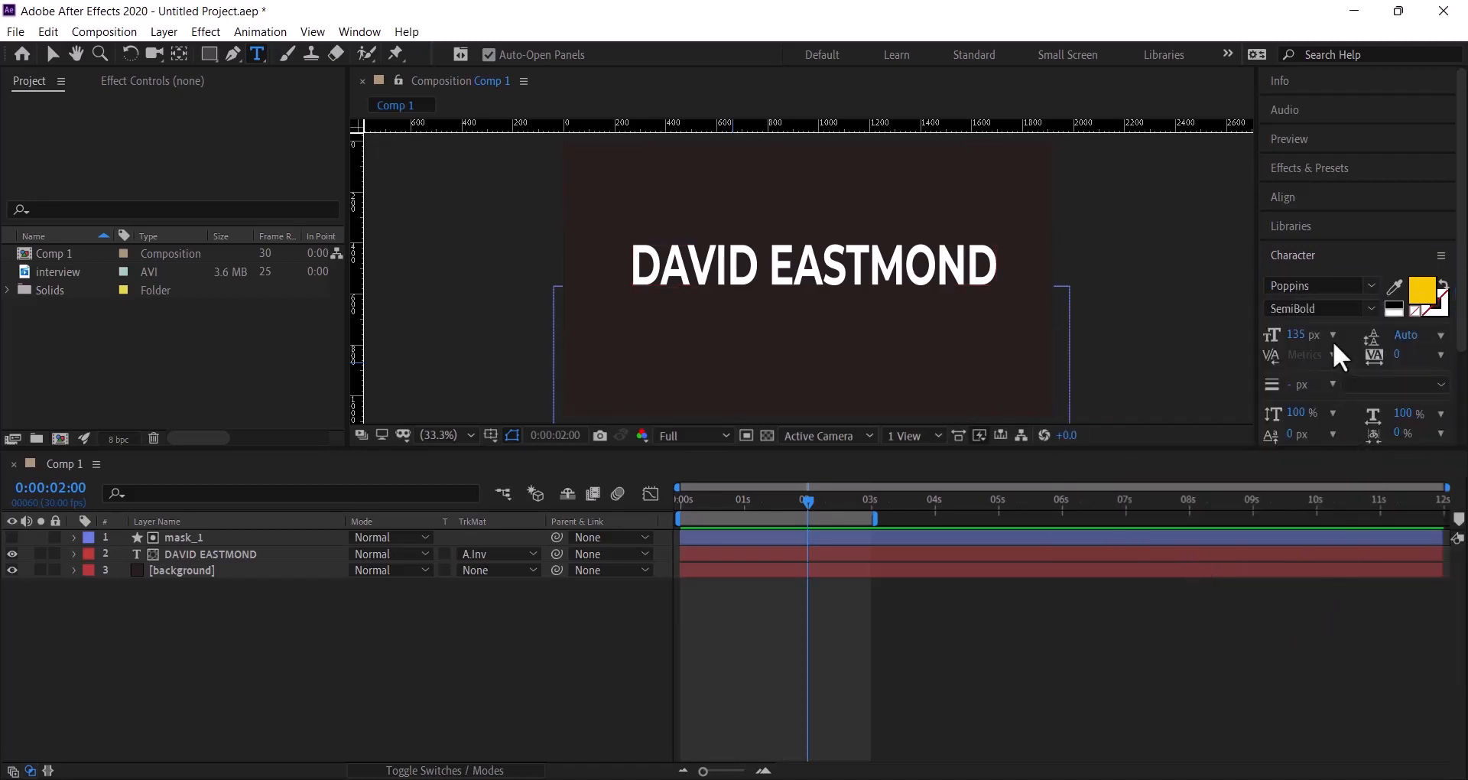
- Set the text fill to pale yellow FAE690 and the font size to 120 px
left_click(1422, 291)
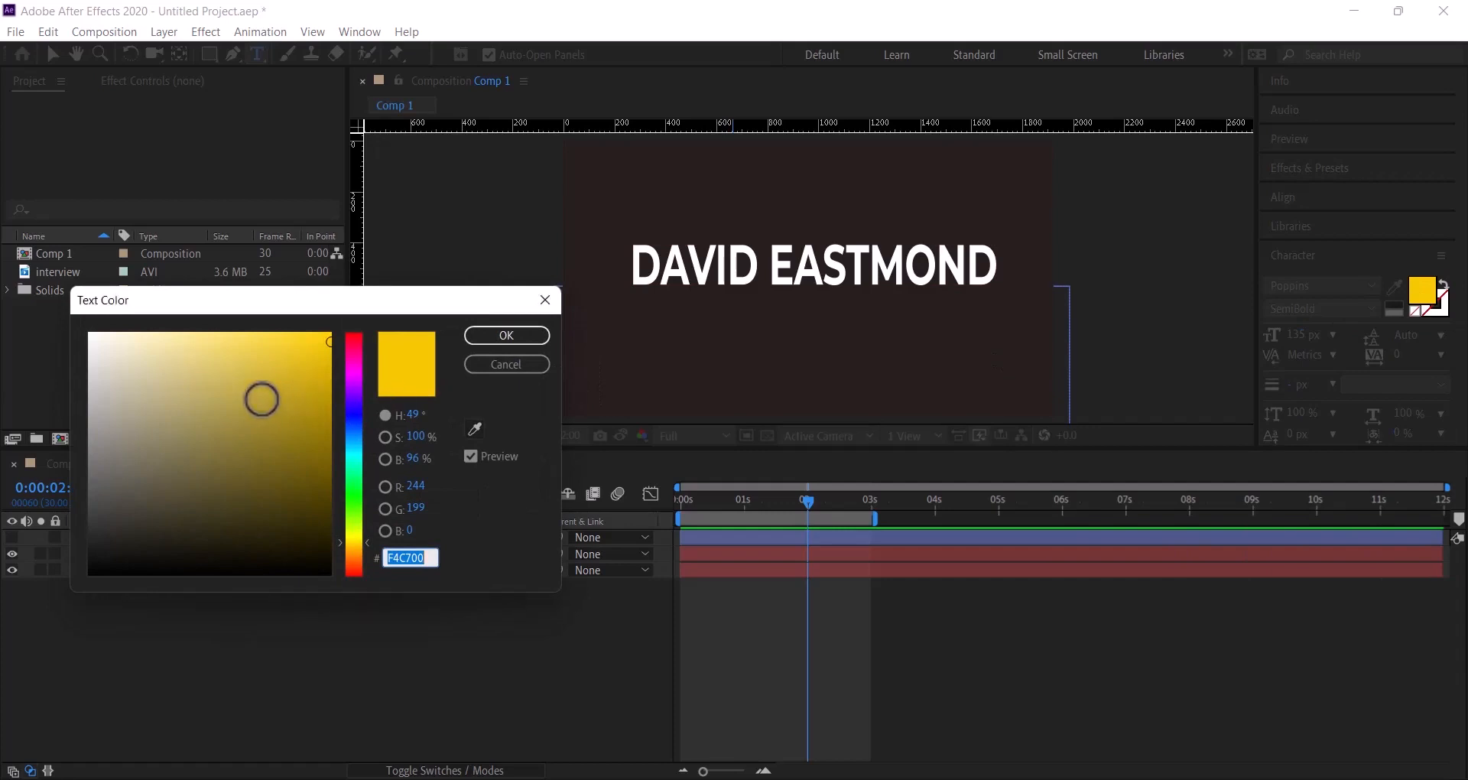
mouse_move(262, 399)
left_mouse_down()
mouse_move(200, 400)
mouse_move(191, 337)
left_mouse_up()
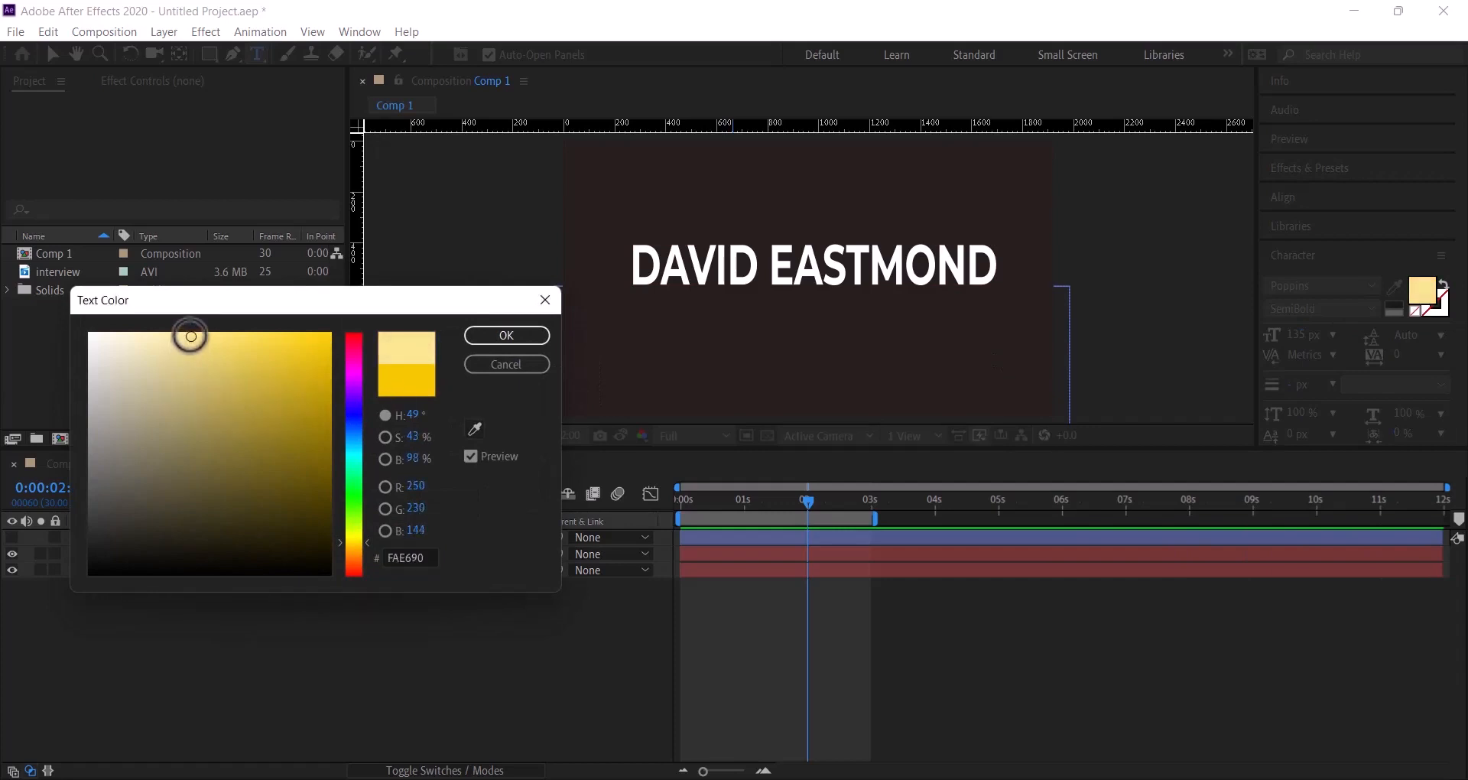
left_click(507, 337)
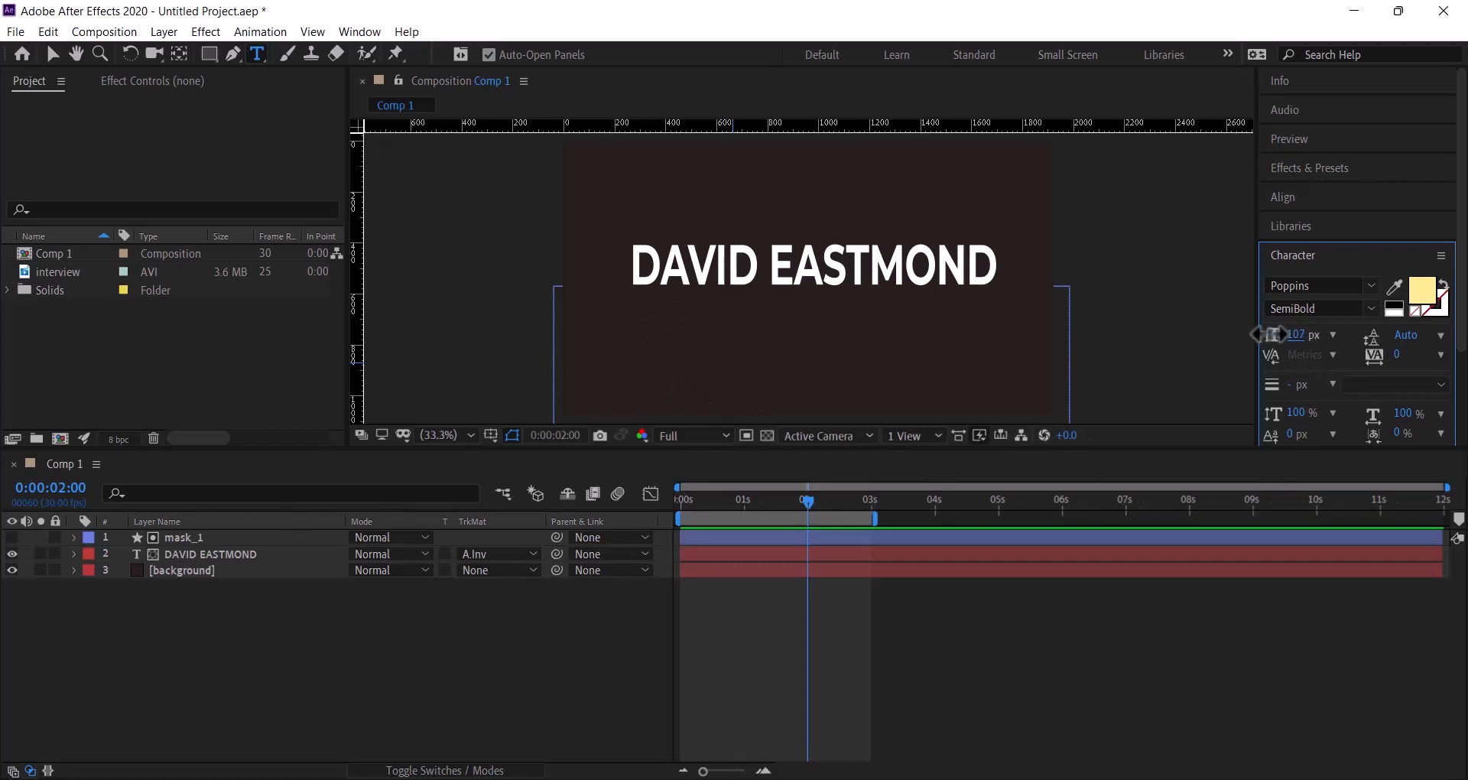
left_click_drag(1278, 334, 1297, 335)
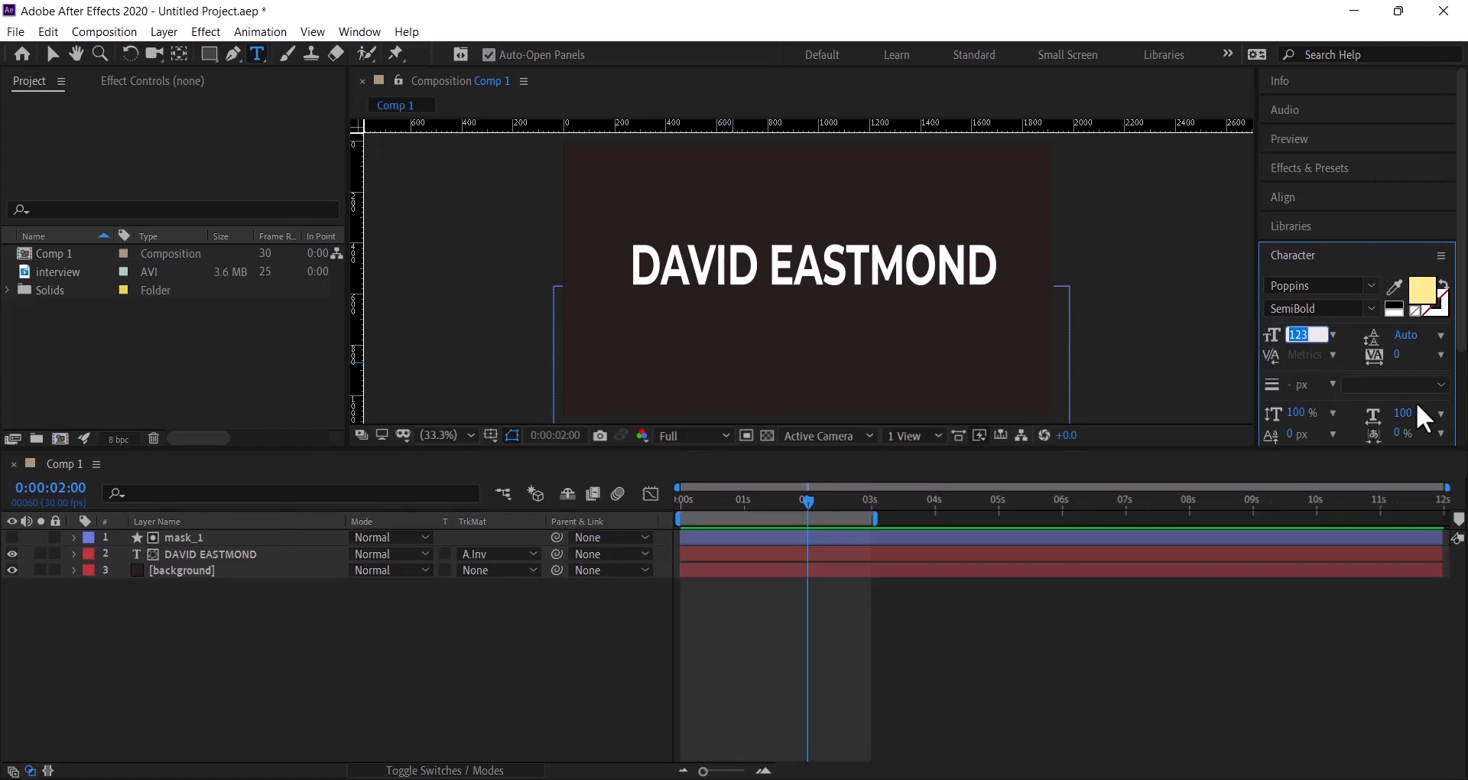
type("120")
- Start a text layer below the name and type EXECUTIVE DIRECTOR in capitals
left_click(640, 352)
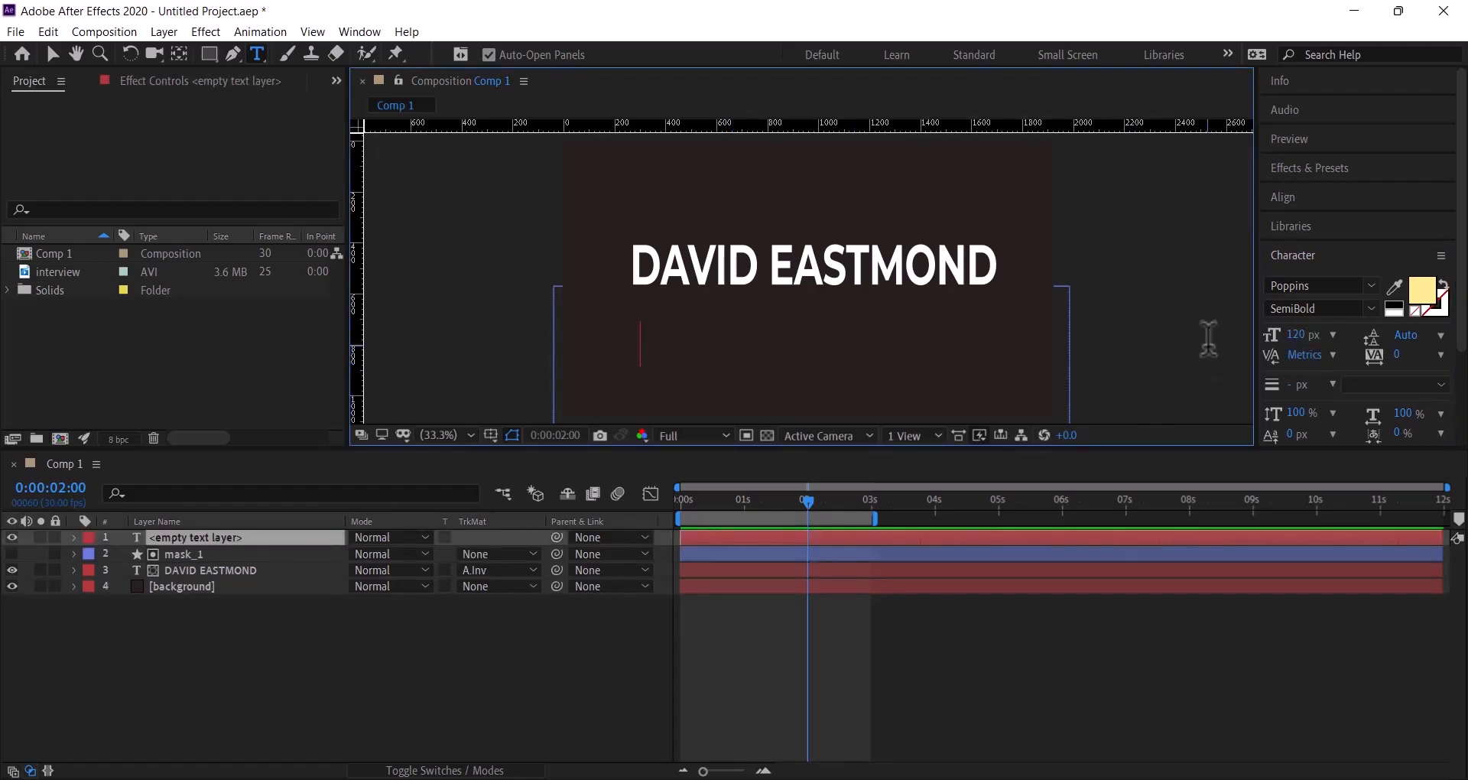
type("e")
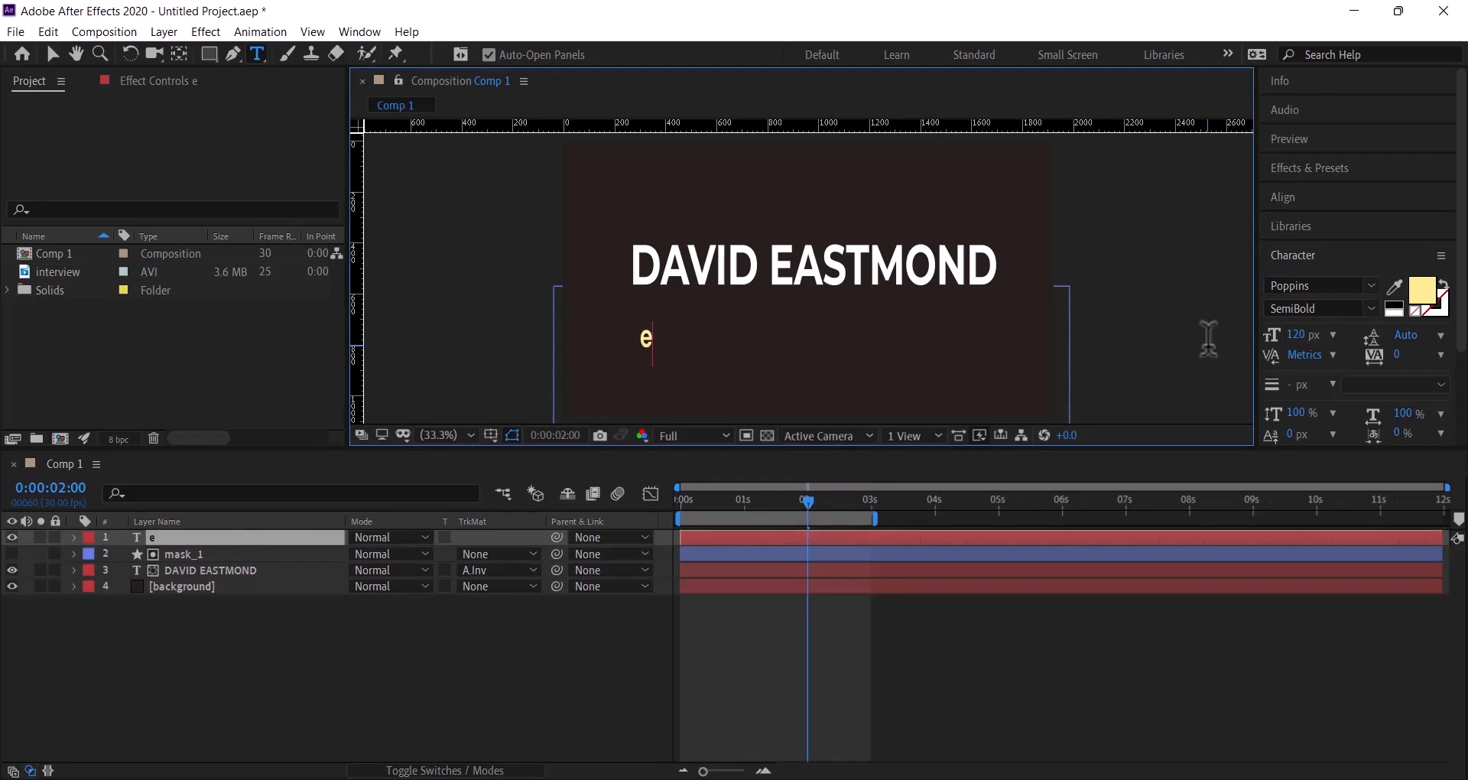
key("BackSpace")
key("Caps_Lock")
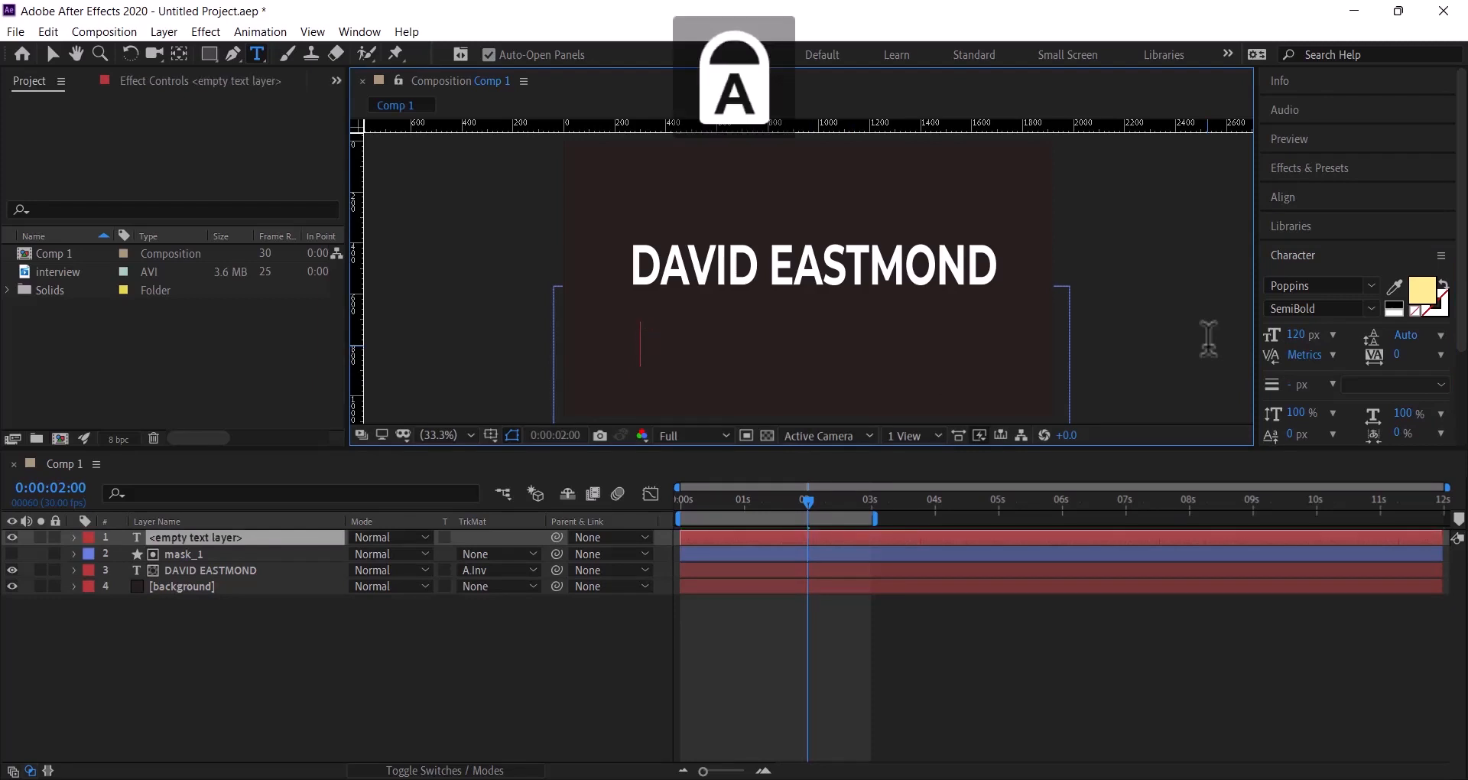
type("EXE")
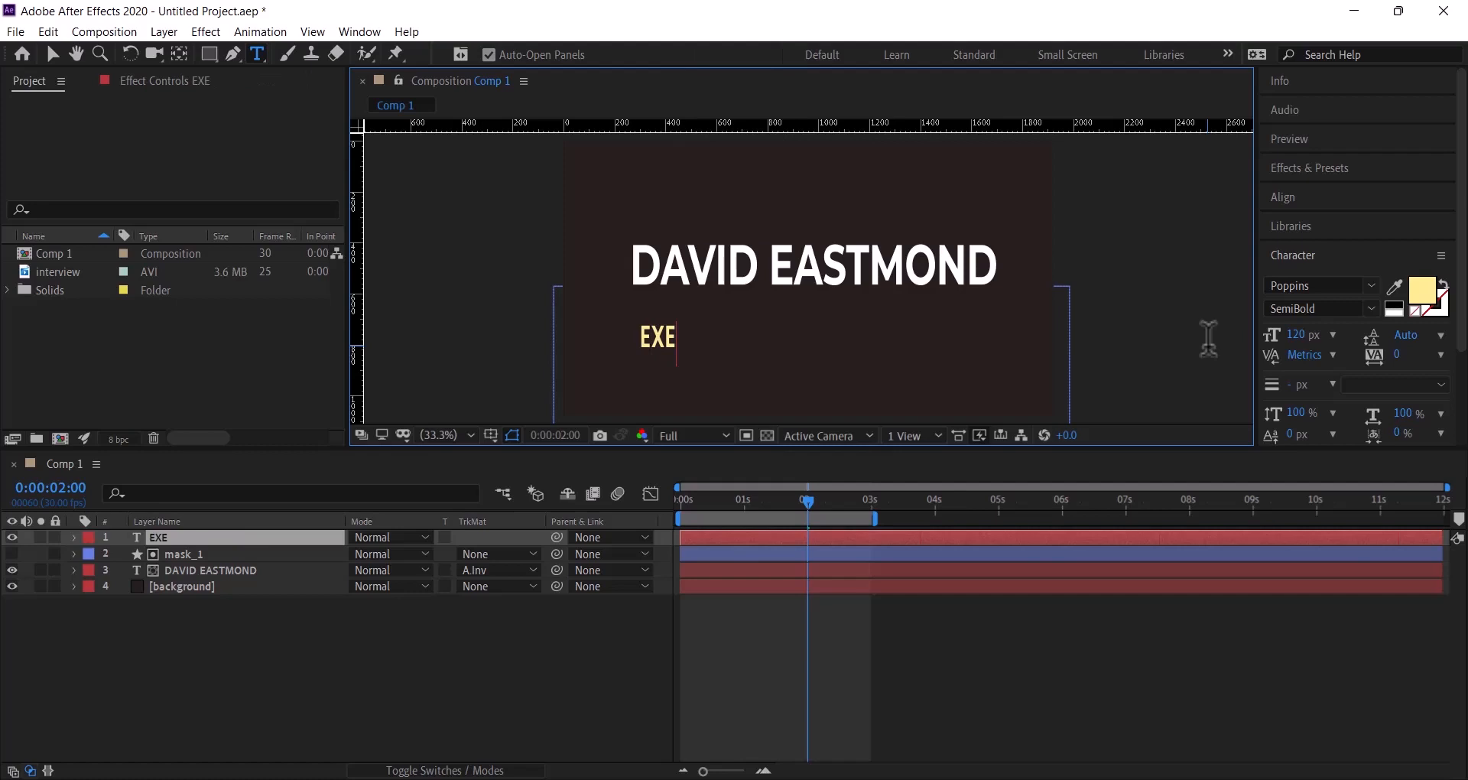
type("CUTIV")
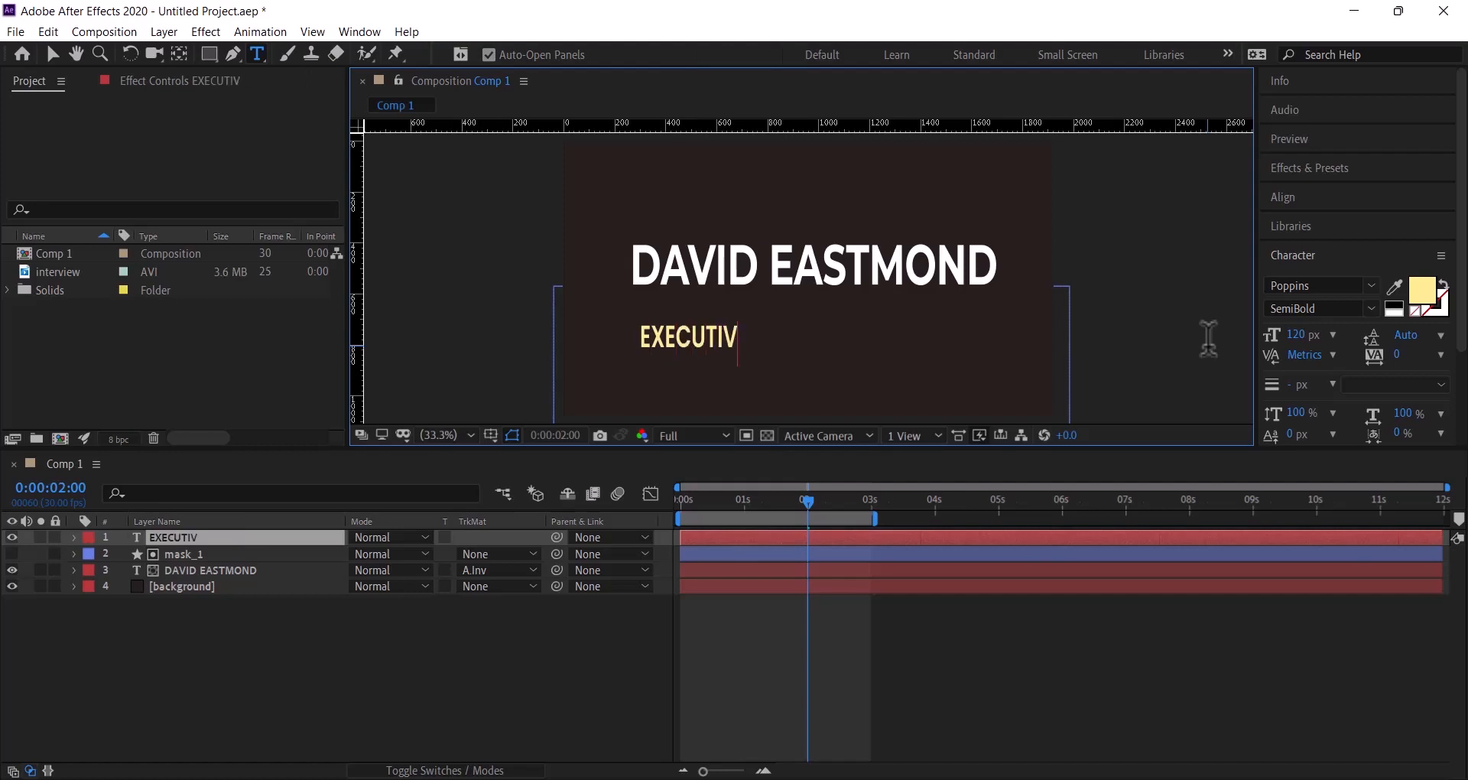
type("E DIR")
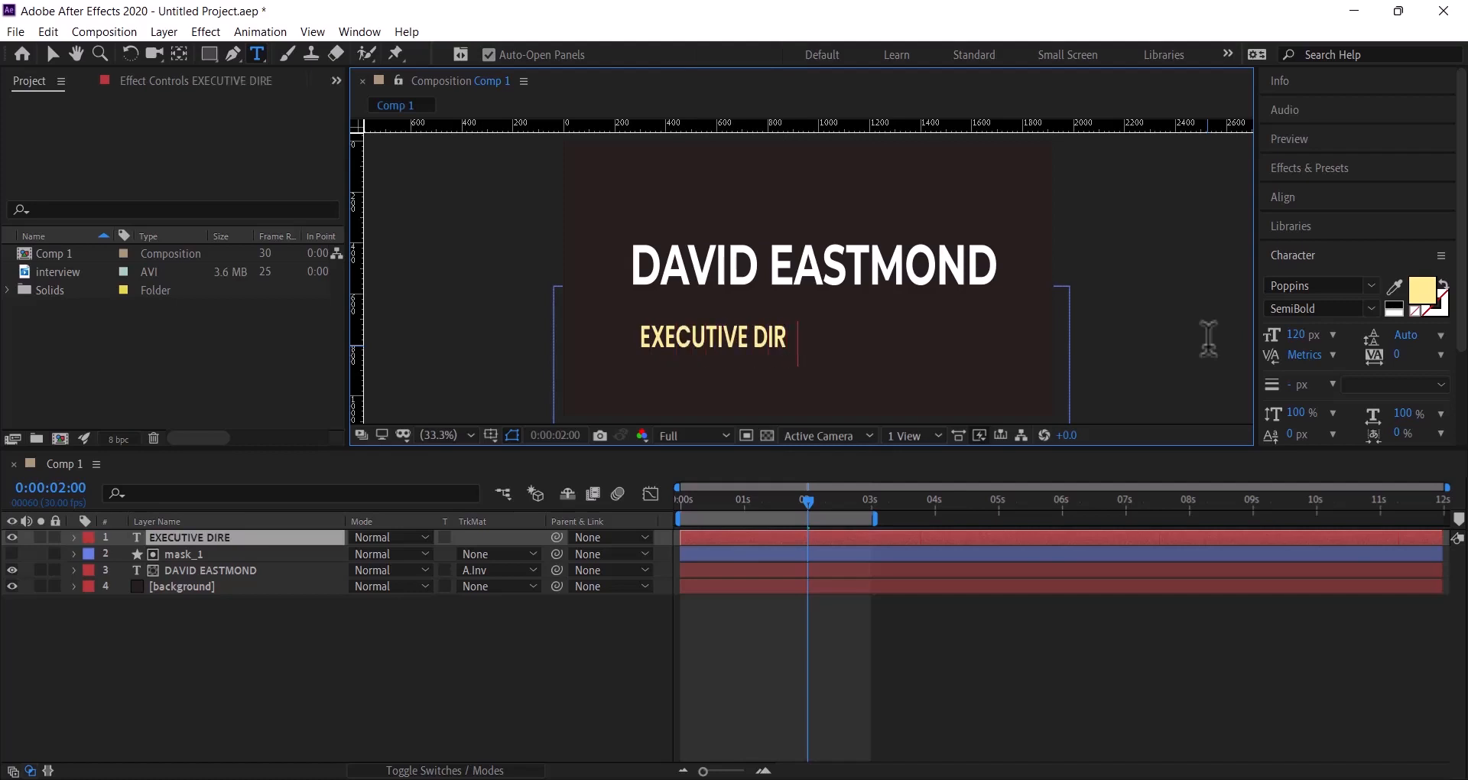
type("ECTOR")
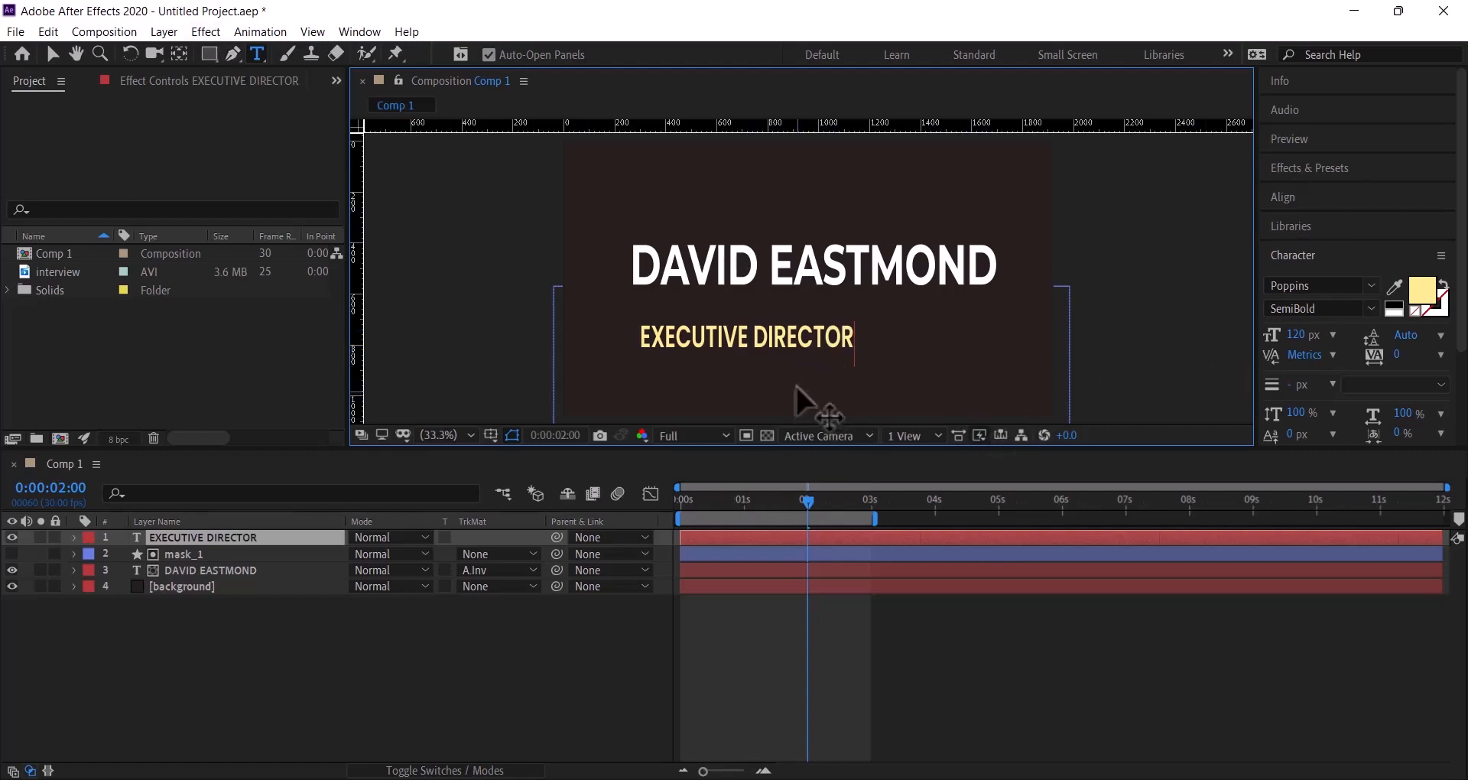
- Set the EXECUTIVE DIRECTOR size to 150 px and nudge the line up toward the name
left_click(51, 51)
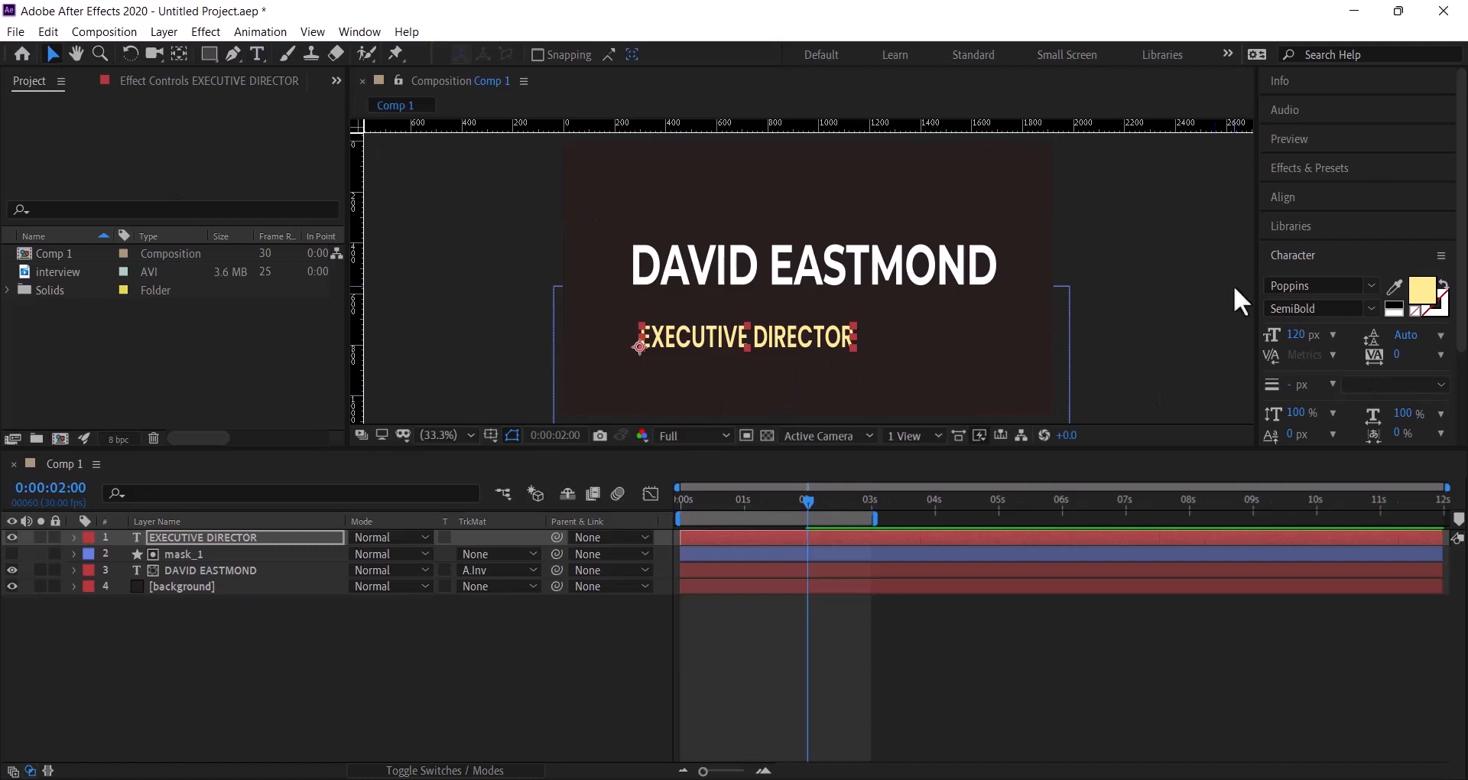
left_click_drag(1300, 334, 1319, 334)
key("Caps_Lock")
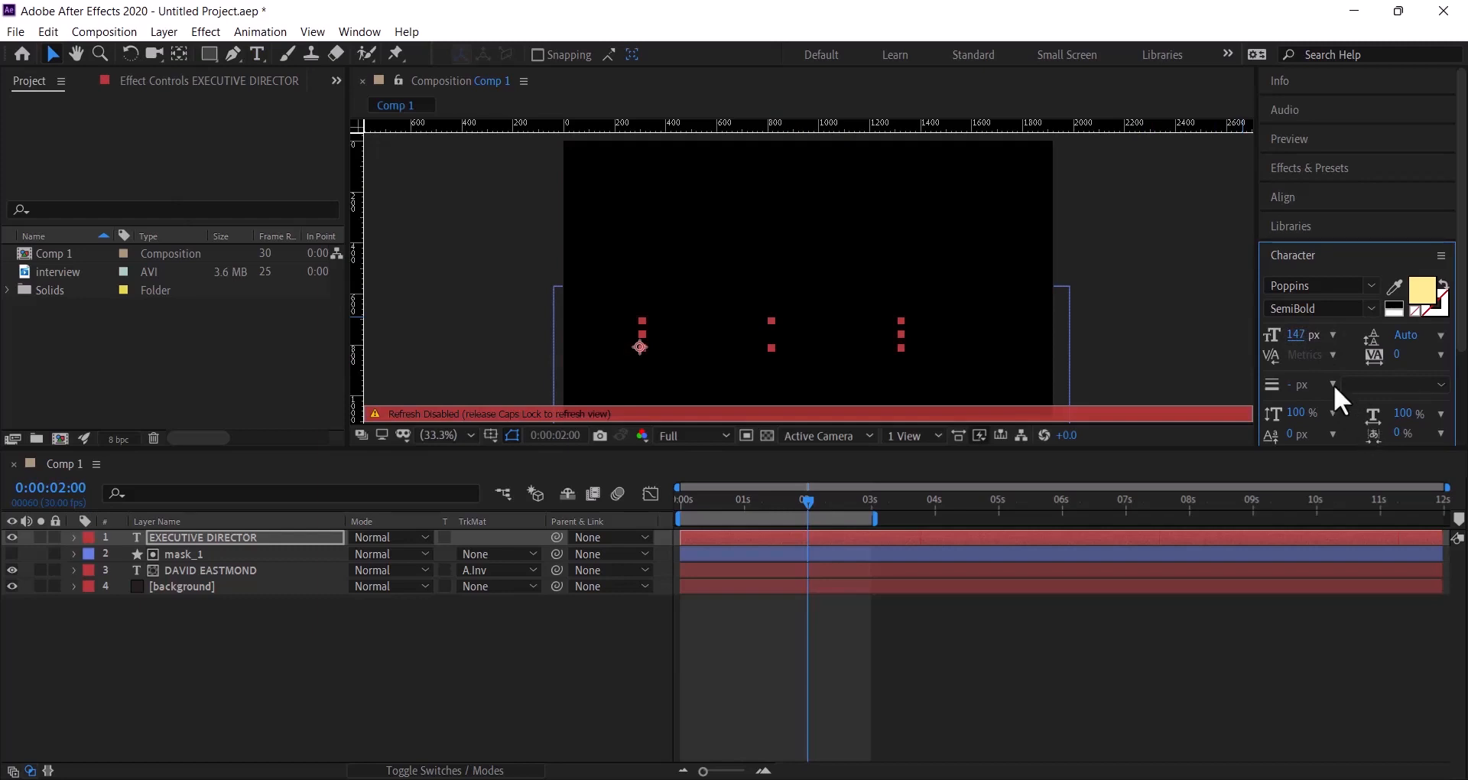
key("Caps_Lock")
left_click(1303, 336)
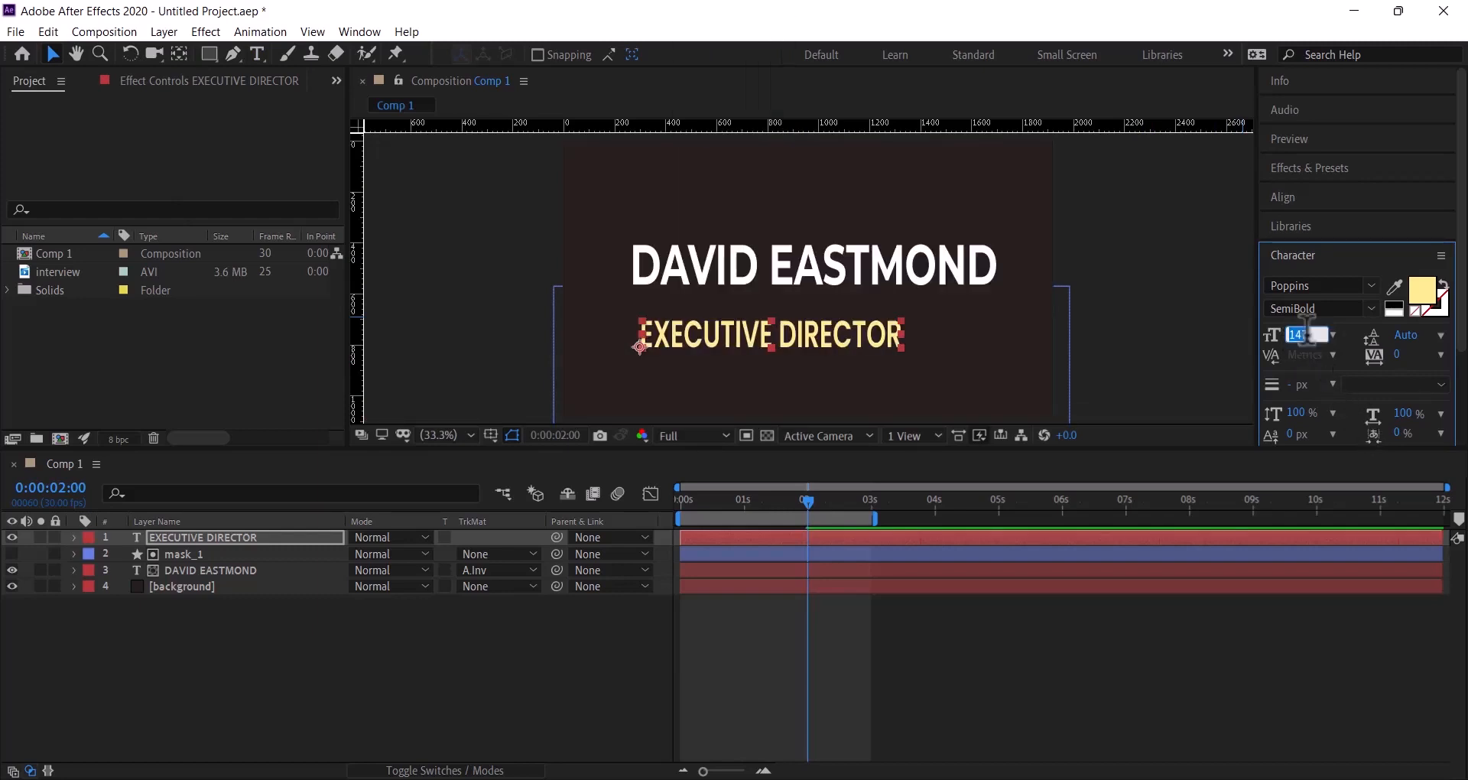
type("150")
key("Return")
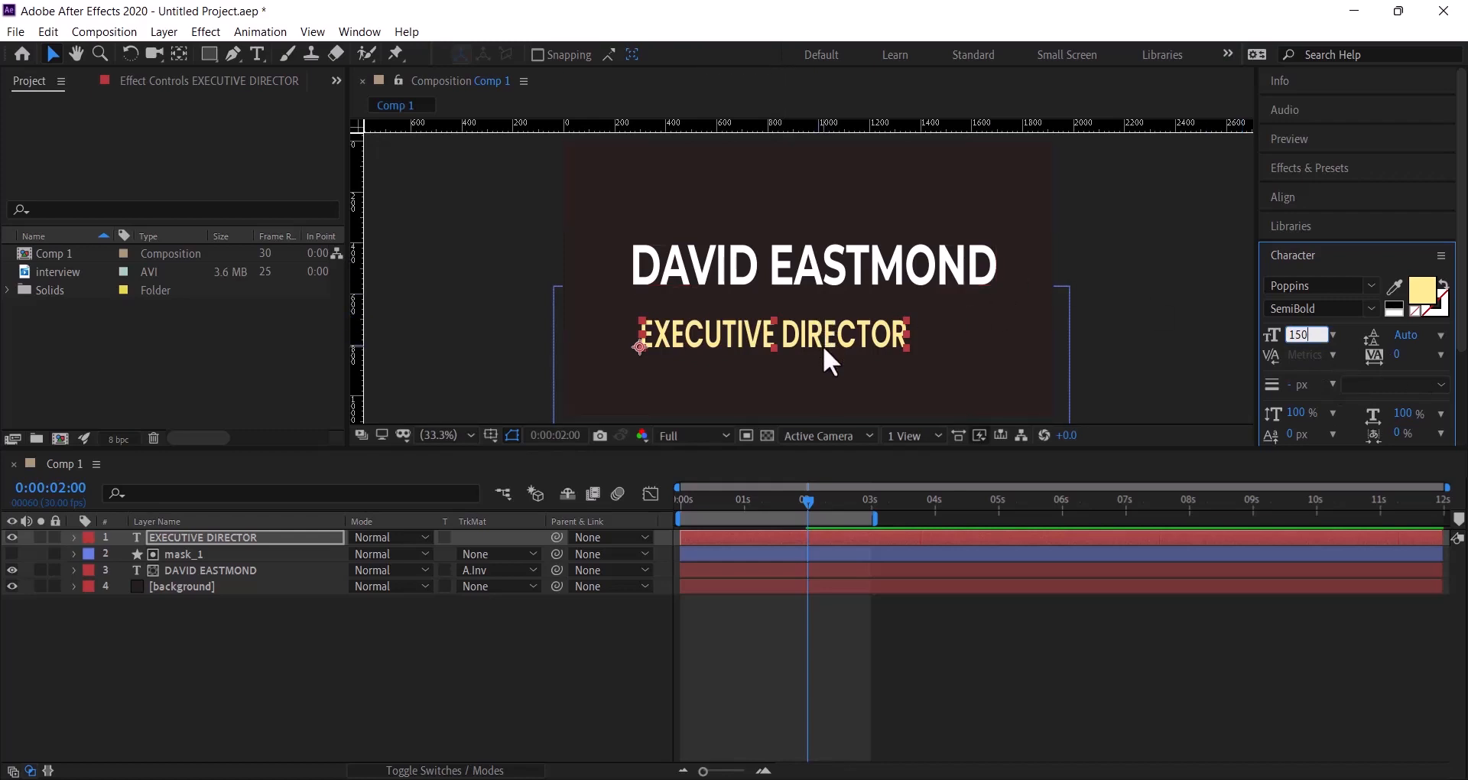
left_click_drag(823, 346, 821, 334)
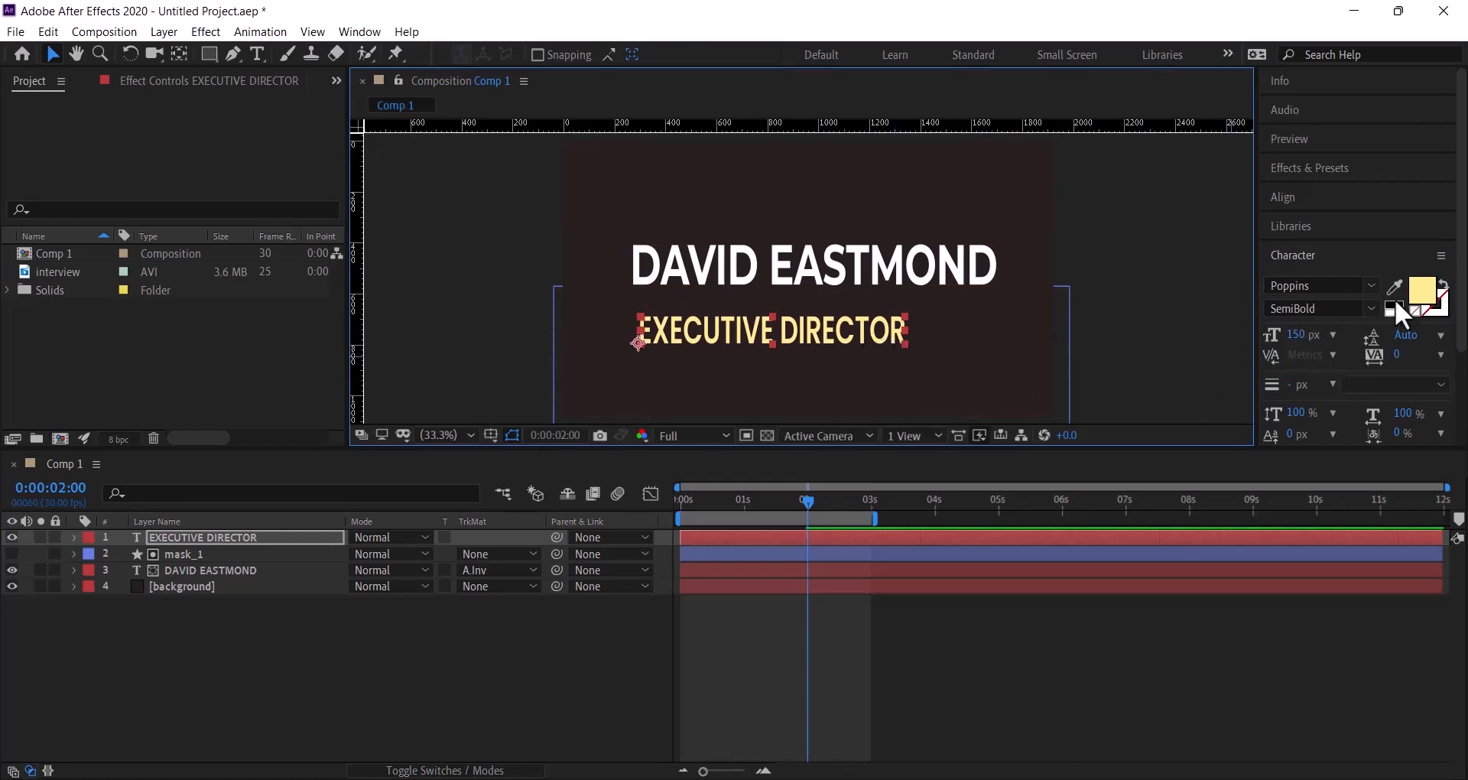
left_click(1371, 286)
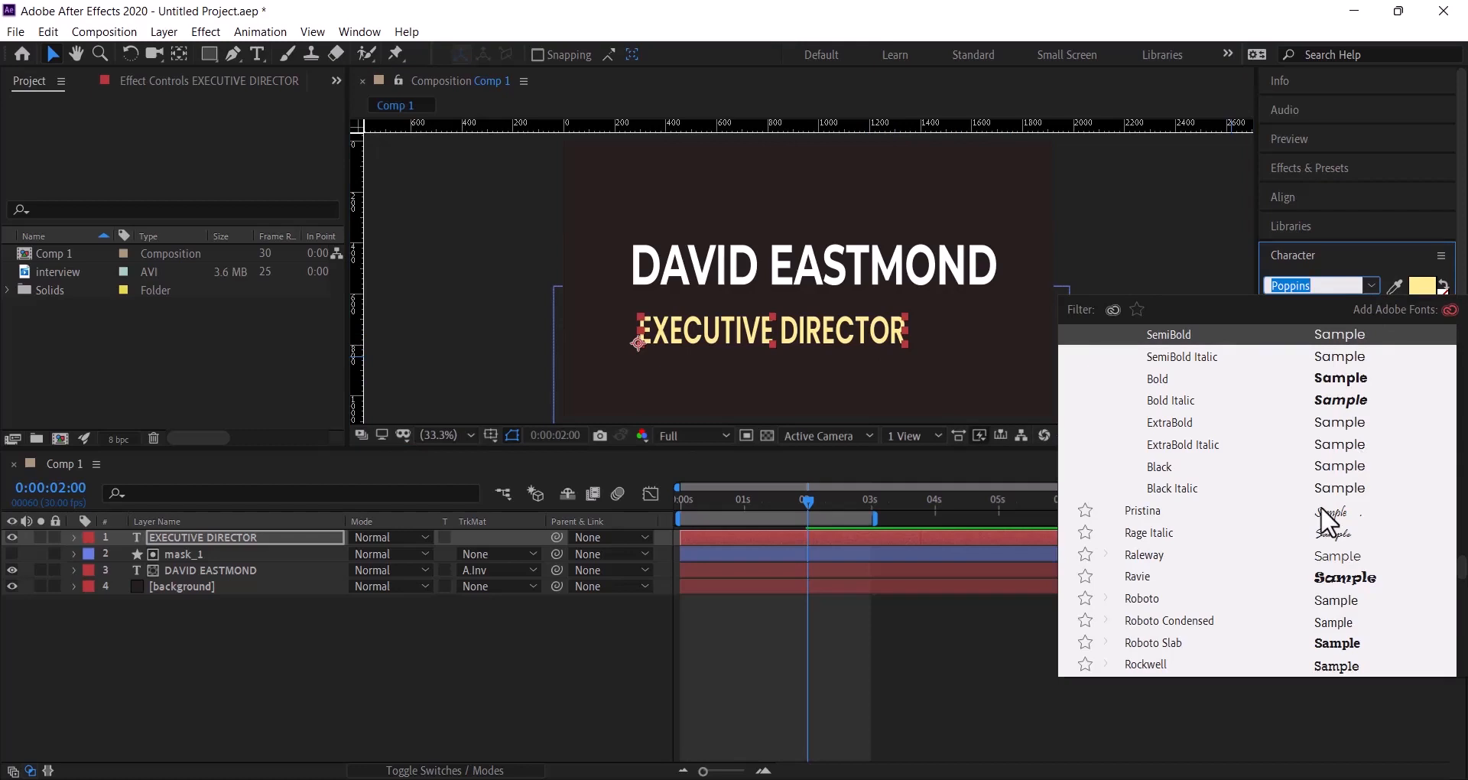
- Search 'mont' and apply Montserrat SemiBold to the EXECUTIVE DIRECTOR subtitle
type("mon")
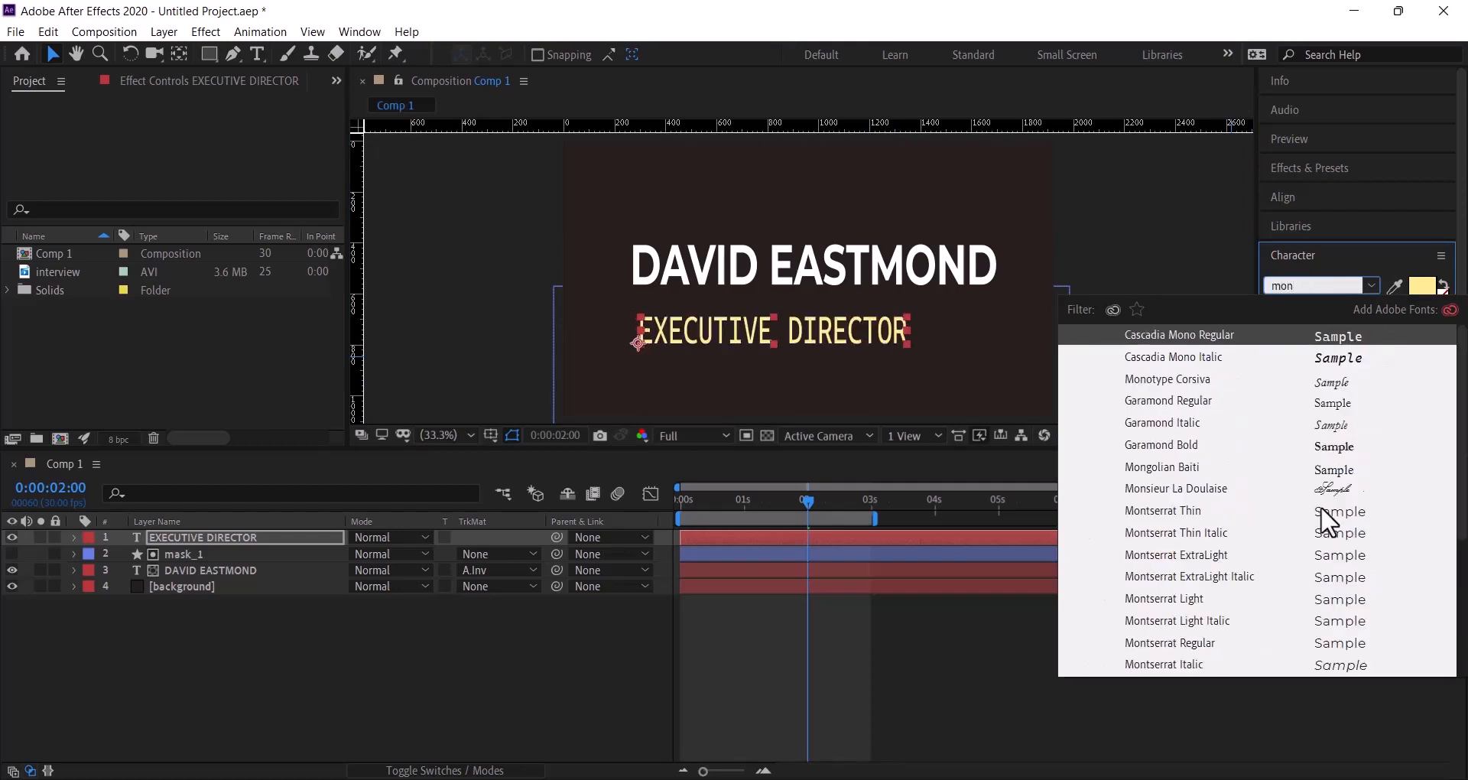
type("t")
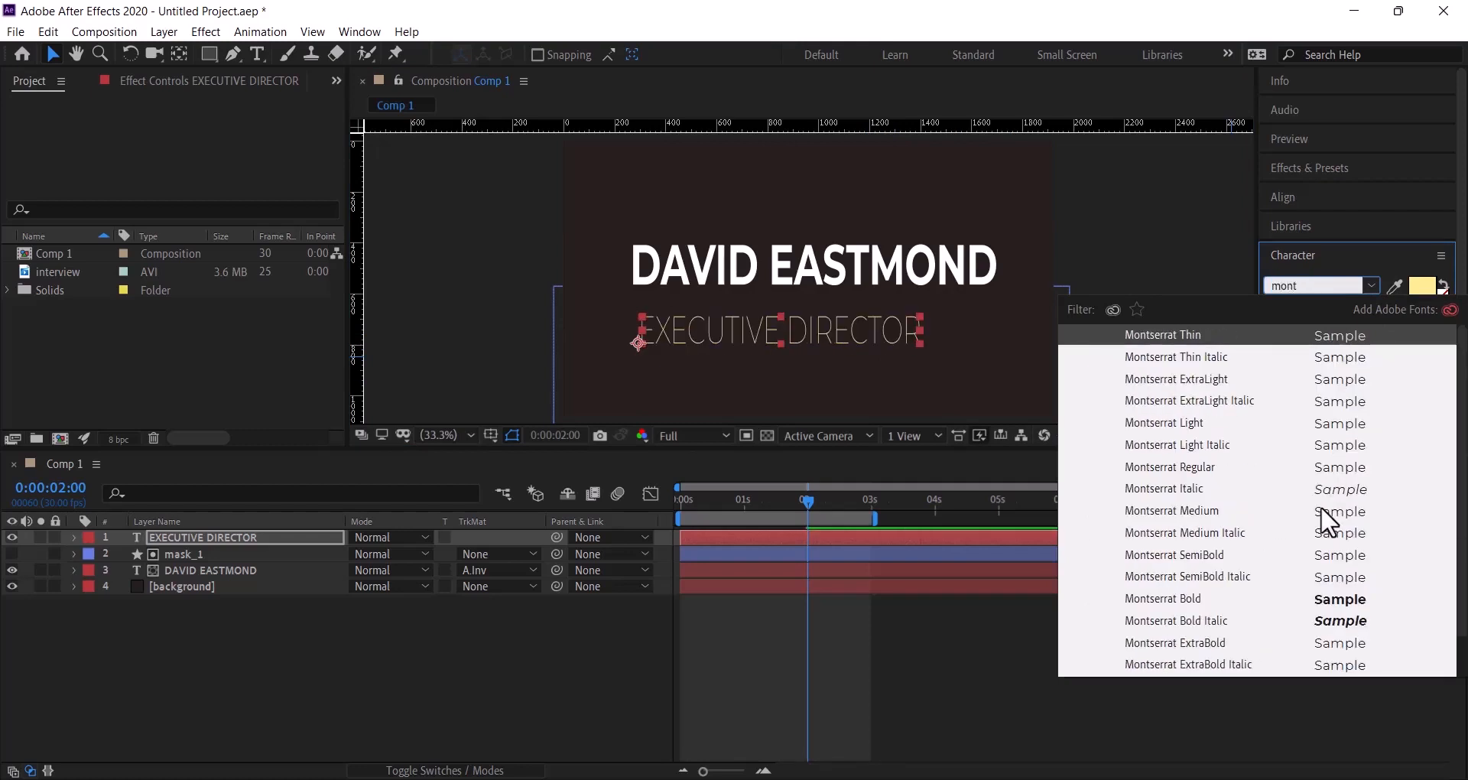
left_click(1206, 556)
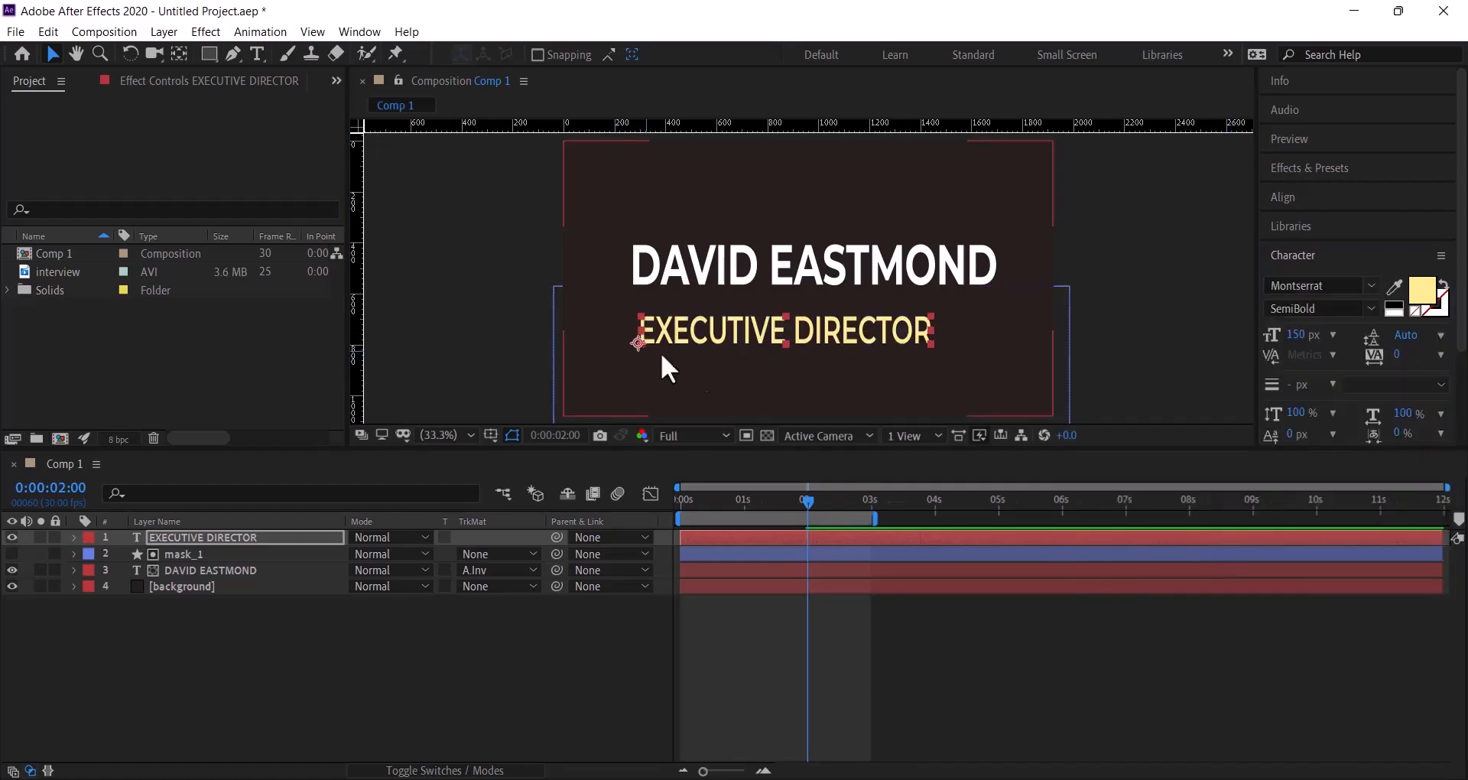
left_click(838, 338)
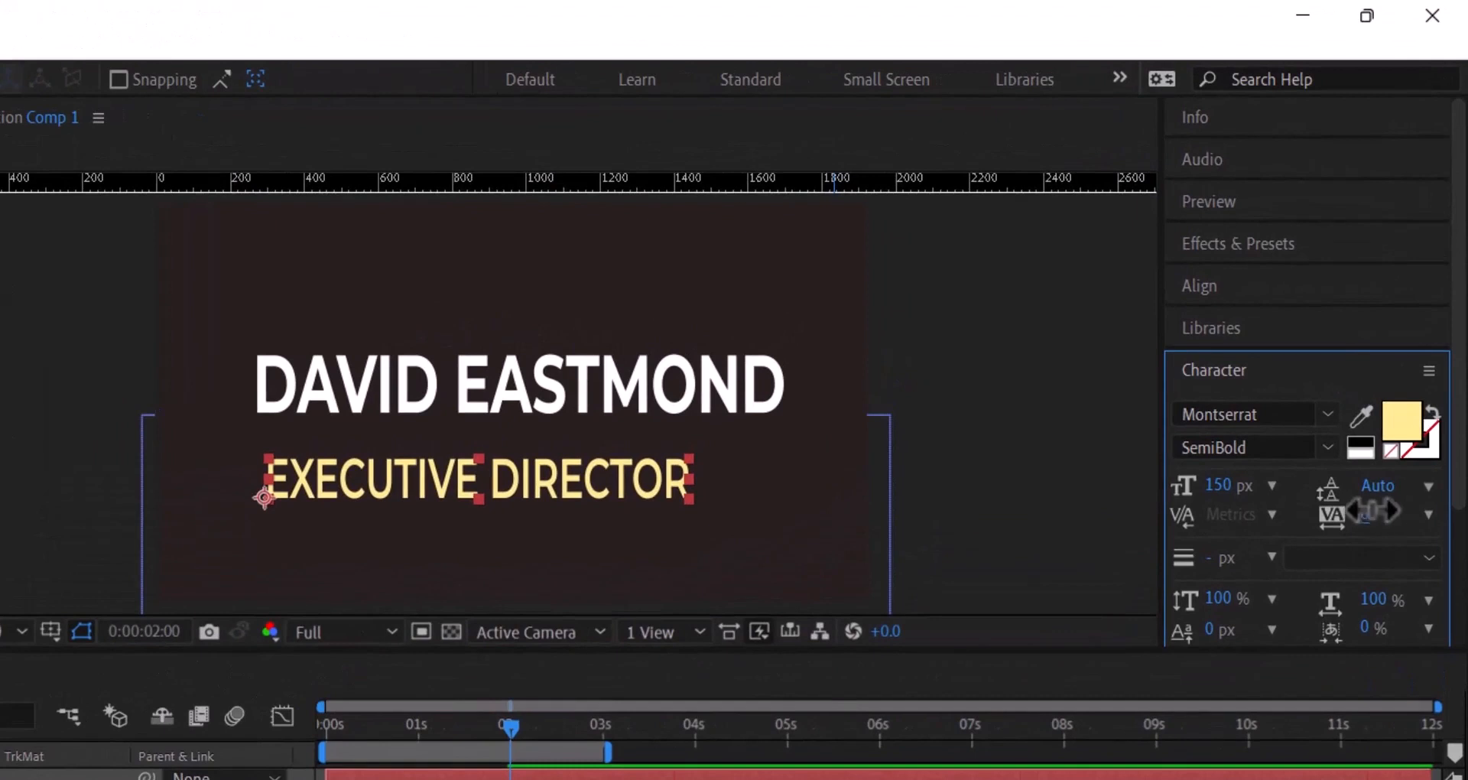
- Set the EXECUTIVE DIRECTOR tracking to 45 and show the composition guides
left_click_drag(1372, 511, 1421, 509)
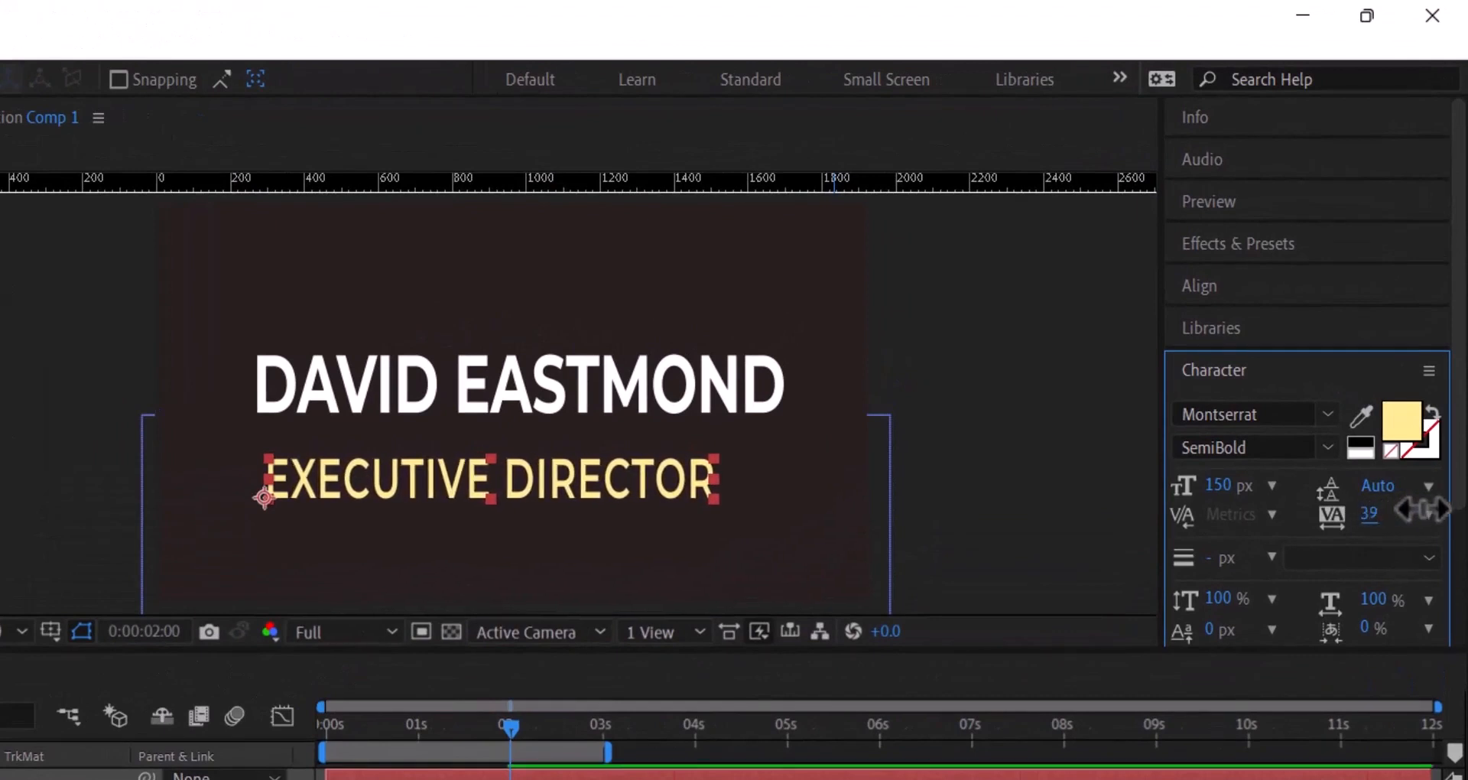
left_click(1370, 511)
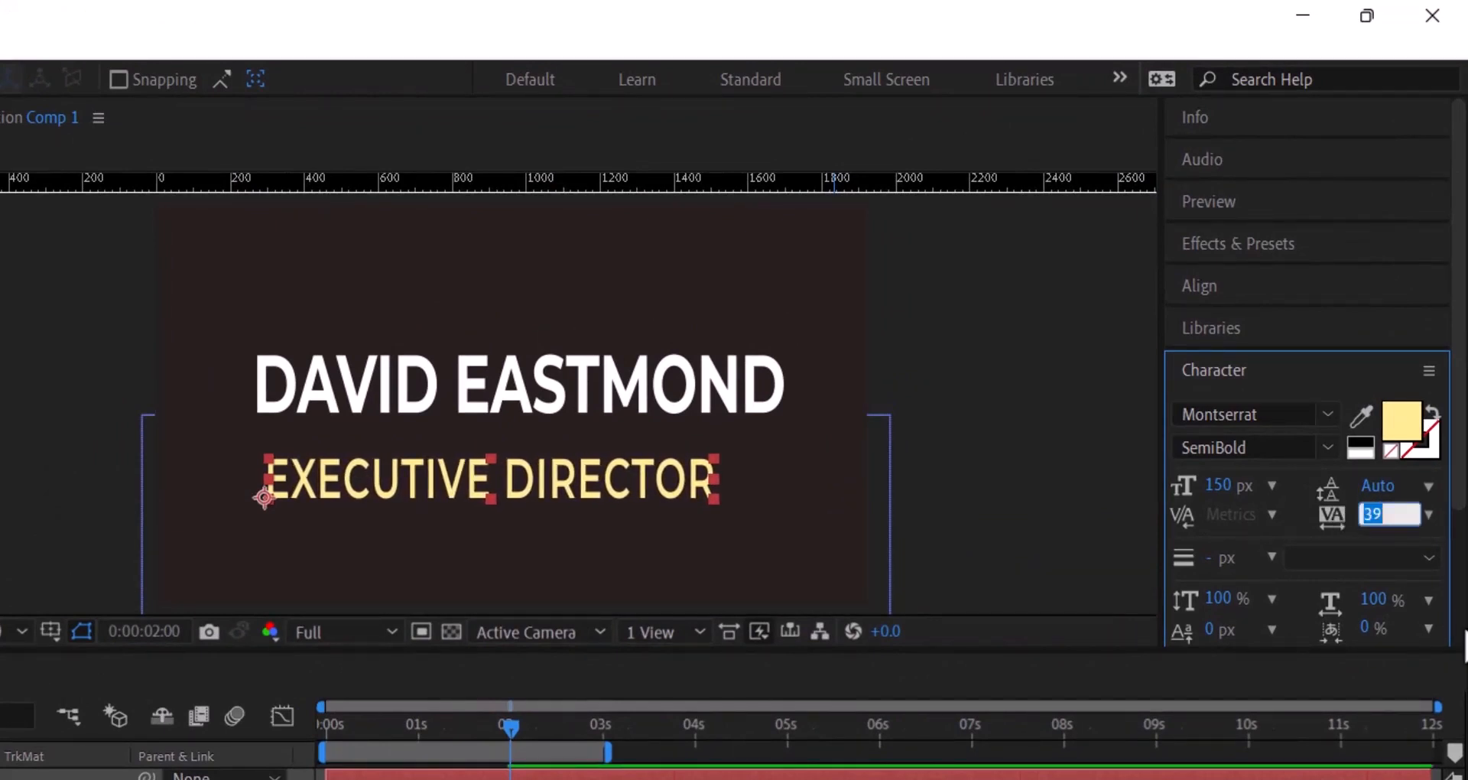
type("45")
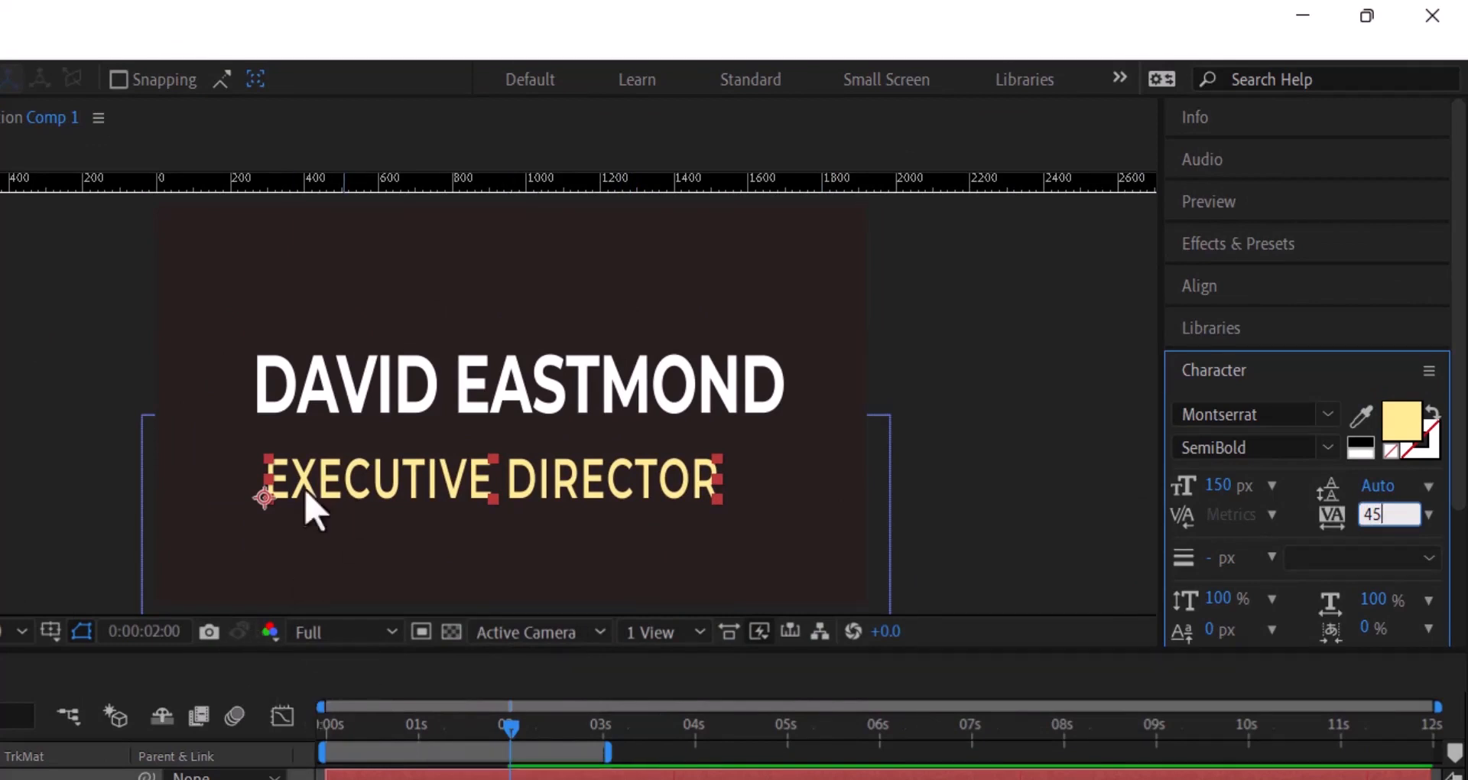
left_click(188, 477)
key("ctrl+semicolon")
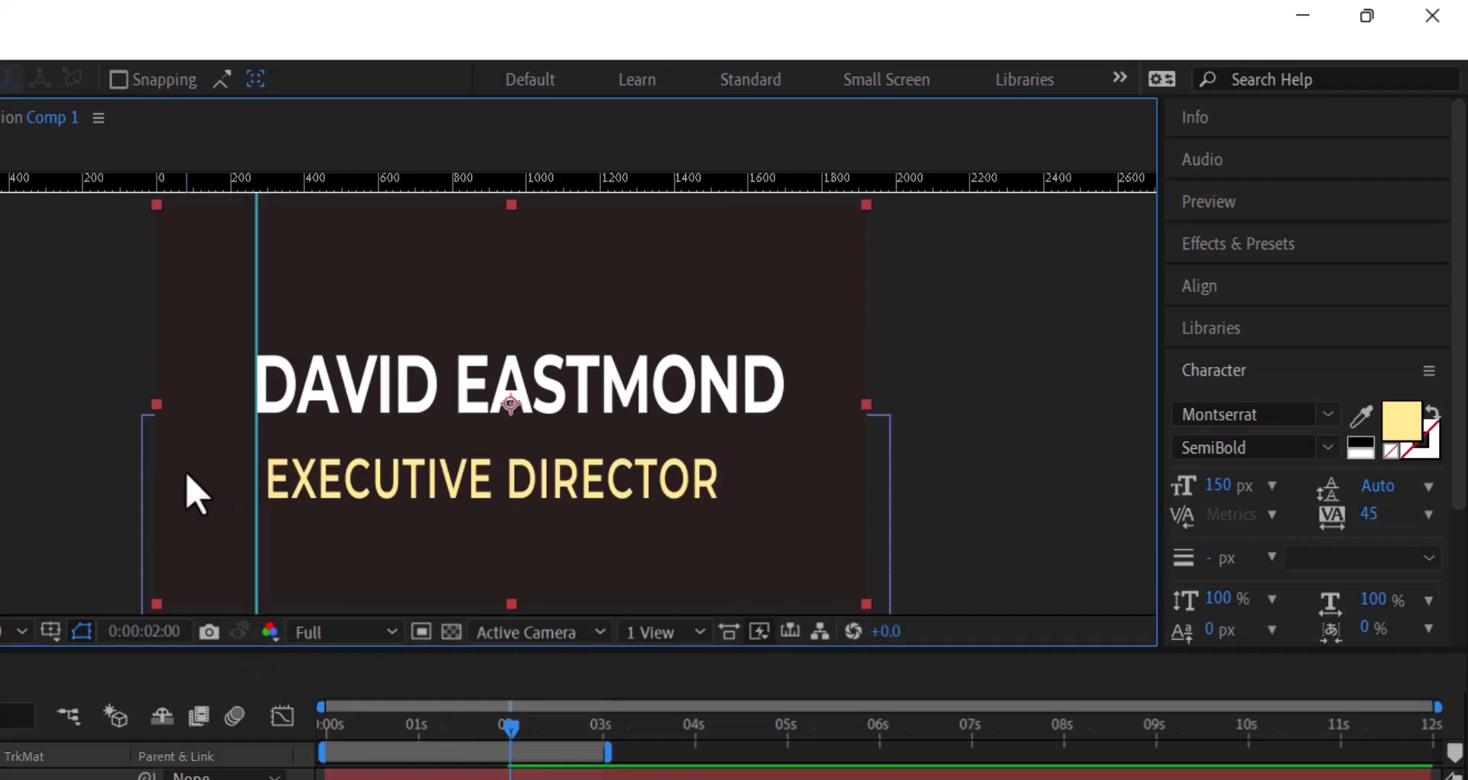
left_click(16, 632)
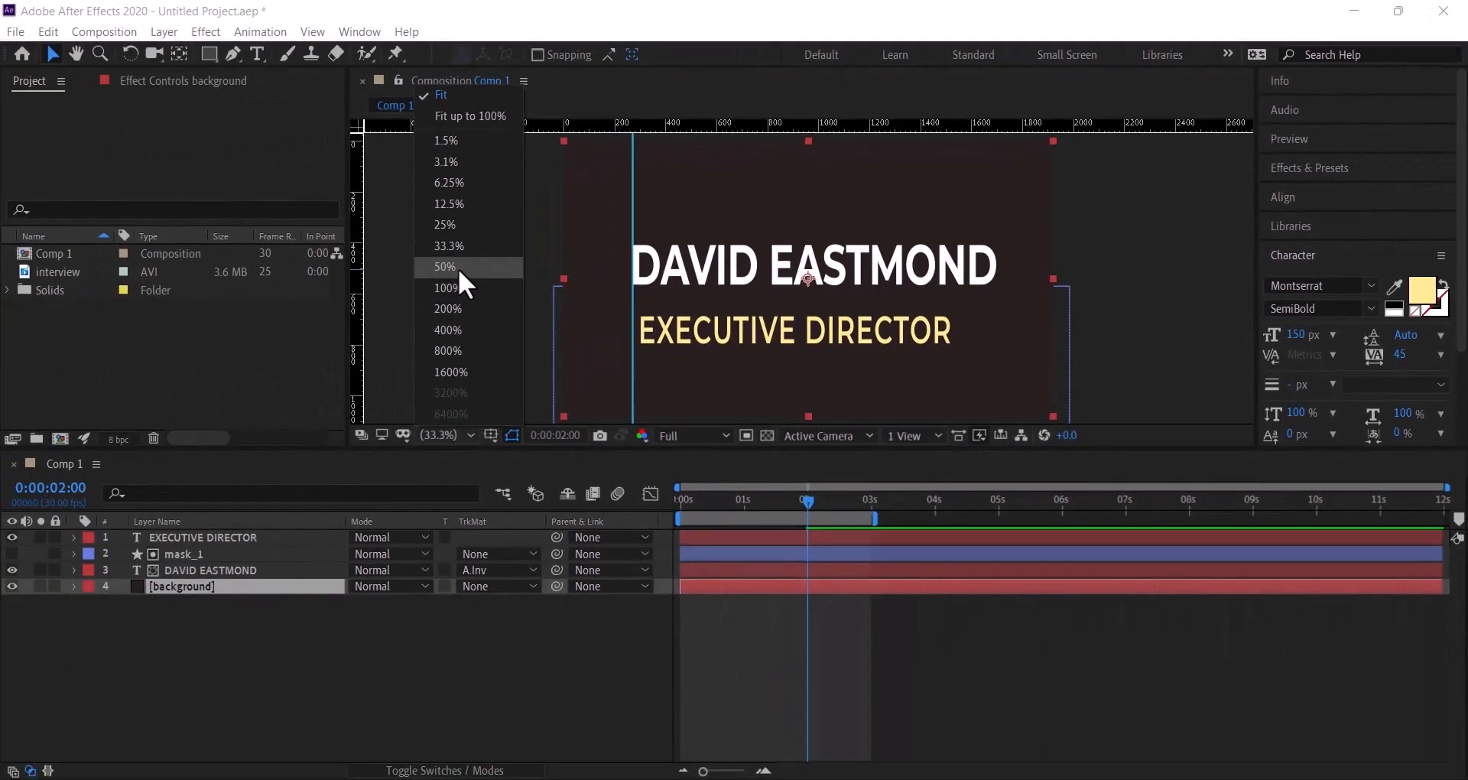
- At 100% zoom, move EXECUTIVE DIRECTOR up directly beneath the name title
left_click(452, 284)
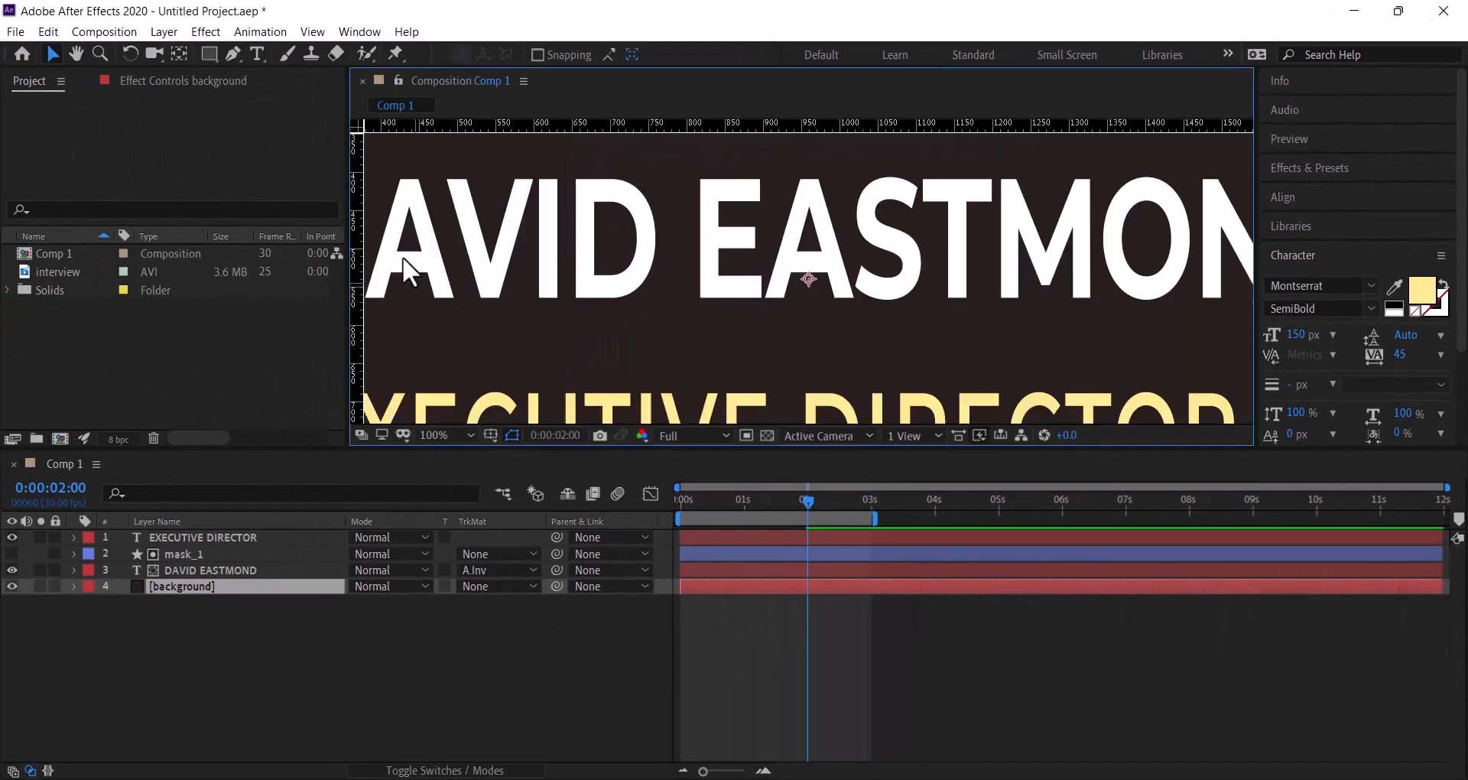
left_click(75, 51)
left_click_drag(453, 325, 789, 256)
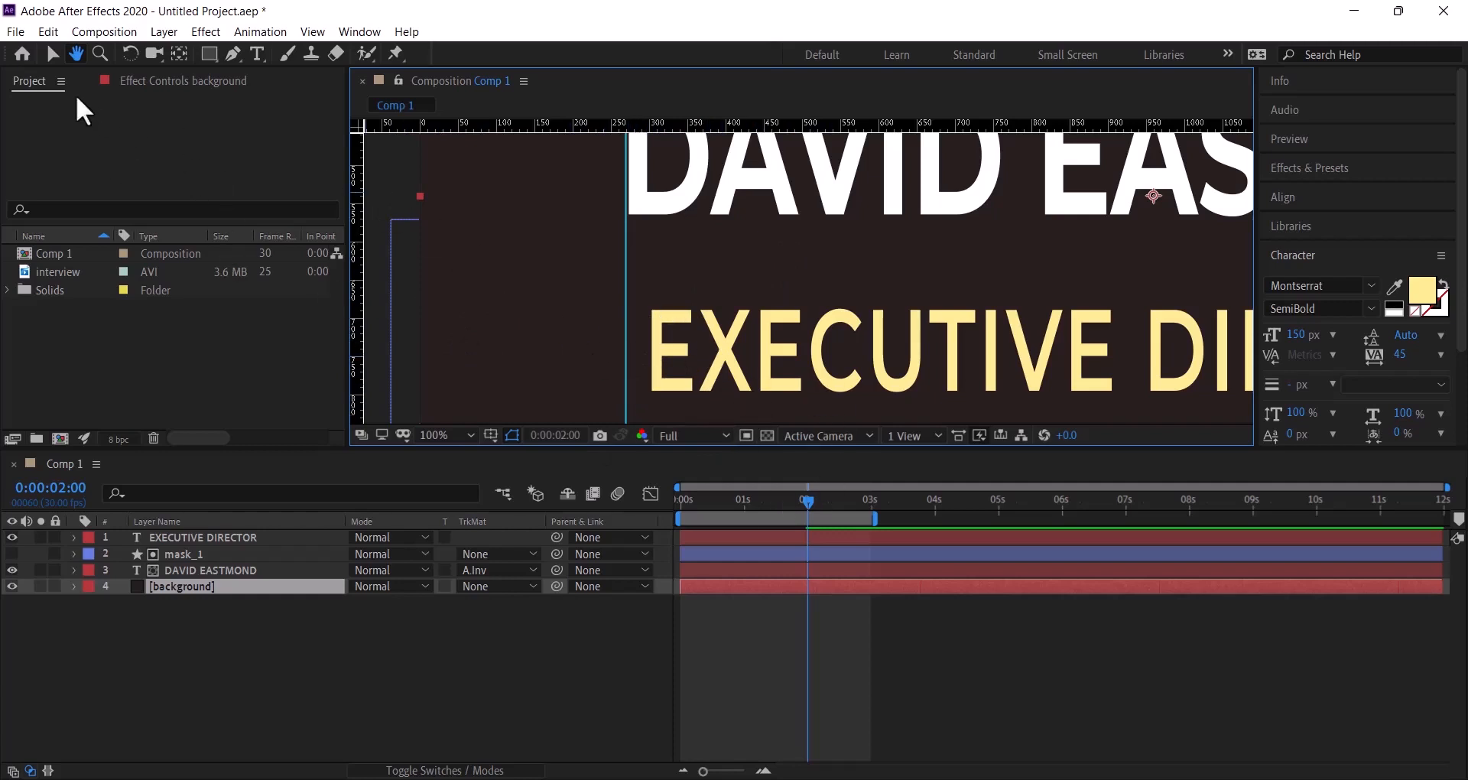
left_click(52, 54)
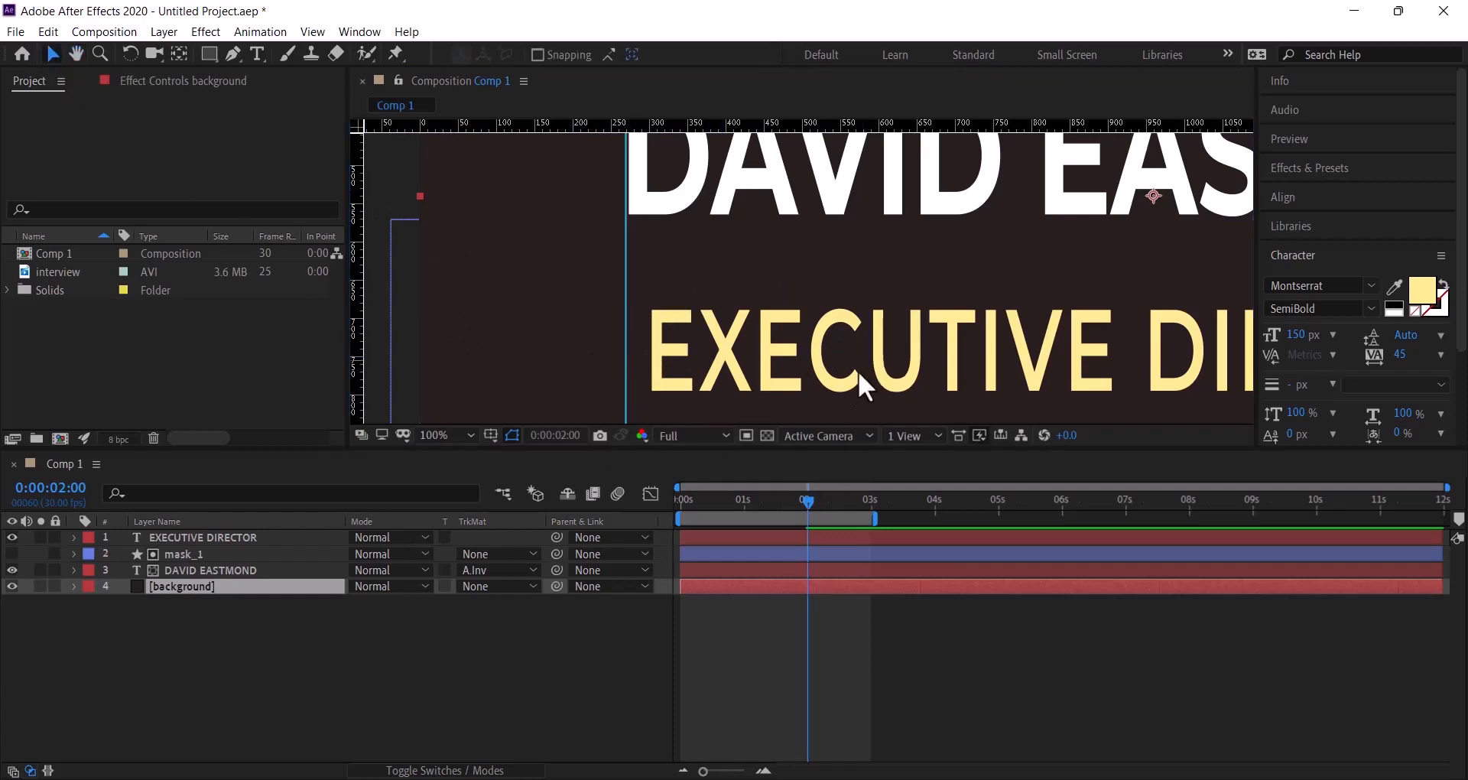
left_click_drag(839, 381, 837, 353)
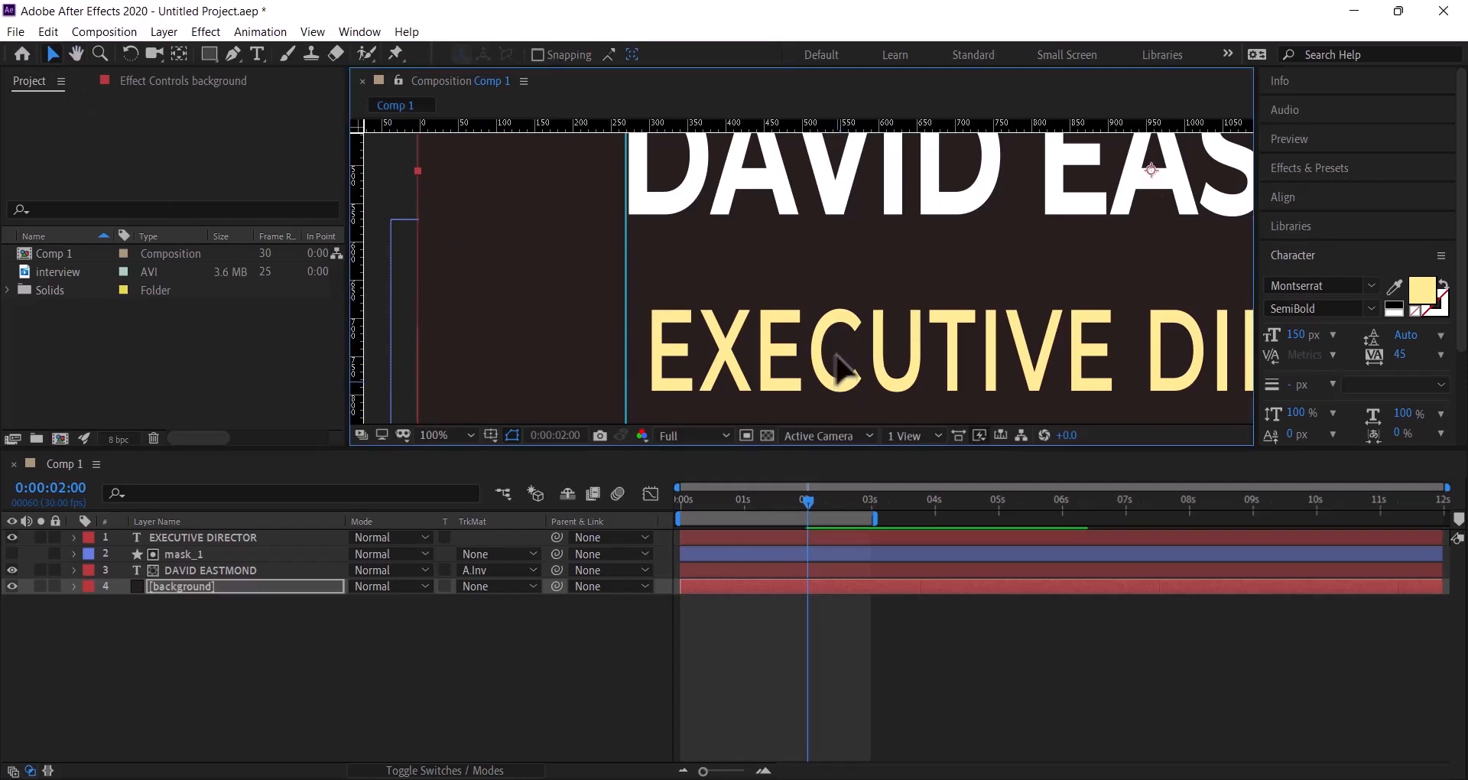
key("ctrl+z")
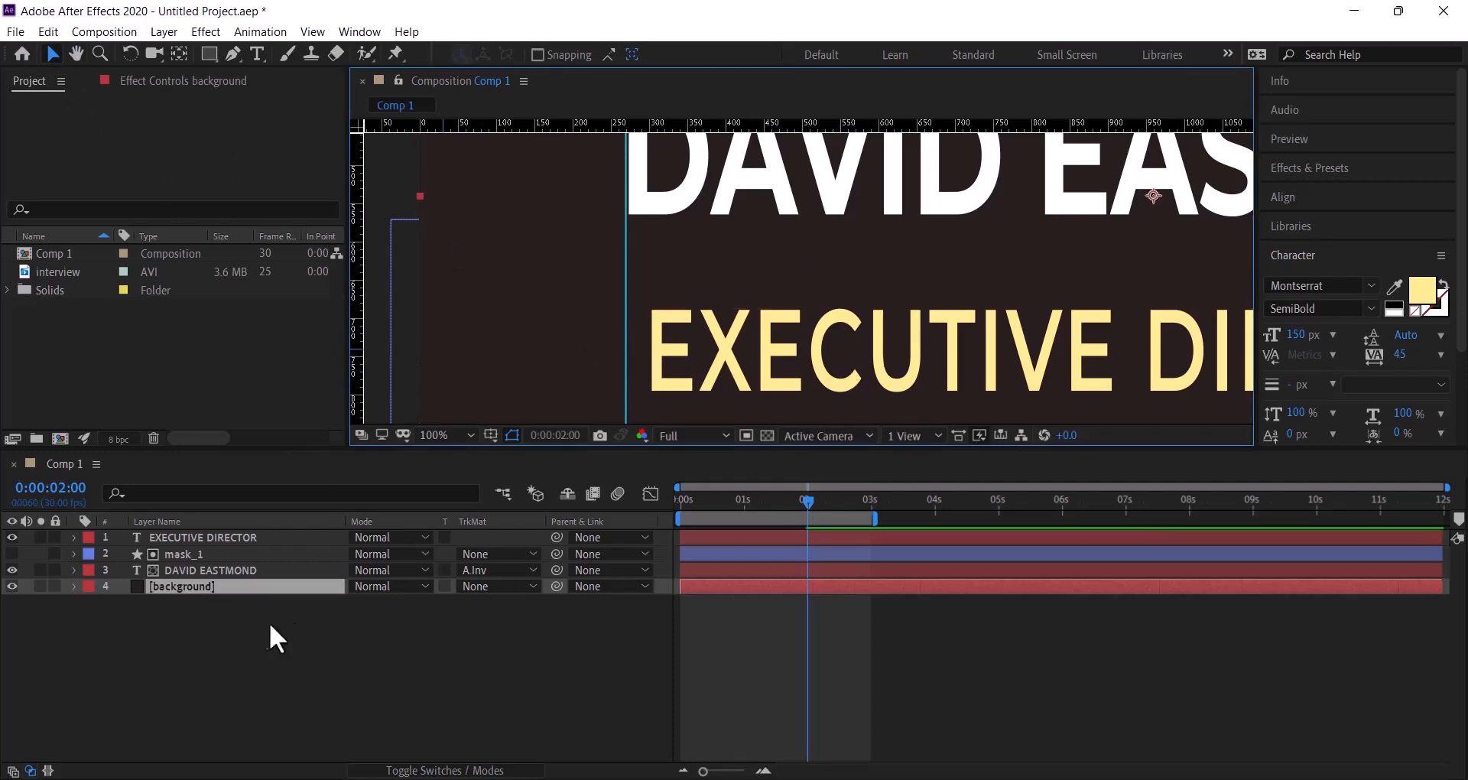
left_click(237, 539)
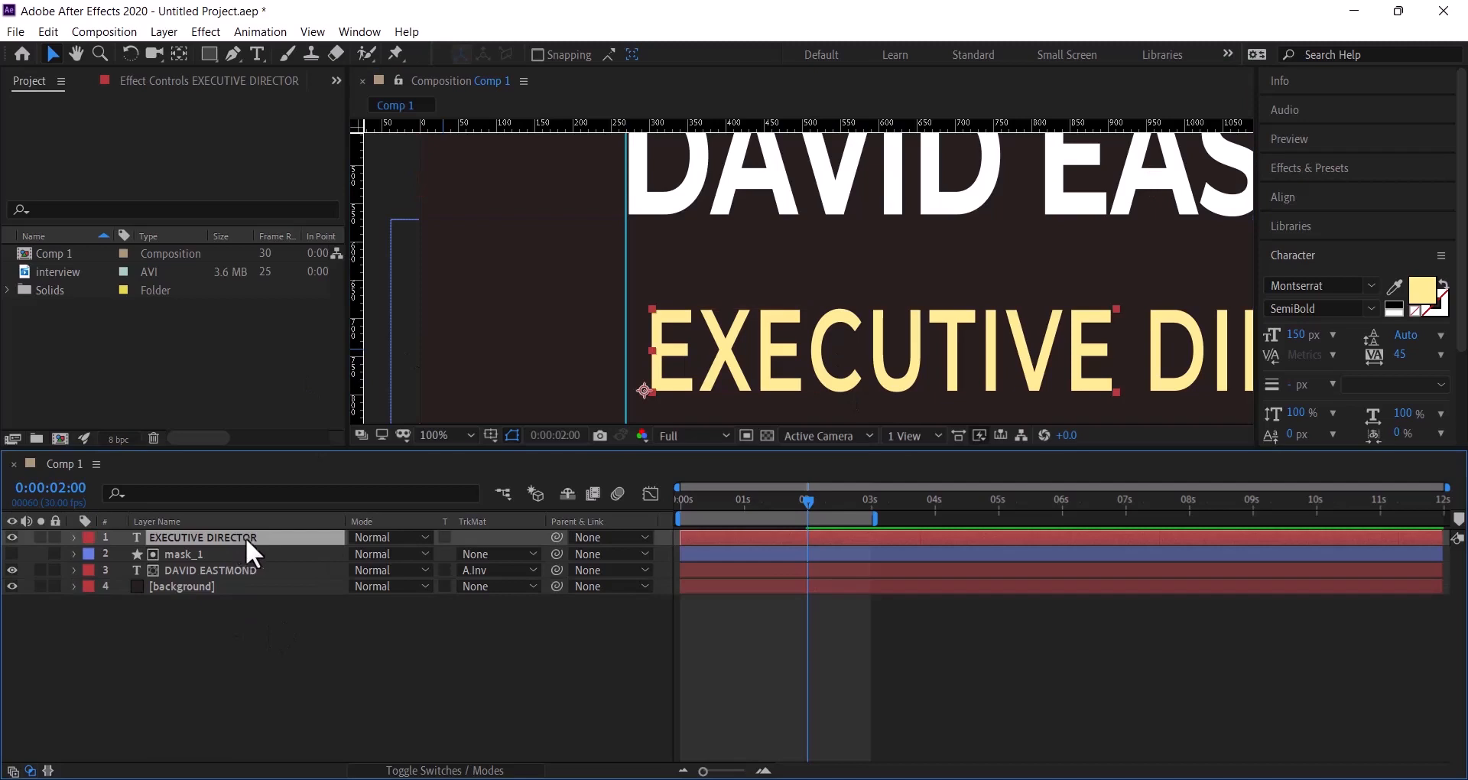
left_click_drag(775, 387, 748, 310)
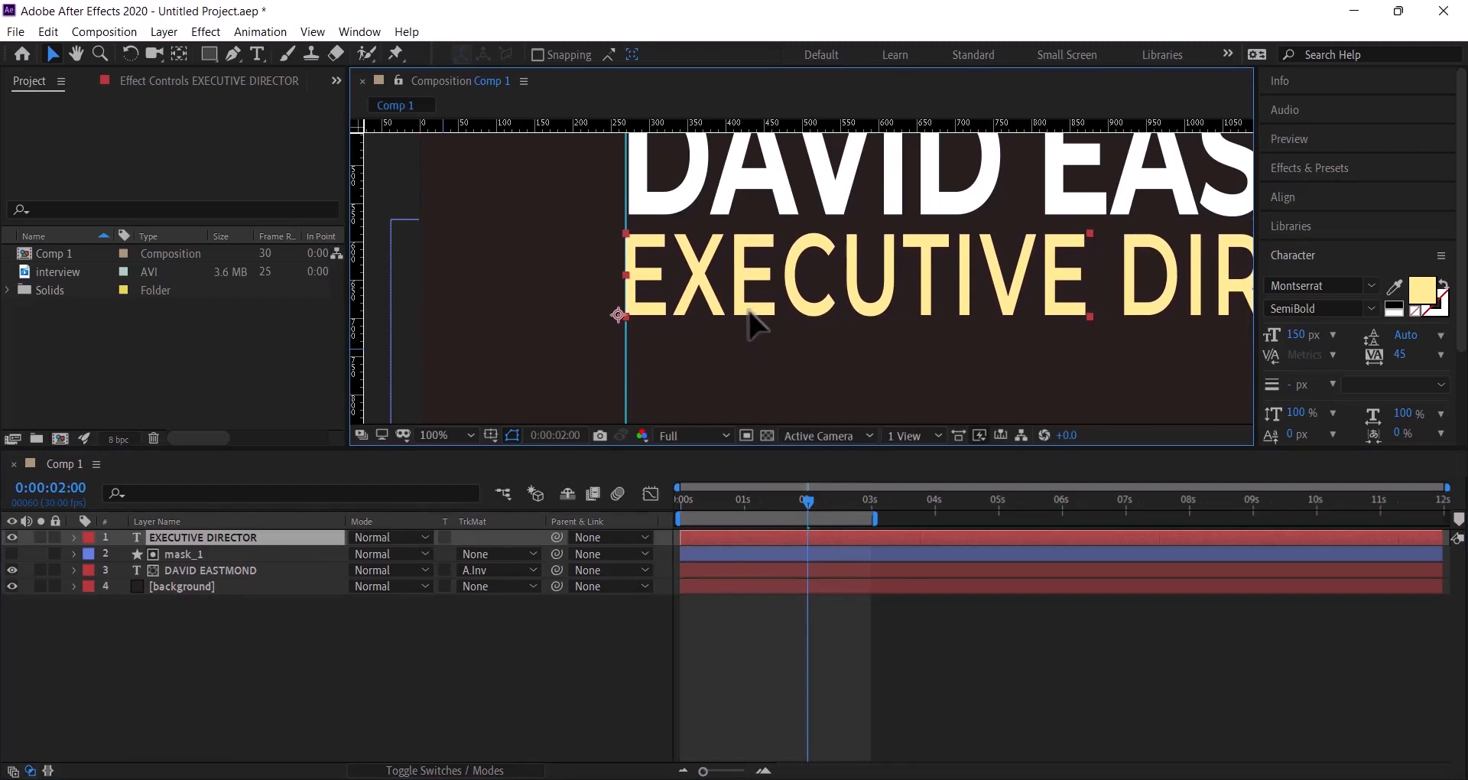
left_click_drag(748, 317, 748, 318)
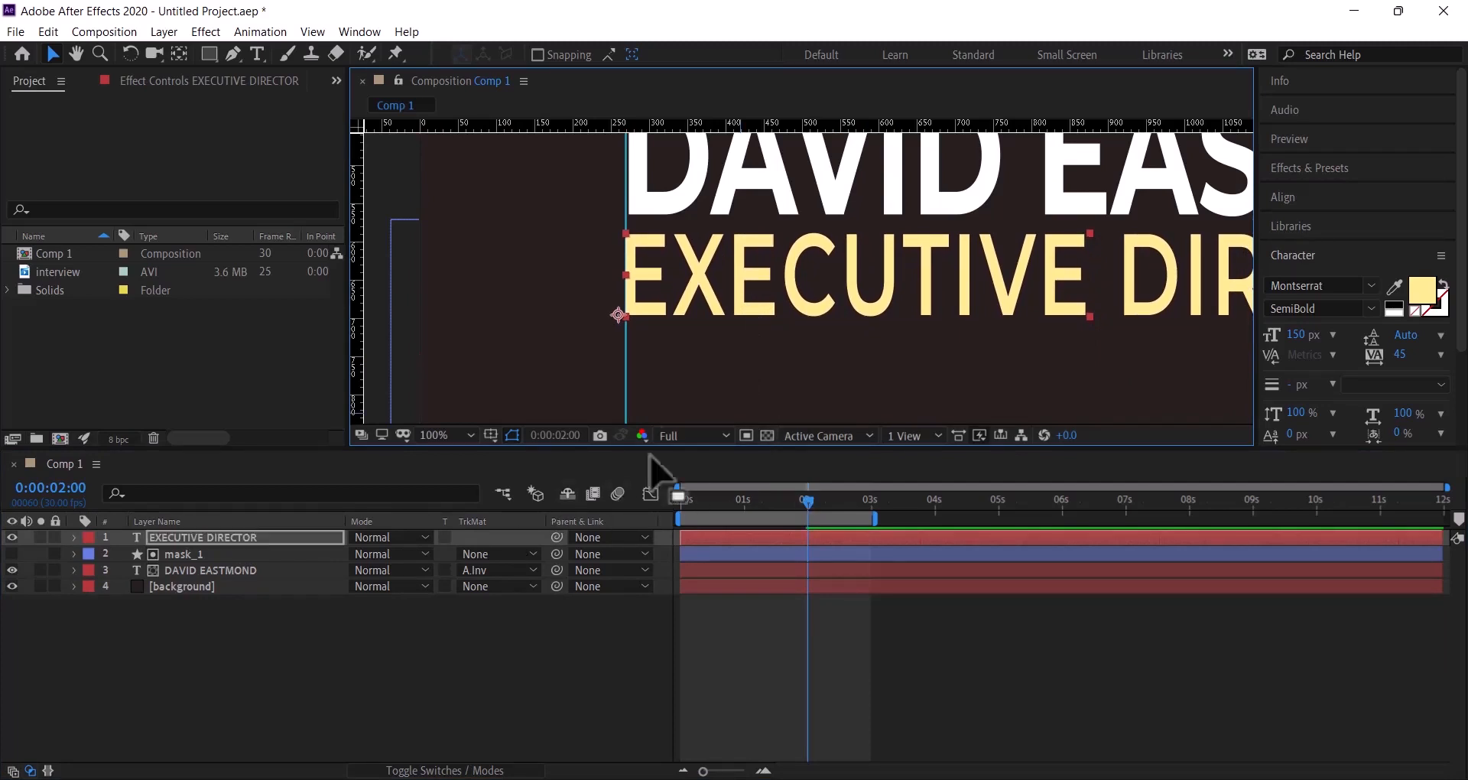
left_click(648, 199)
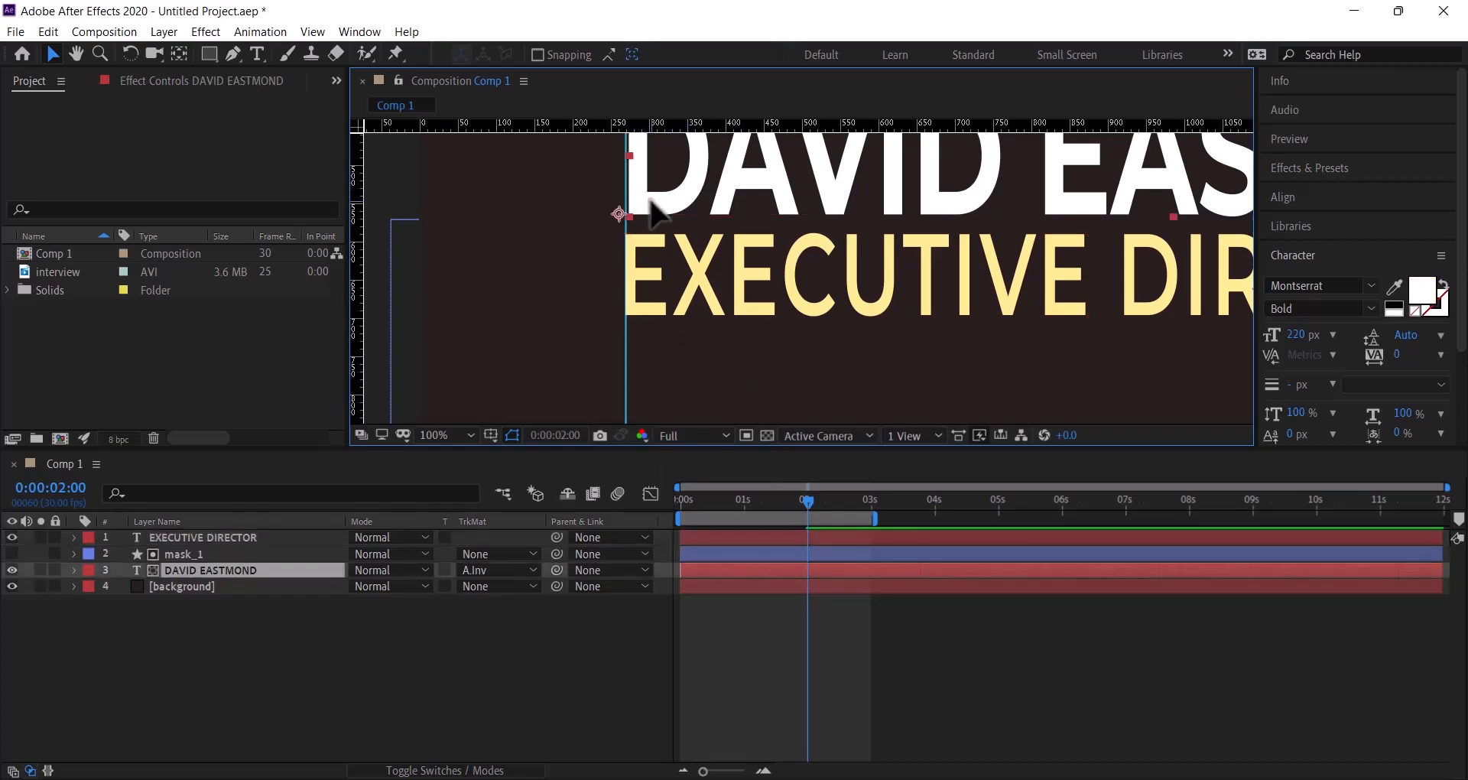
left_click_drag(652, 202, 647, 199)
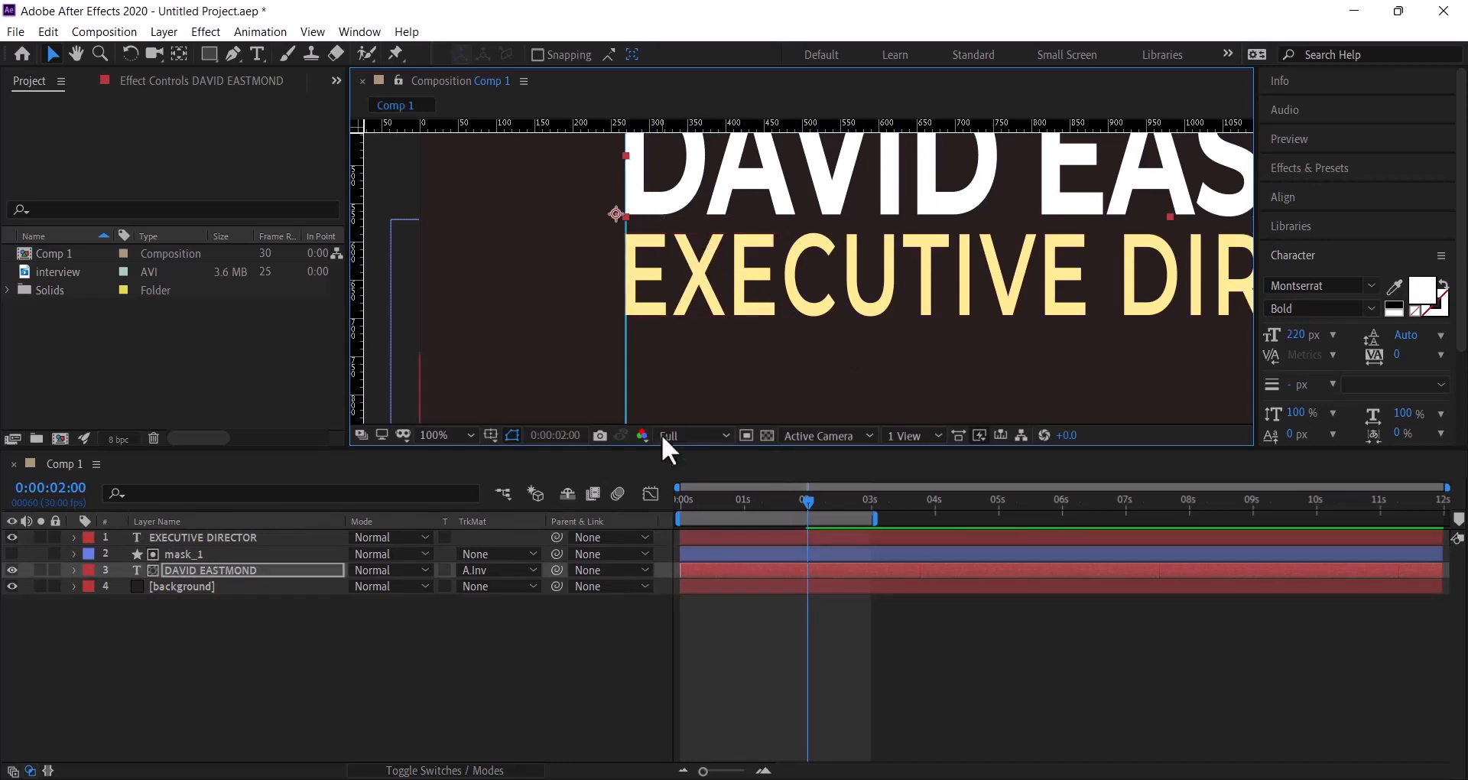
left_click(462, 436)
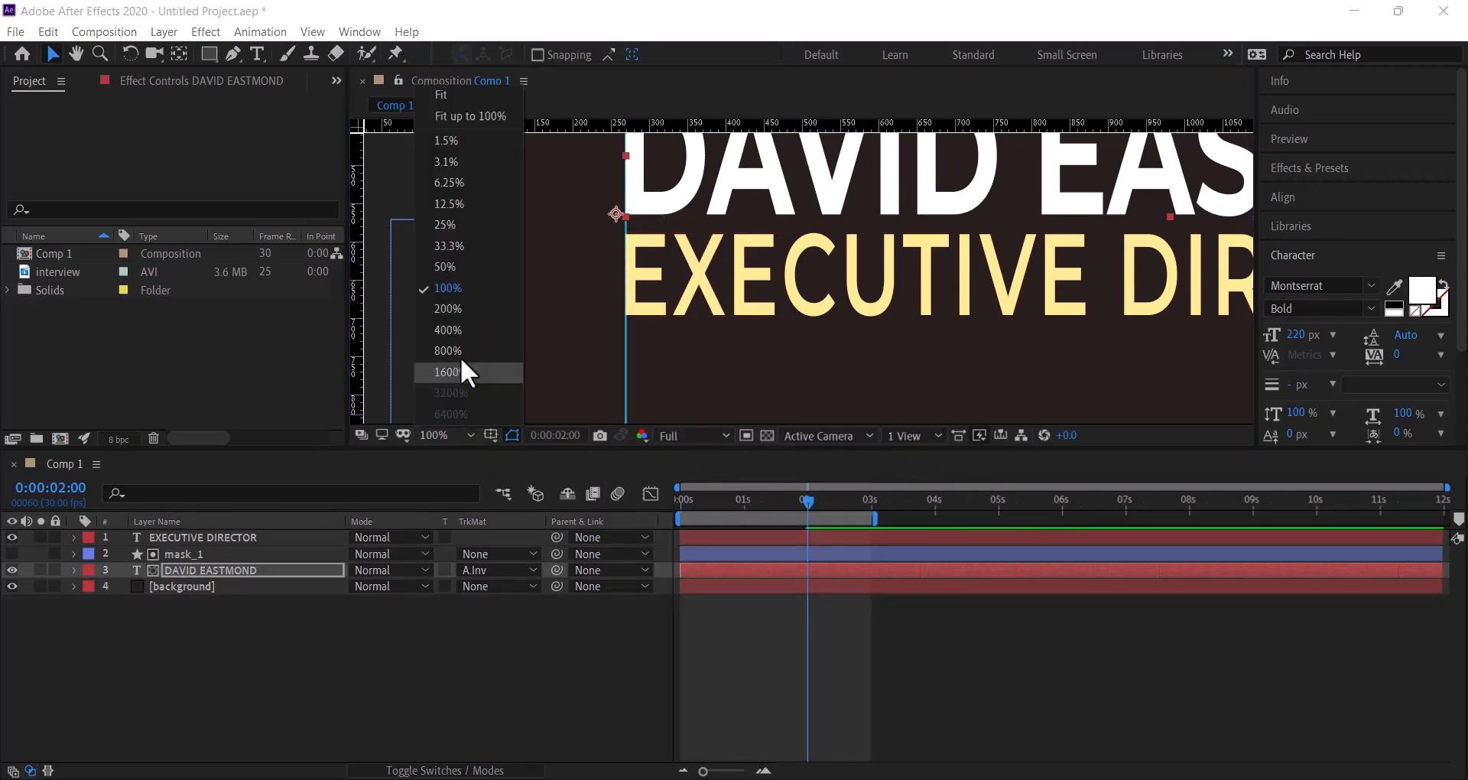
left_click(447, 99)
left_click(1131, 327)
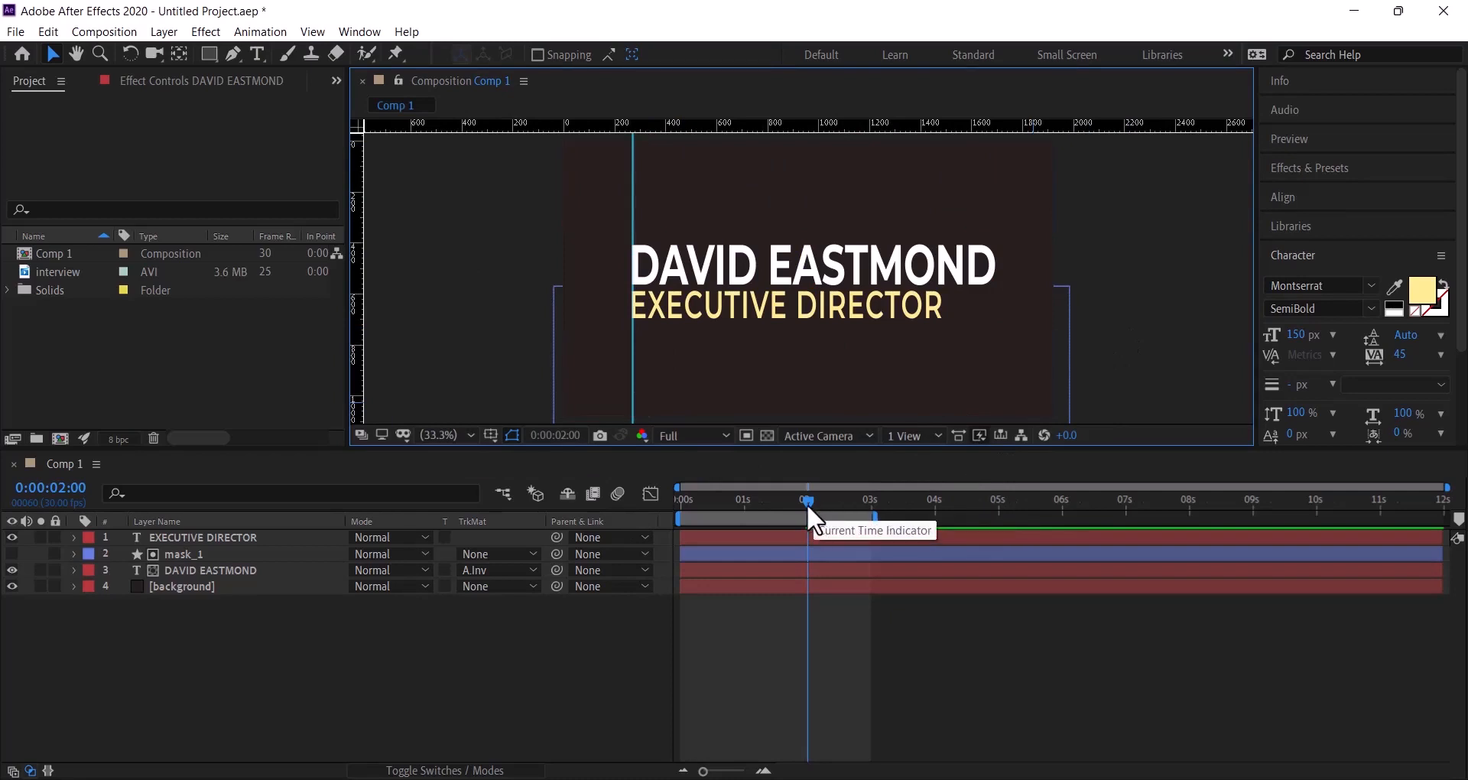
- At frame 0, add a new shape layer above EXECUTIVE DIRECTOR and name it mask_2
left_click_drag(808, 502, 660, 506)
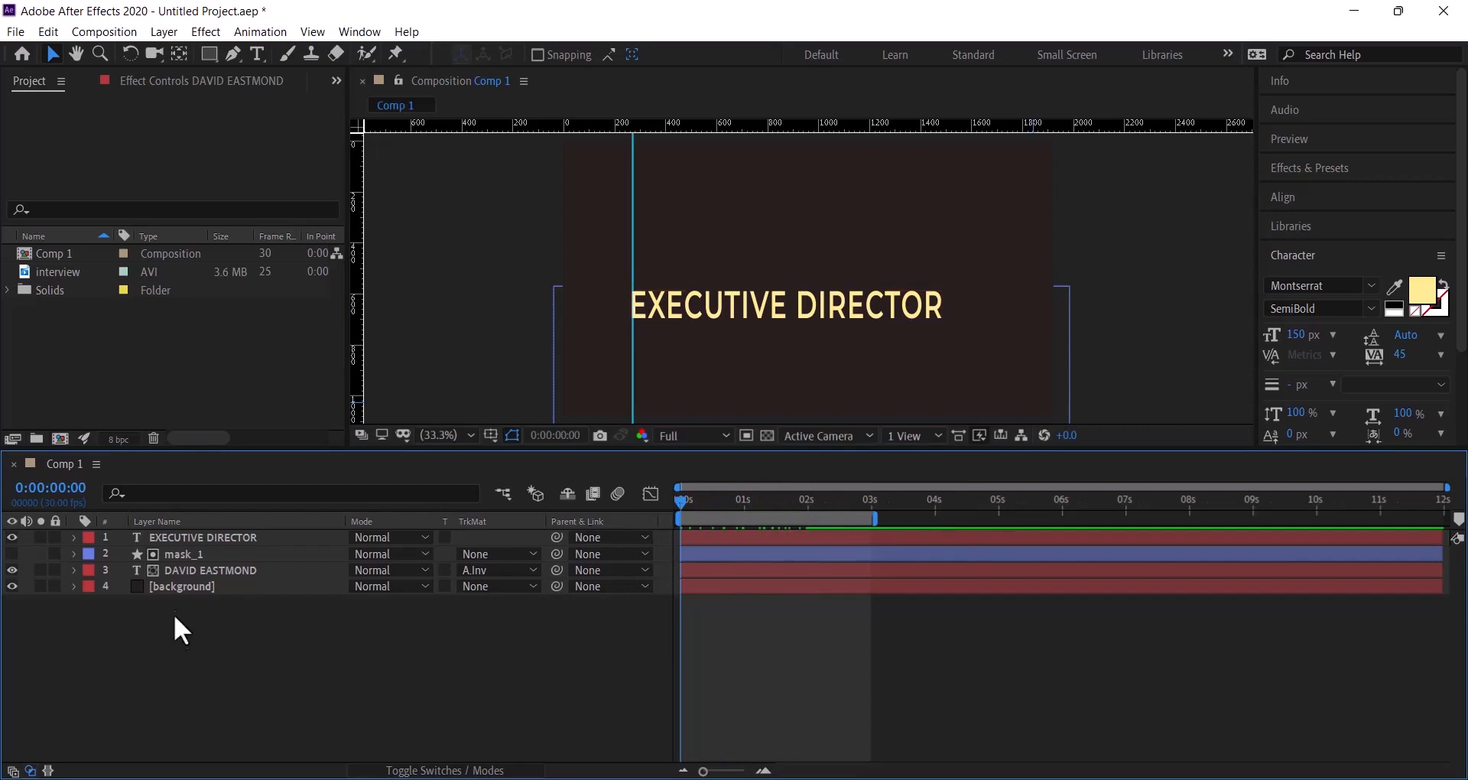
left_click(255, 538)
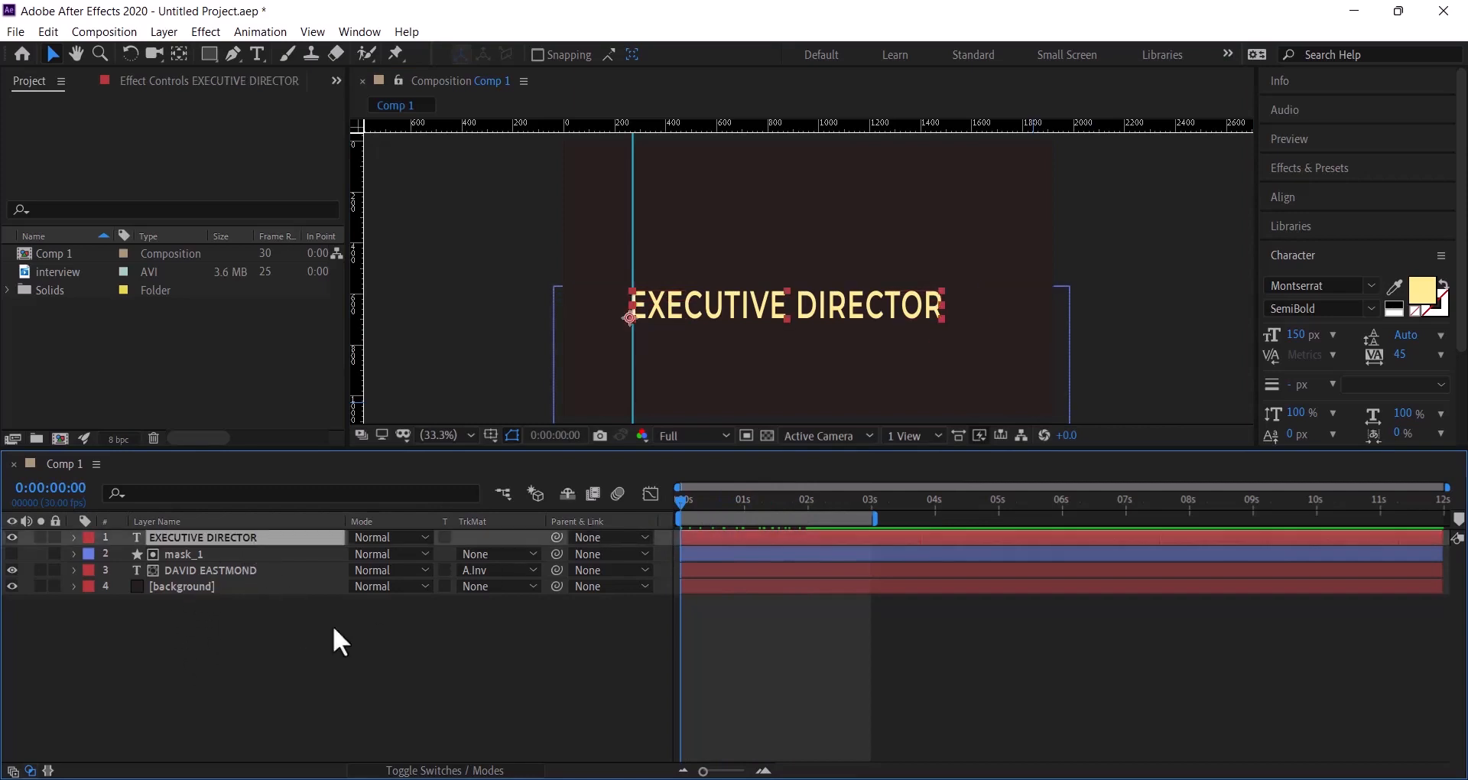
right_click(277, 686)
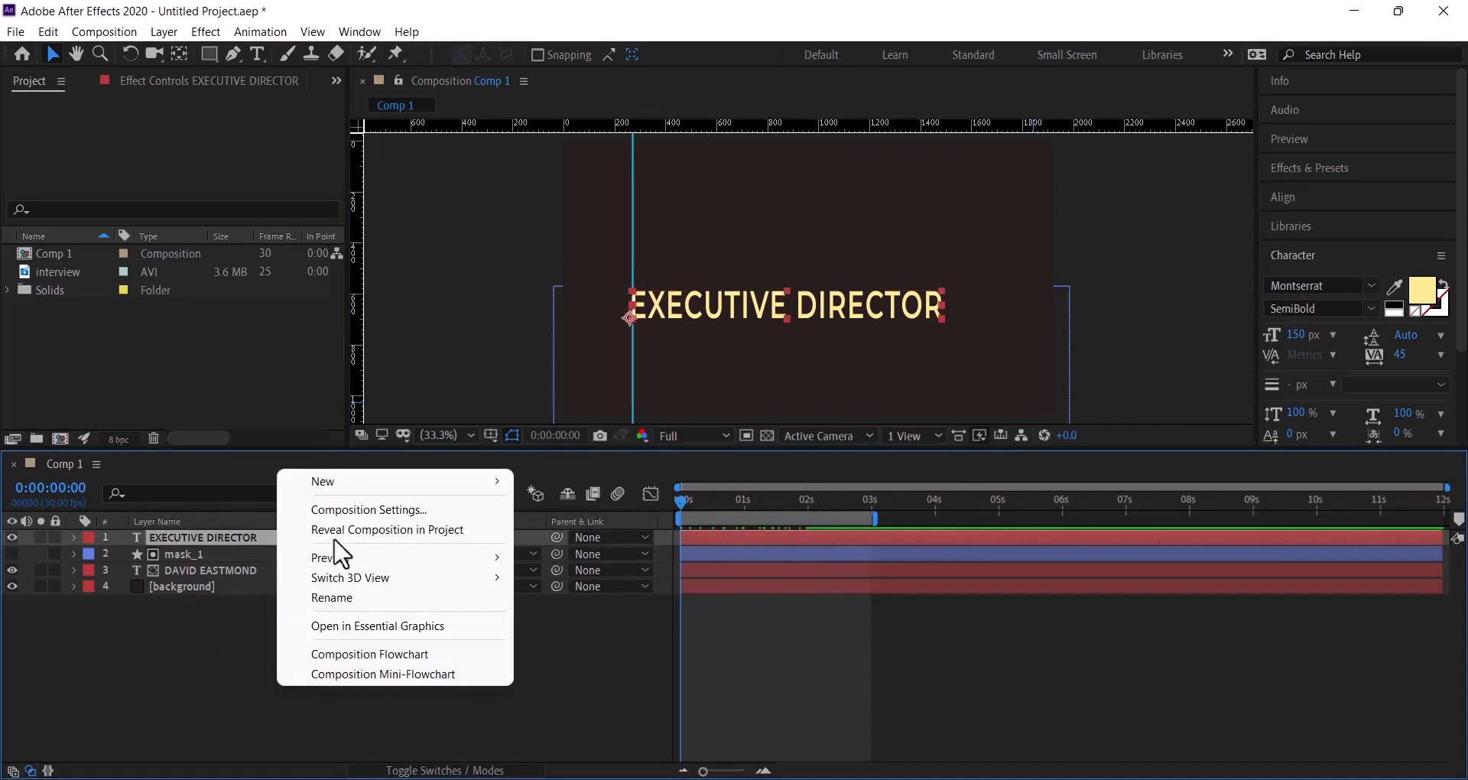
mouse_move(387, 481)
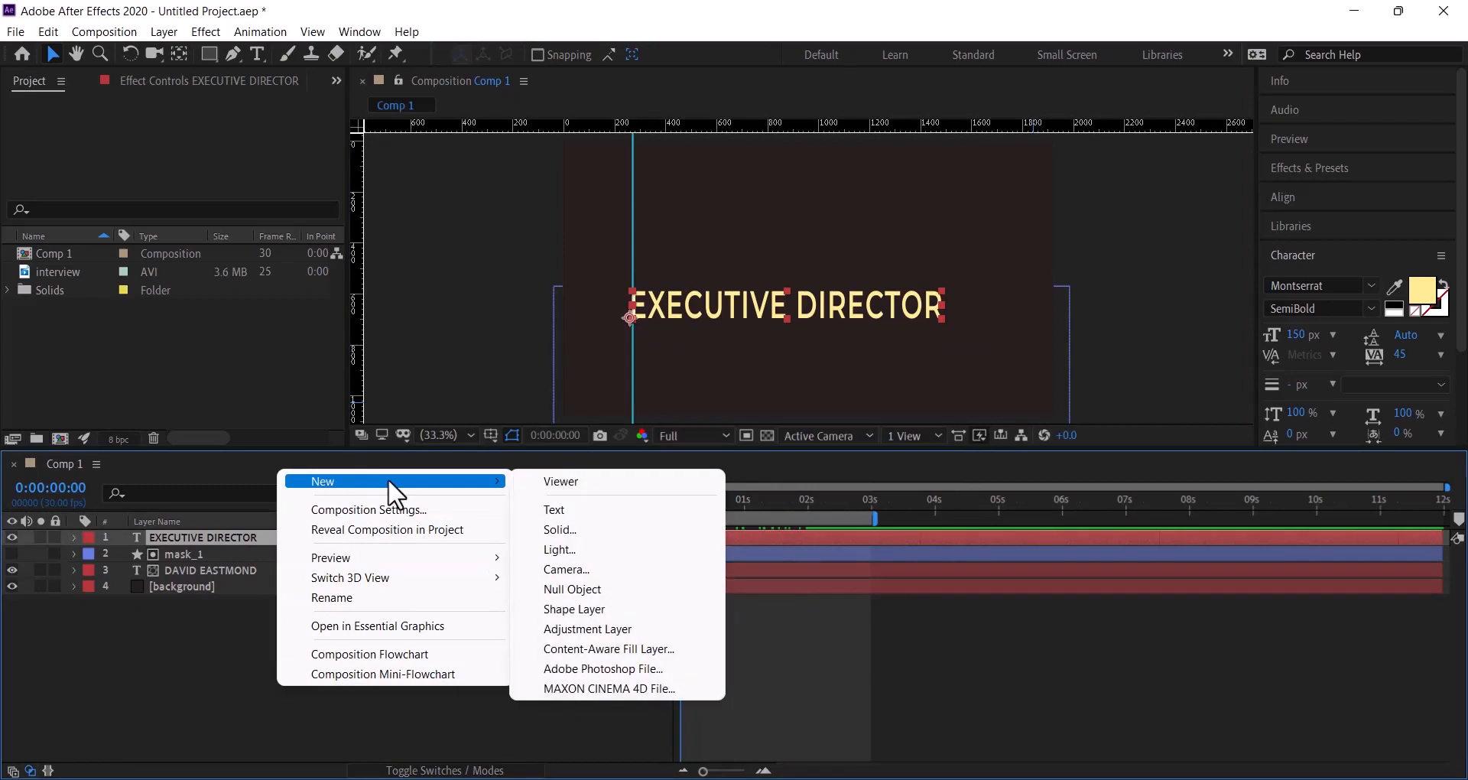
left_click(575, 609)
right_click(182, 537)
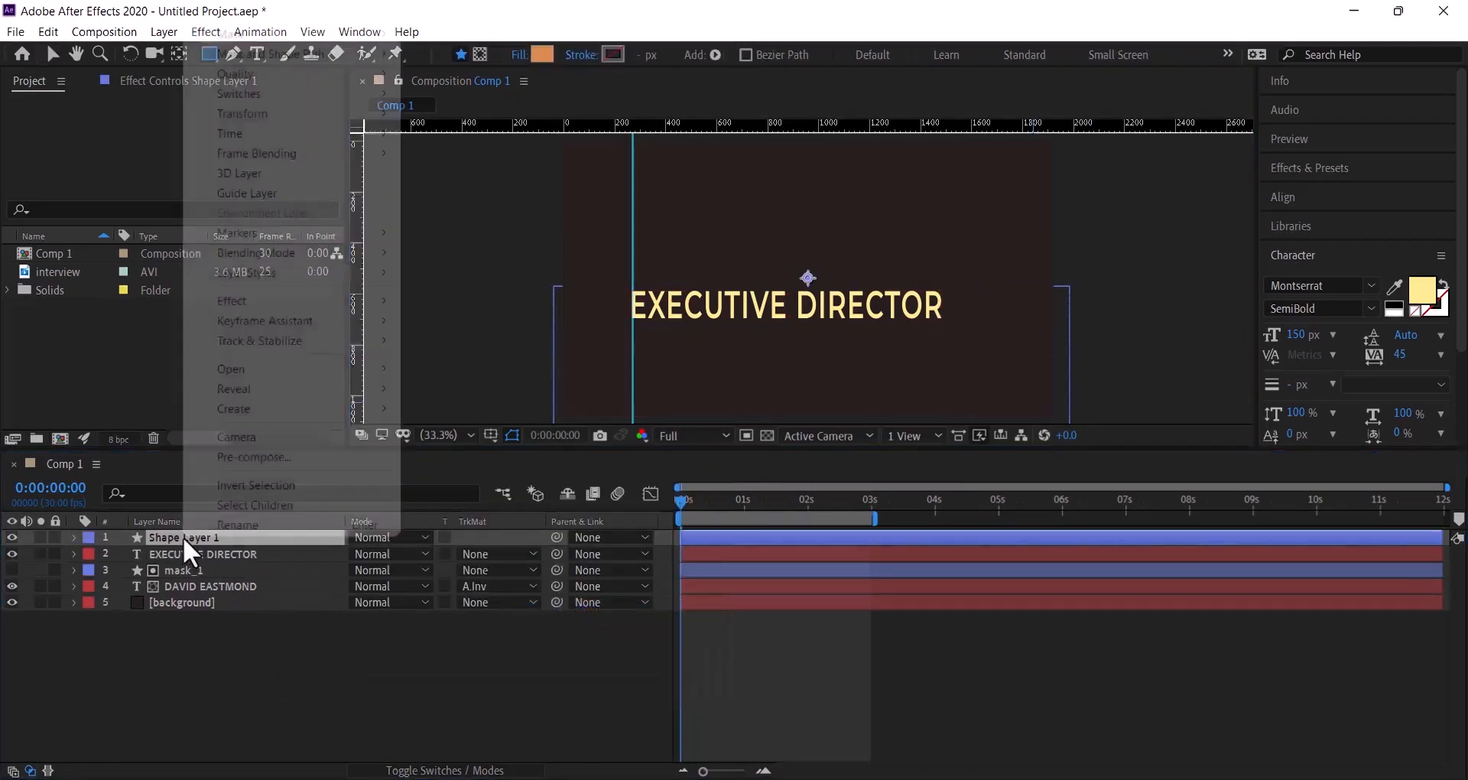
left_click(214, 527)
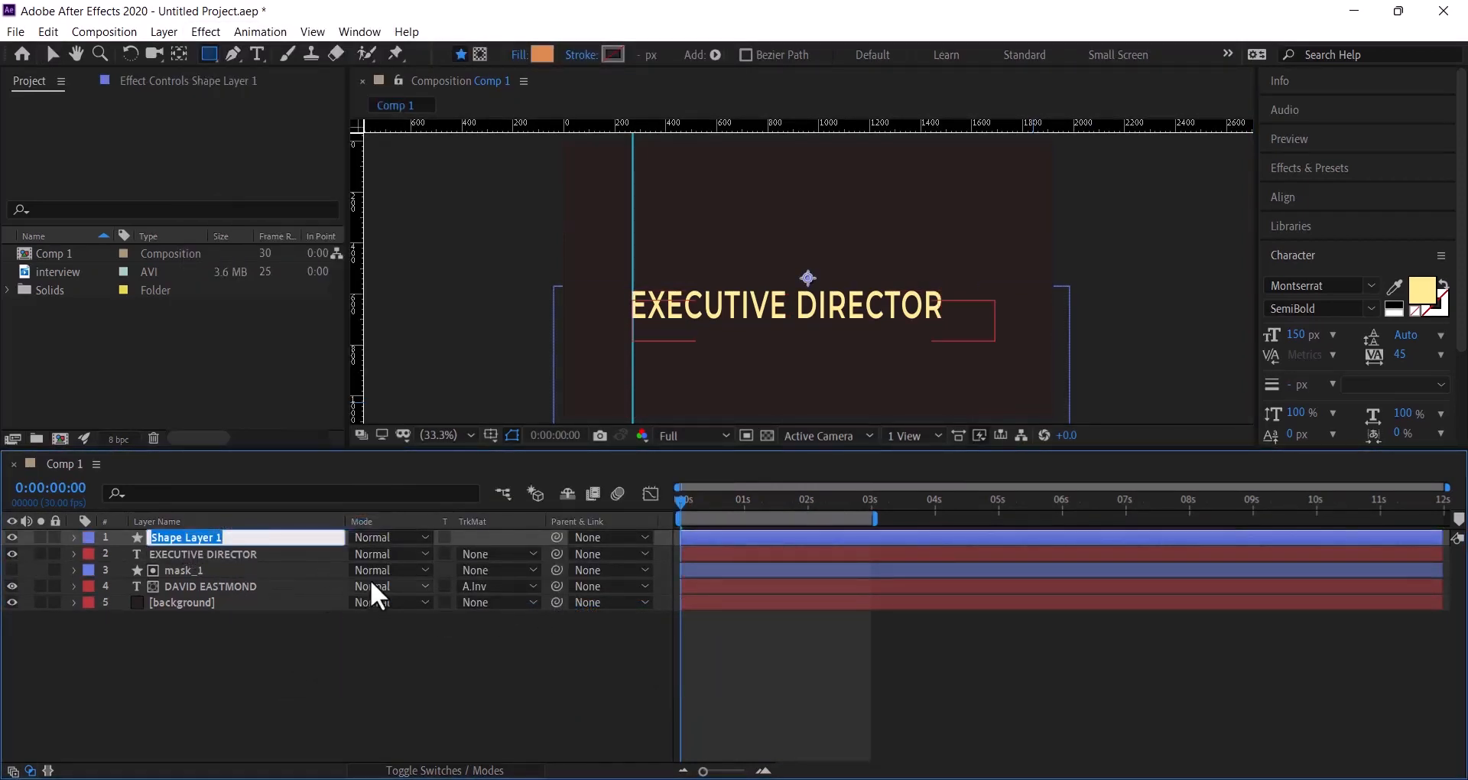
type("mask_2")
key("Return")
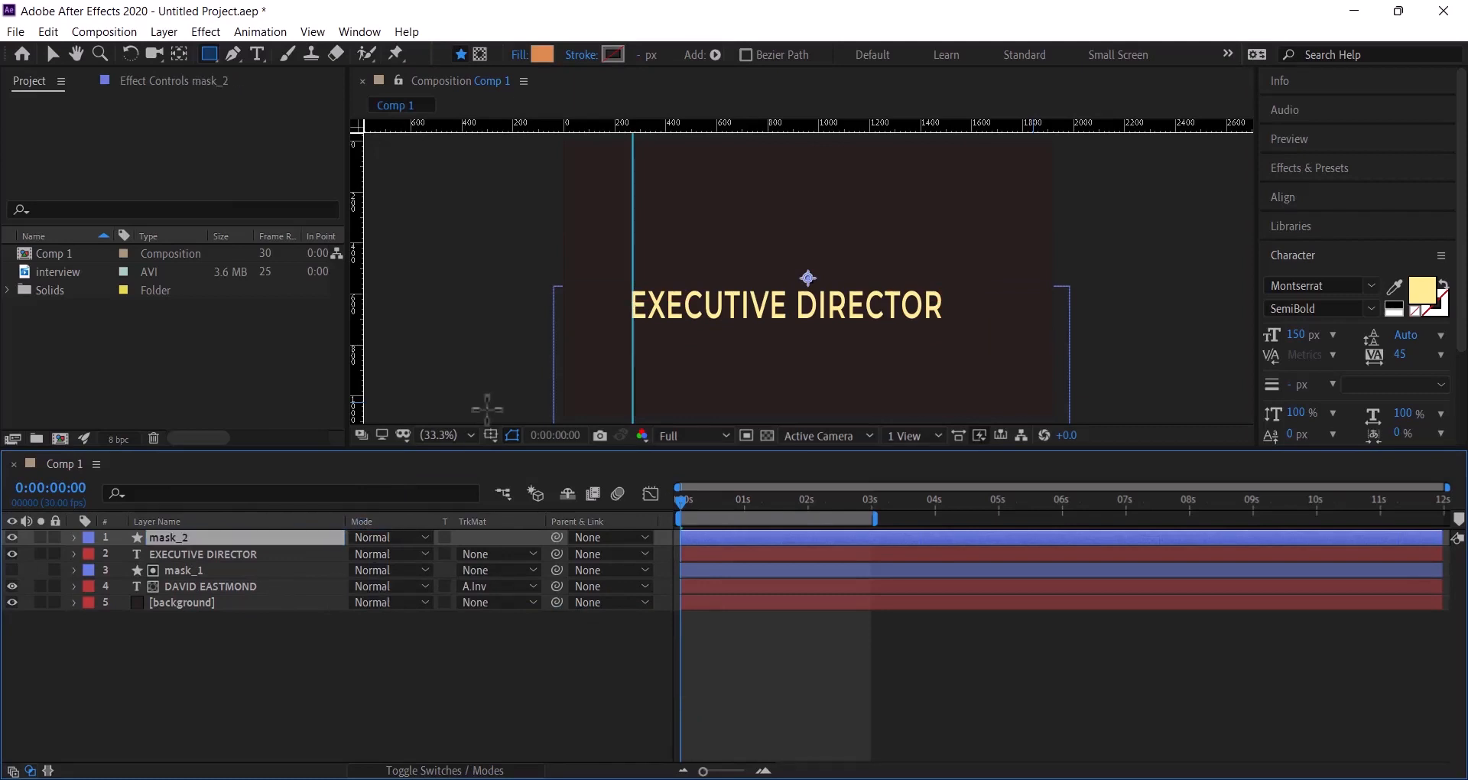
- With the Rectangle tool, set the shape fill colour to bright orange EE8234
left_click(209, 54)
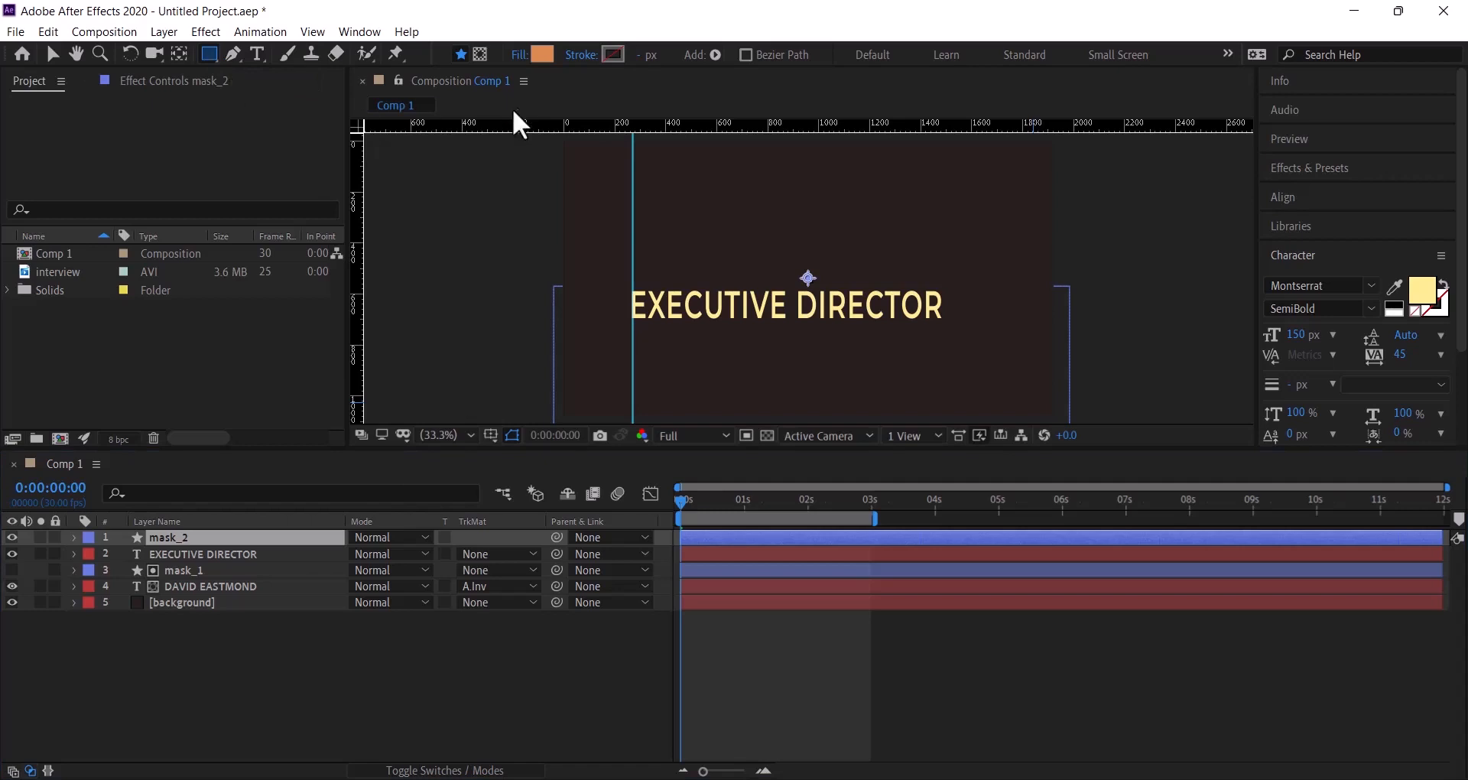
left_click(539, 48)
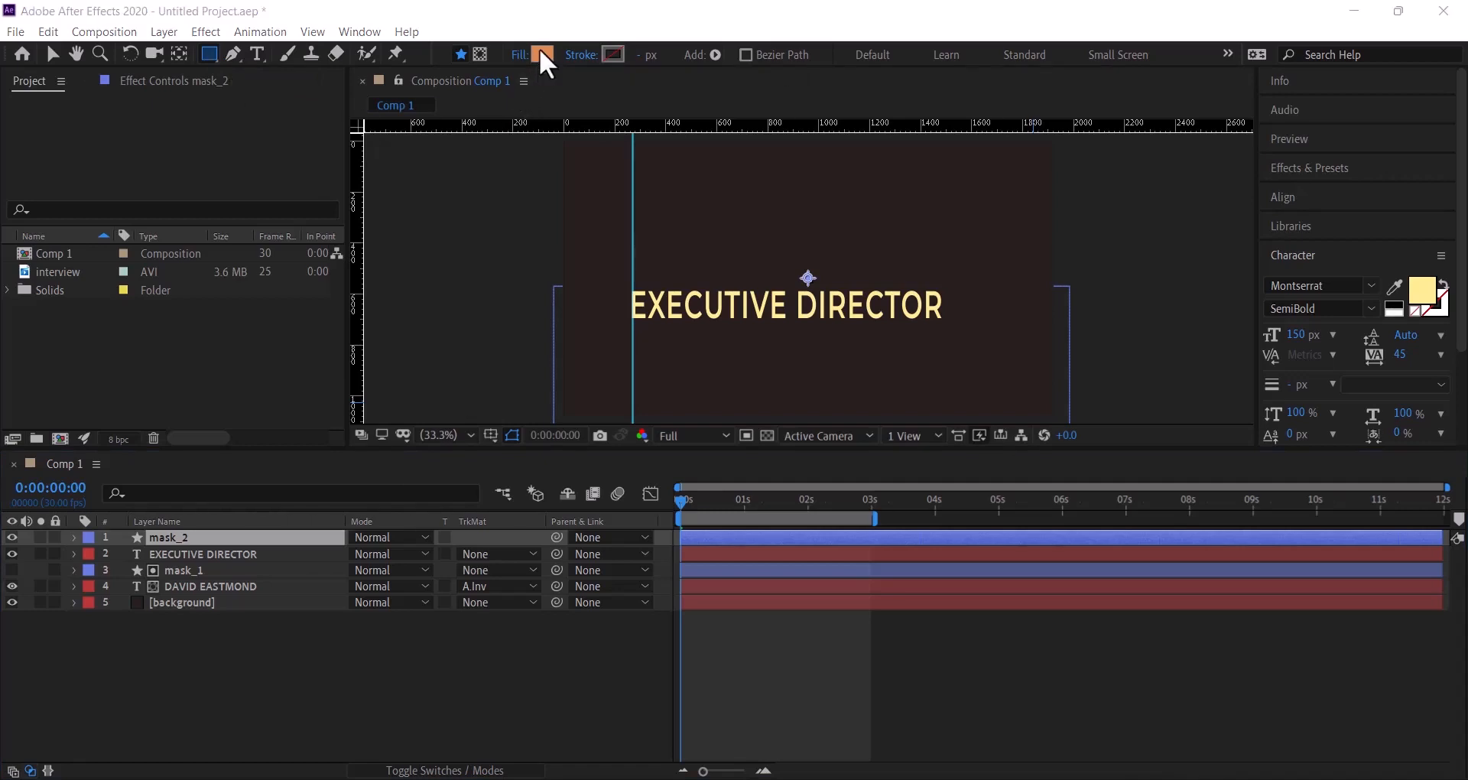
left_click(275, 339)
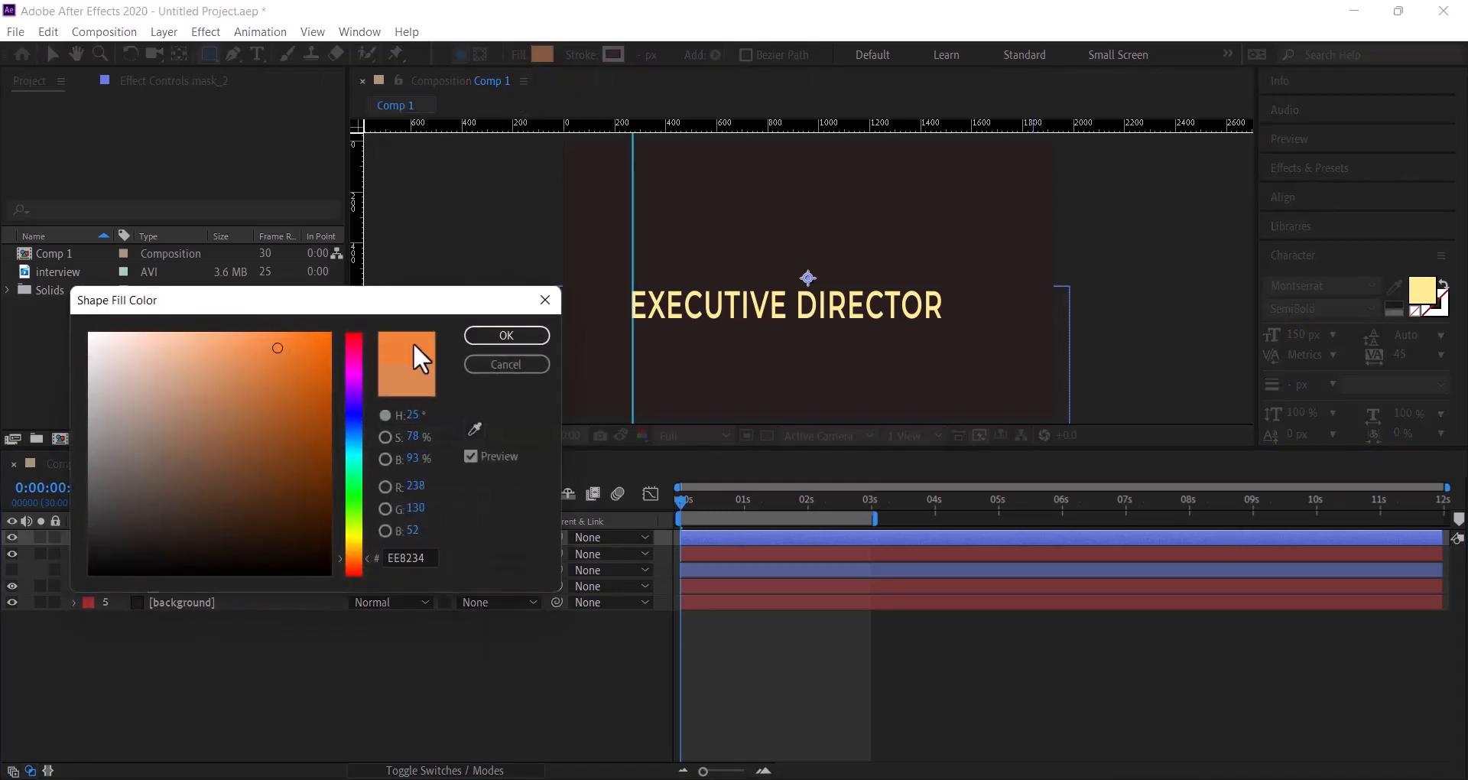
left_click(482, 337)
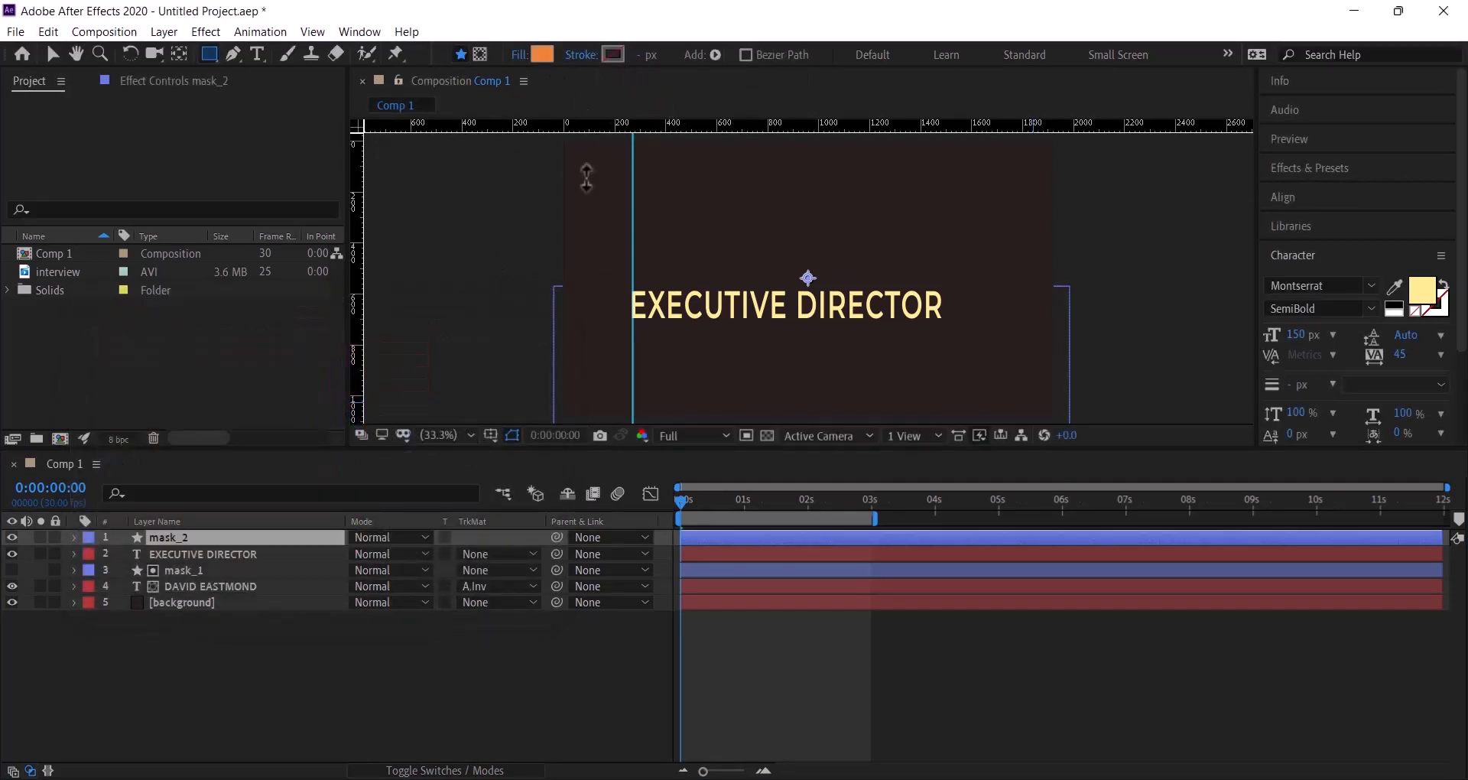
- Draw an orange rectangle on mask_2 across the comp top, ending just above EXECUTIVE DIRECTOR, then select EXECUTIVE DIRECTOR
left_click_drag(561, 135, 1063, 289)
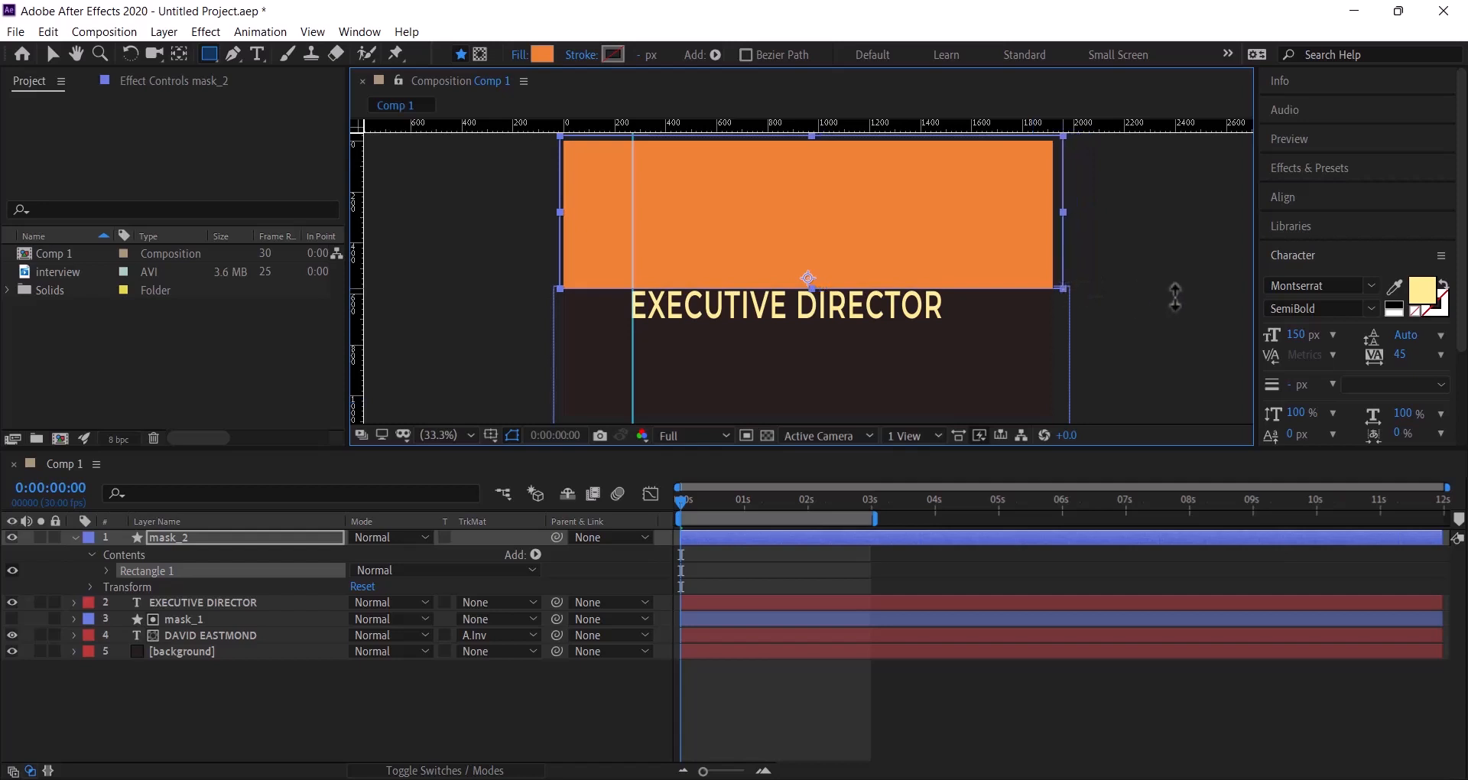
left_click(74, 536)
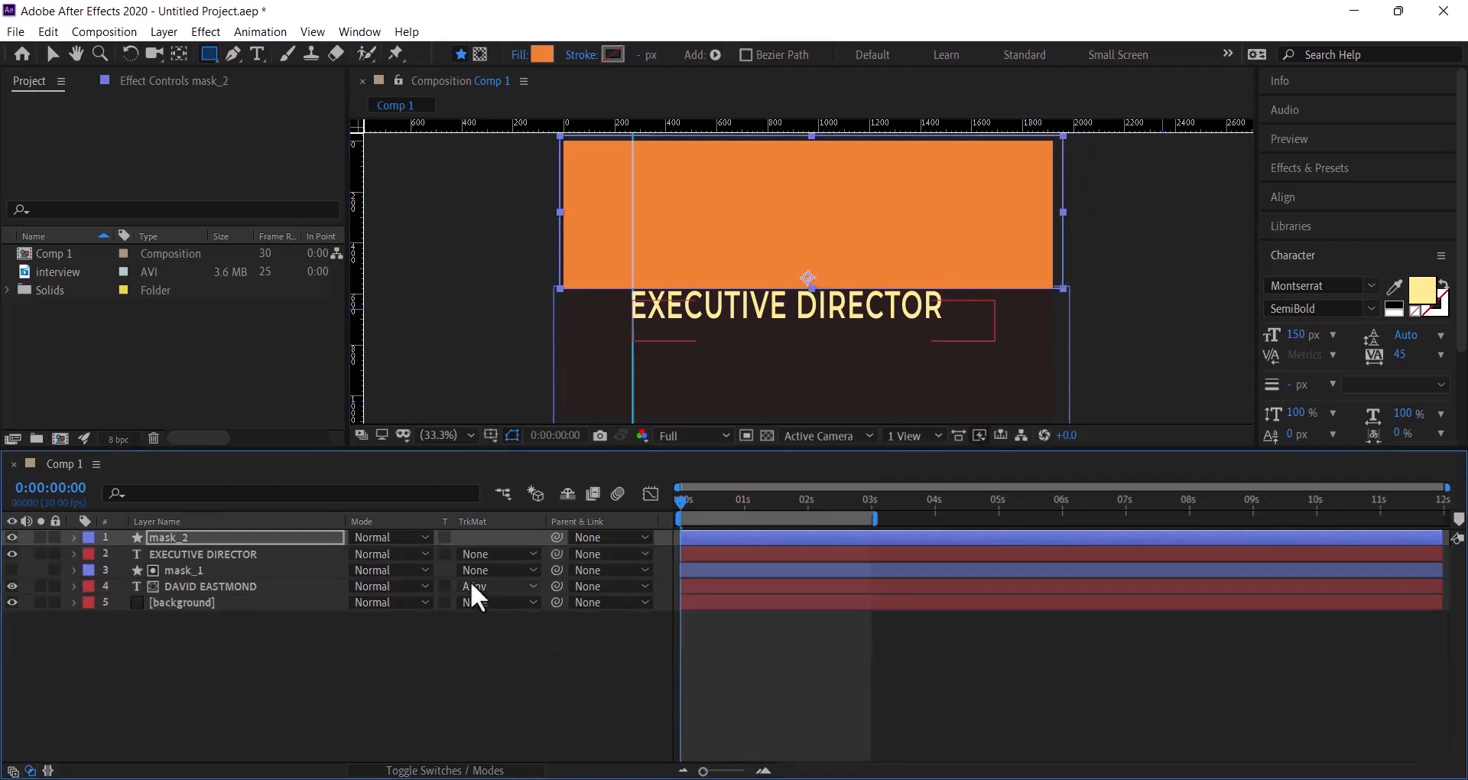
left_click(50, 56)
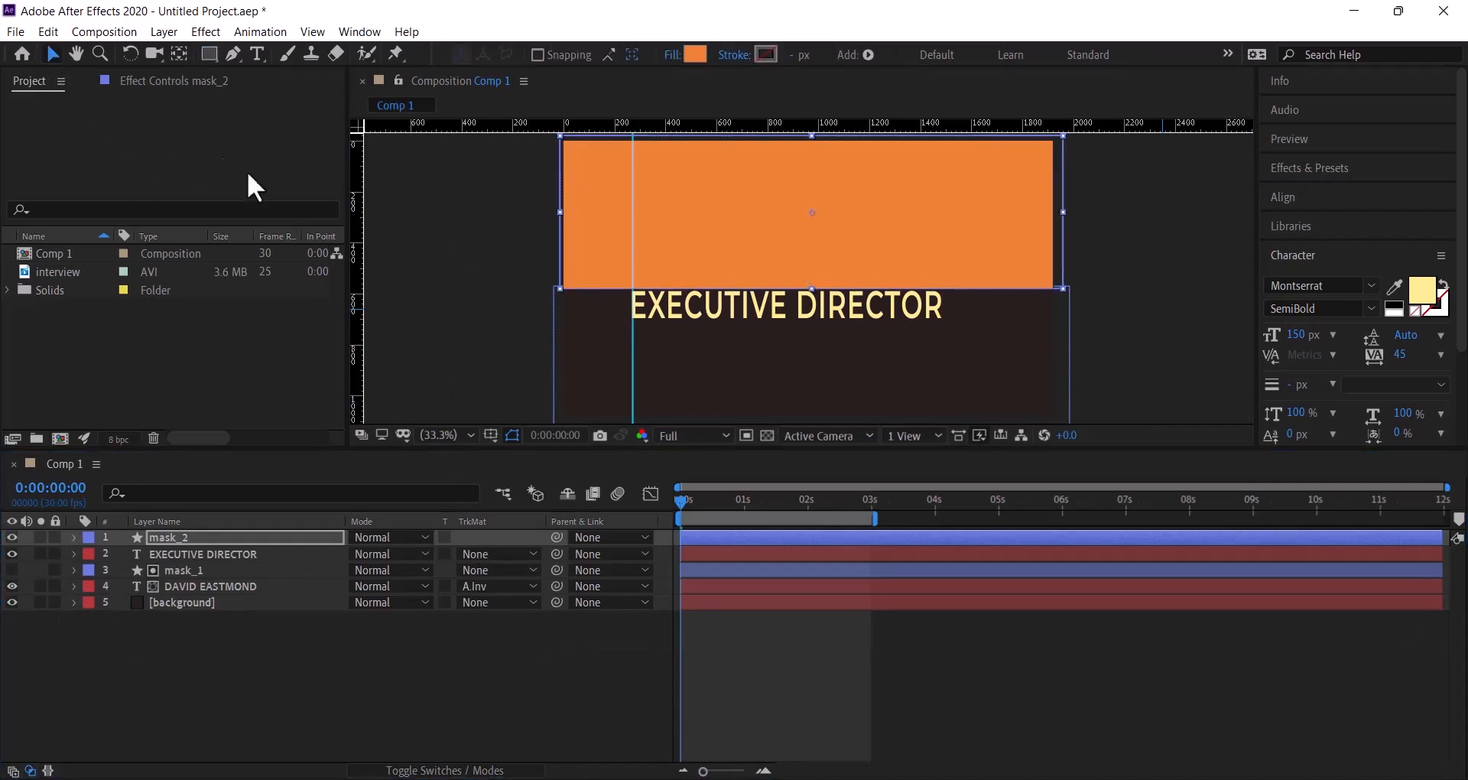
left_click(786, 320)
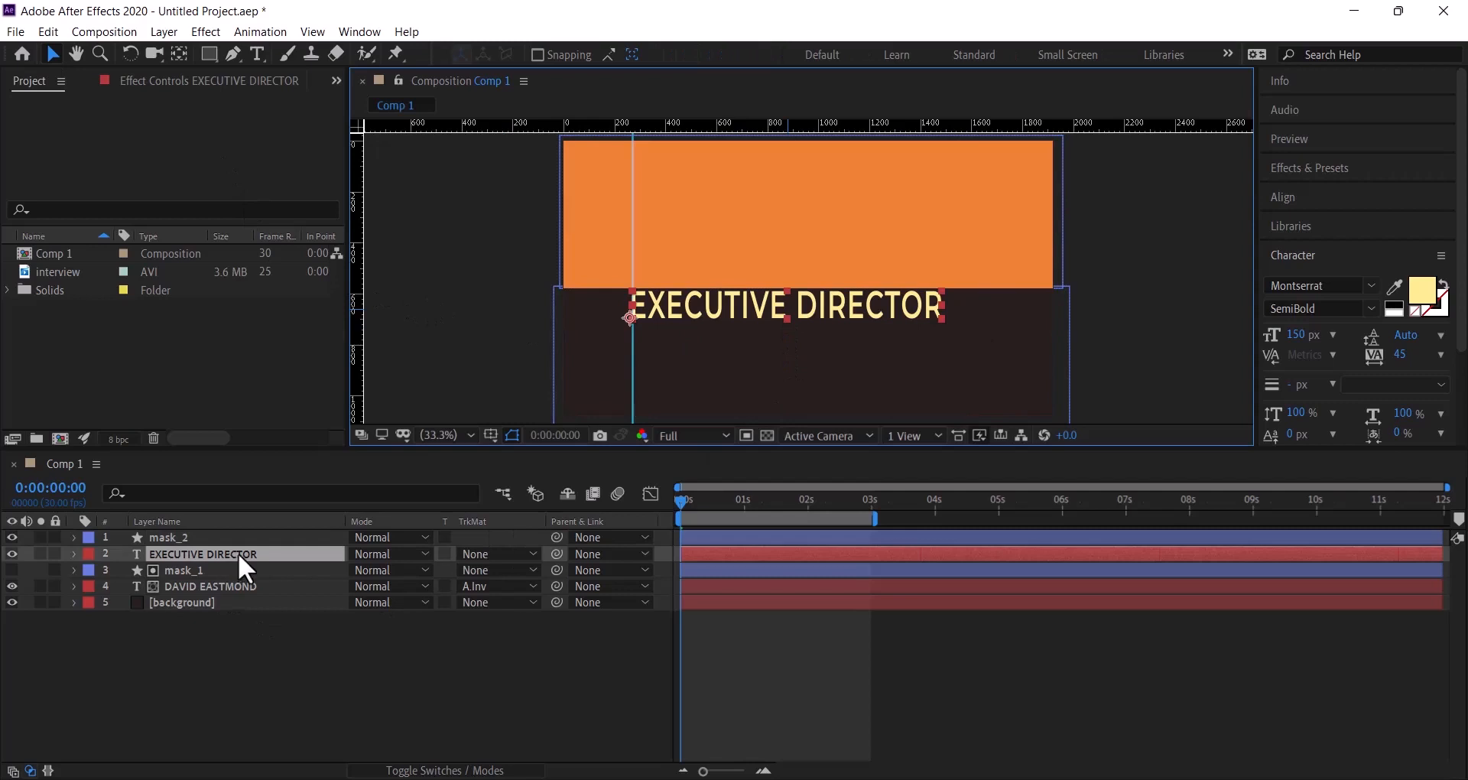
left_click(74, 553)
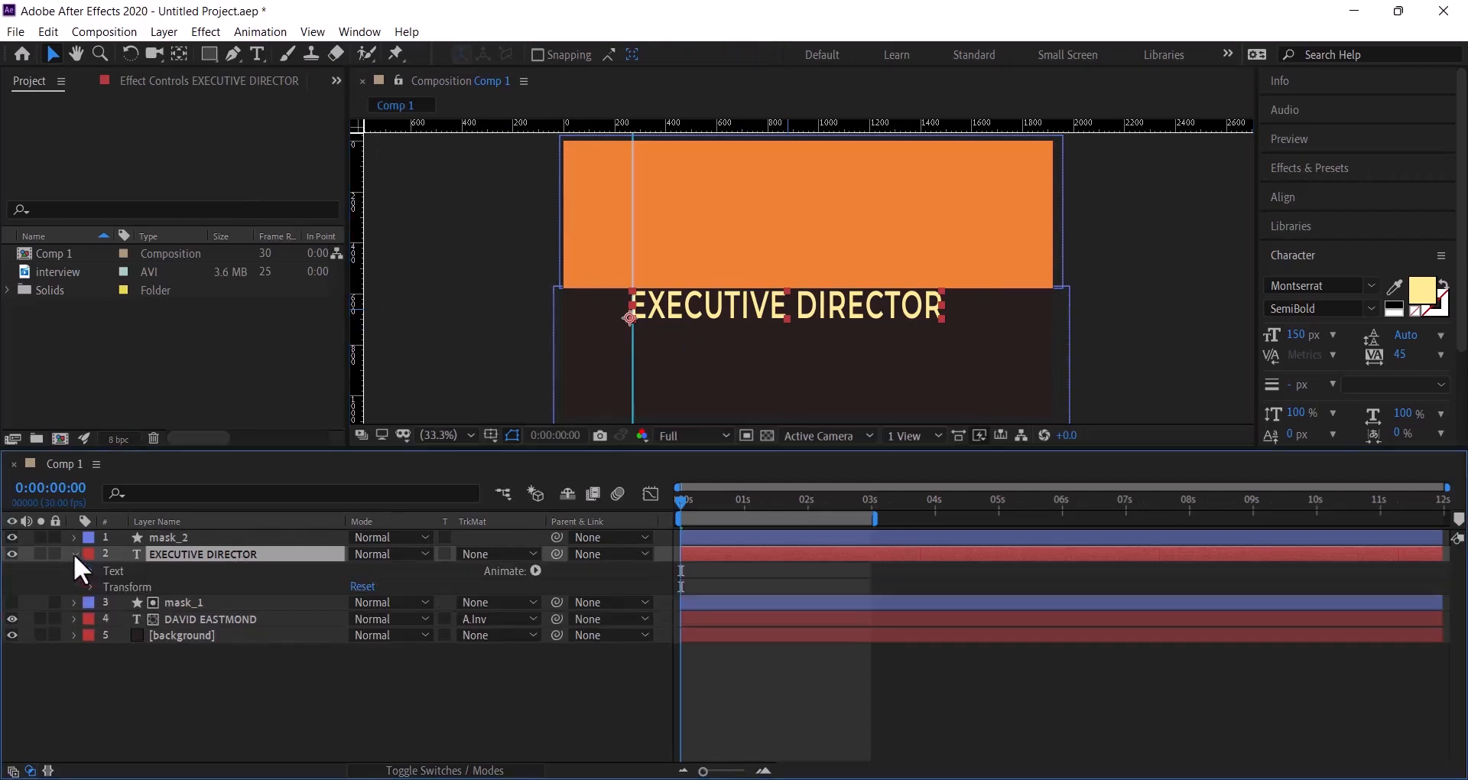
left_click(536, 571)
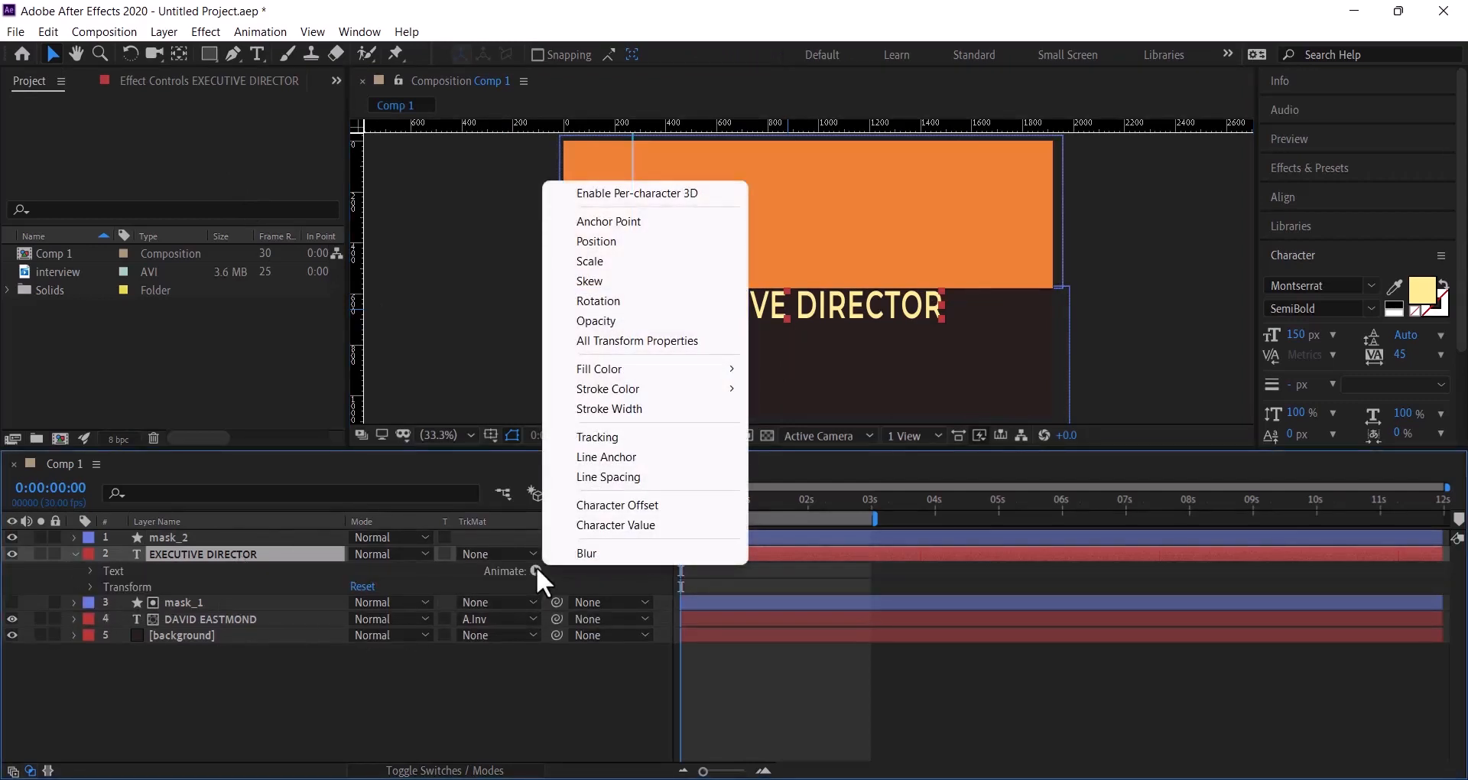
- Add a Position animator to EXECUTIVE DIRECTOR, keyframed at 0 s, raising the letters to 0,-141
left_click(622, 243)
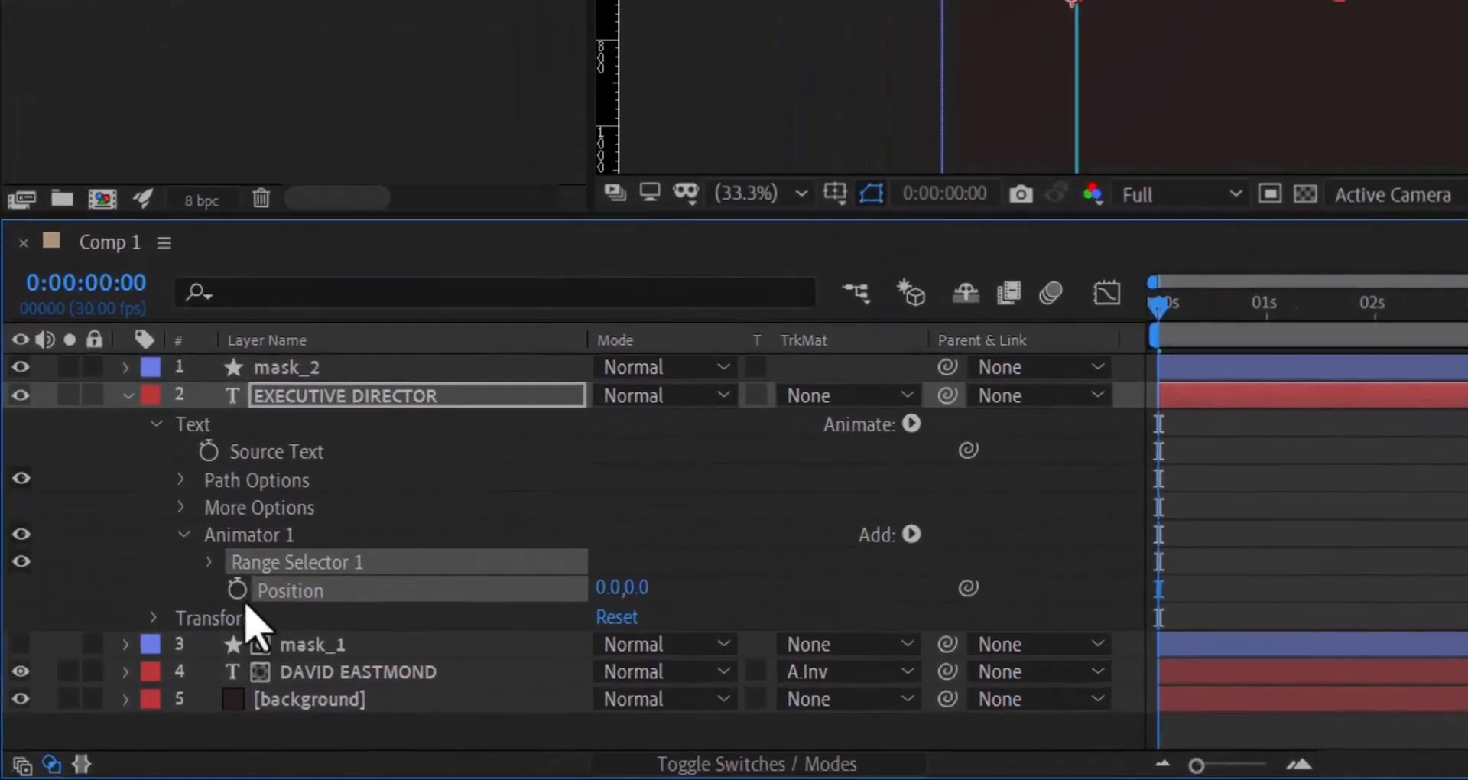
left_click(238, 596)
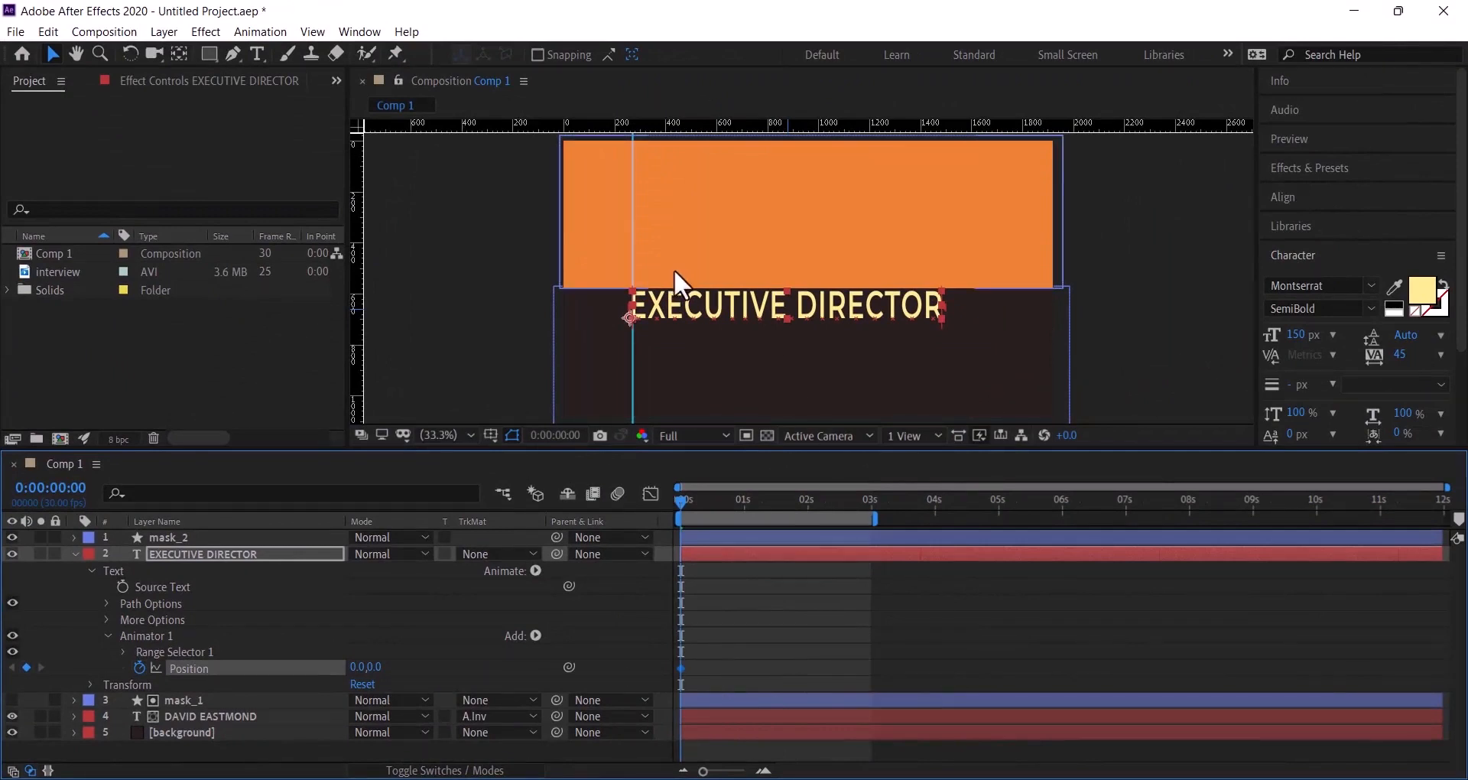
left_click(705, 307)
left_click_drag(705, 306, 706, 272)
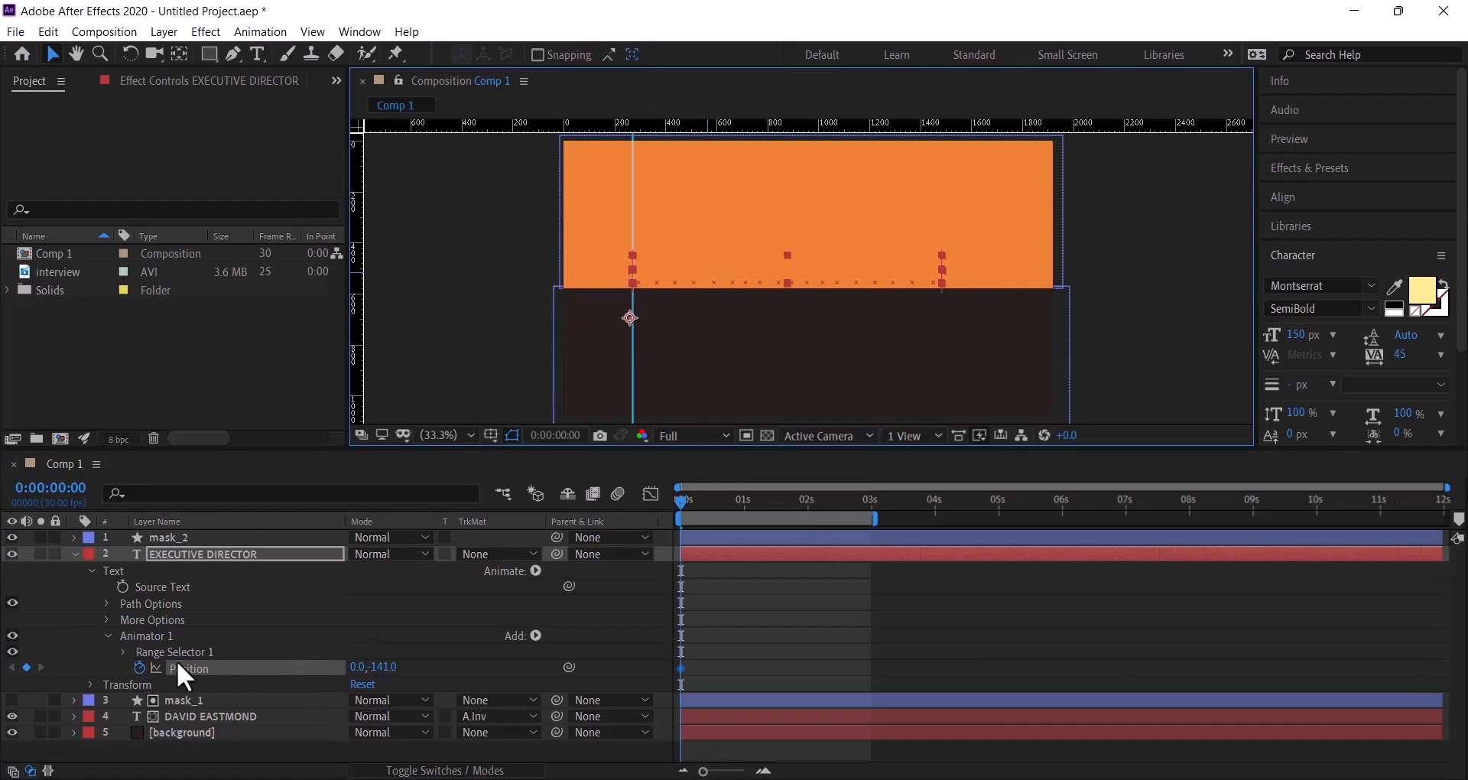
left_click(123, 652)
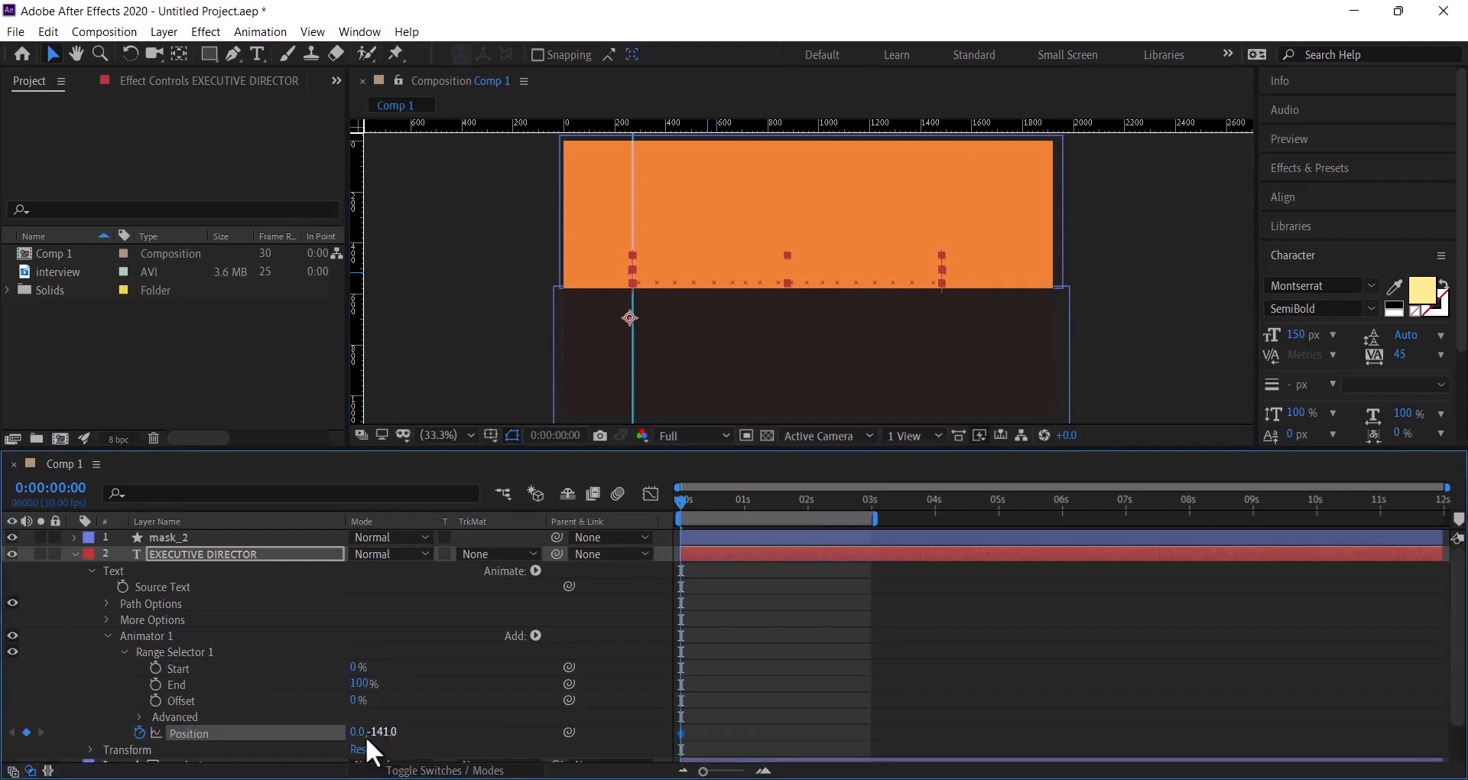
- Keyframe the EXECUTIVE DIRECTOR range selector Offset from 0 s up to 100% at 2 s
left_click(156, 700)
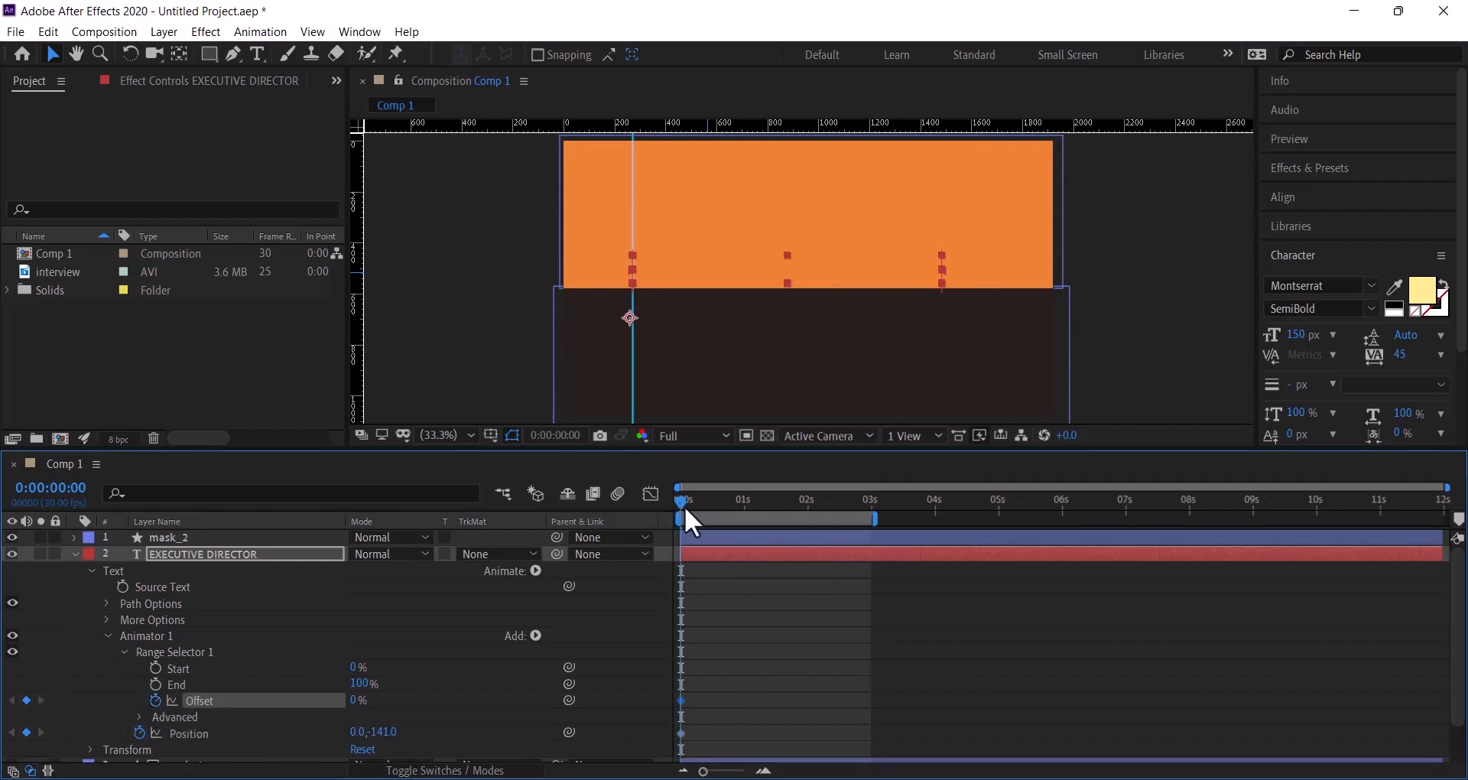
left_click_drag(684, 499, 806, 517)
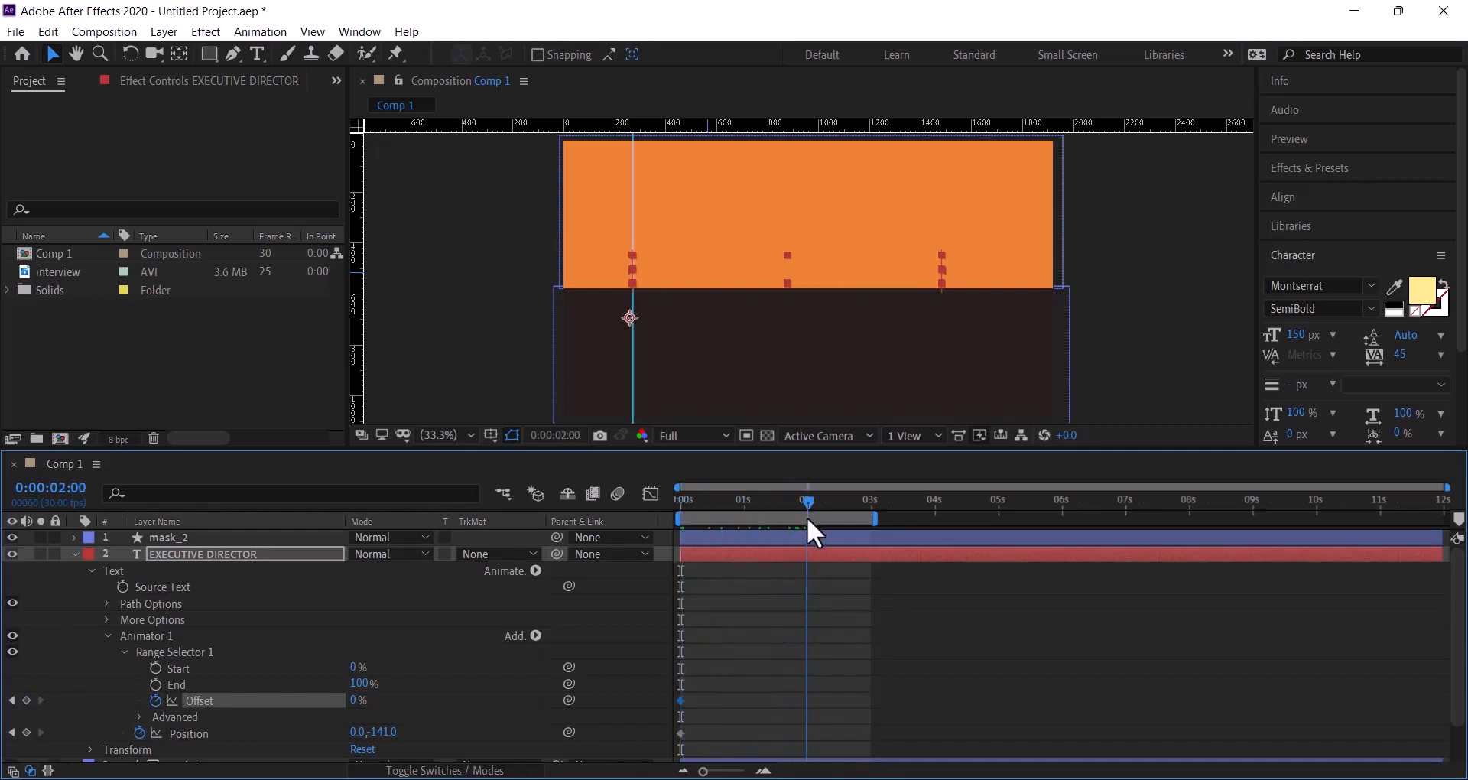
left_click_drag(352, 702, 525, 713)
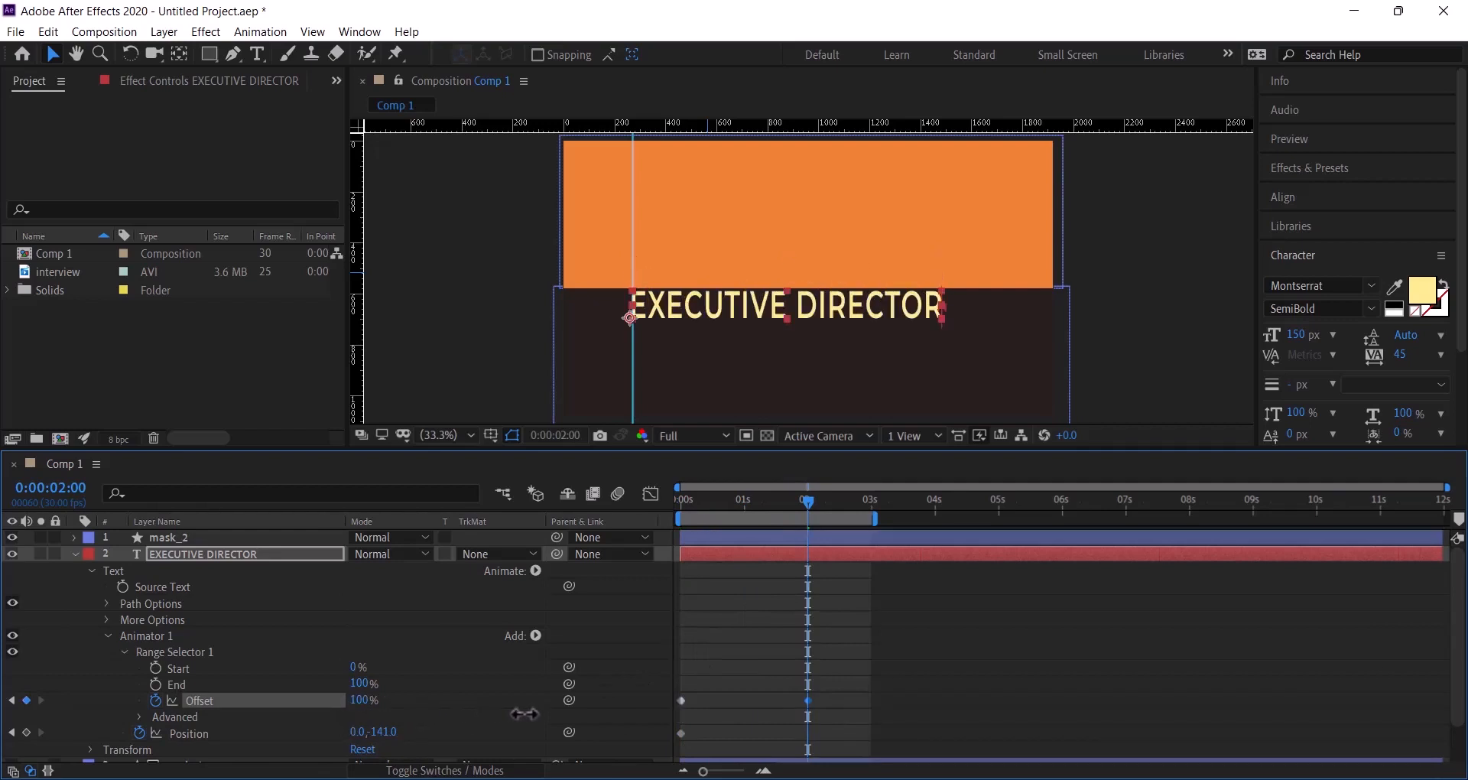
- Apply Easy Ease to both Offset keyframes and shape the speed curve for a fast start
left_click_drag(835, 676, 670, 712)
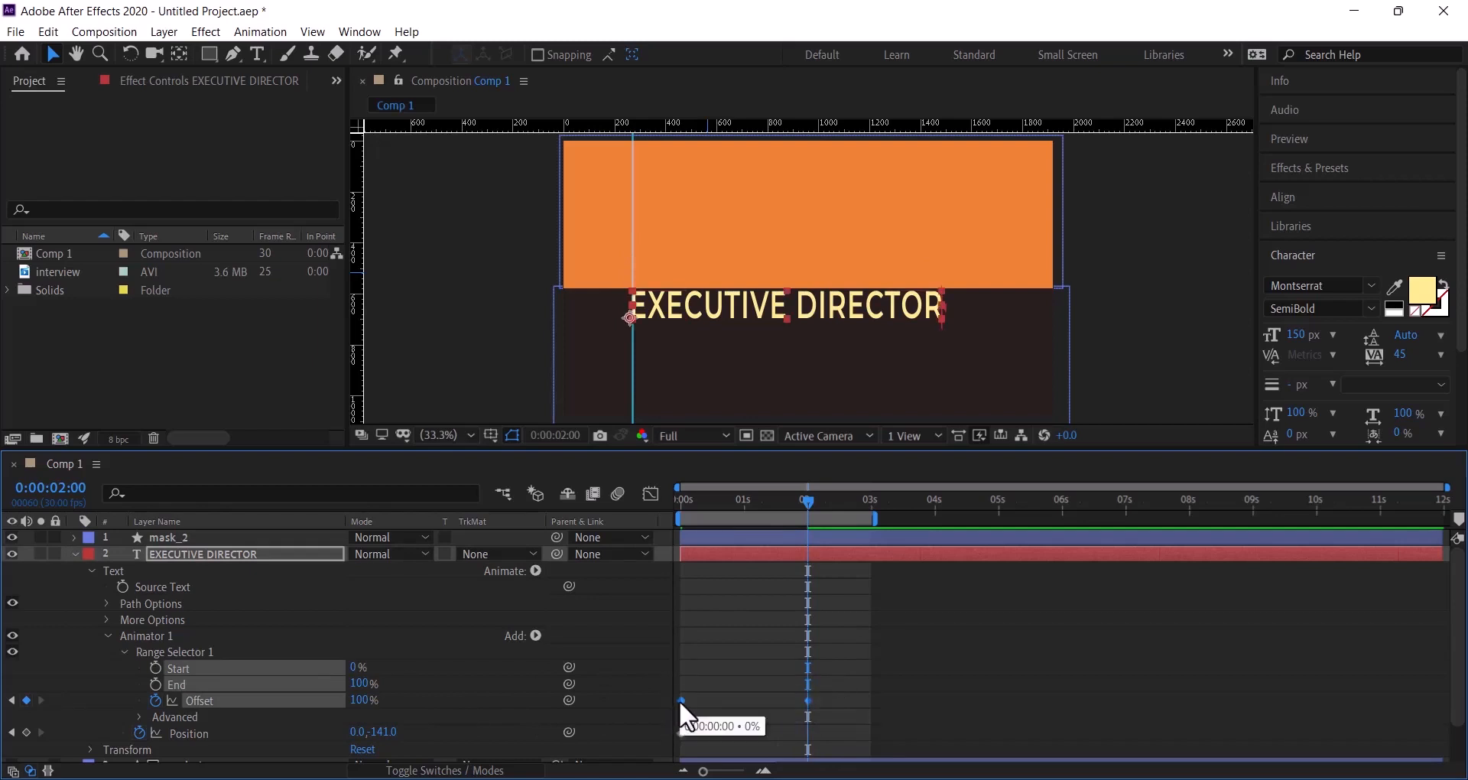
right_click(679, 700)
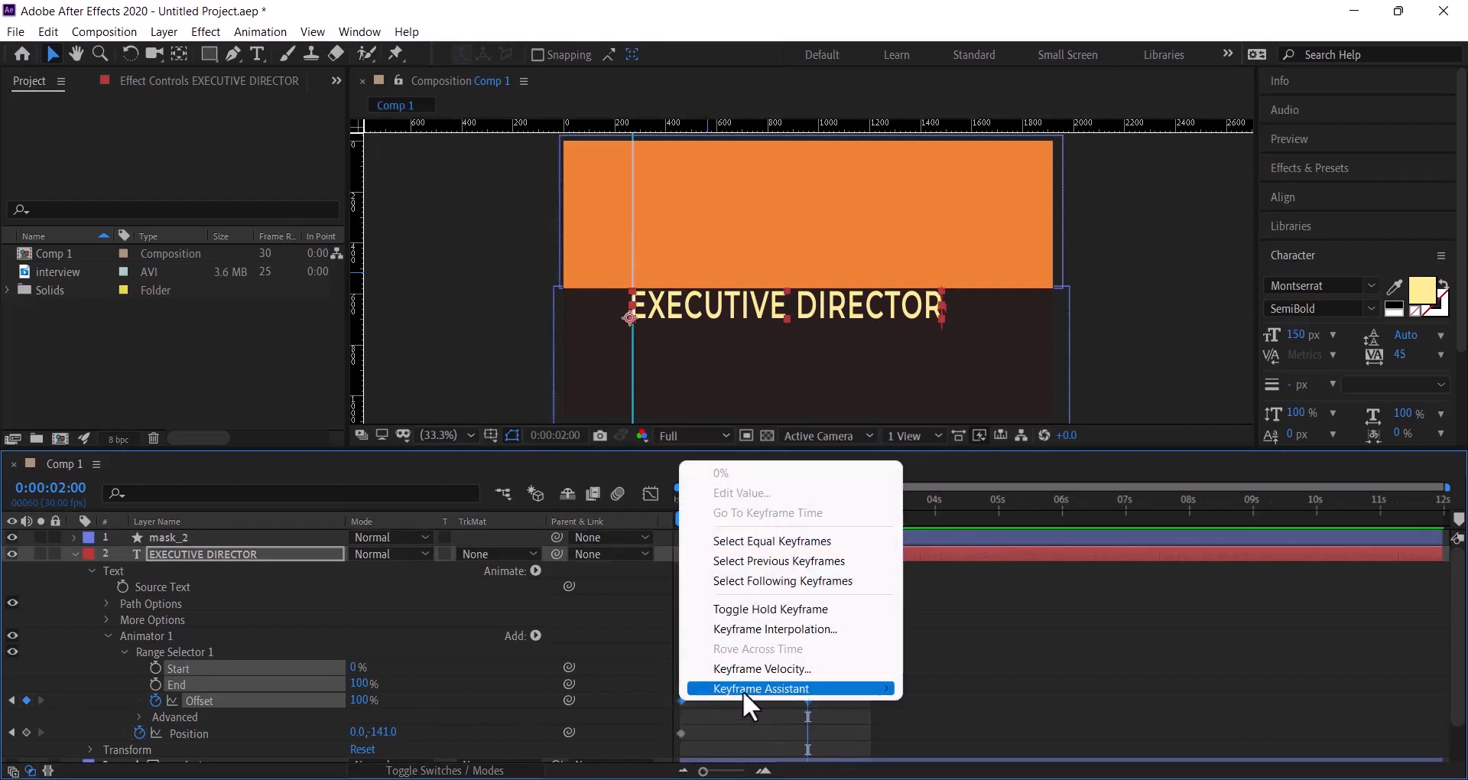
mouse_move(809, 689)
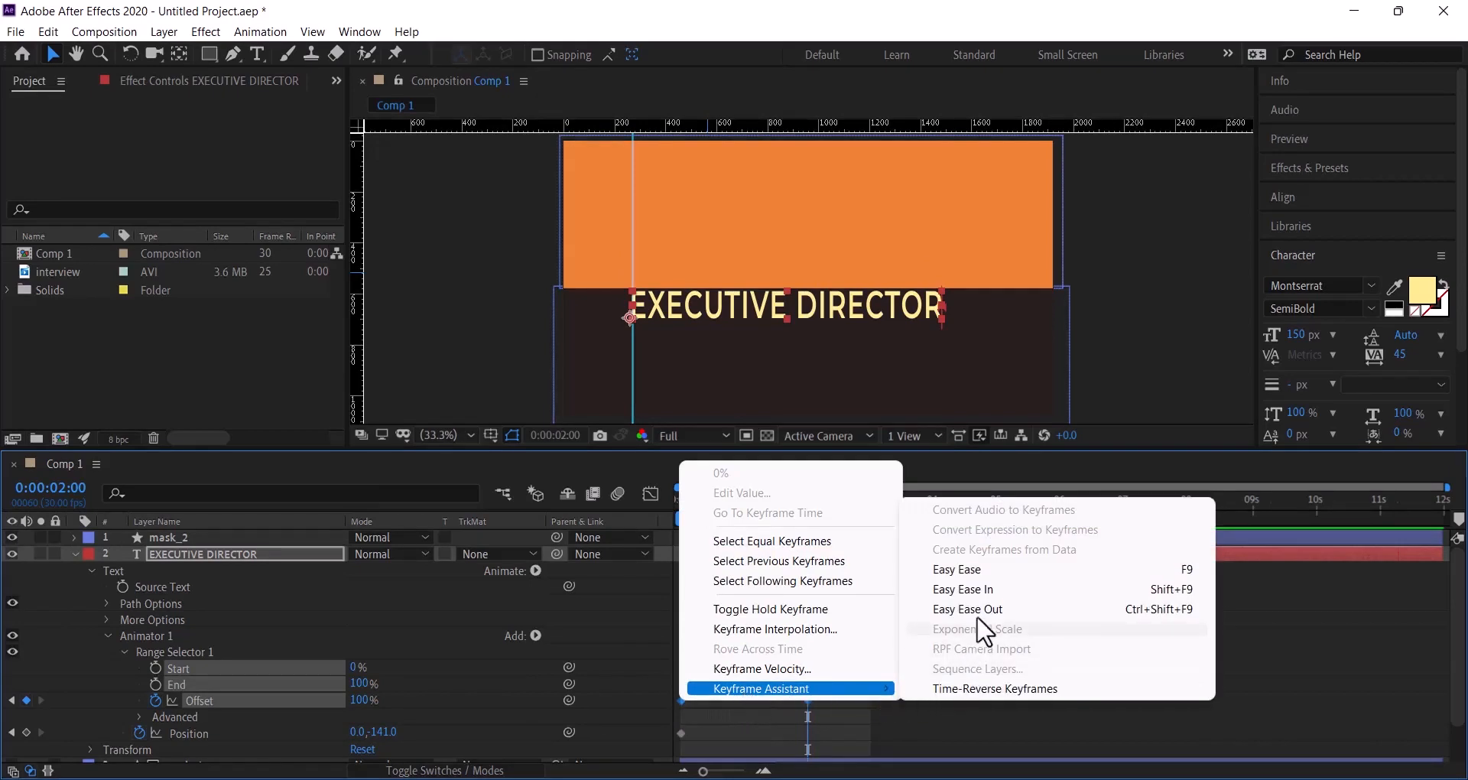
left_click(985, 569)
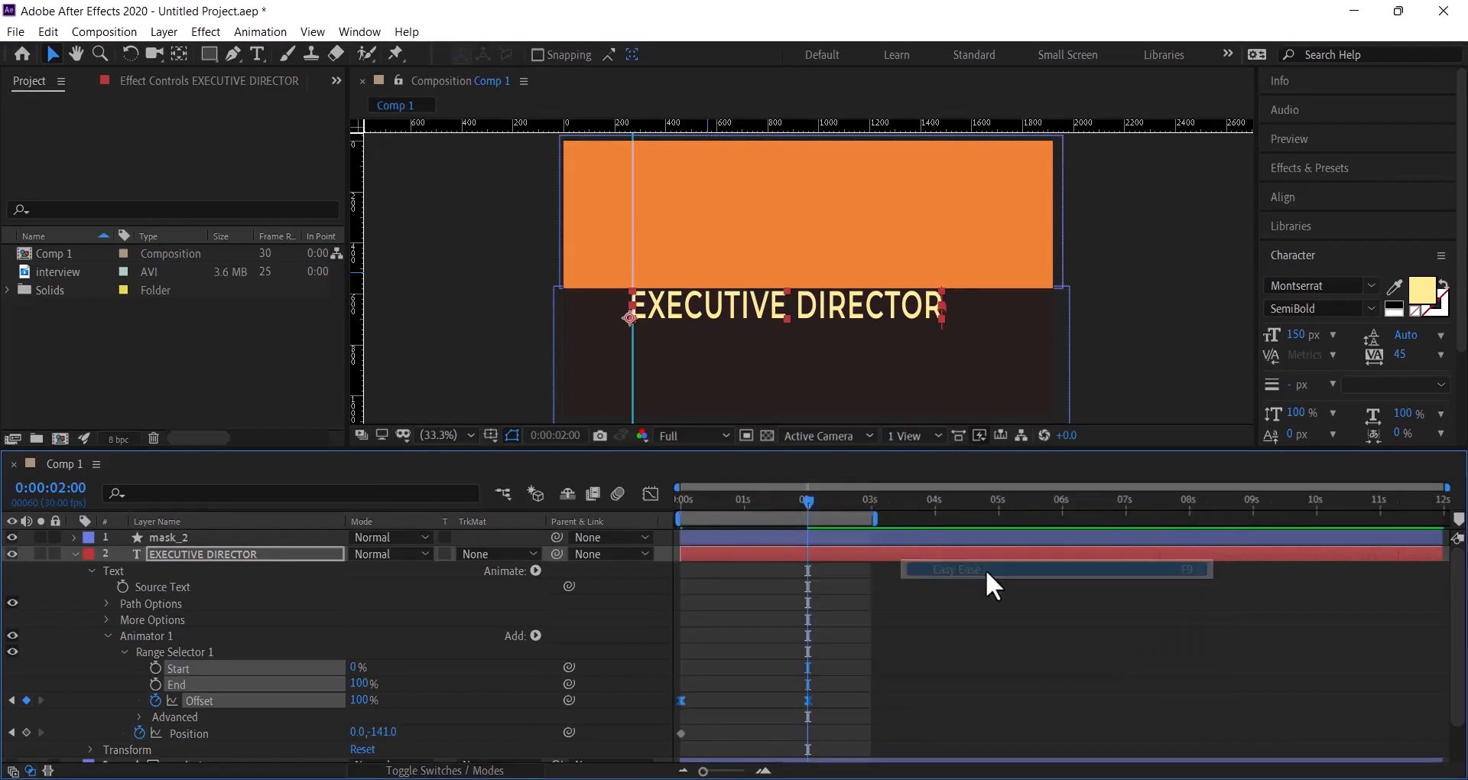
left_click(650, 494)
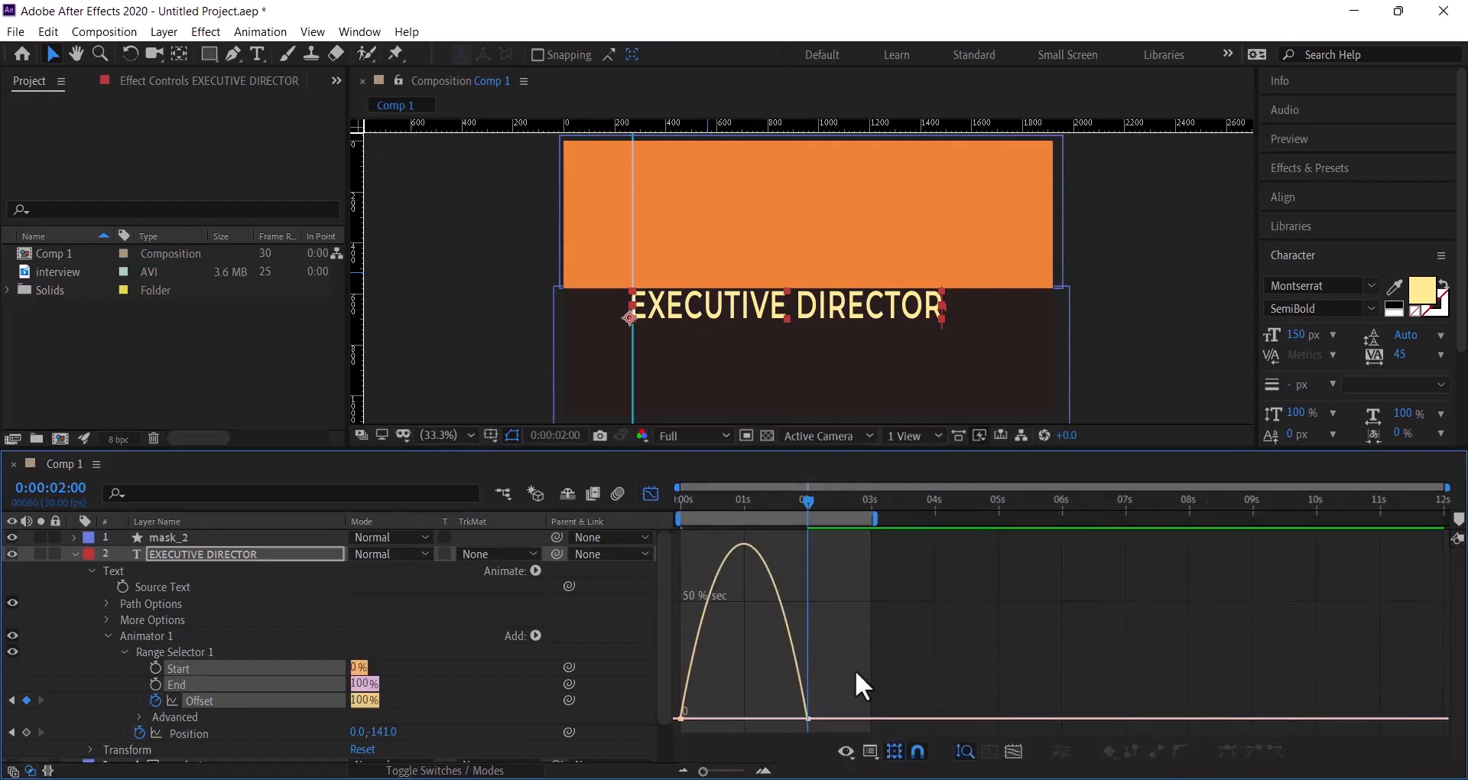
left_click_drag(832, 711, 734, 719)
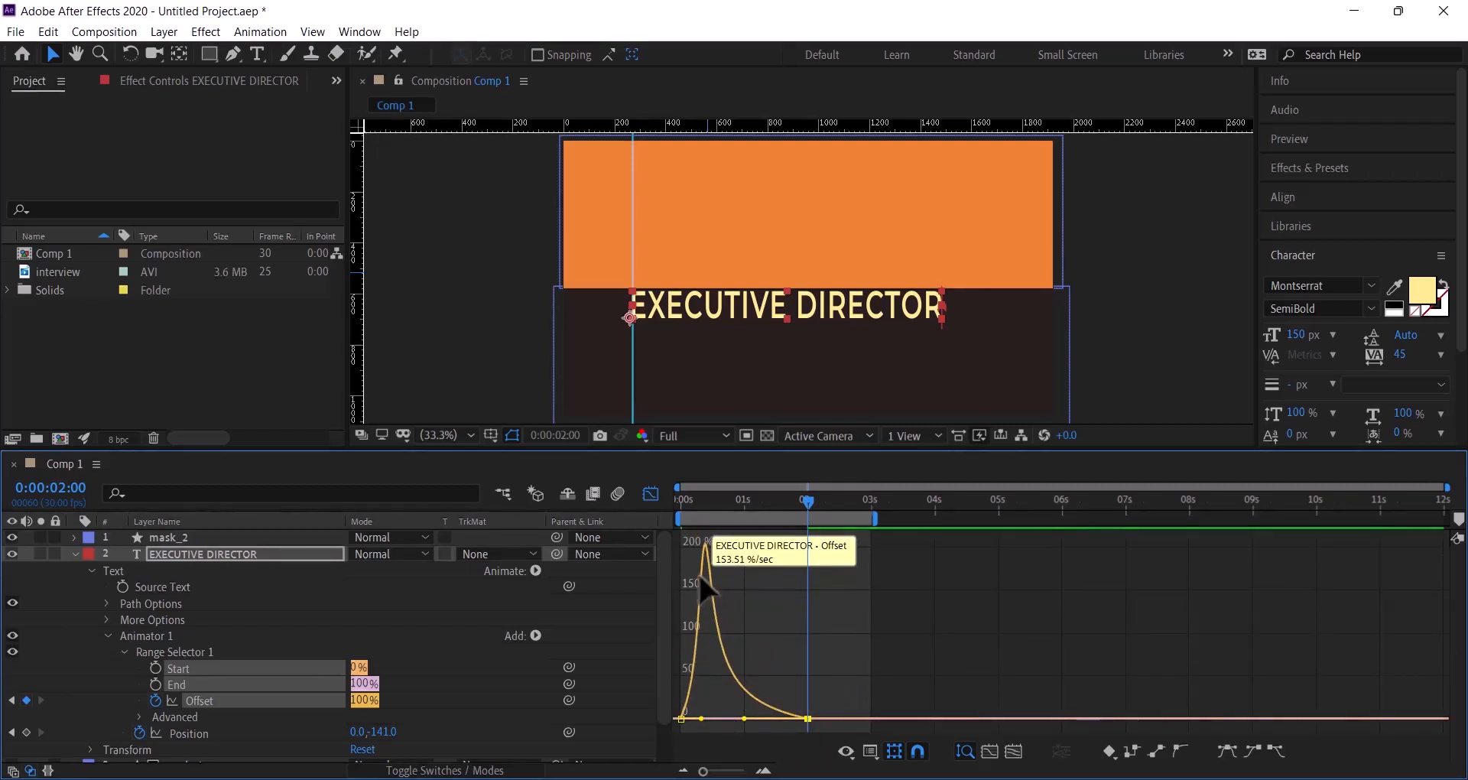
left_click(650, 494)
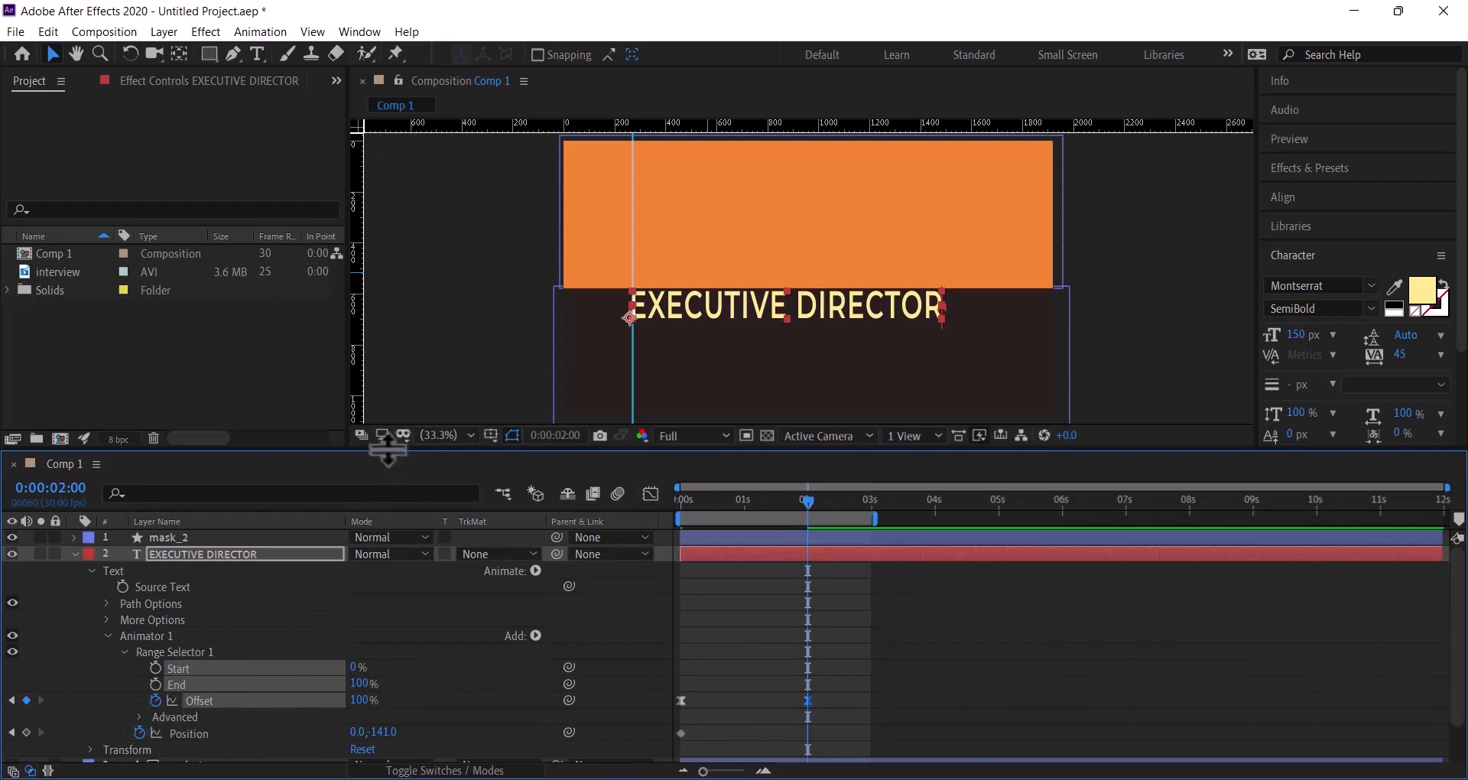
- Set the EXECUTIVE DIRECTOR range selector's Advanced Shape to Ramp Up
left_click_drag(388, 451, 388, 376)
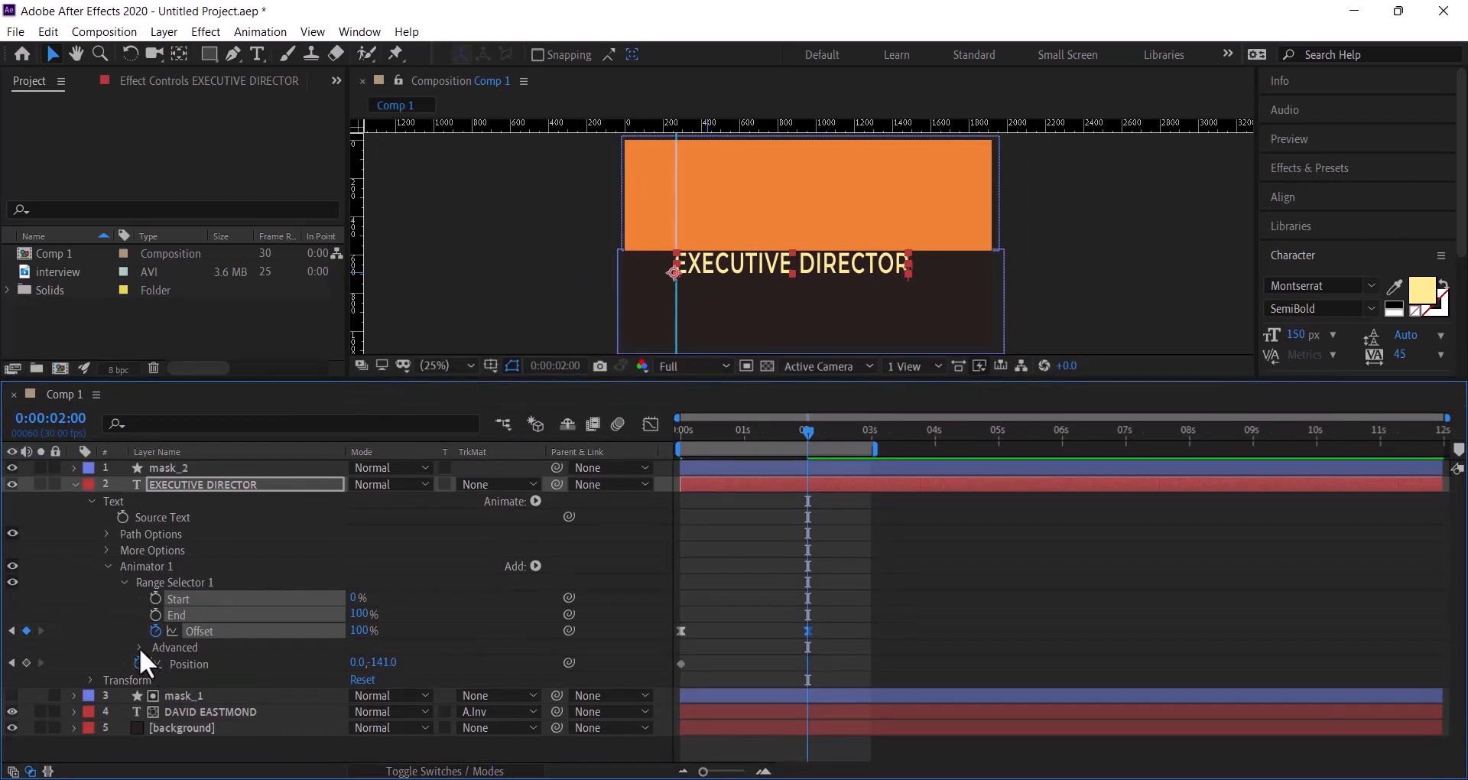
left_click(139, 648)
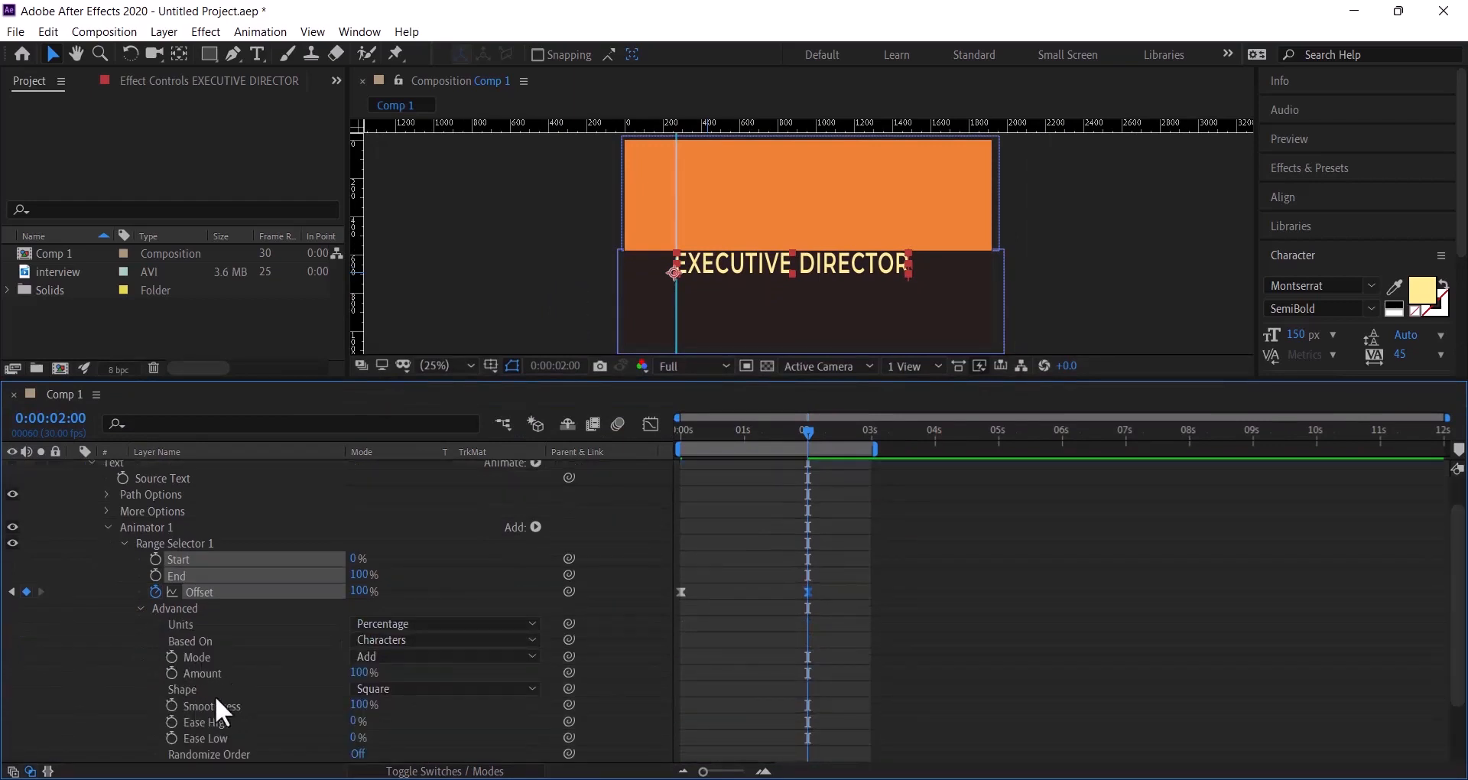
left_click(441, 691)
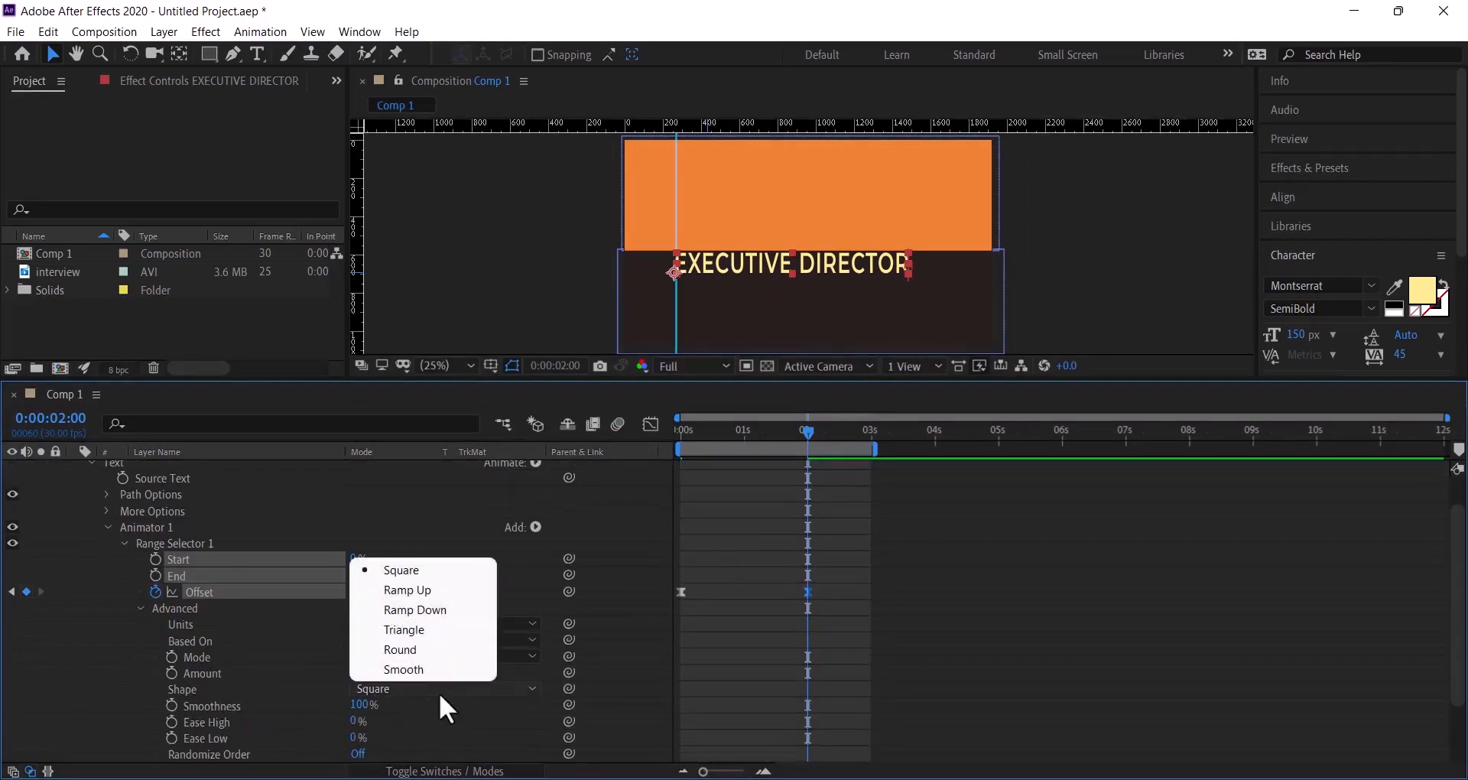
left_click(436, 591)
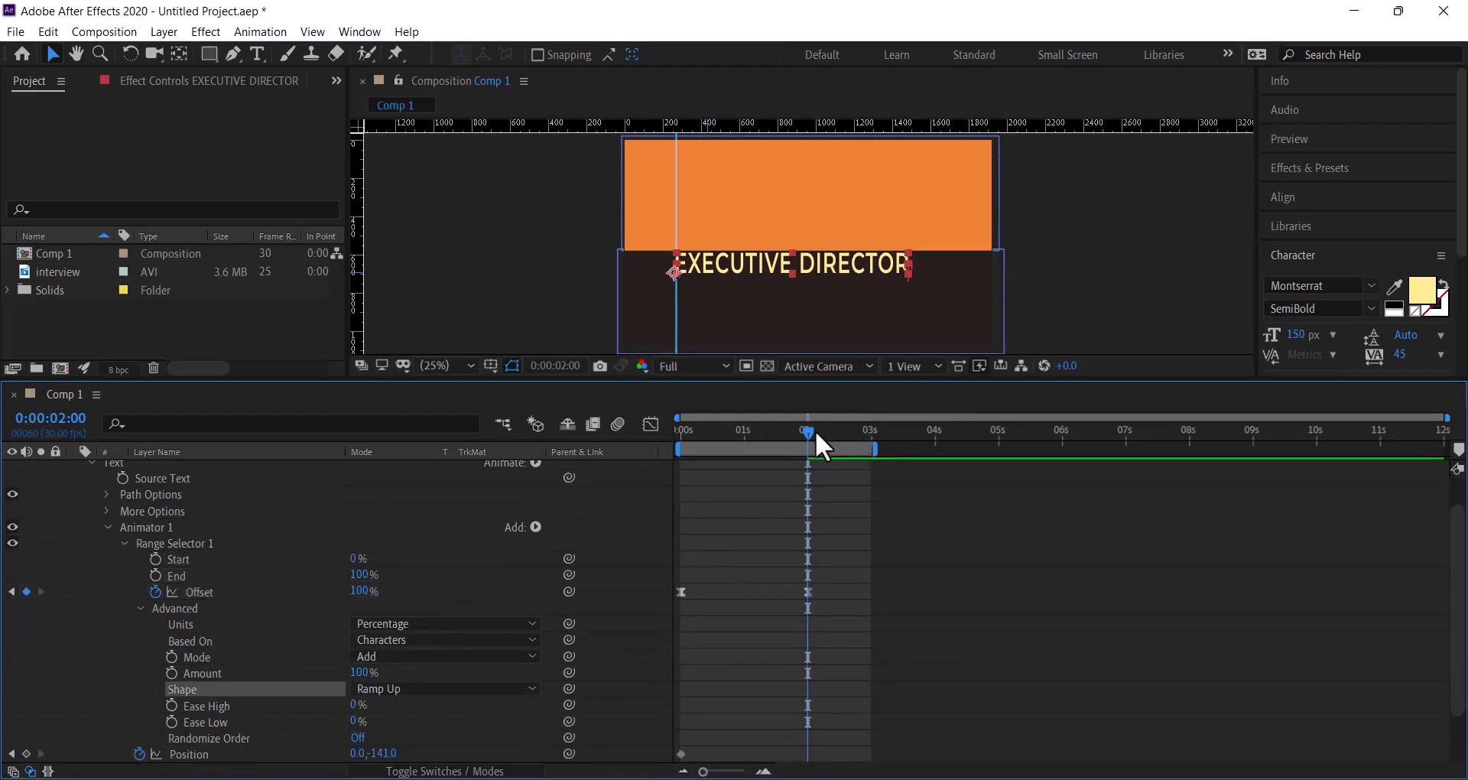
- Set Offset to -100% at 0 s and collapse the EXECUTIVE DIRECTOR layer
left_click_drag(802, 429, 649, 434)
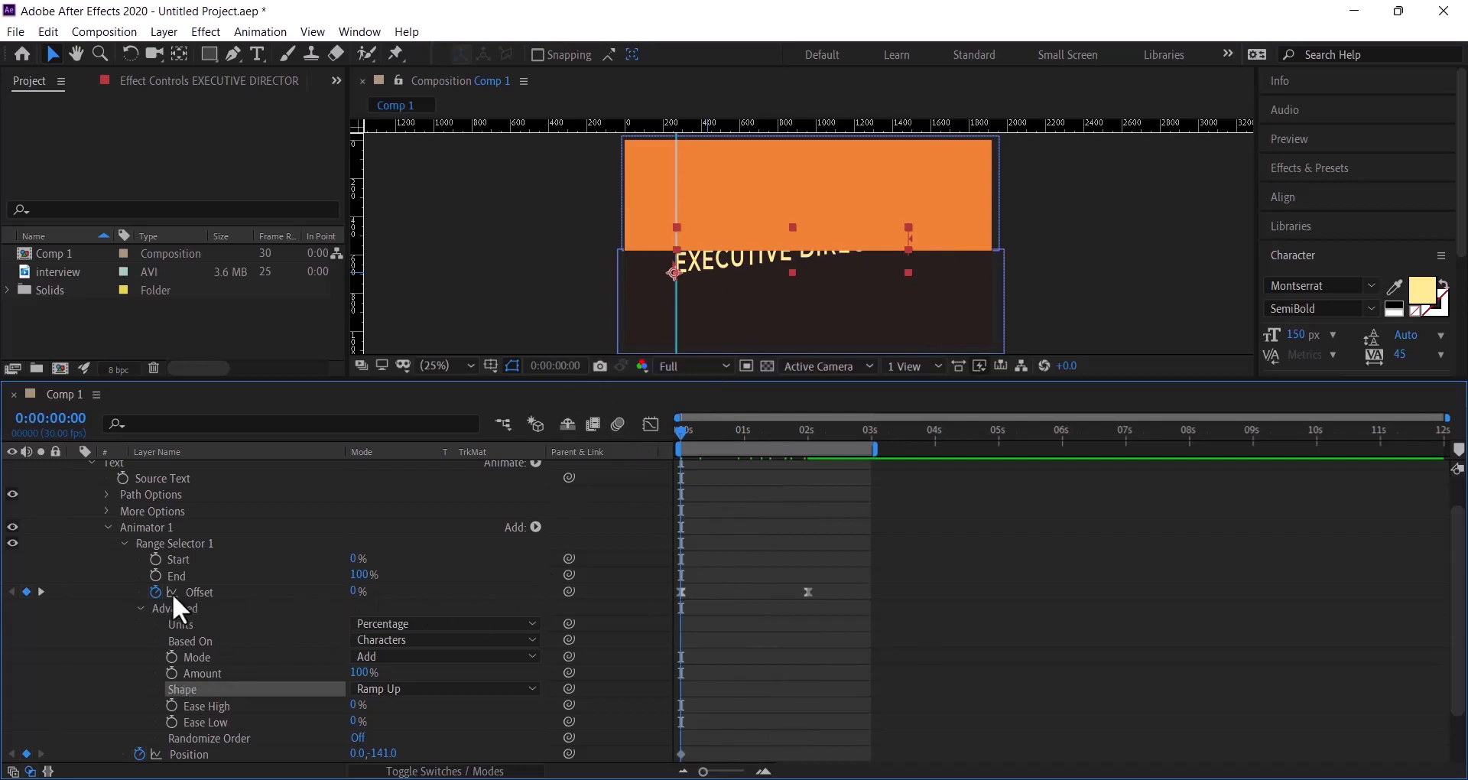
left_click_drag(356, 598, 230, 591)
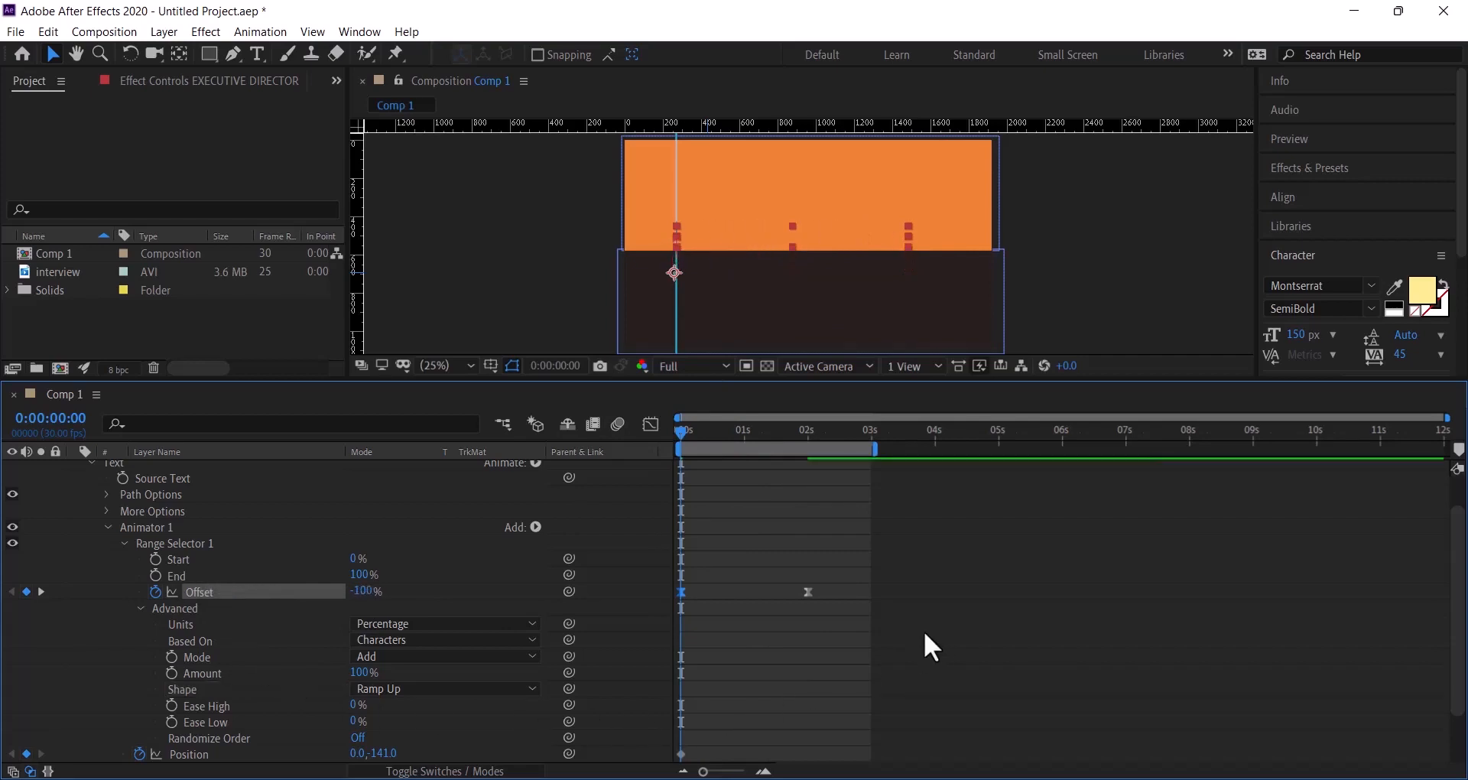
left_click(107, 528)
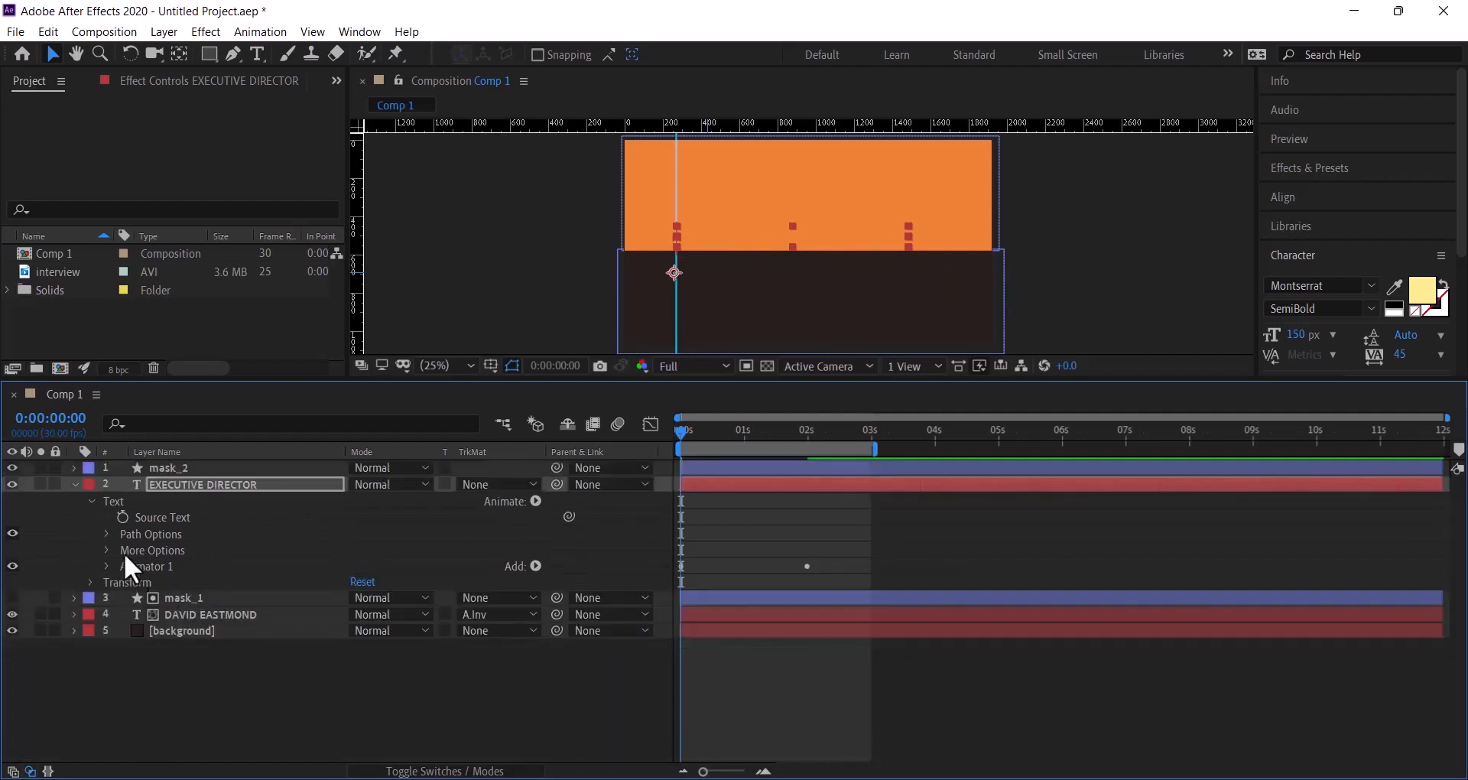
left_click(91, 502)
left_click(75, 486)
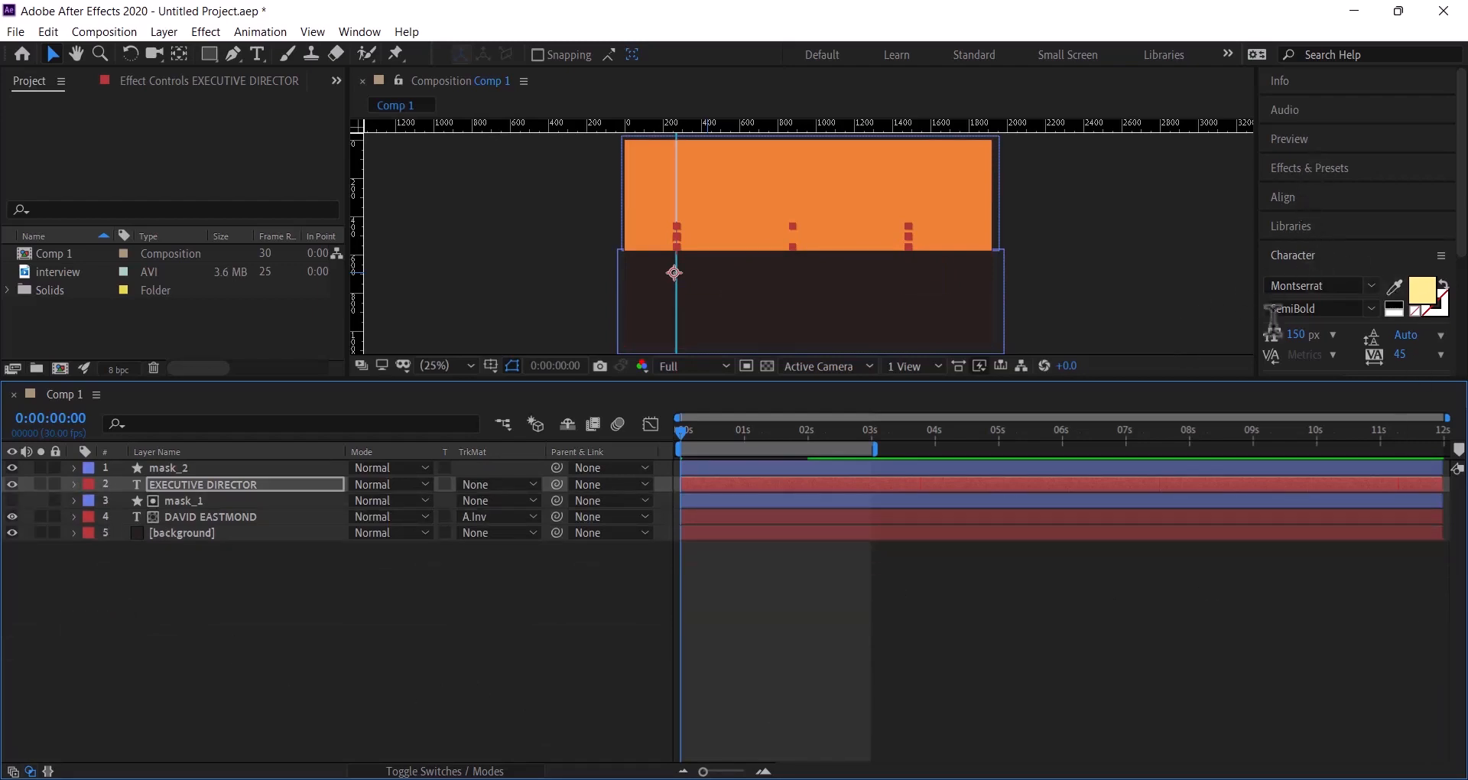
- Preview the title animation, then return to the first frame
left_click(1205, 273)
key("space")
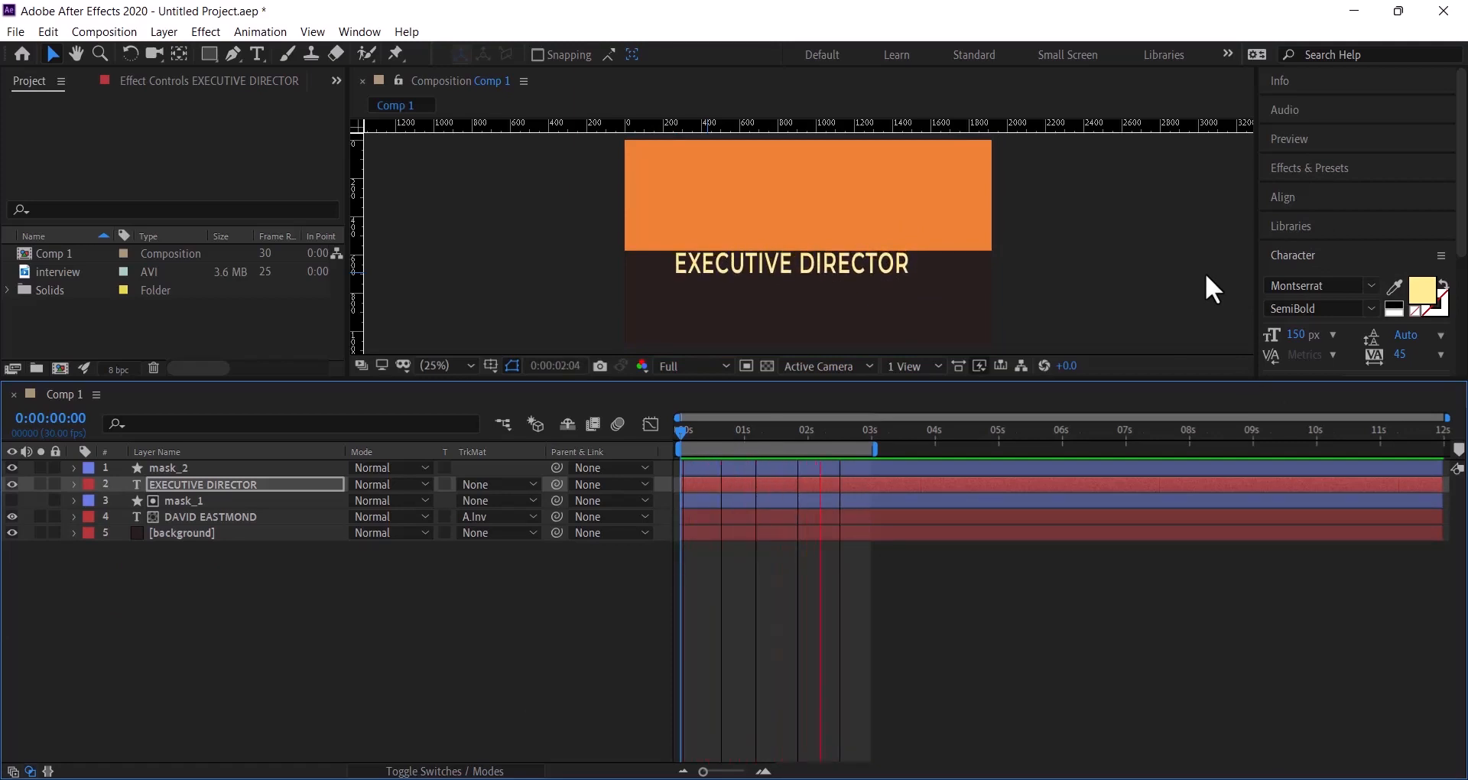
key("space")
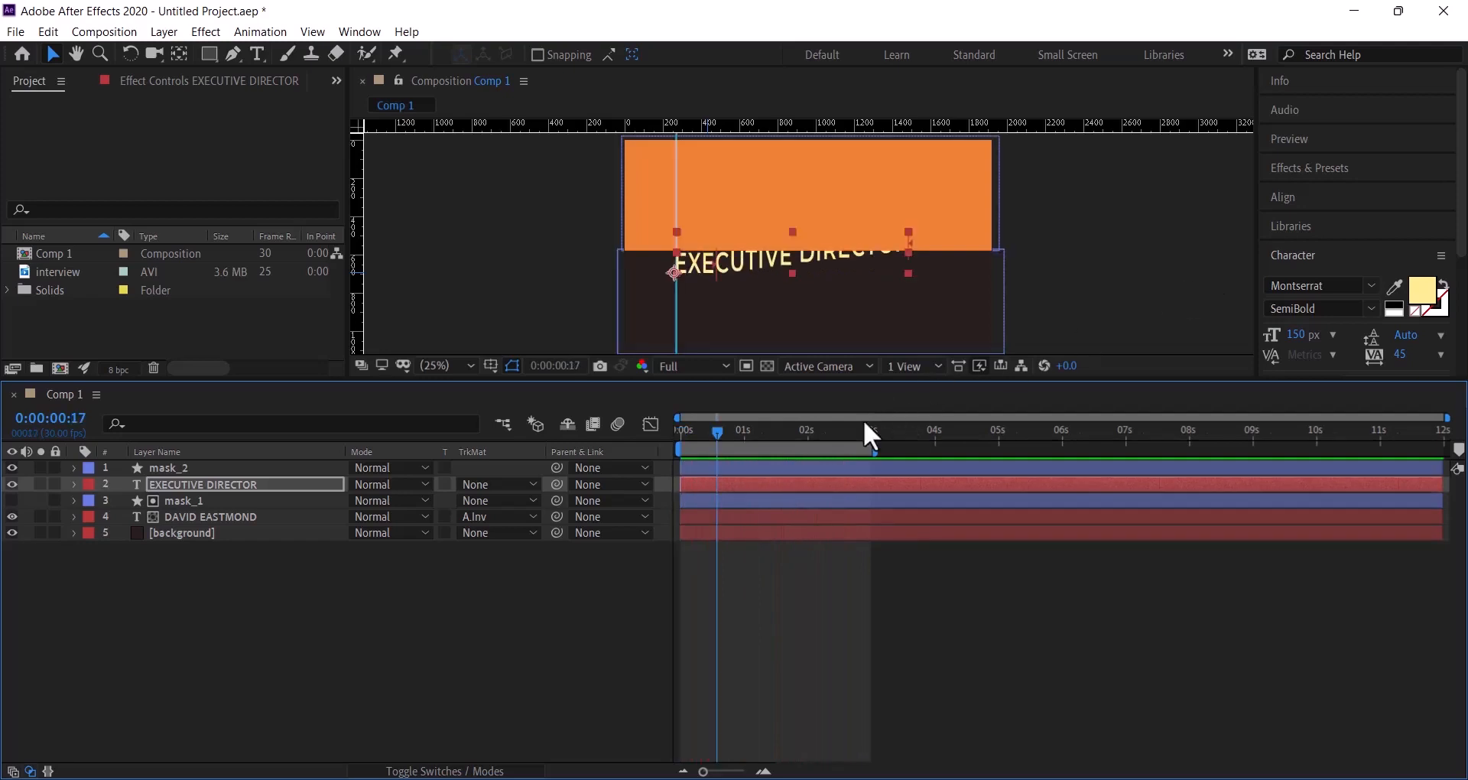
left_click_drag(714, 429, 663, 430)
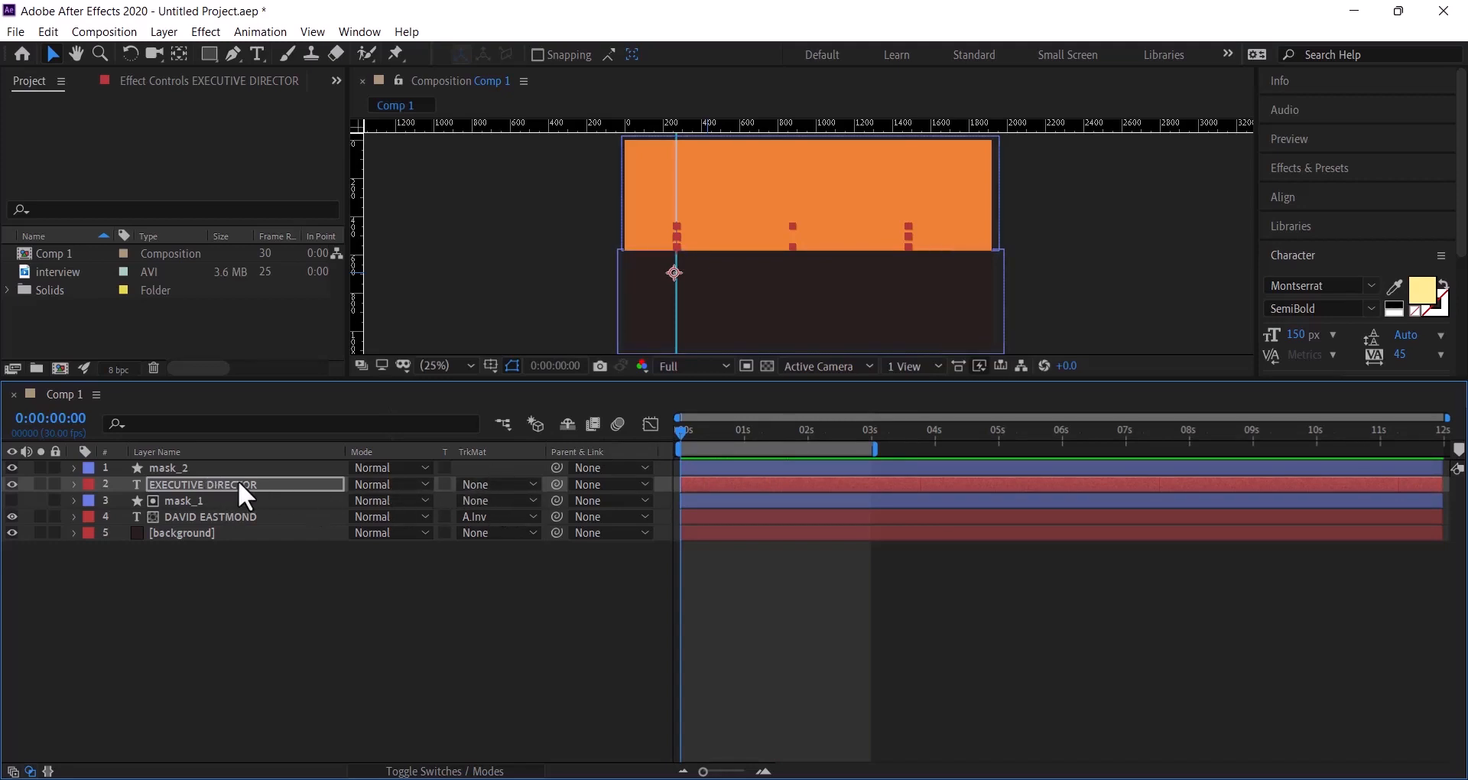
- Set EXECUTIVE DIRECTOR's track matte to Alpha Inverted Matte "mask_2" and preview the reveal
left_click(497, 488)
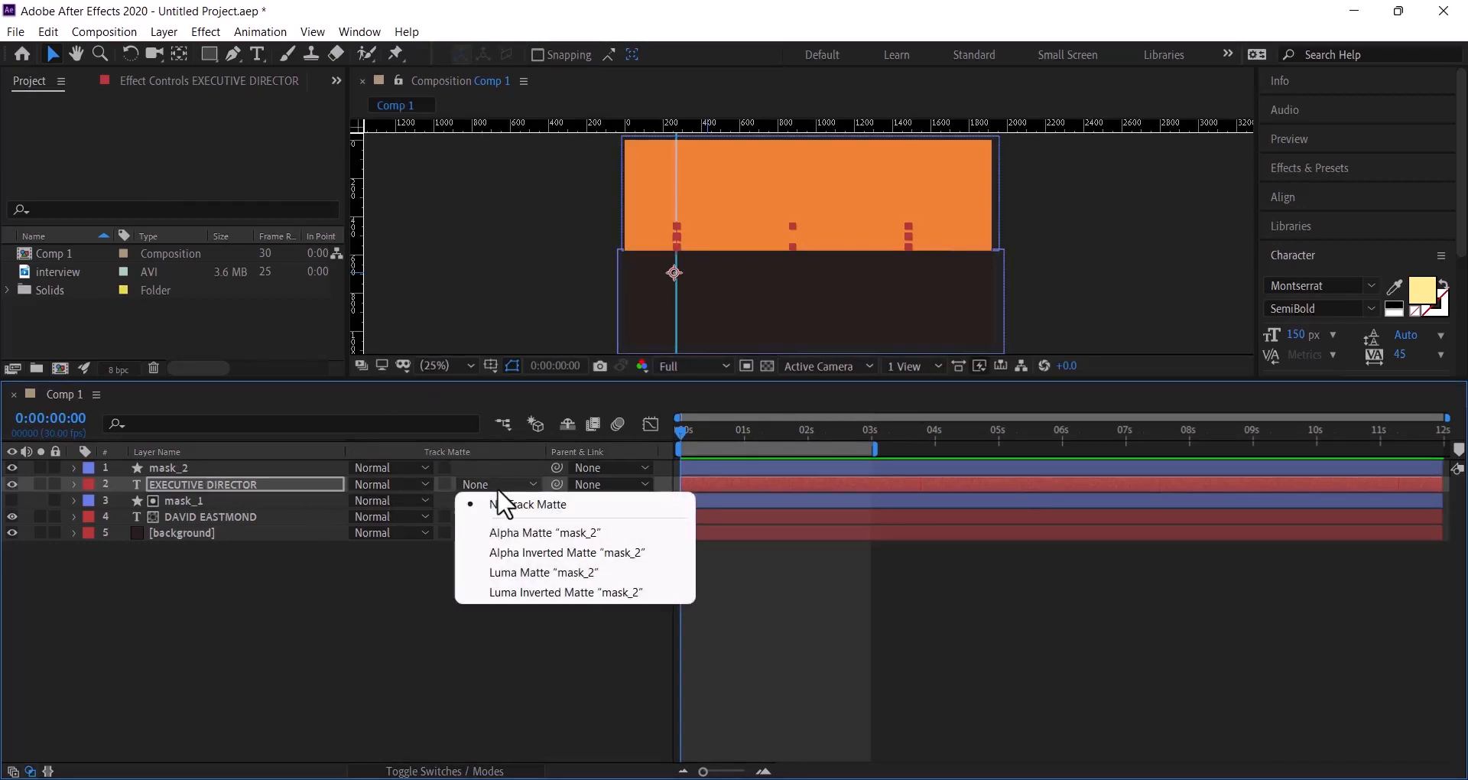
left_click(581, 552)
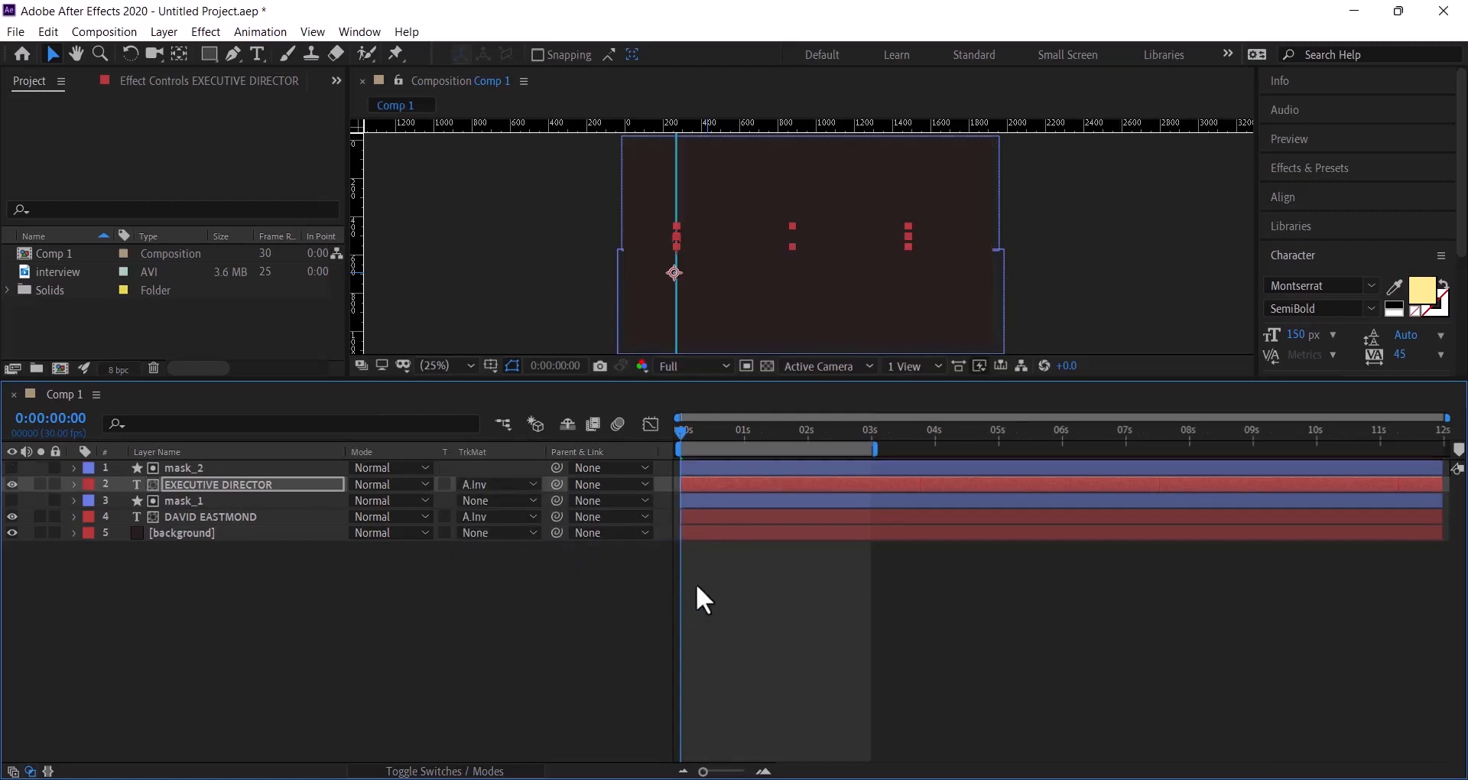
left_click(1069, 275)
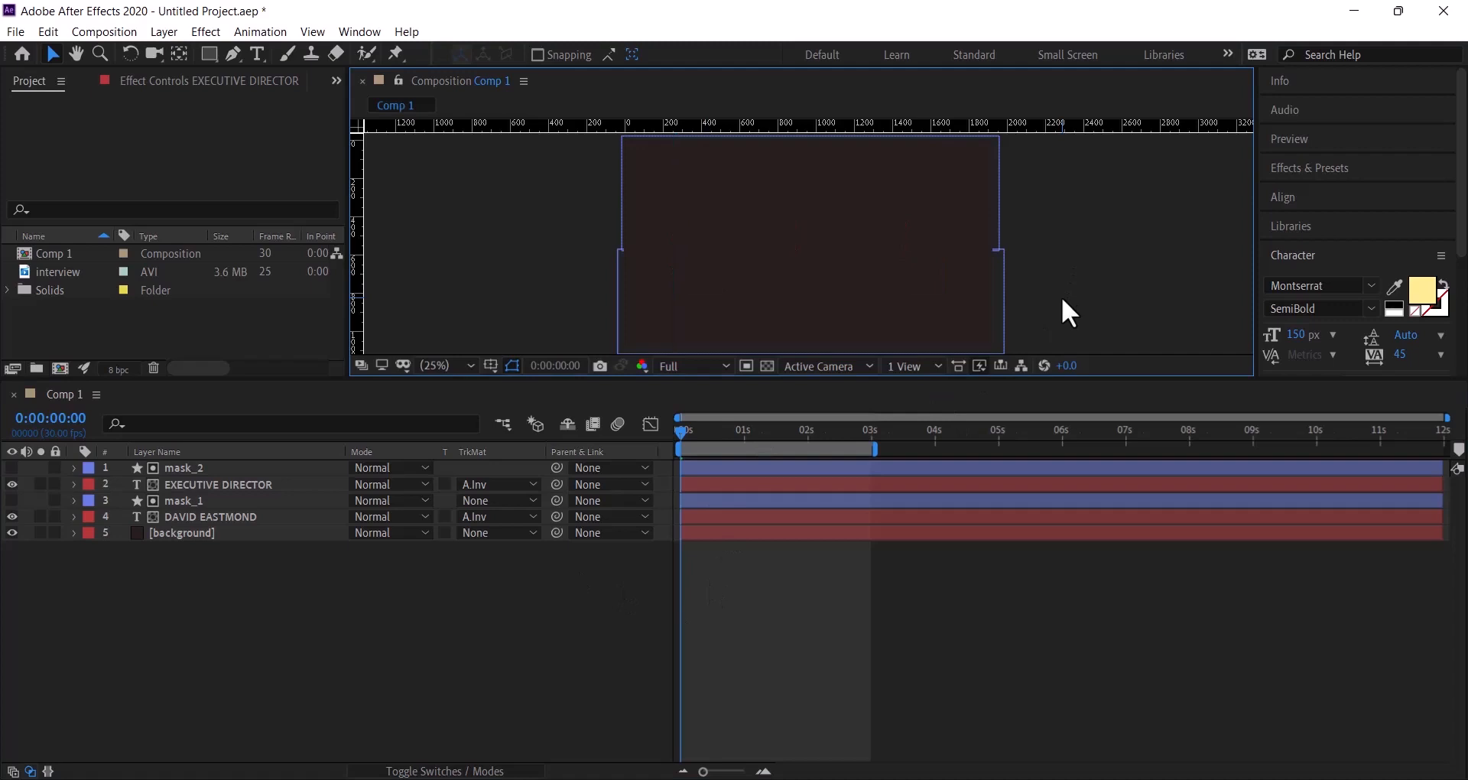
key("space")
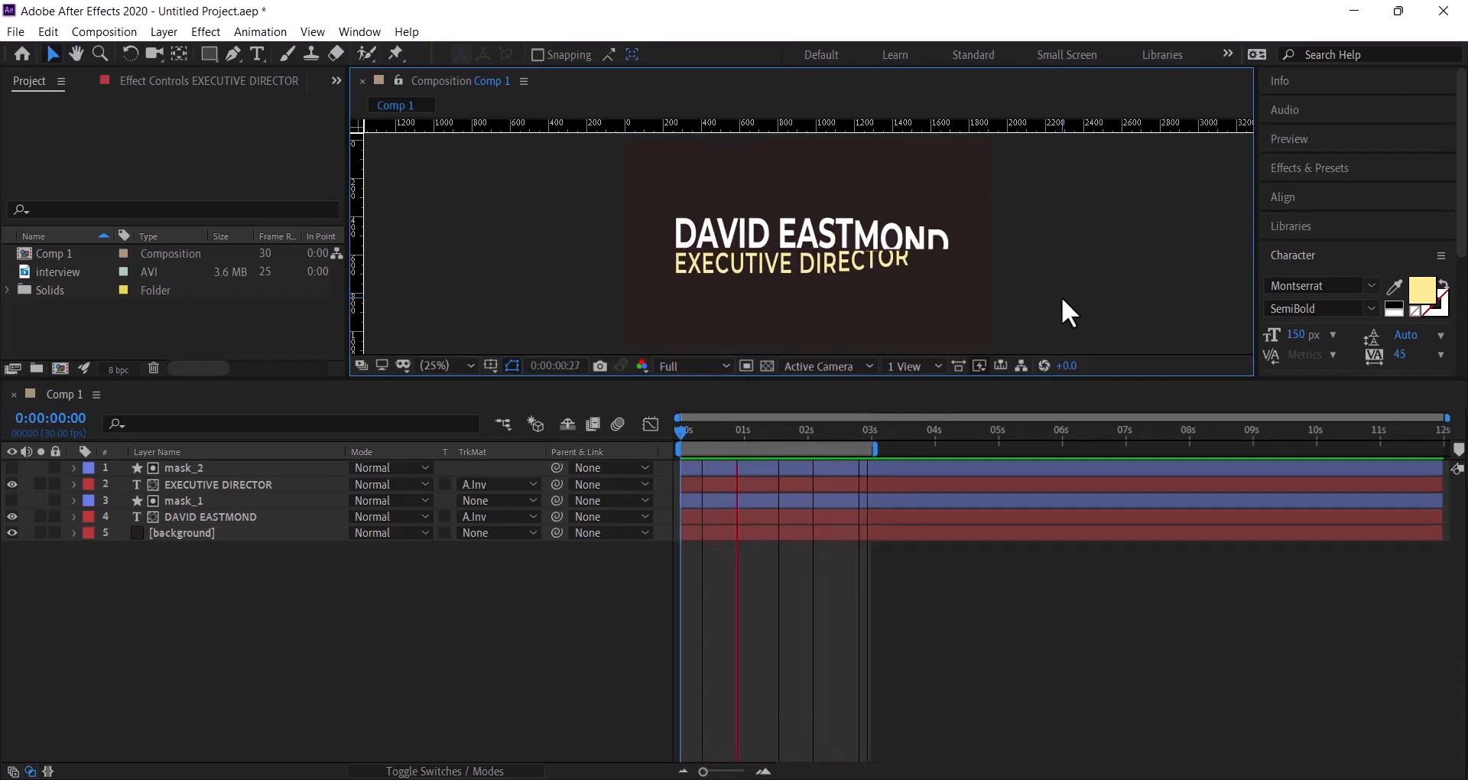
left_click(841, 430)
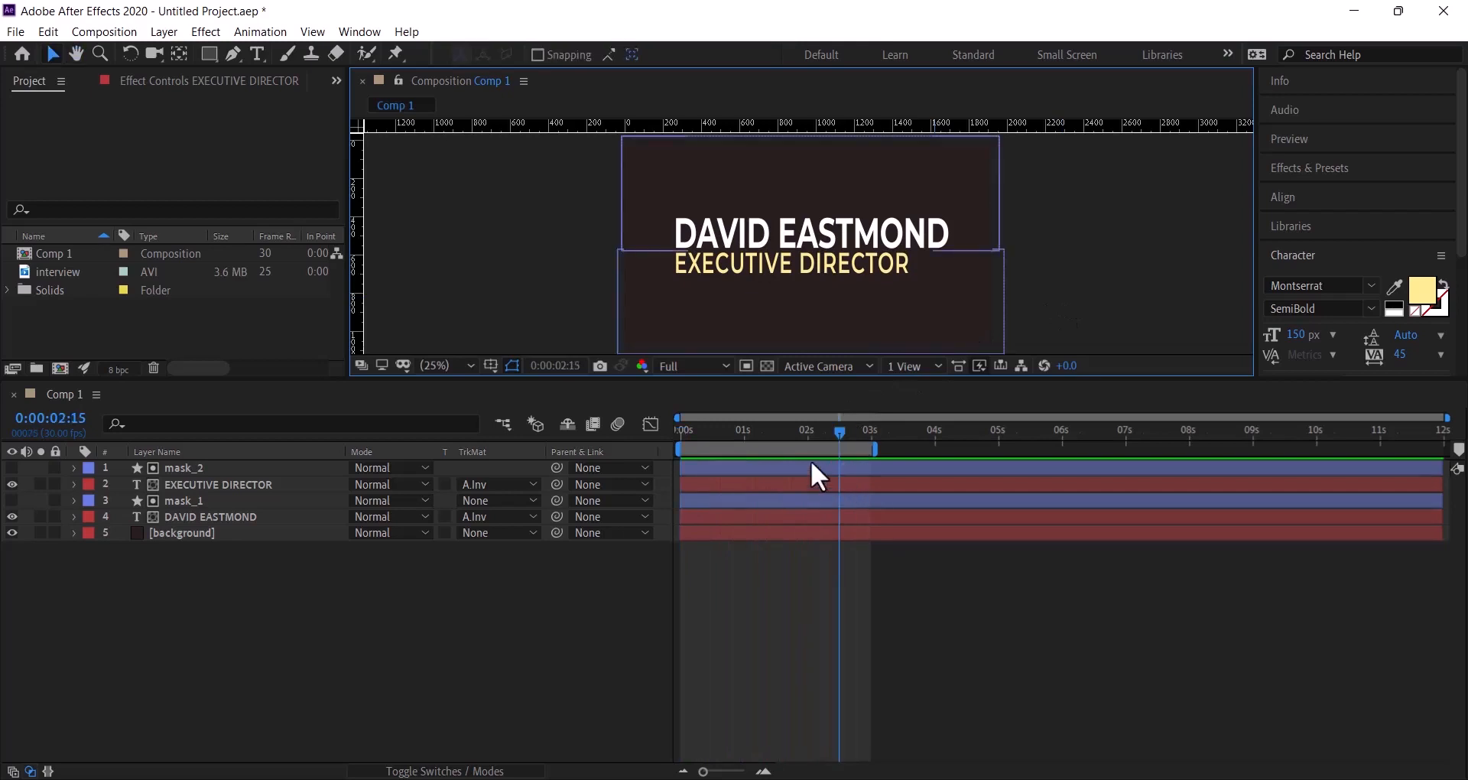
left_click_drag(841, 431, 677, 443)
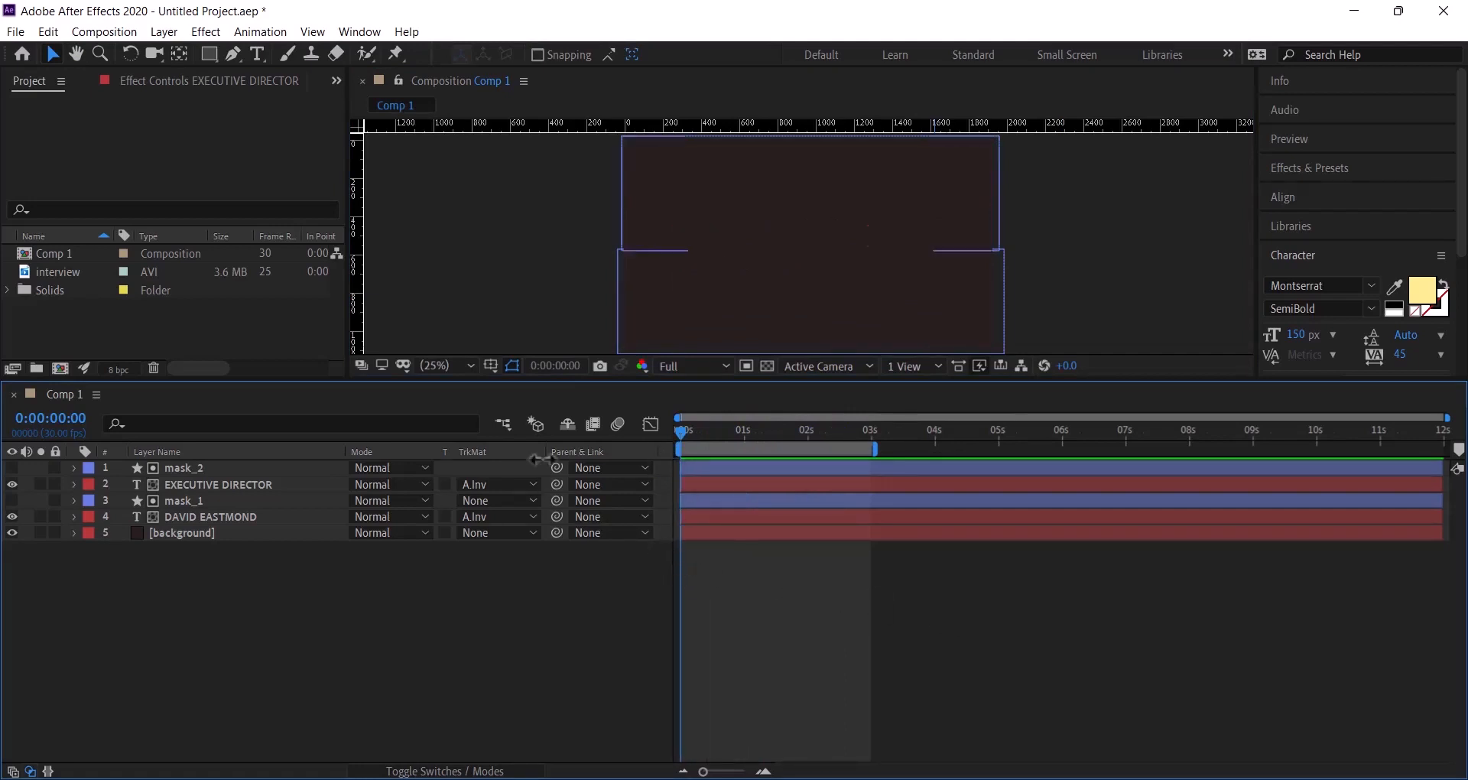
- Zoom the viewer to 50% and move to about 2 s, where the full title shows
left_click(461, 365)
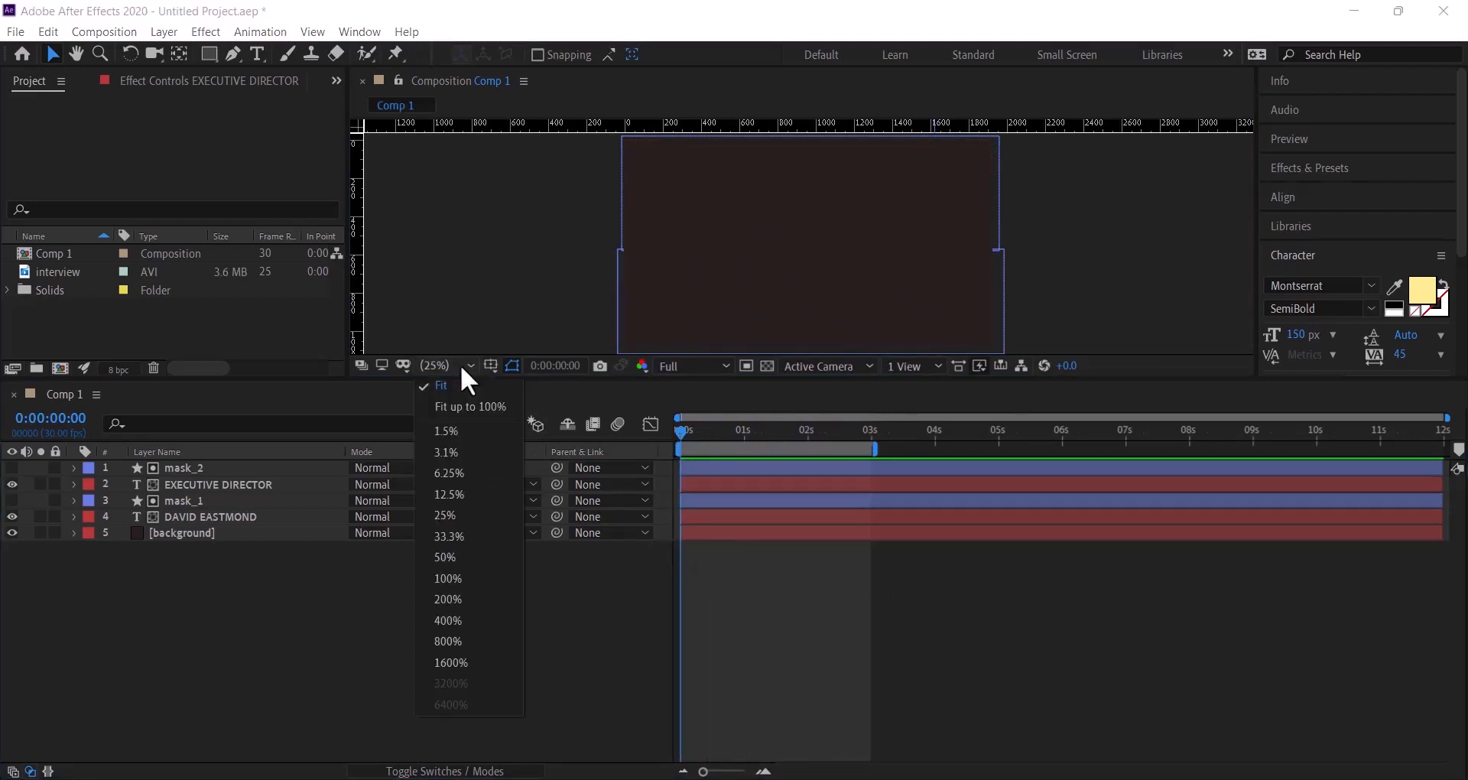
left_click(453, 558)
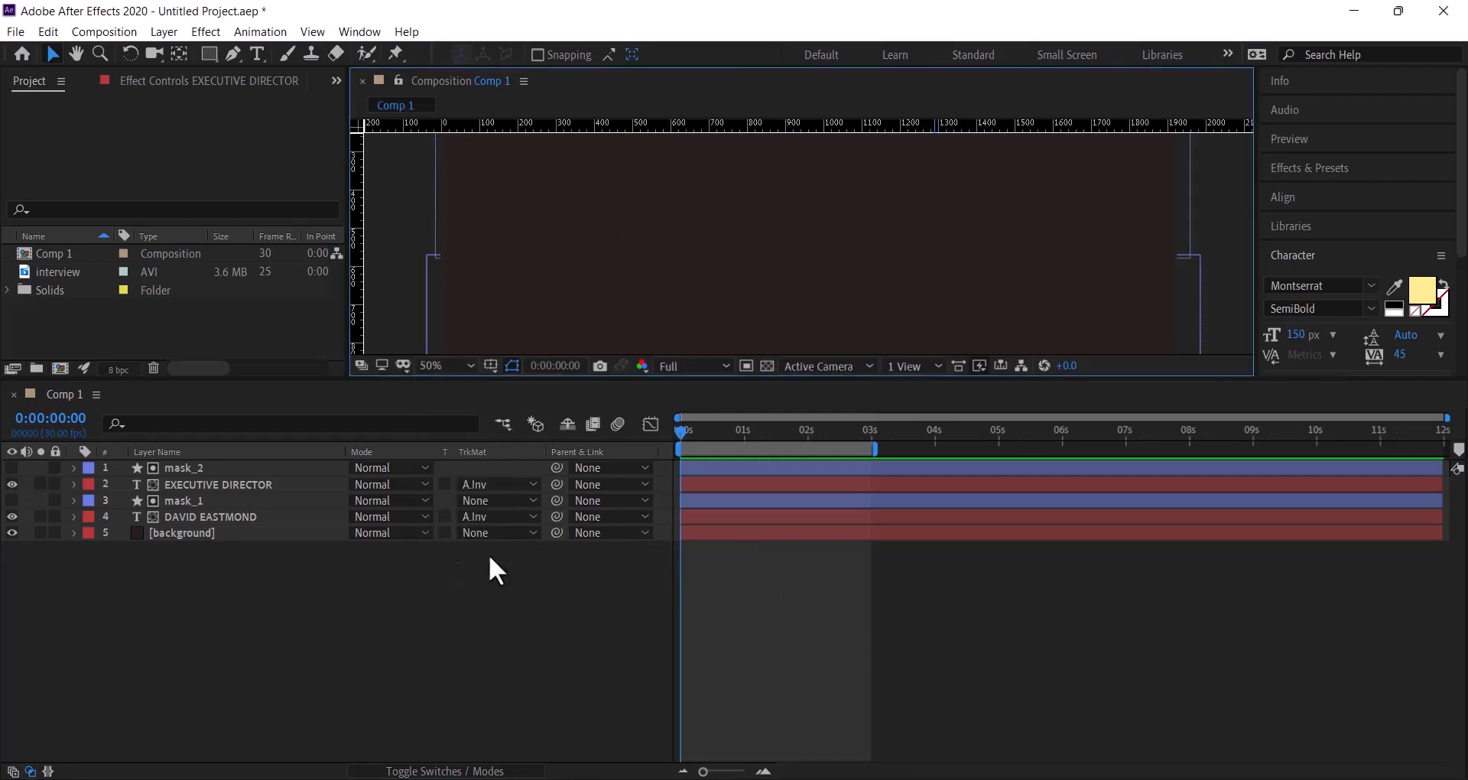
left_click_drag(681, 431, 856, 438)
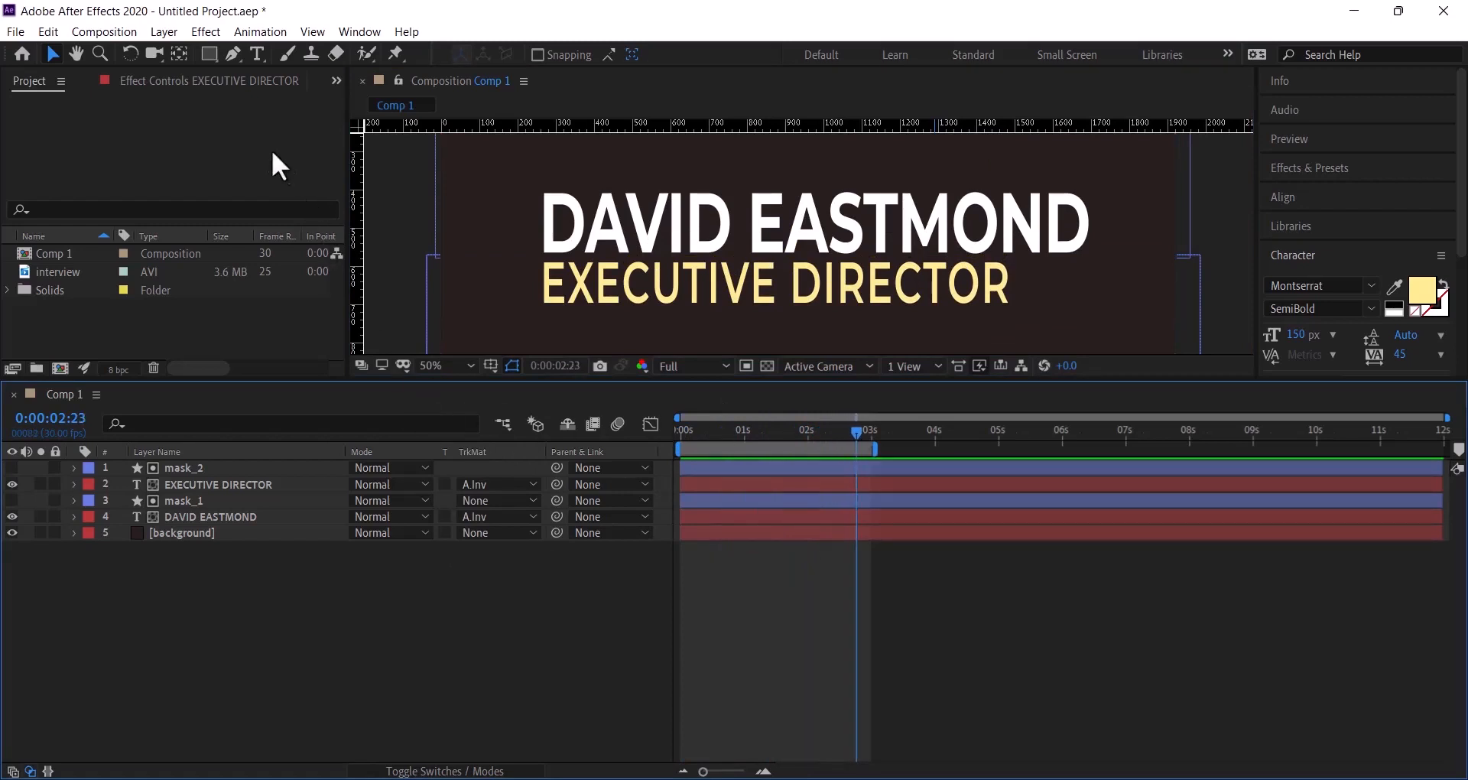
- Choose the Pen tool and cycle its shape fill through the gradients to None
left_click(231, 52)
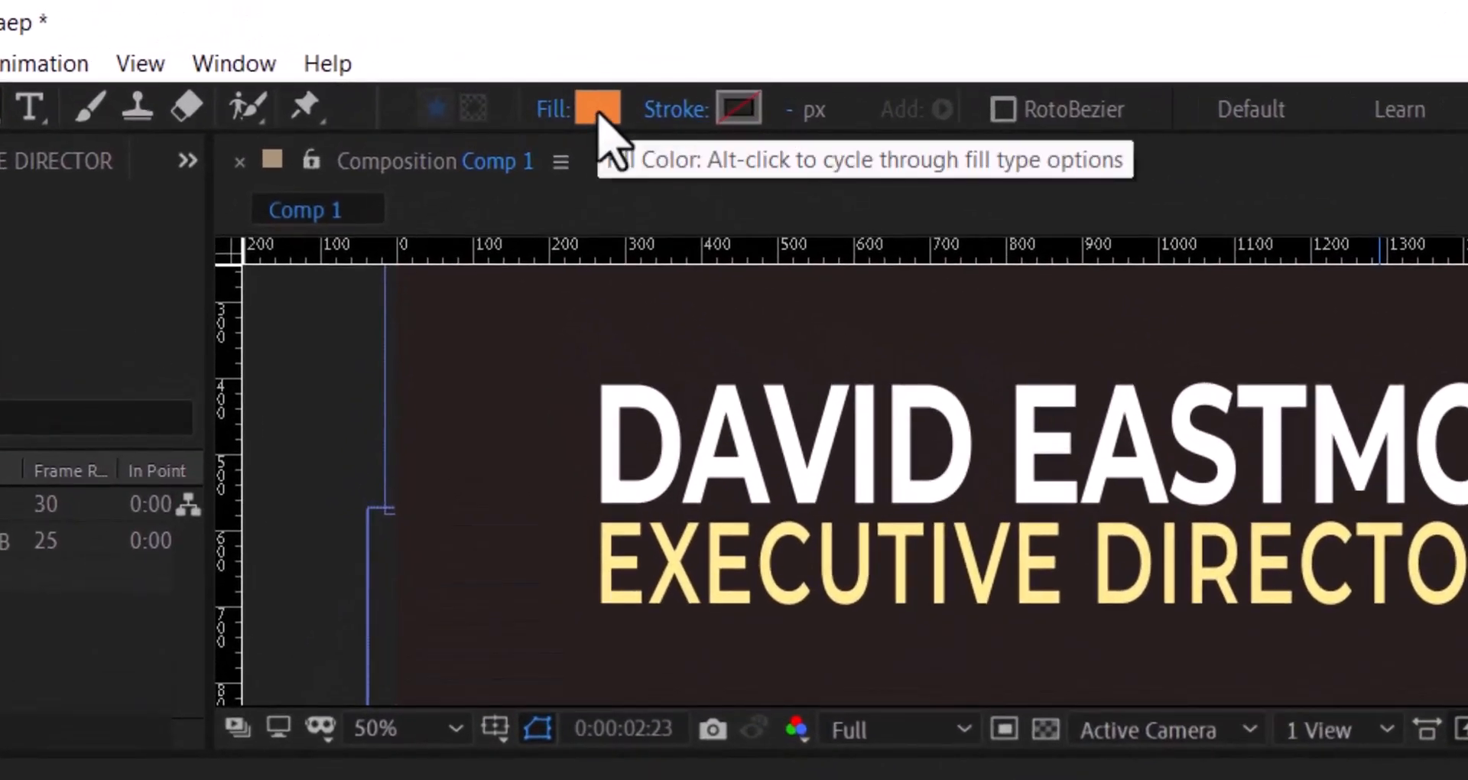
left_click(599, 114, "alt")
left_click(599, 114, "alt")
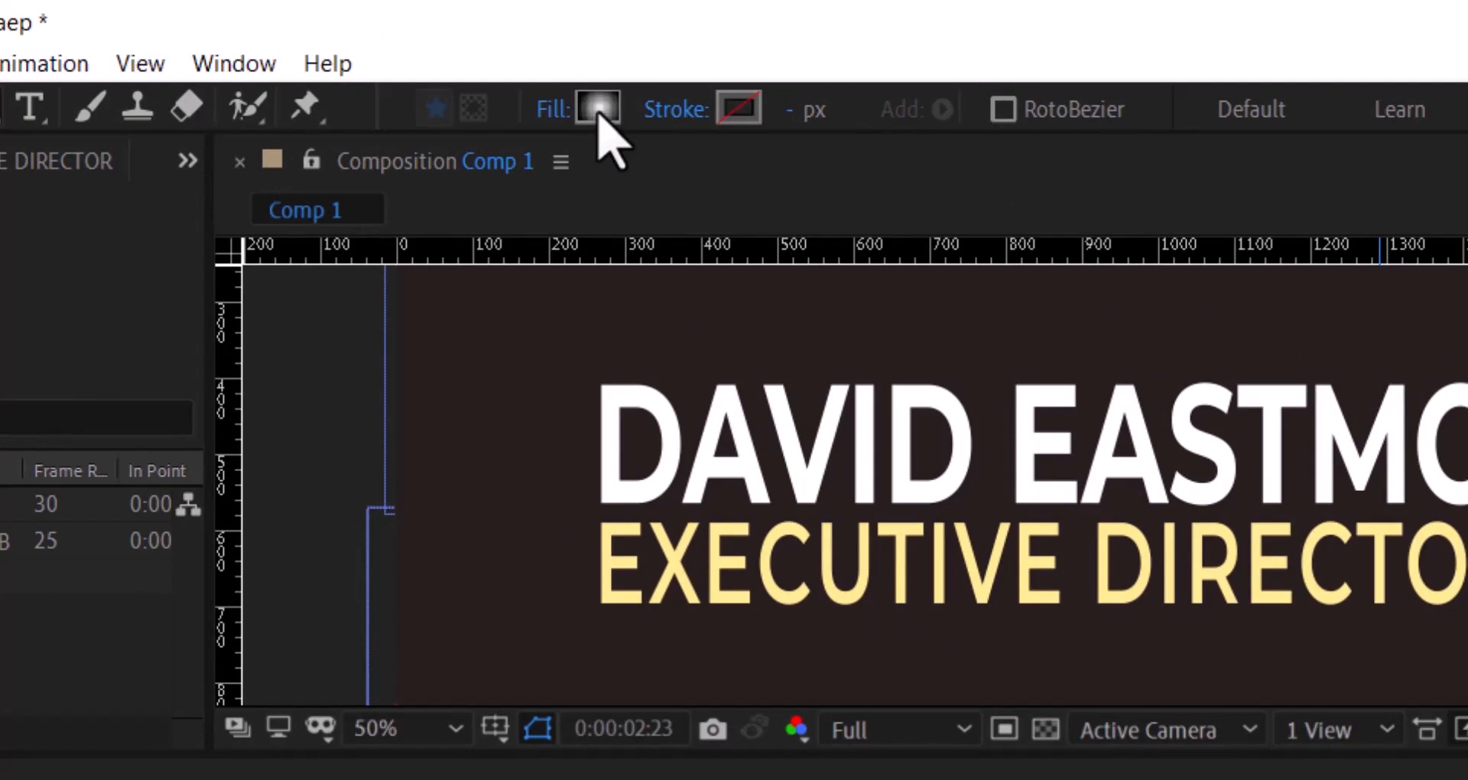
left_click(599, 113, "alt")
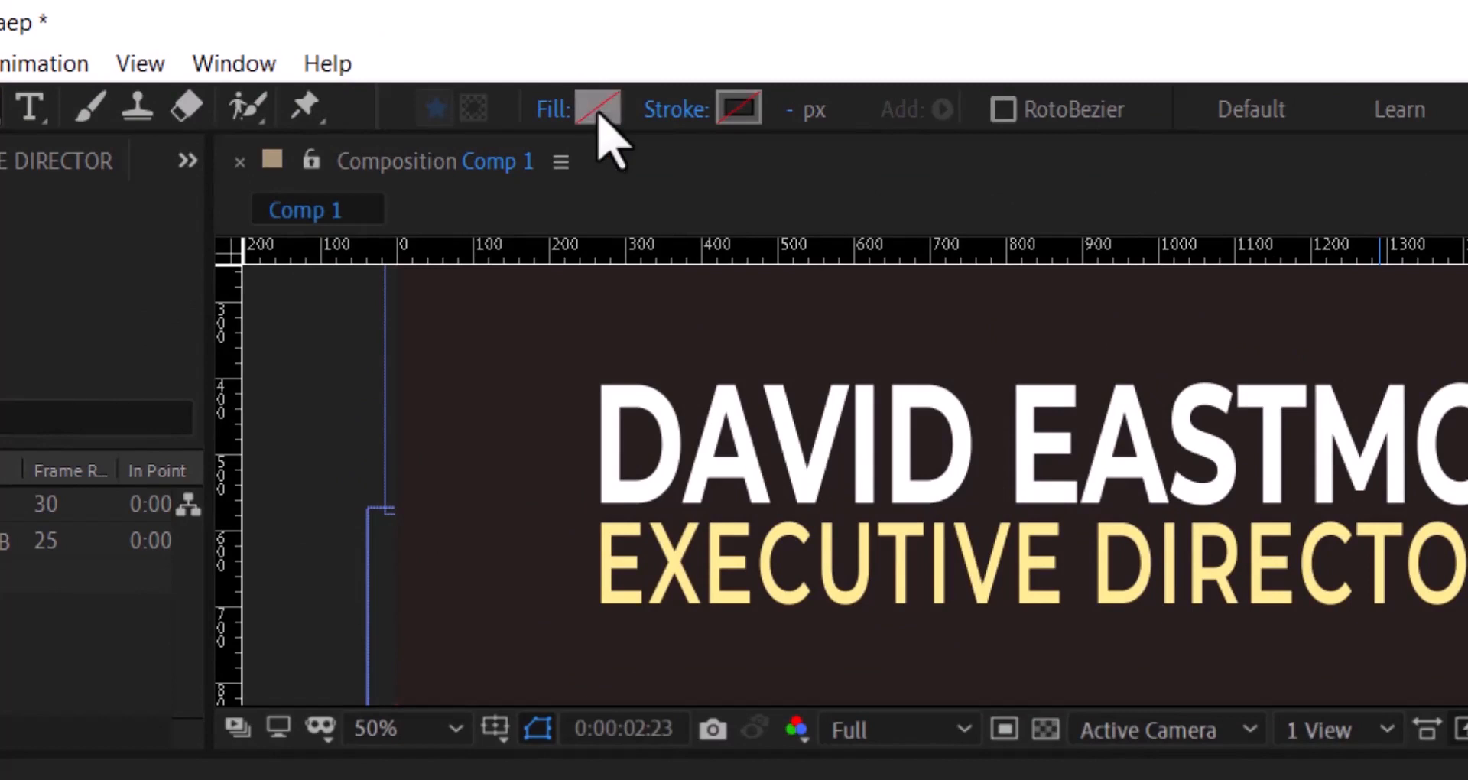
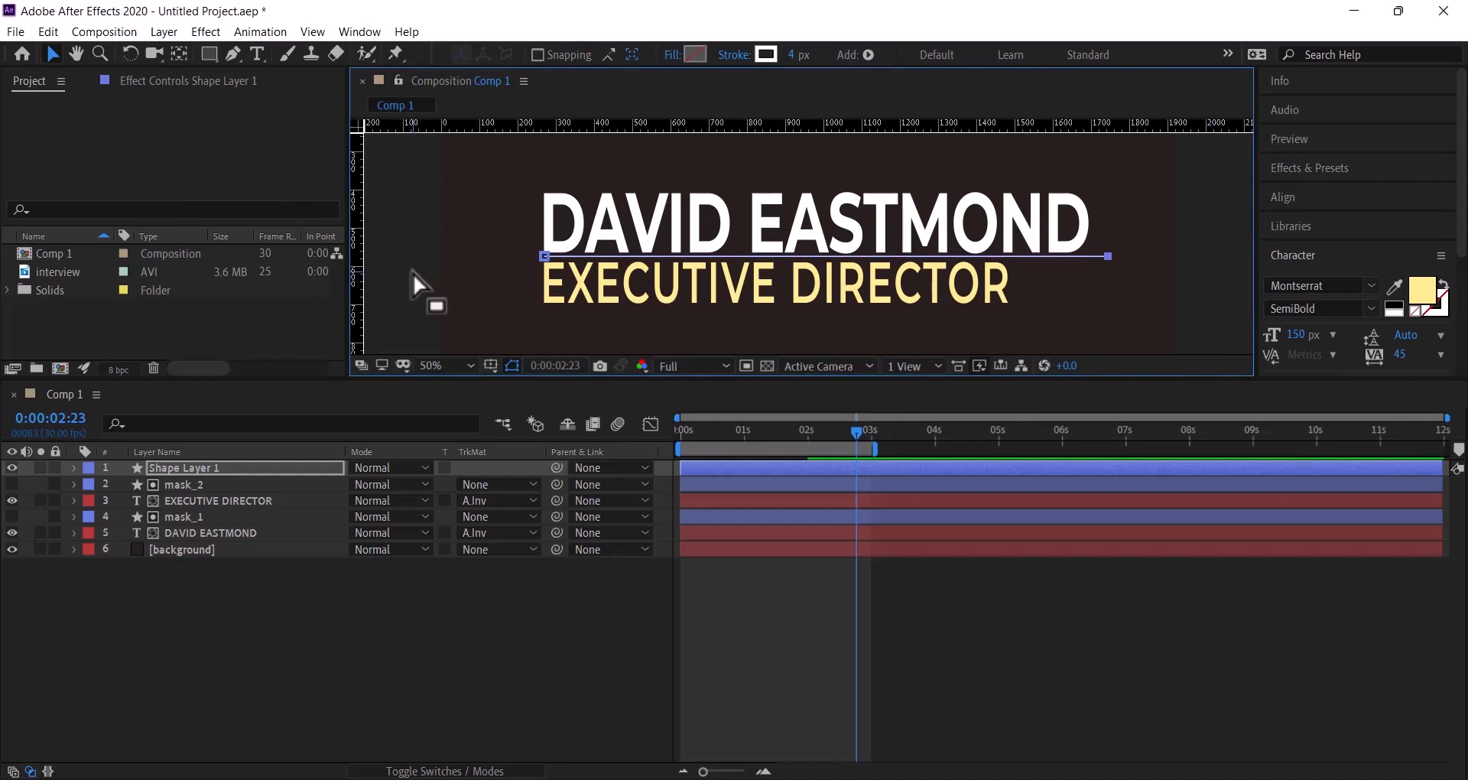
- Rename Shape Layer 1, the divider line's layer, to 'line' and show its contents
left_click(507, 639)
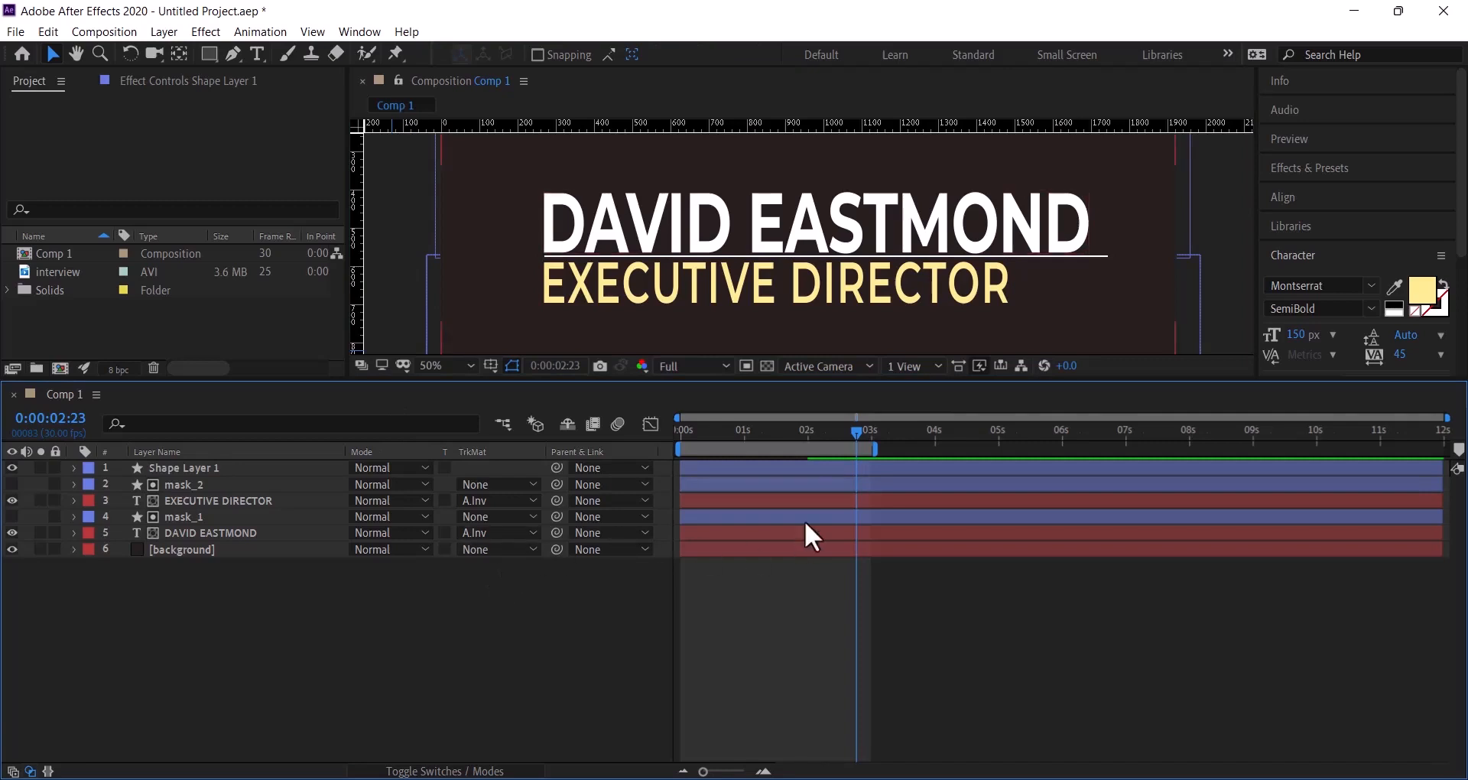
left_click(728, 255)
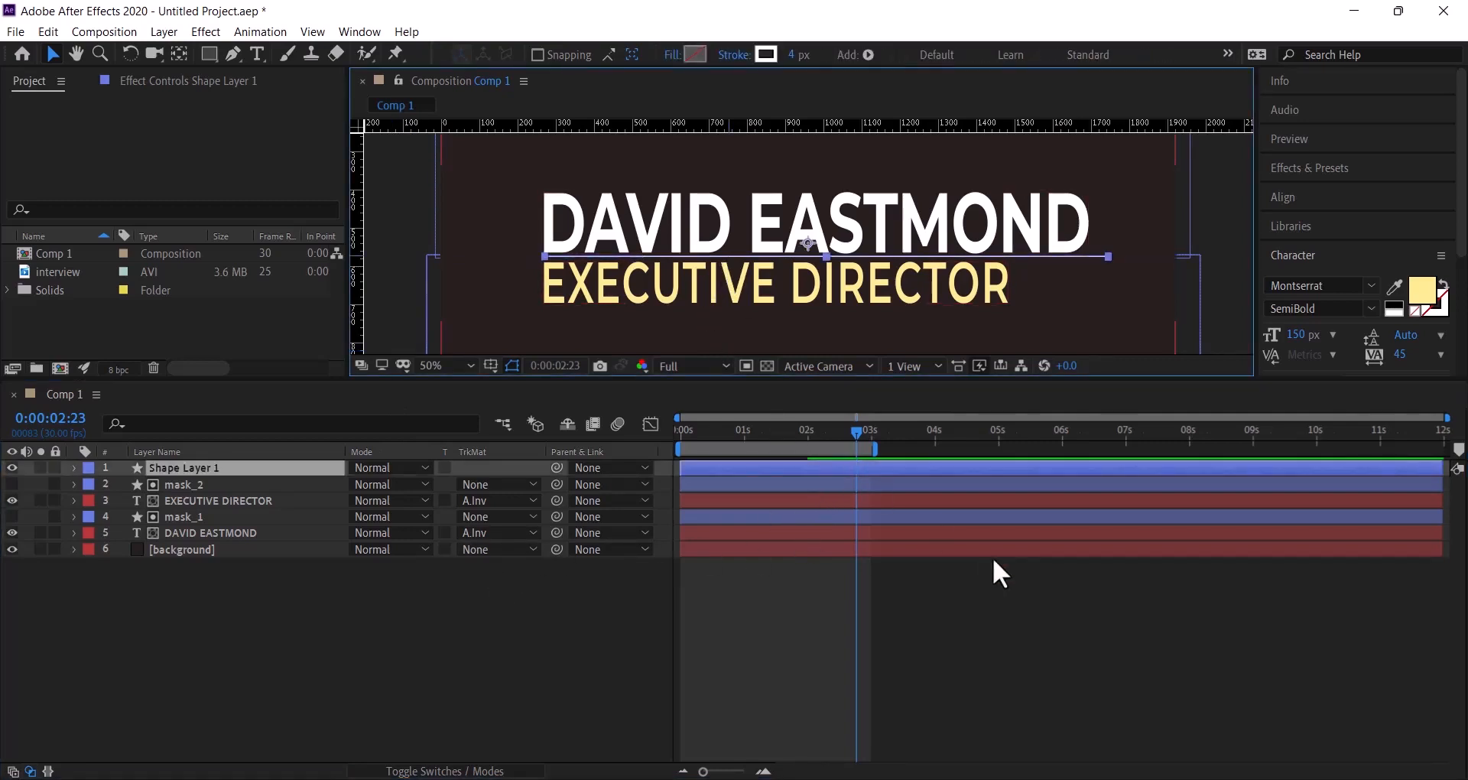
key("Return")
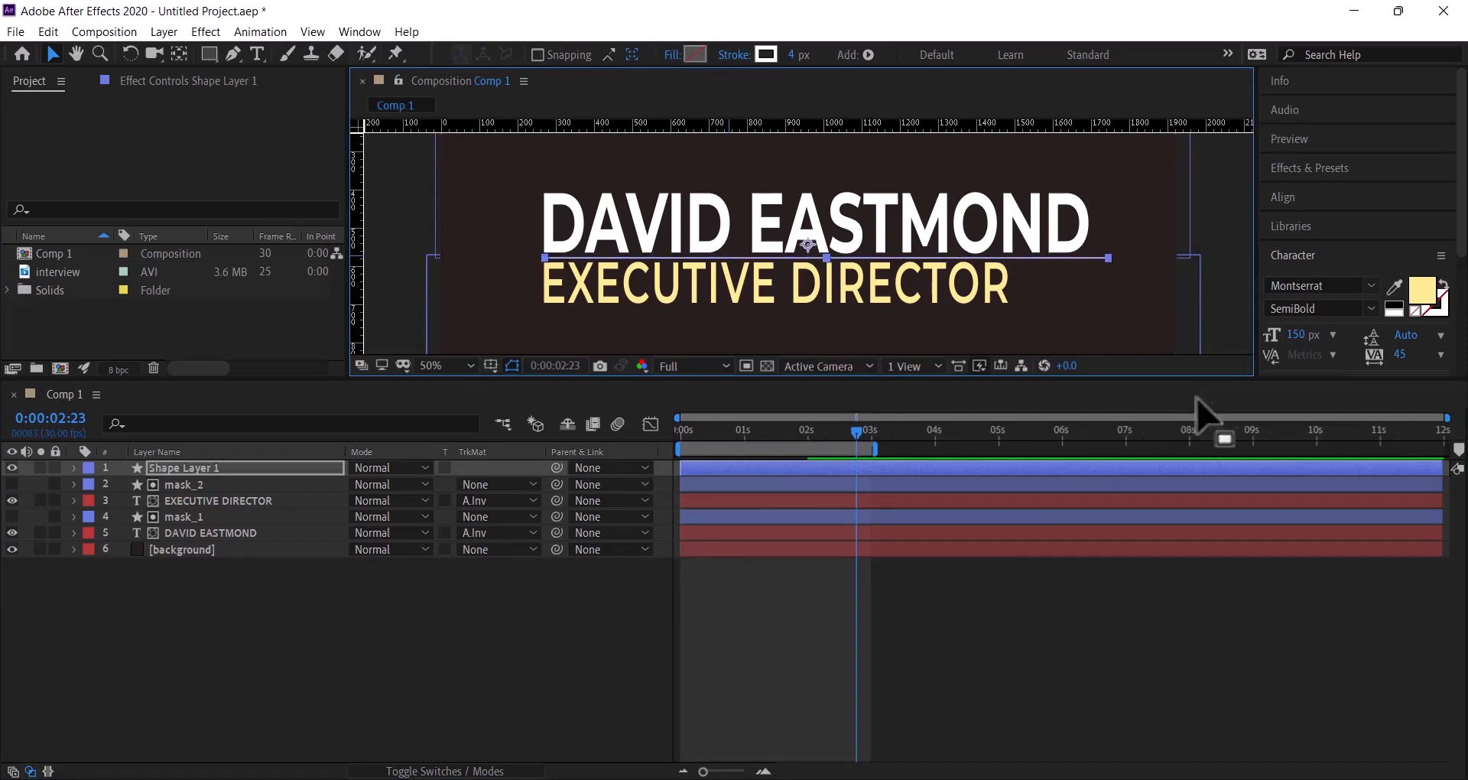
left_click(1218, 237)
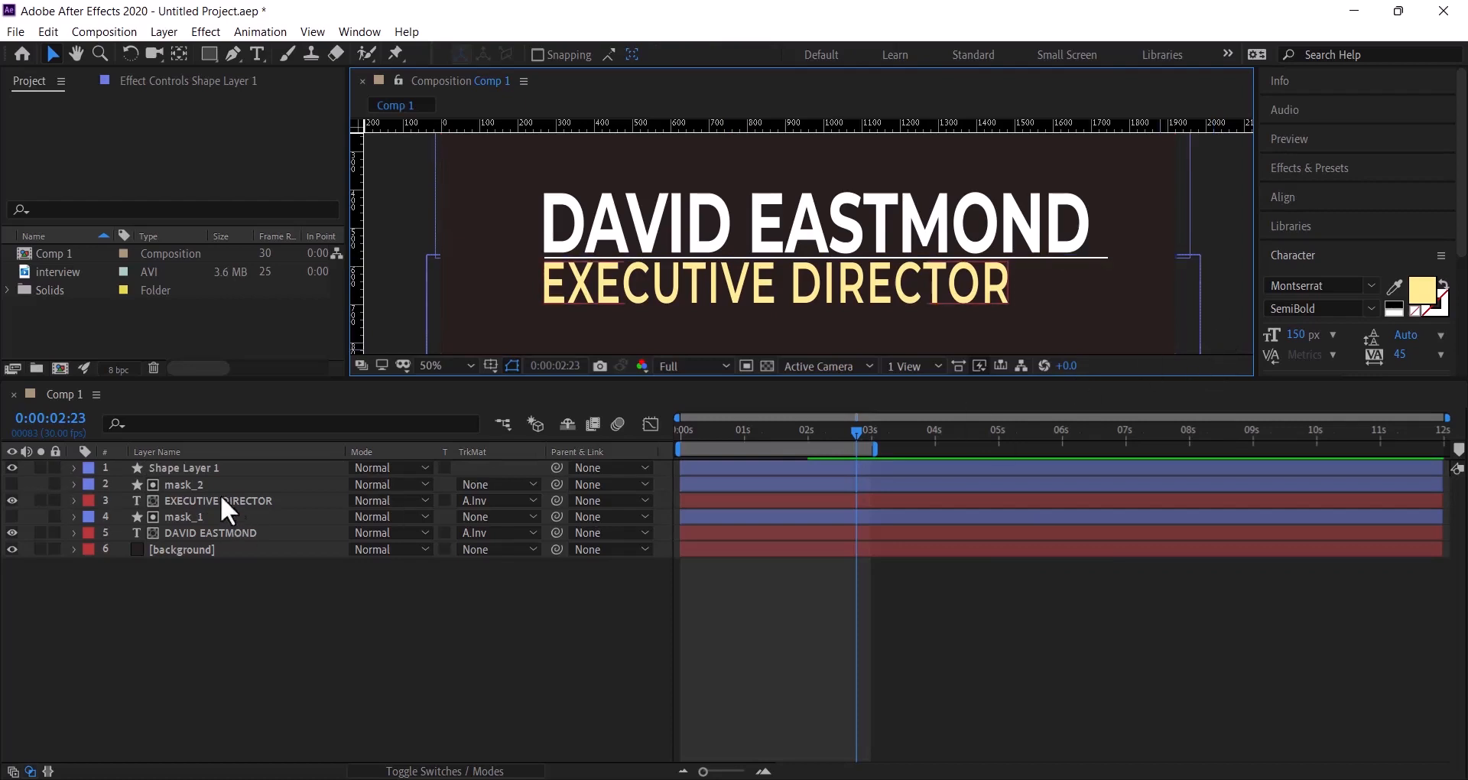
left_click(210, 470)
right_click(210, 470)
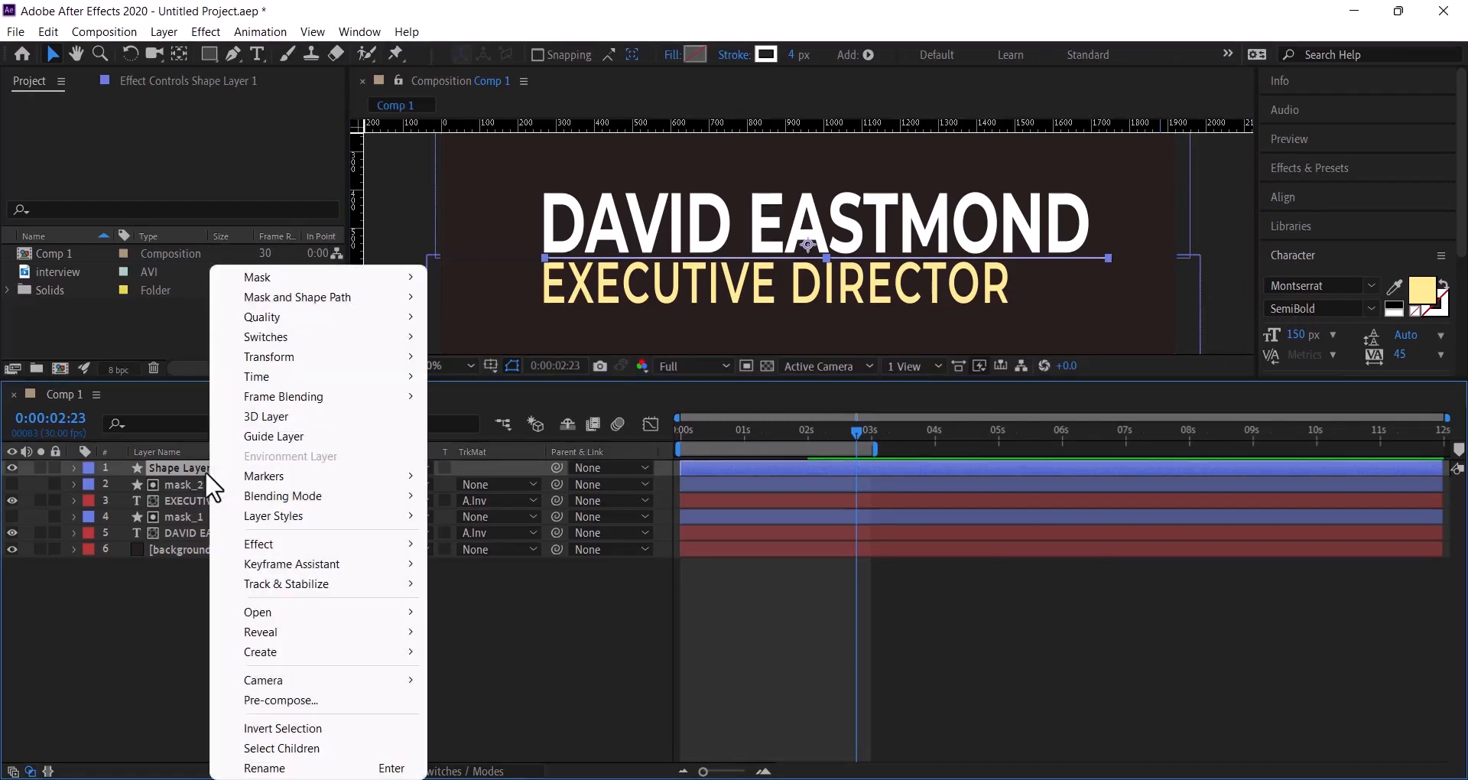
left_click(305, 768)
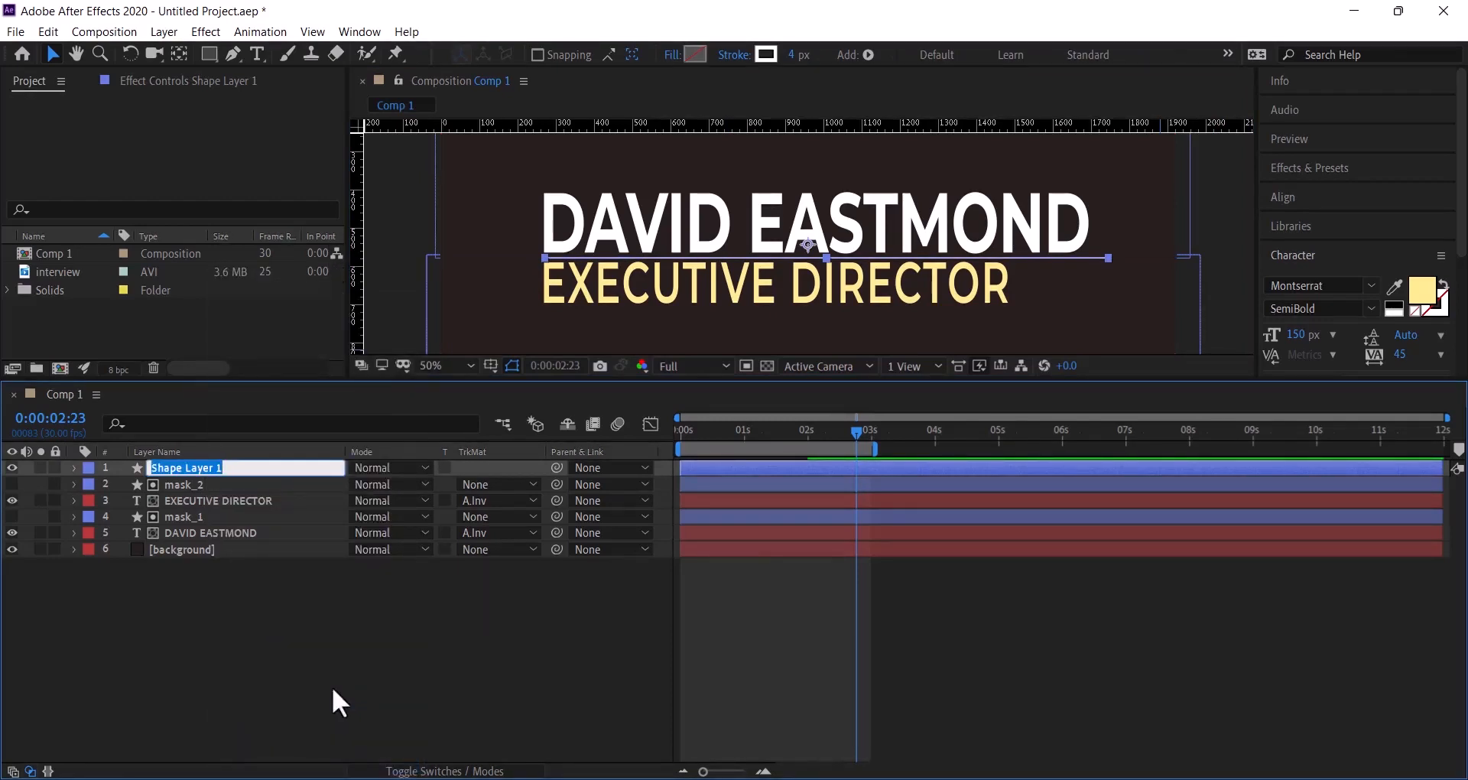
type("line")
key("Return")
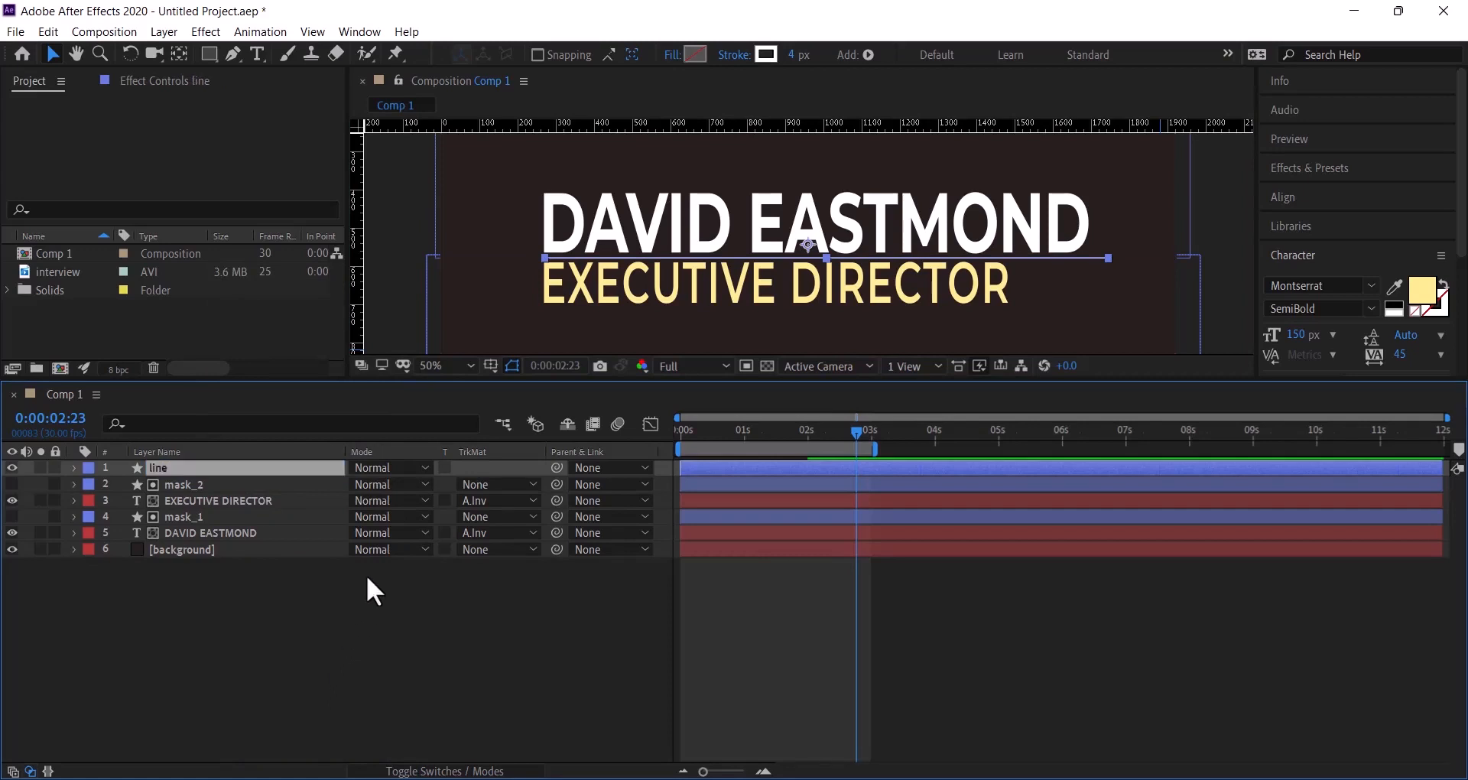
left_click(74, 468)
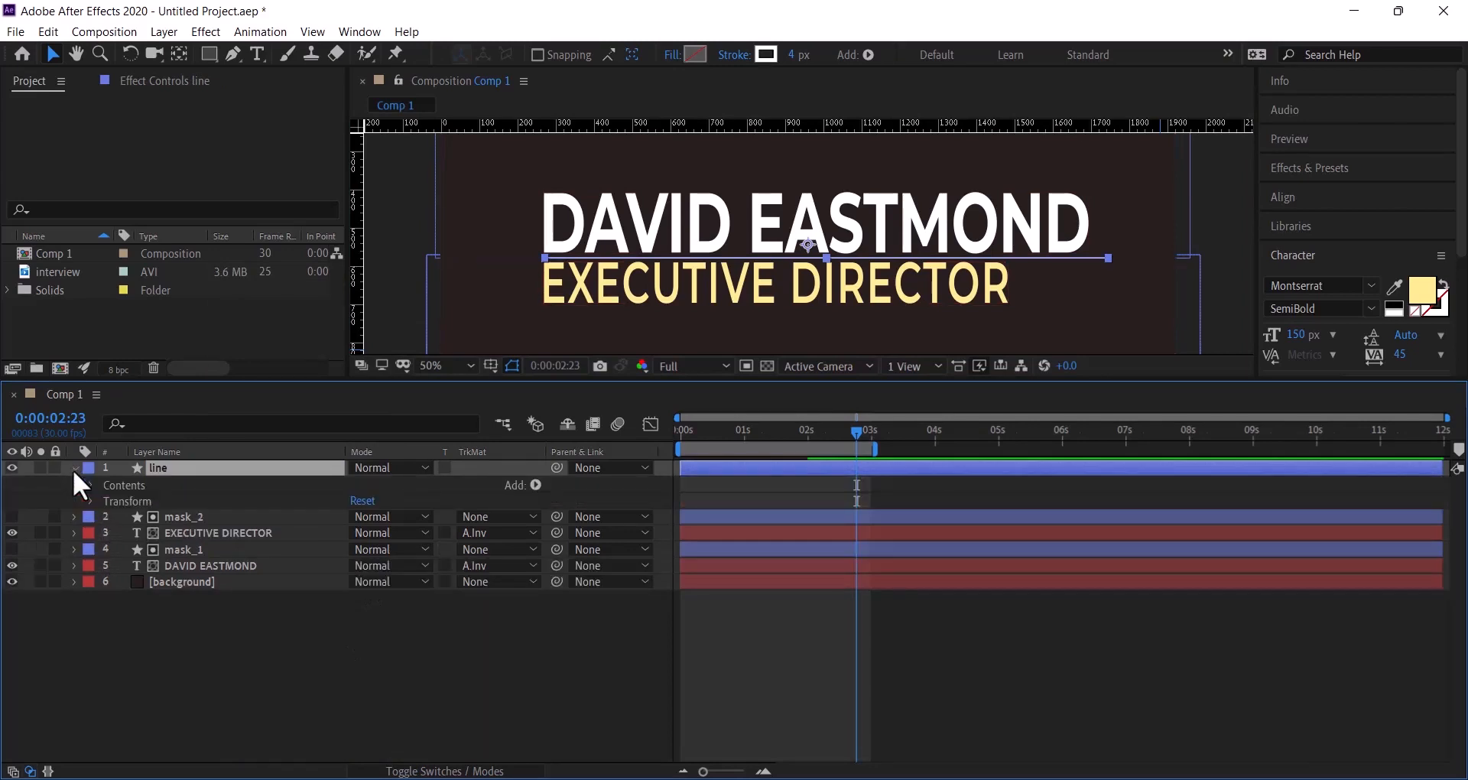
- Add a Trim Paths operator to the line layer and return to 0:00:00:00
left_click(536, 485)
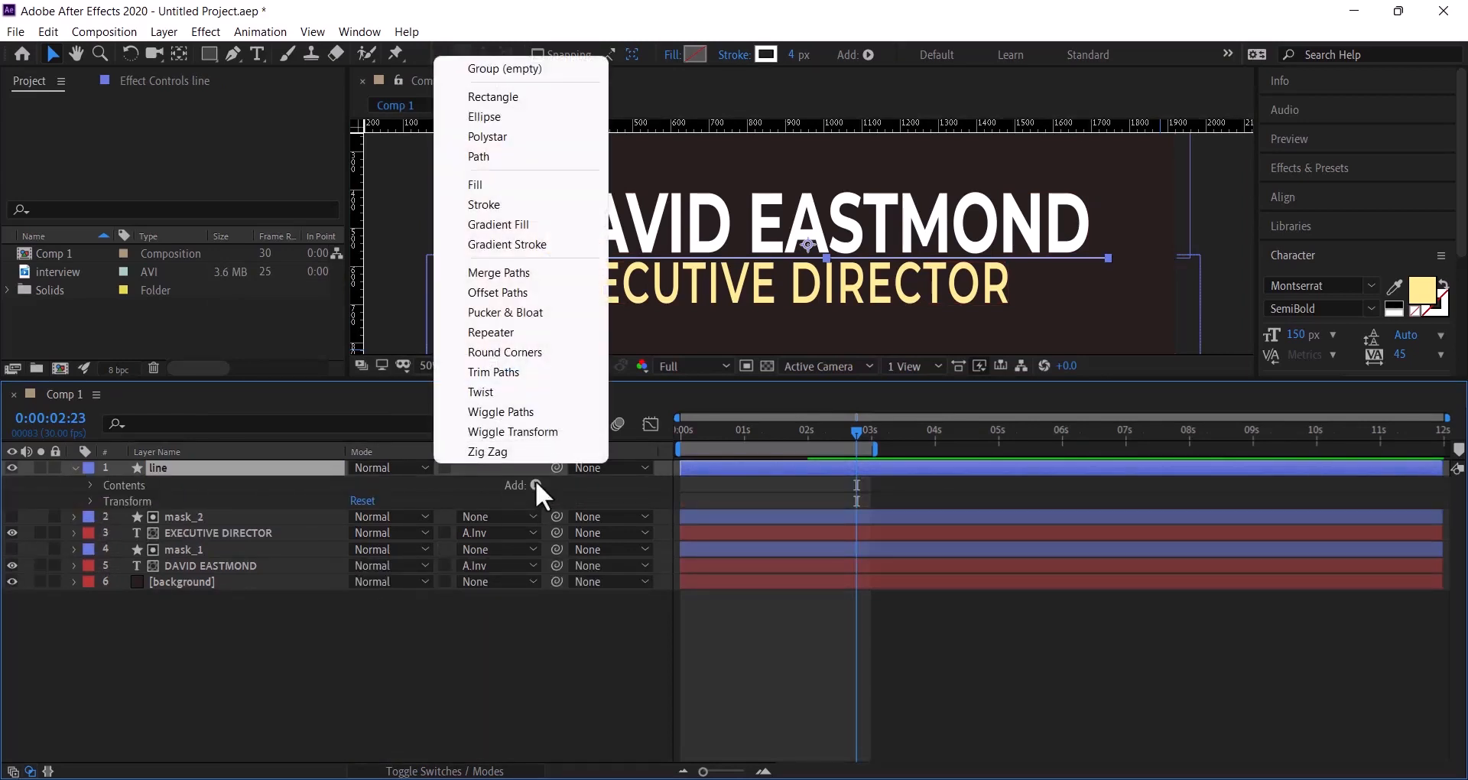
left_click(517, 372)
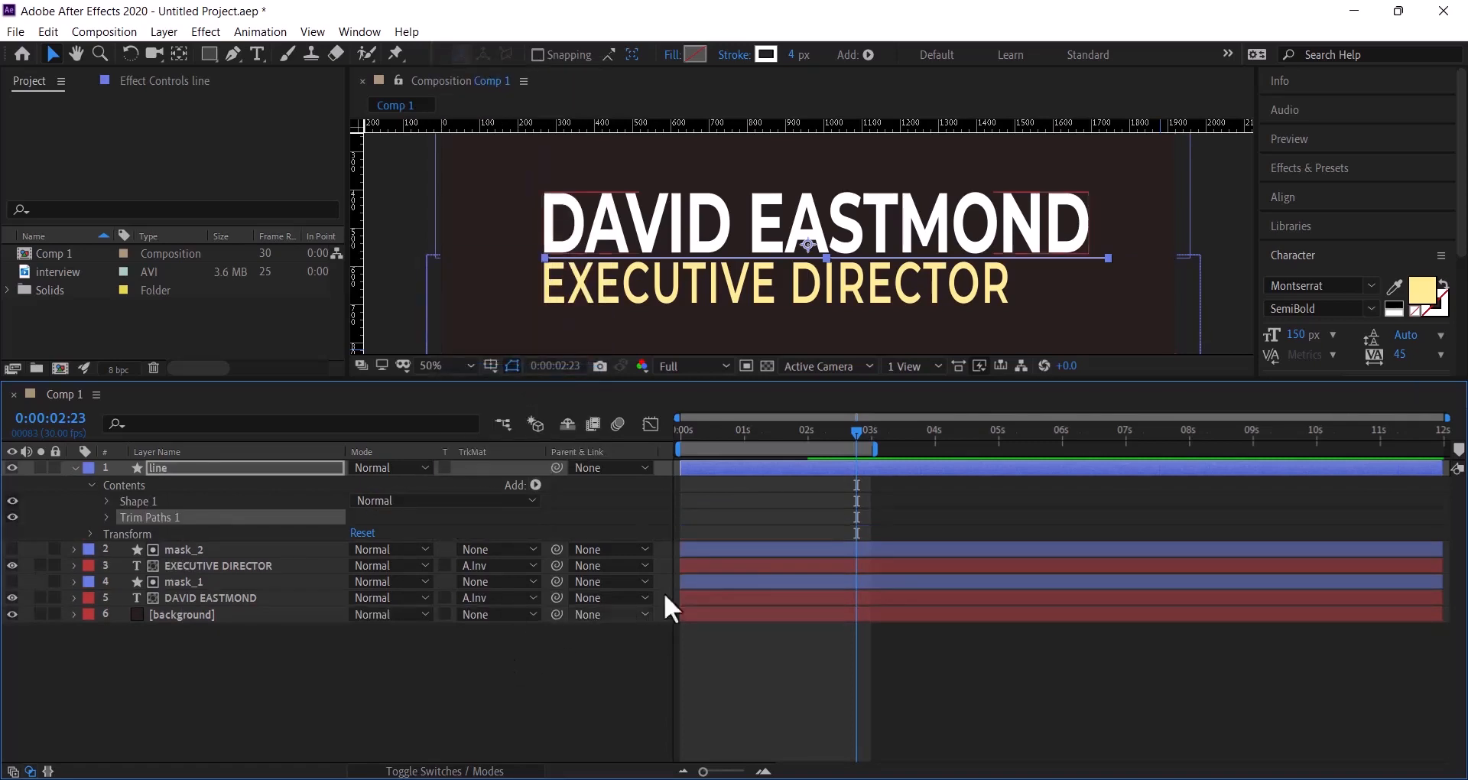
left_click_drag(860, 431, 636, 429)
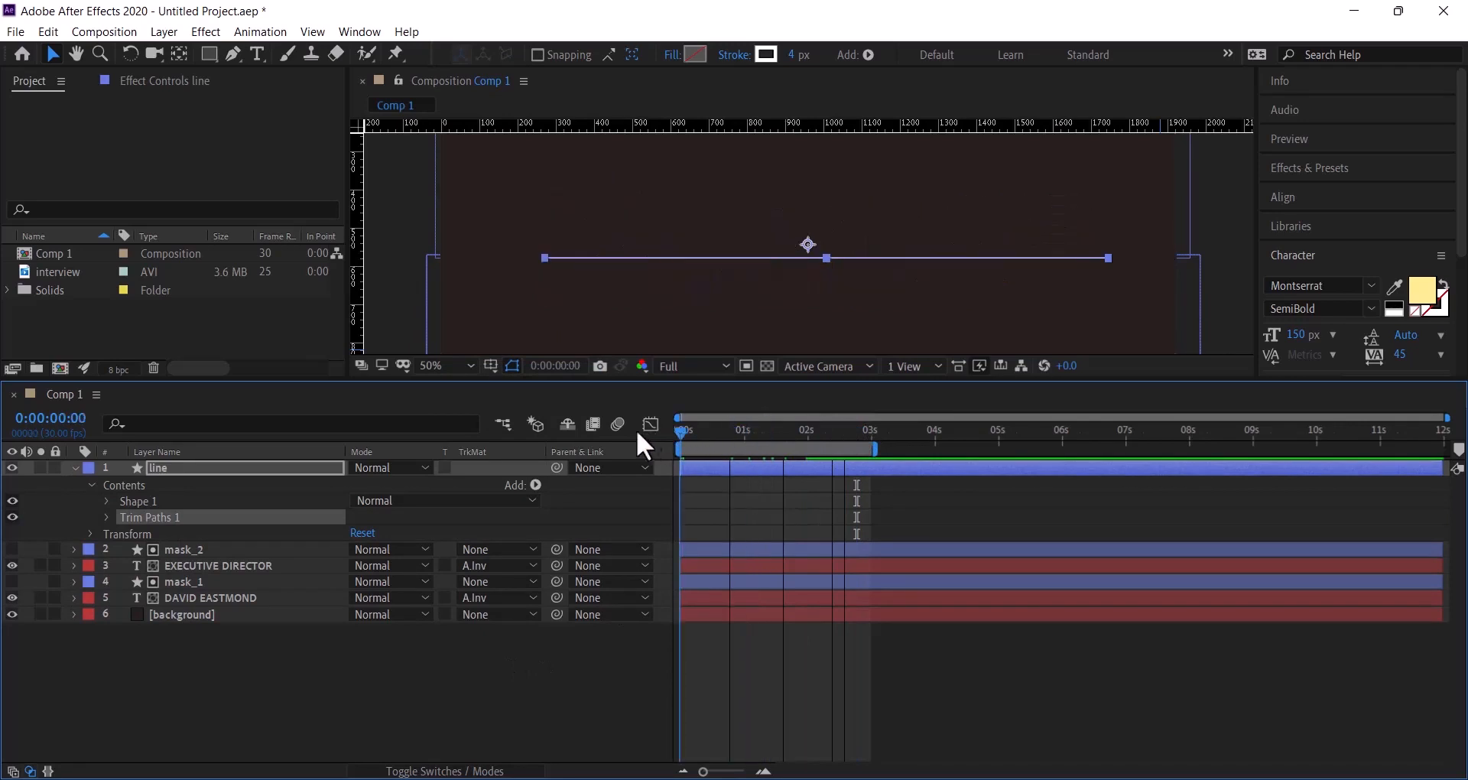
- Keyframe Trim Paths 1 End at 0% at 0 s and 100% at 2 s
left_click(106, 523)
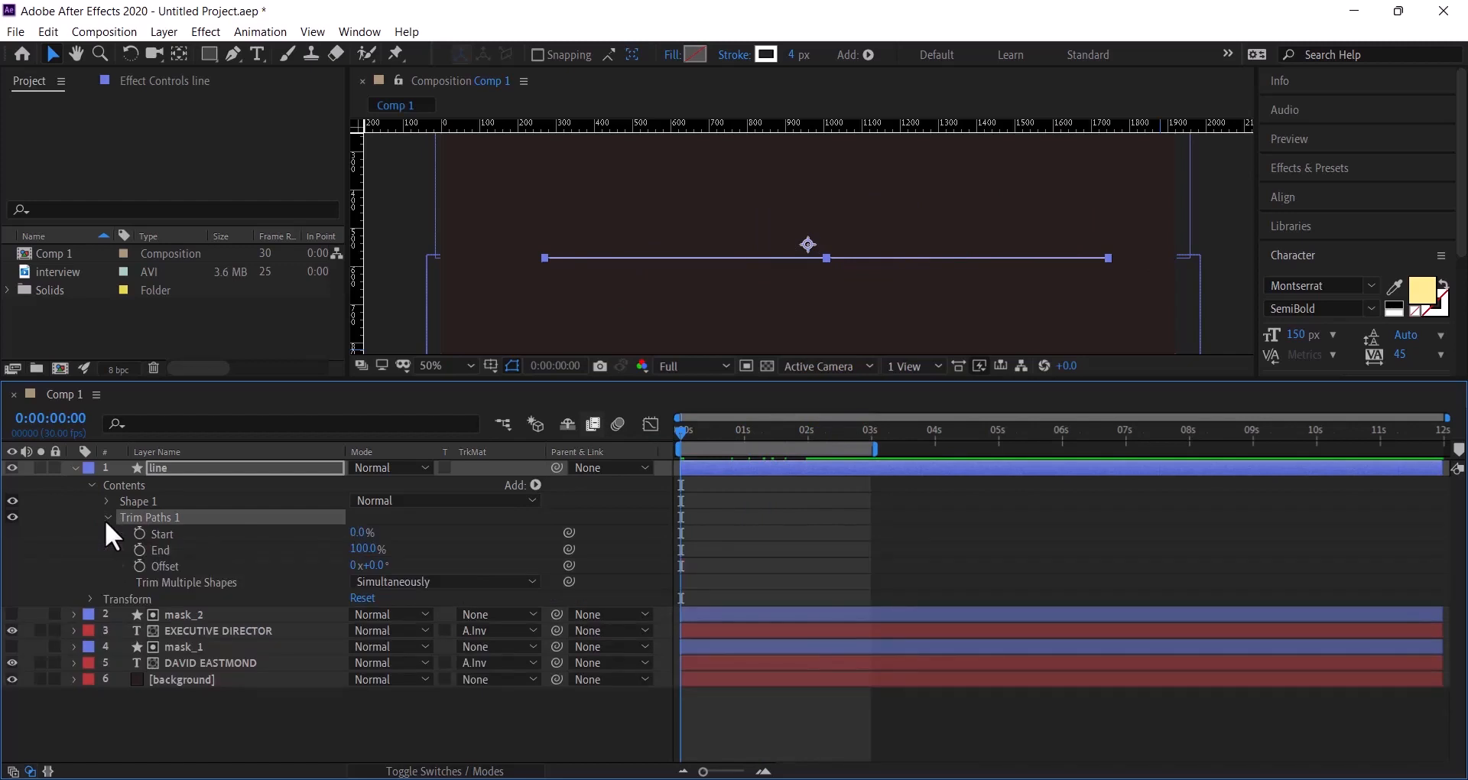
left_click(140, 551)
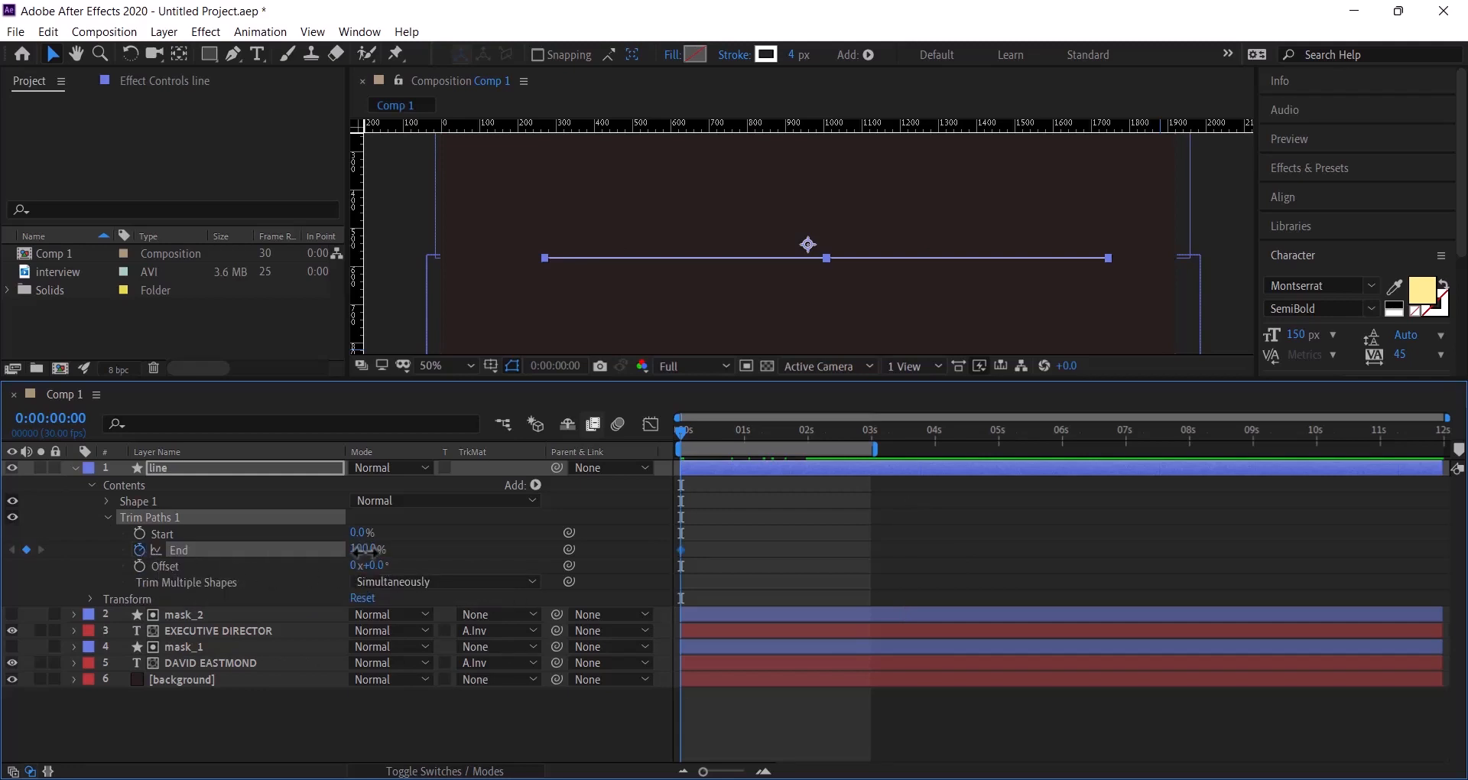
left_click_drag(363, 550, 185, 552)
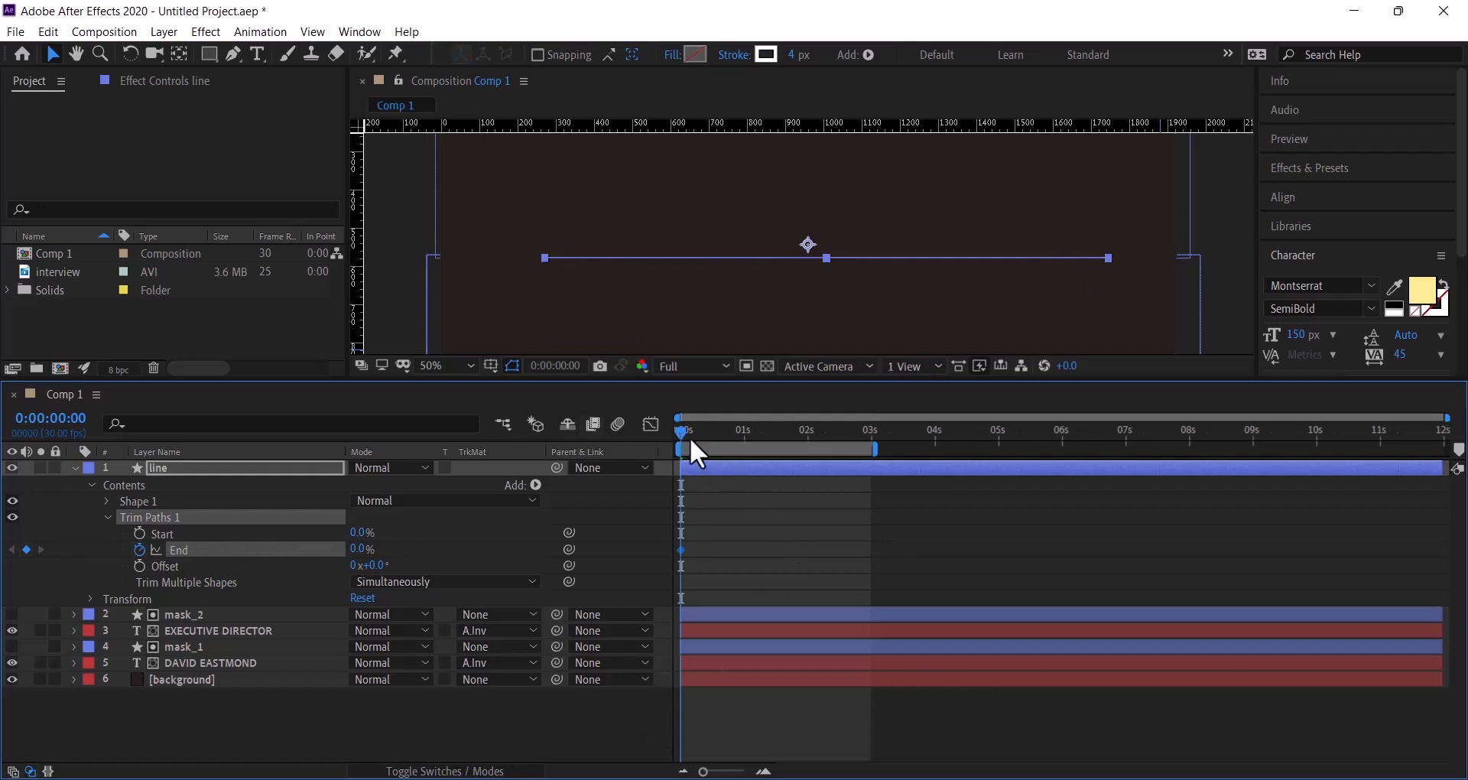
left_click_drag(687, 430, 810, 450)
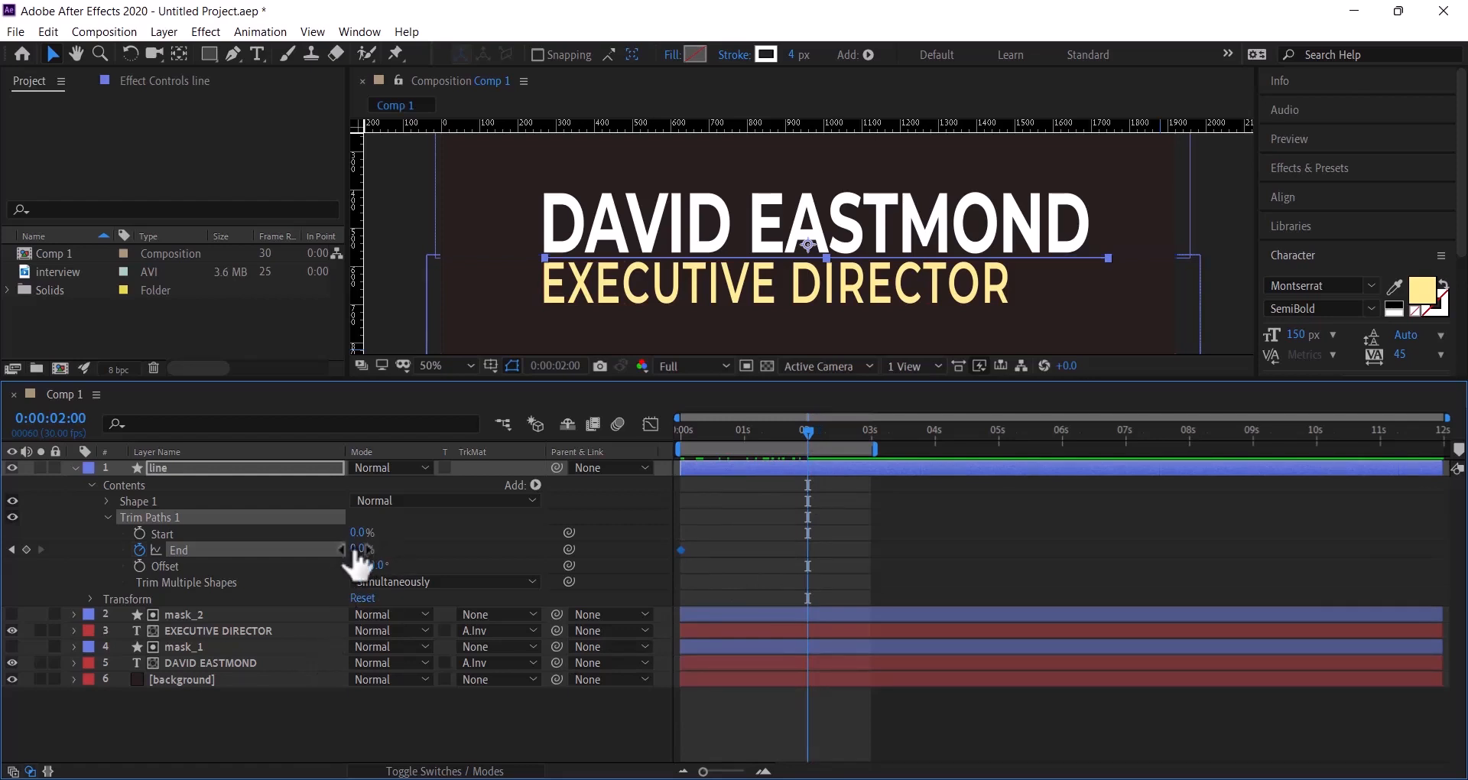
left_click_drag(357, 551, 632, 568)
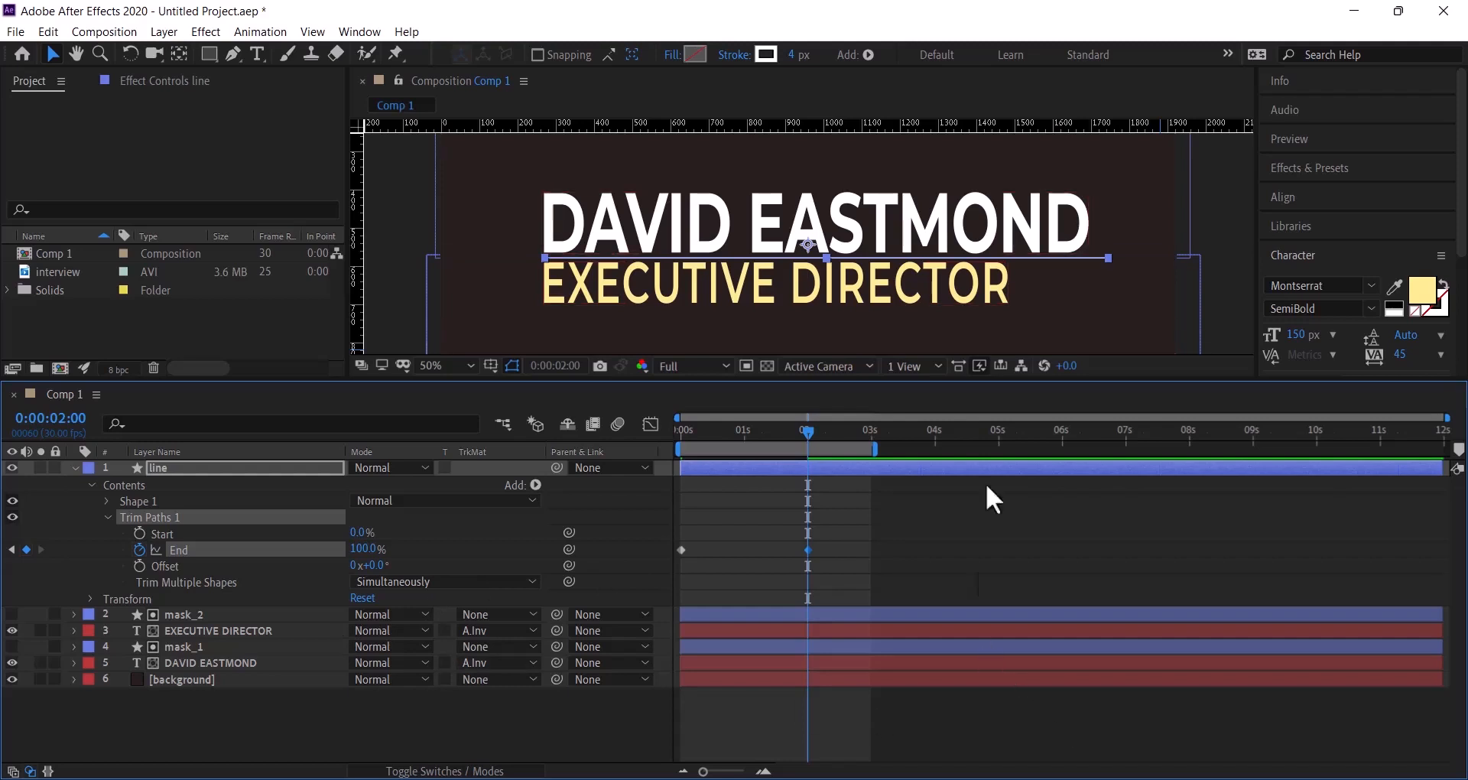
left_click_drag(809, 433, 673, 438)
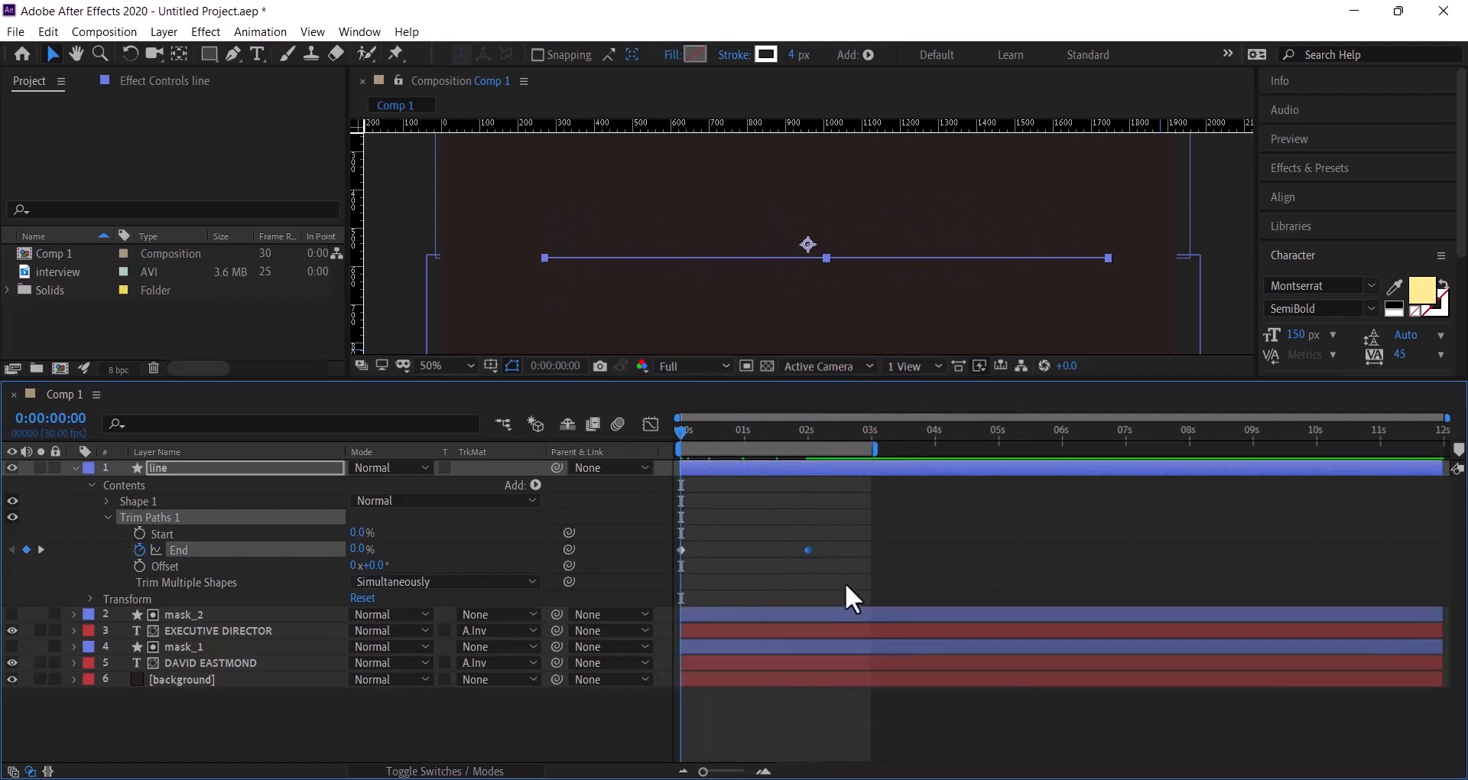
- Easy-ease both End keyframes and pull the 2 s influence handle so the line starts fast and decelerates
left_click_drag(837, 522, 667, 562)
right_click(807, 557)
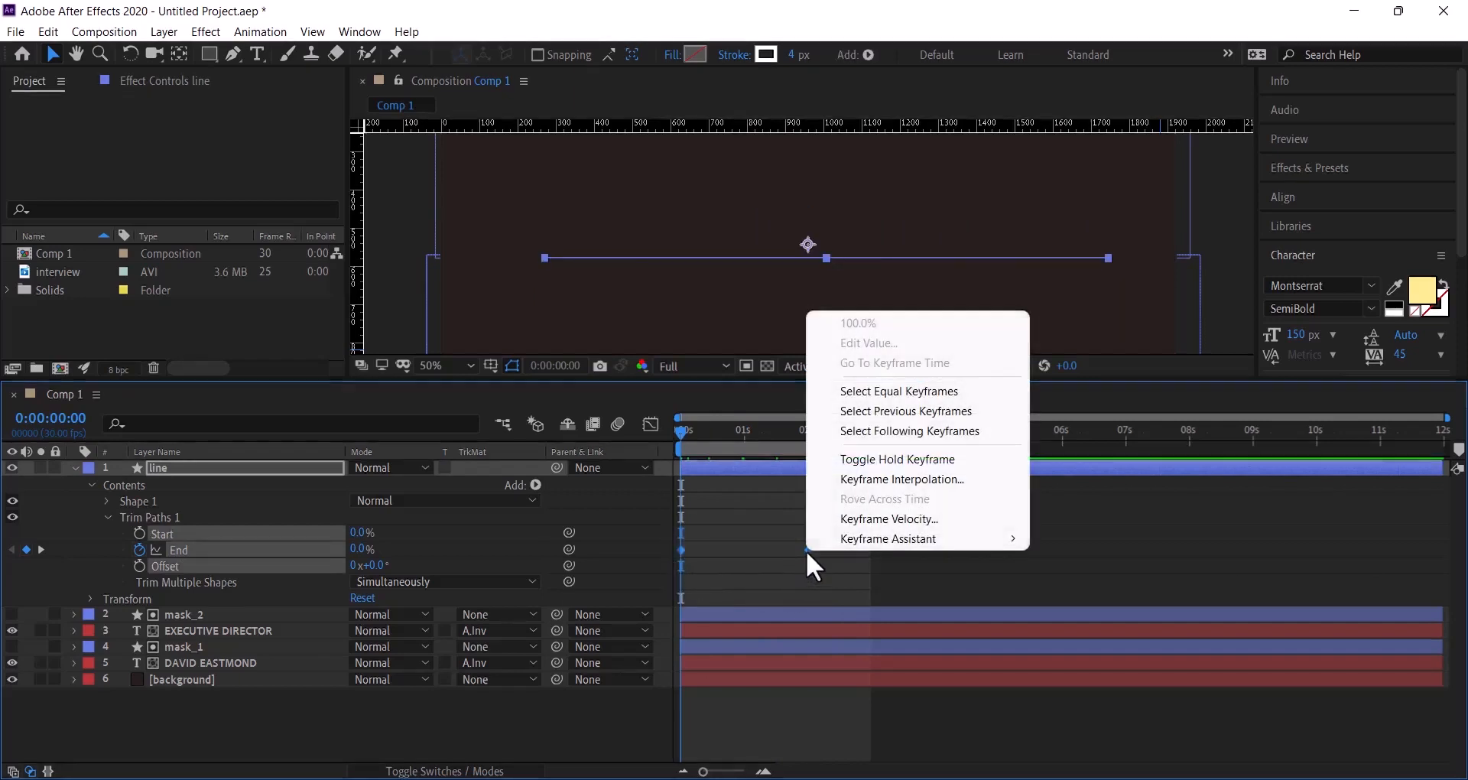
mouse_move(842, 539)
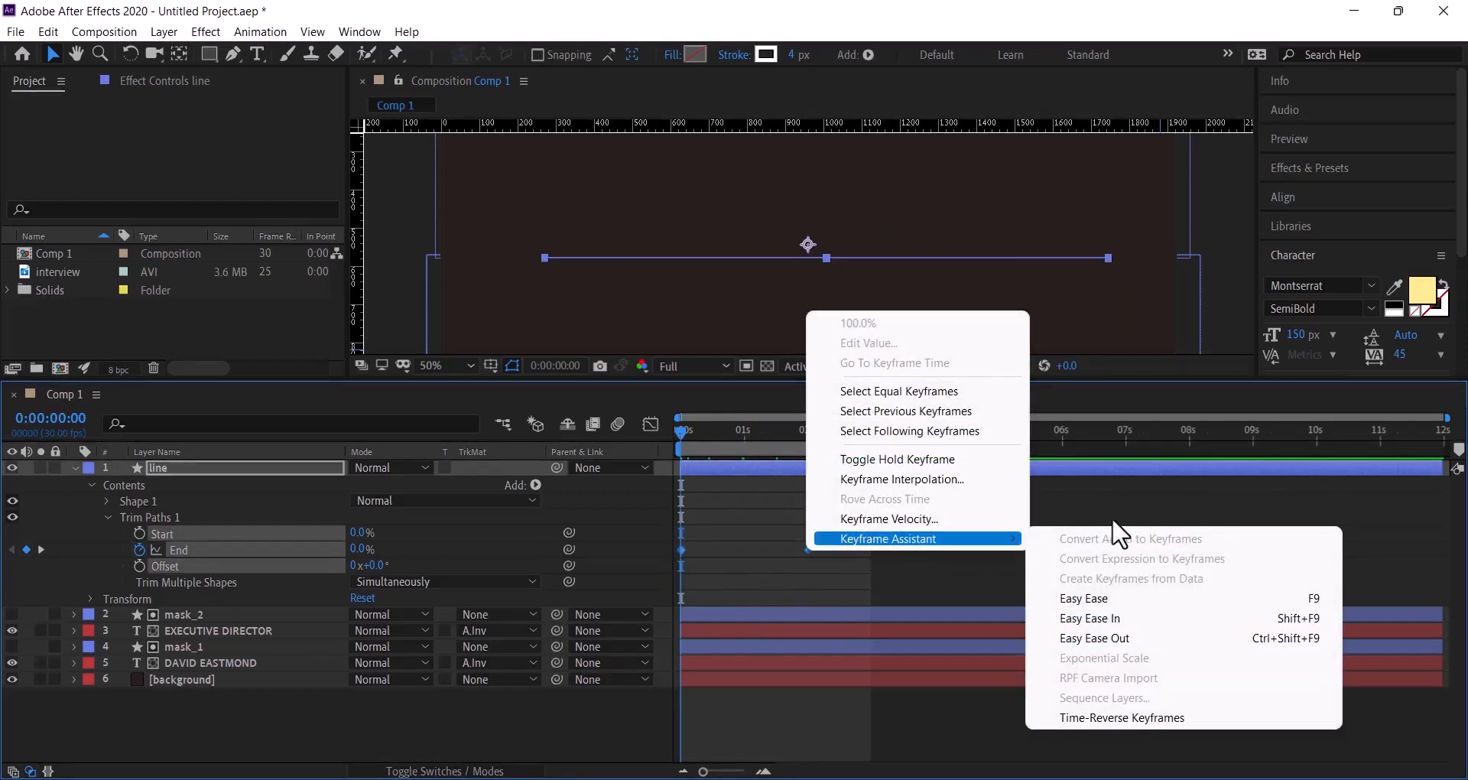
left_click(1081, 602)
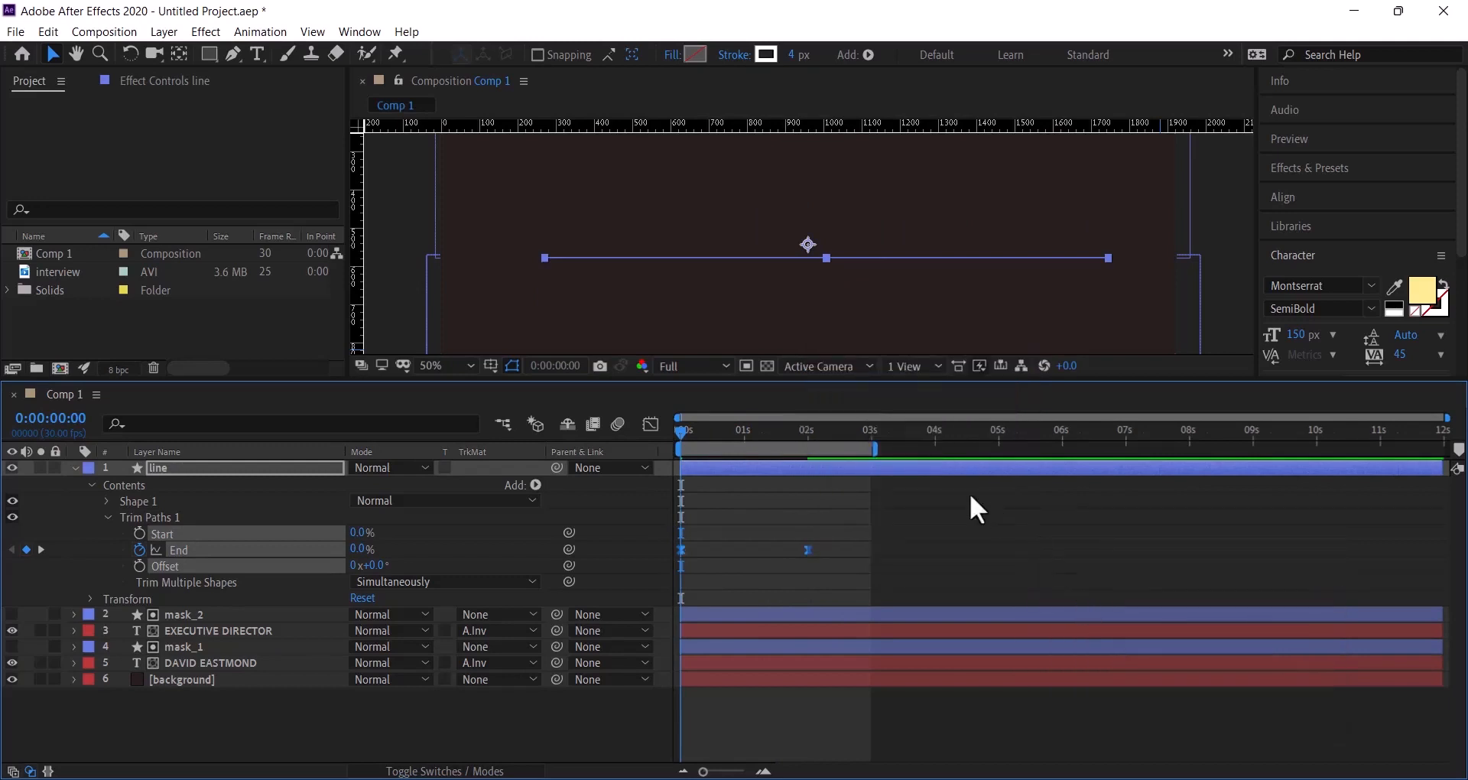
left_click(650, 424)
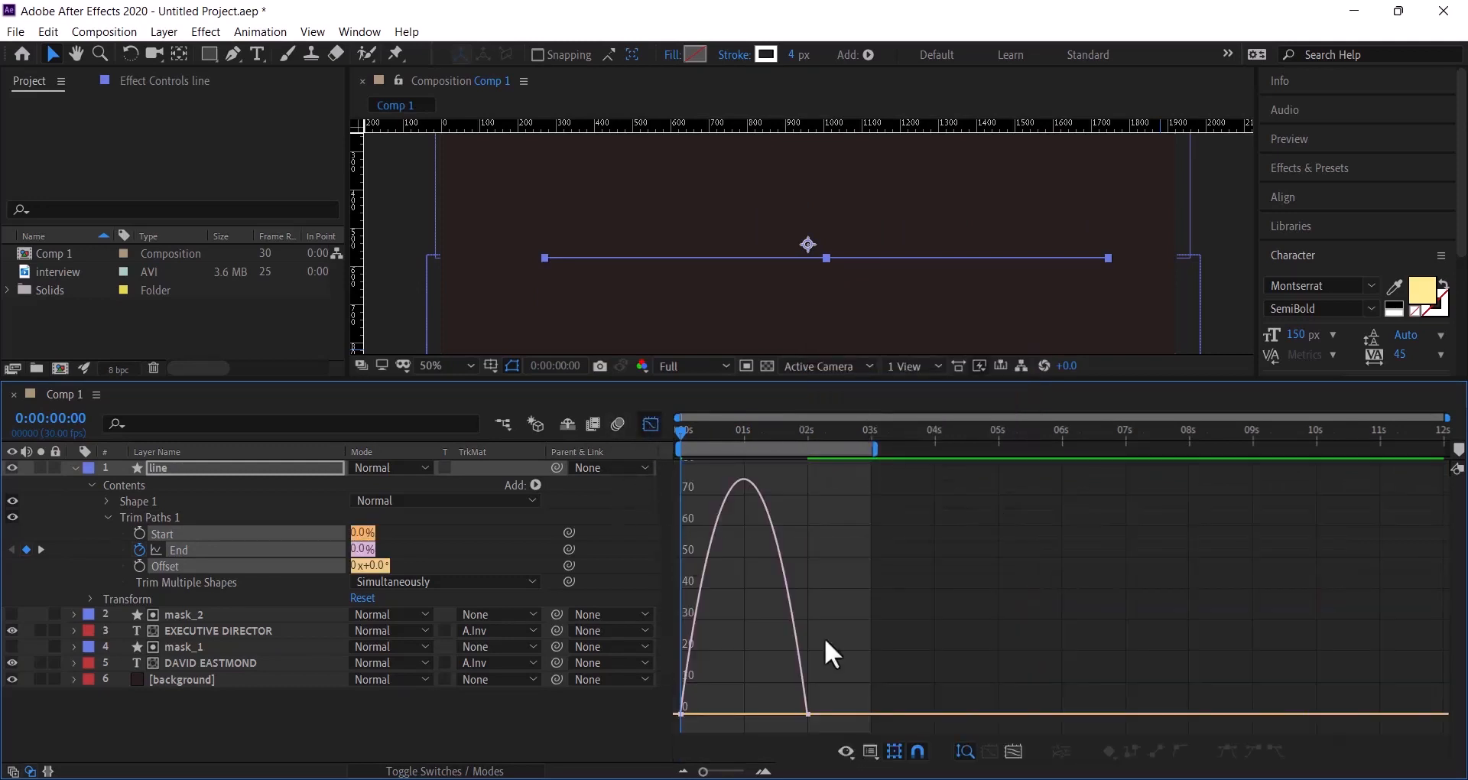
left_click_drag(765, 728, 732, 712)
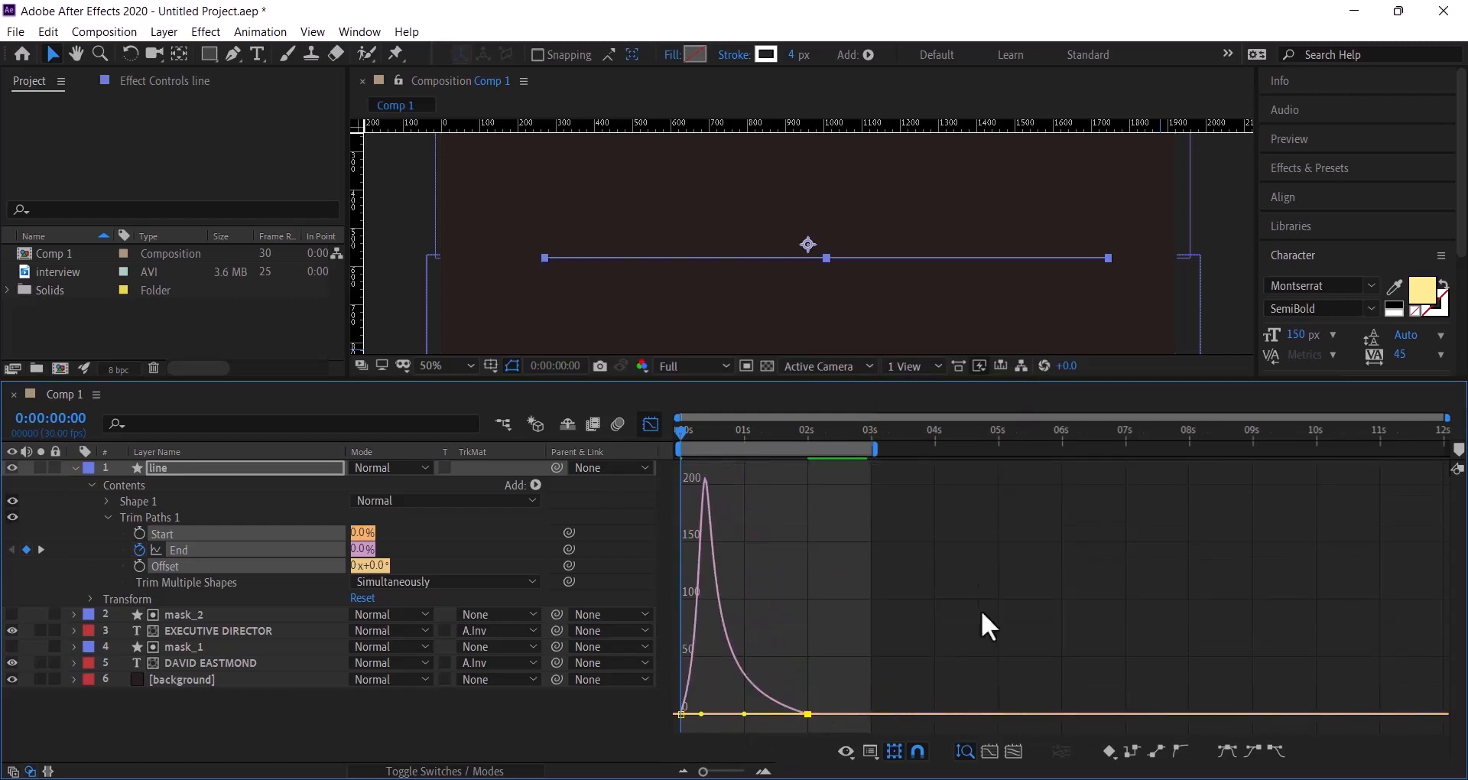
left_click(650, 424)
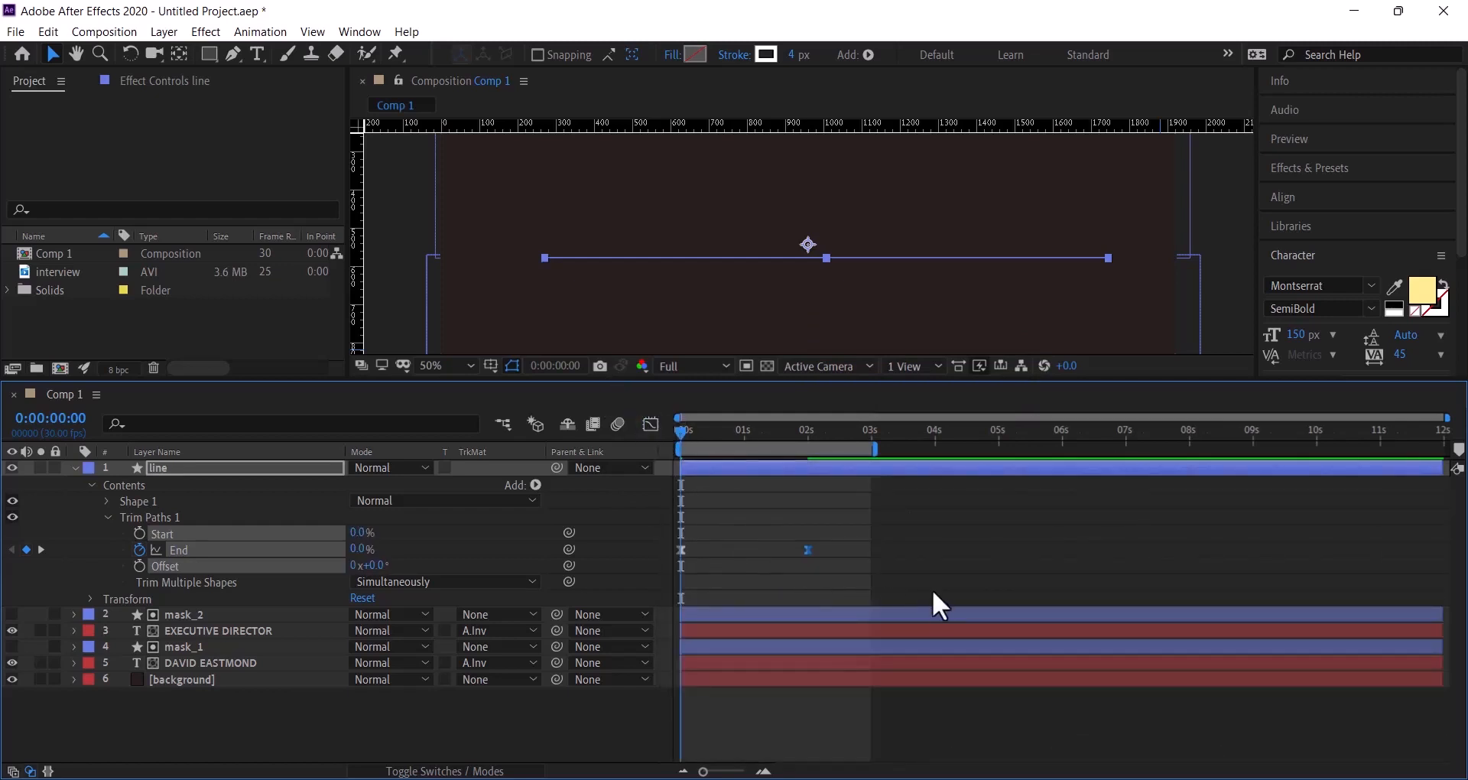
key("space")
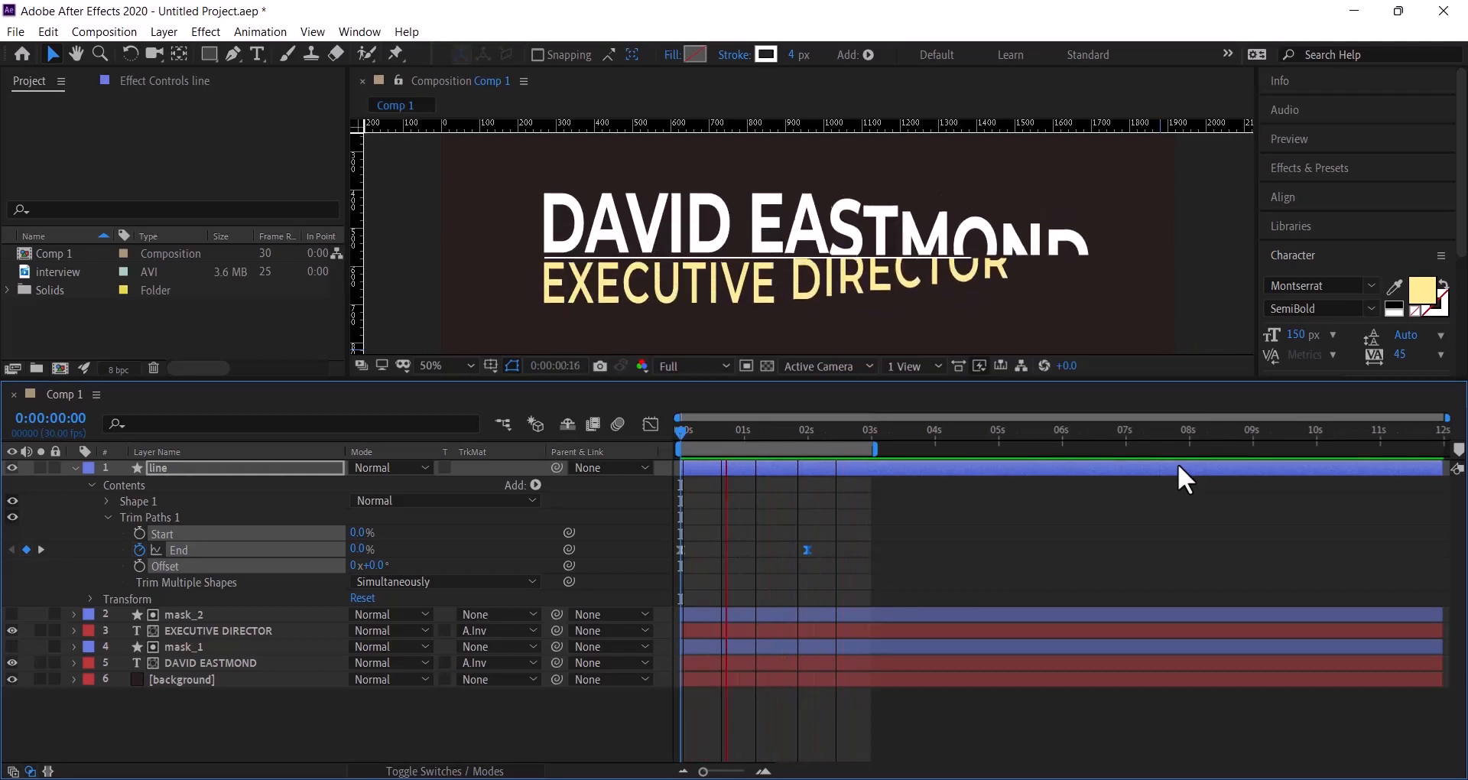
key("space")
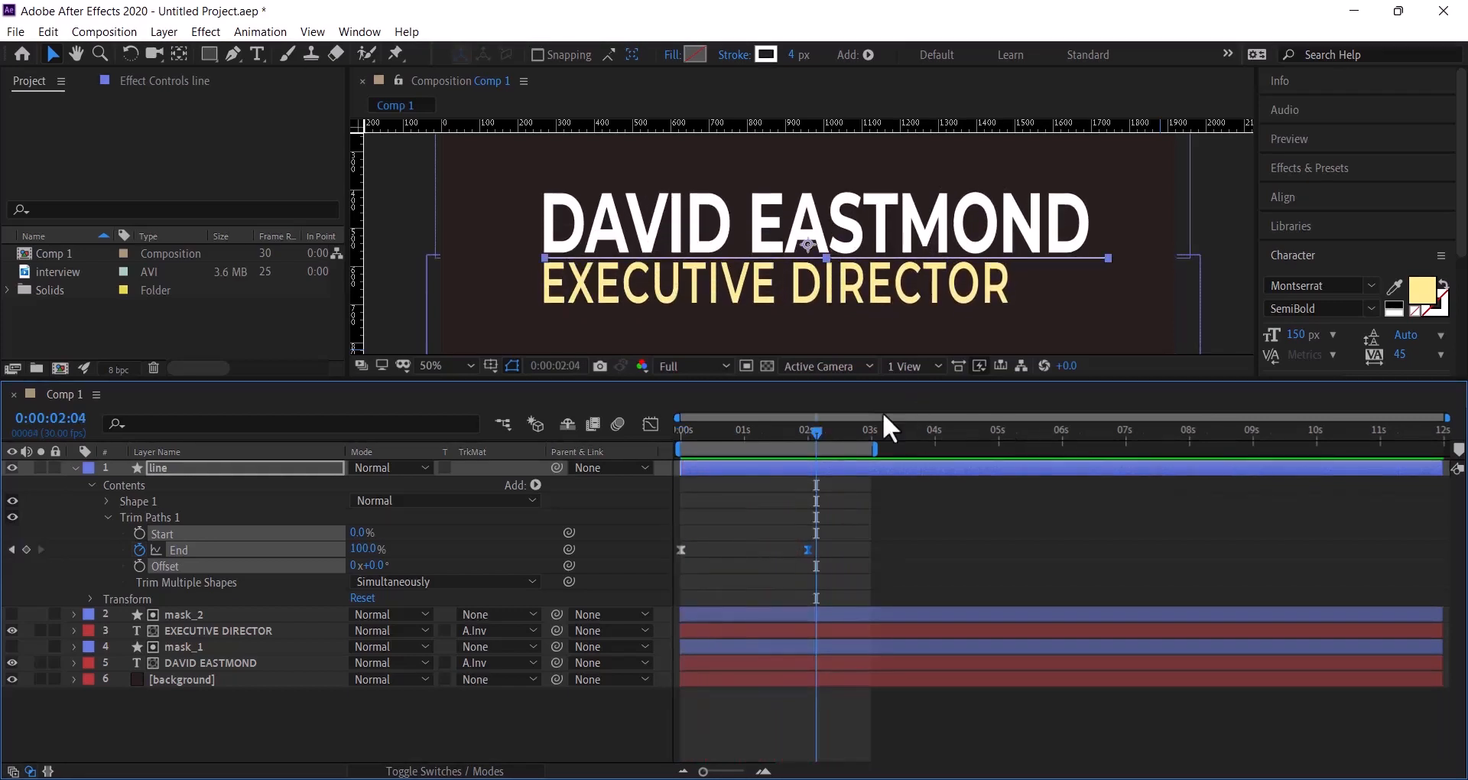
left_click_drag(816, 433, 846, 439)
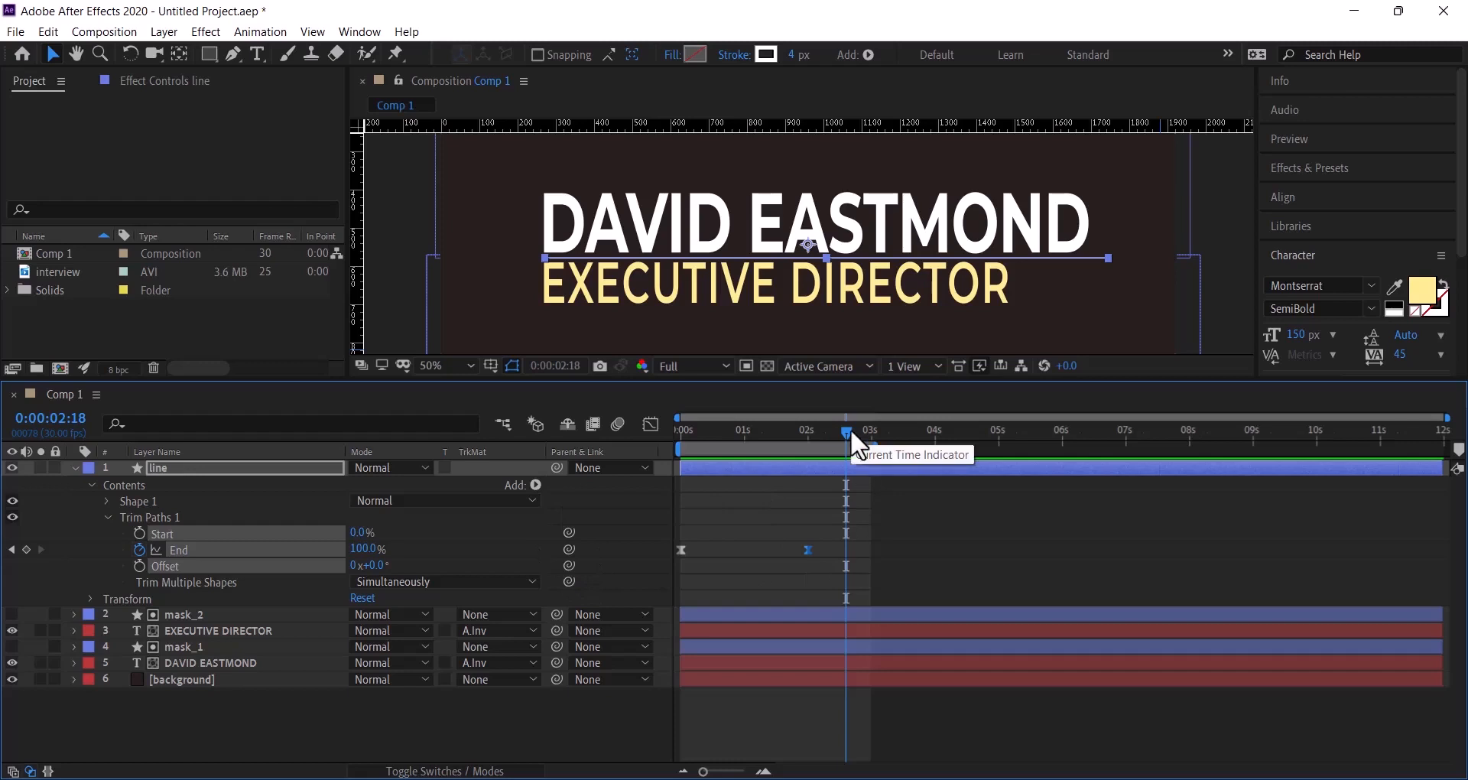
left_click_drag(843, 428, 846, 461)
key("Page_Down")
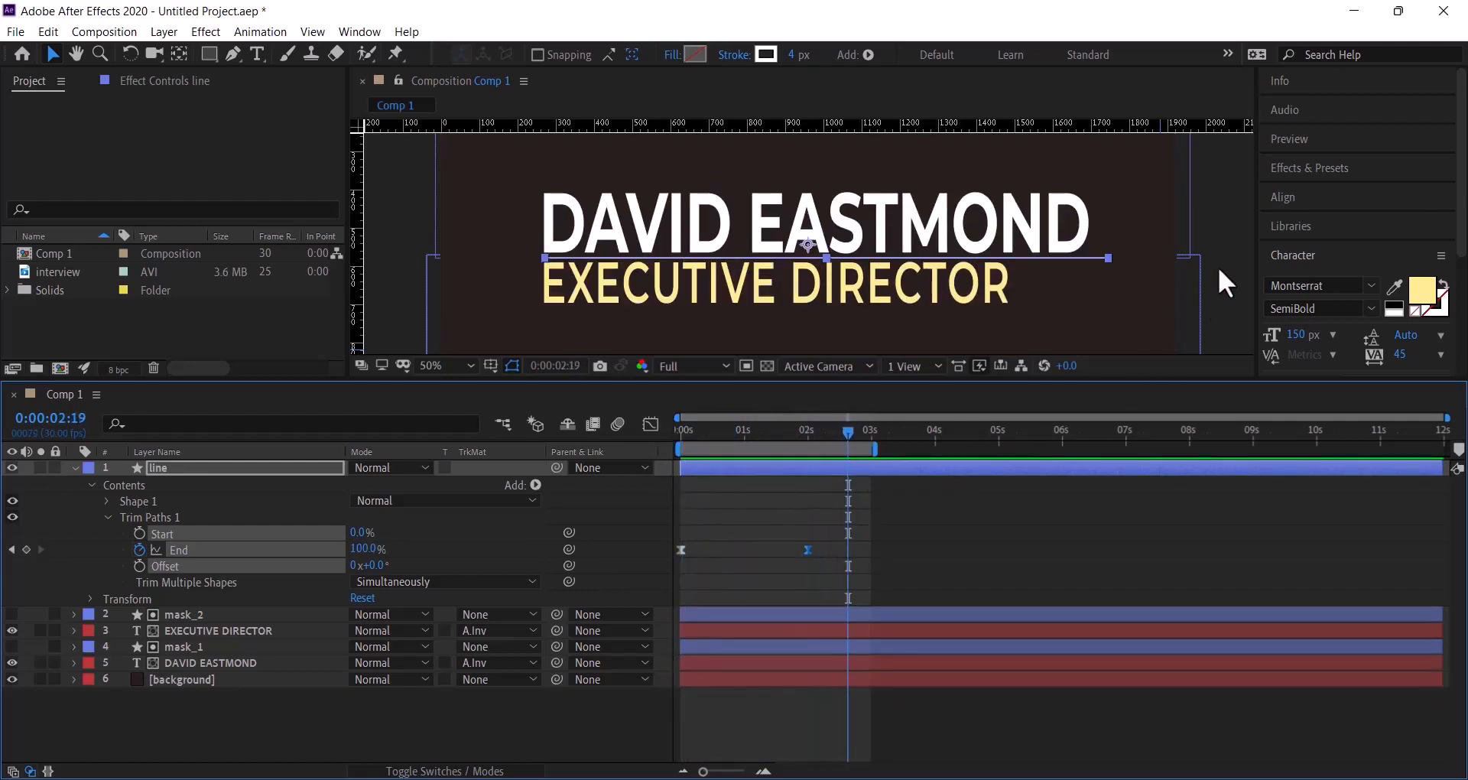
left_click(1218, 267)
left_click_drag(847, 430, 701, 448)
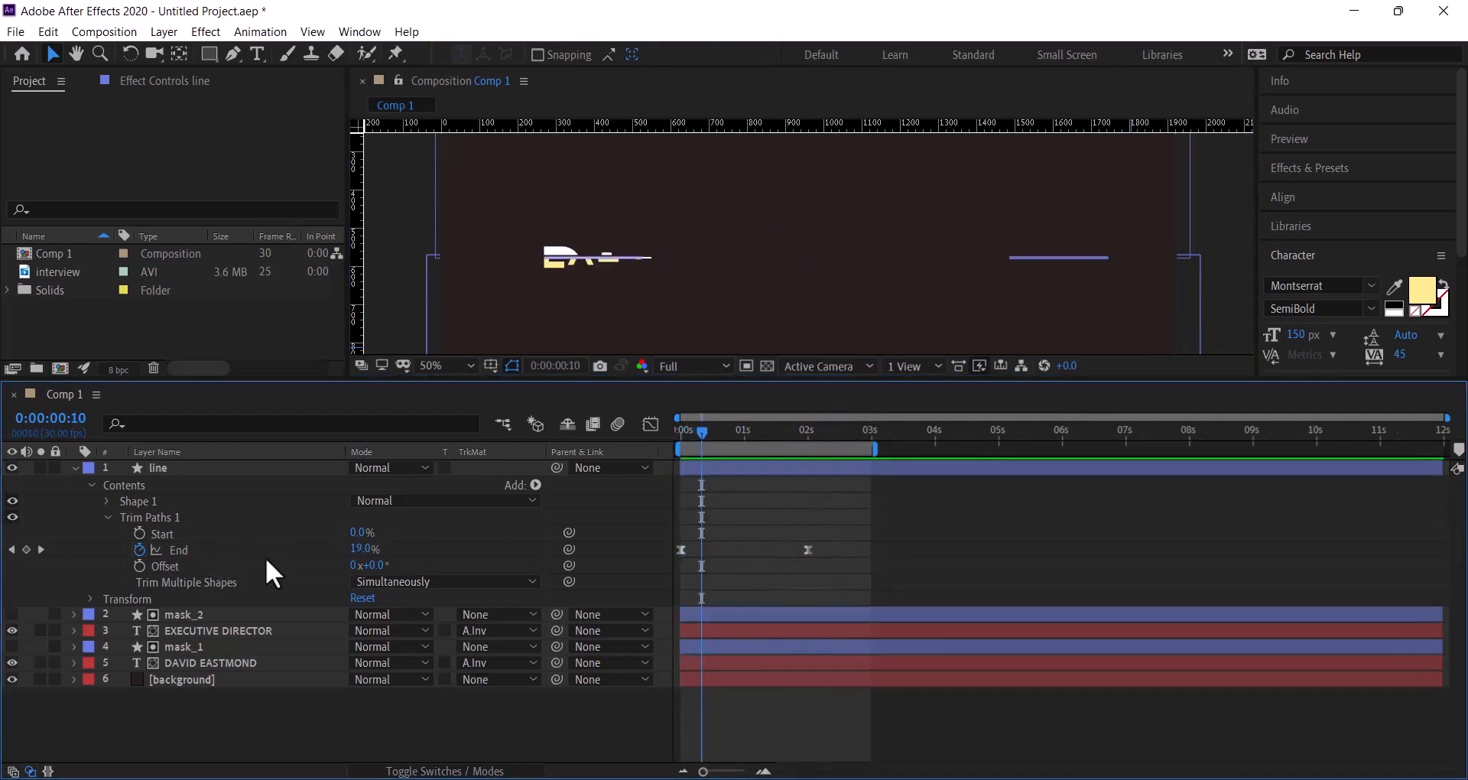
- Keyframe Trim Paths Start at 0% at 0:00:00:14 and 100% at 0:00:02:15
mouse_move(702, 433)
left_mouse_down()
mouse_move(719, 432)
mouse_move(677, 451)
mouse_move(710, 454)
left_mouse_up()
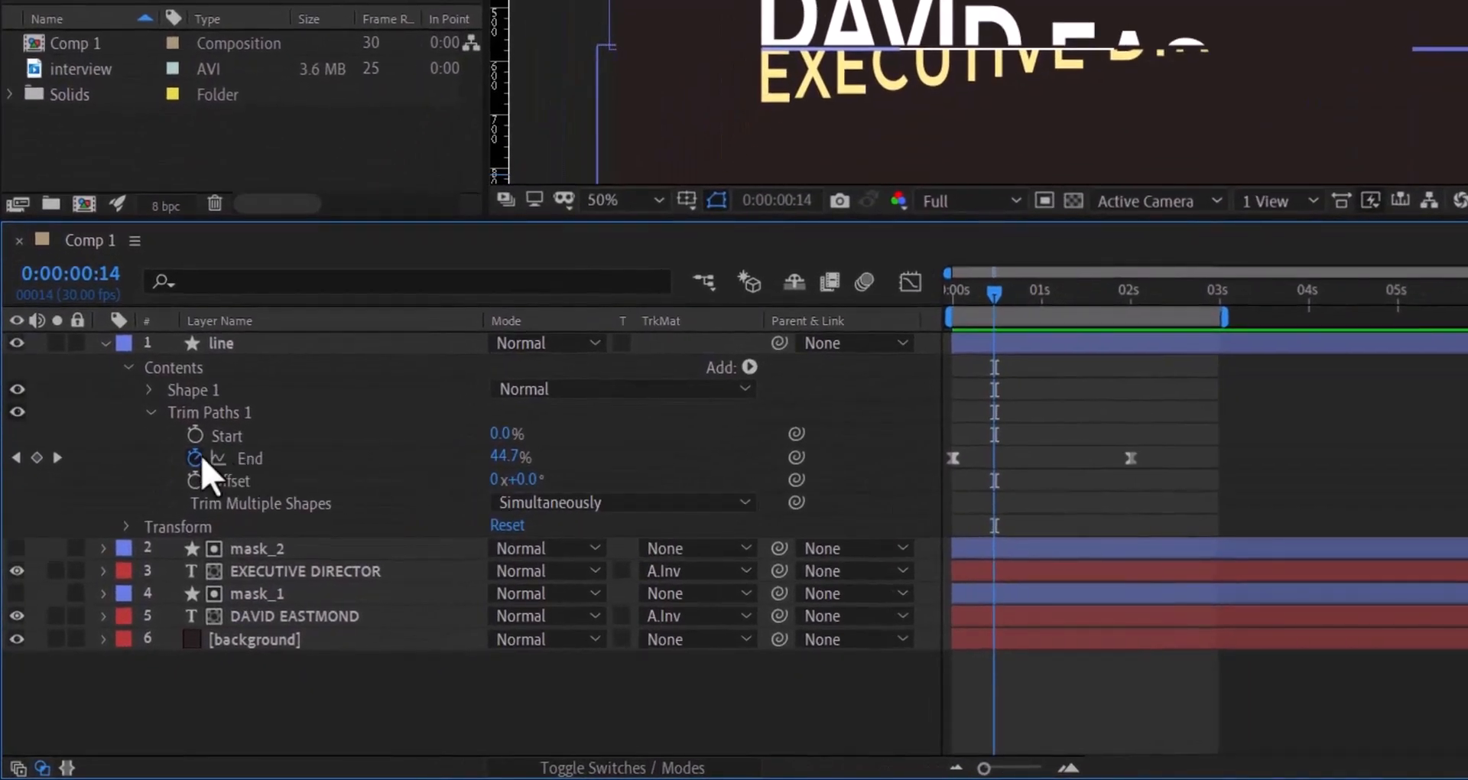
left_click(195, 434)
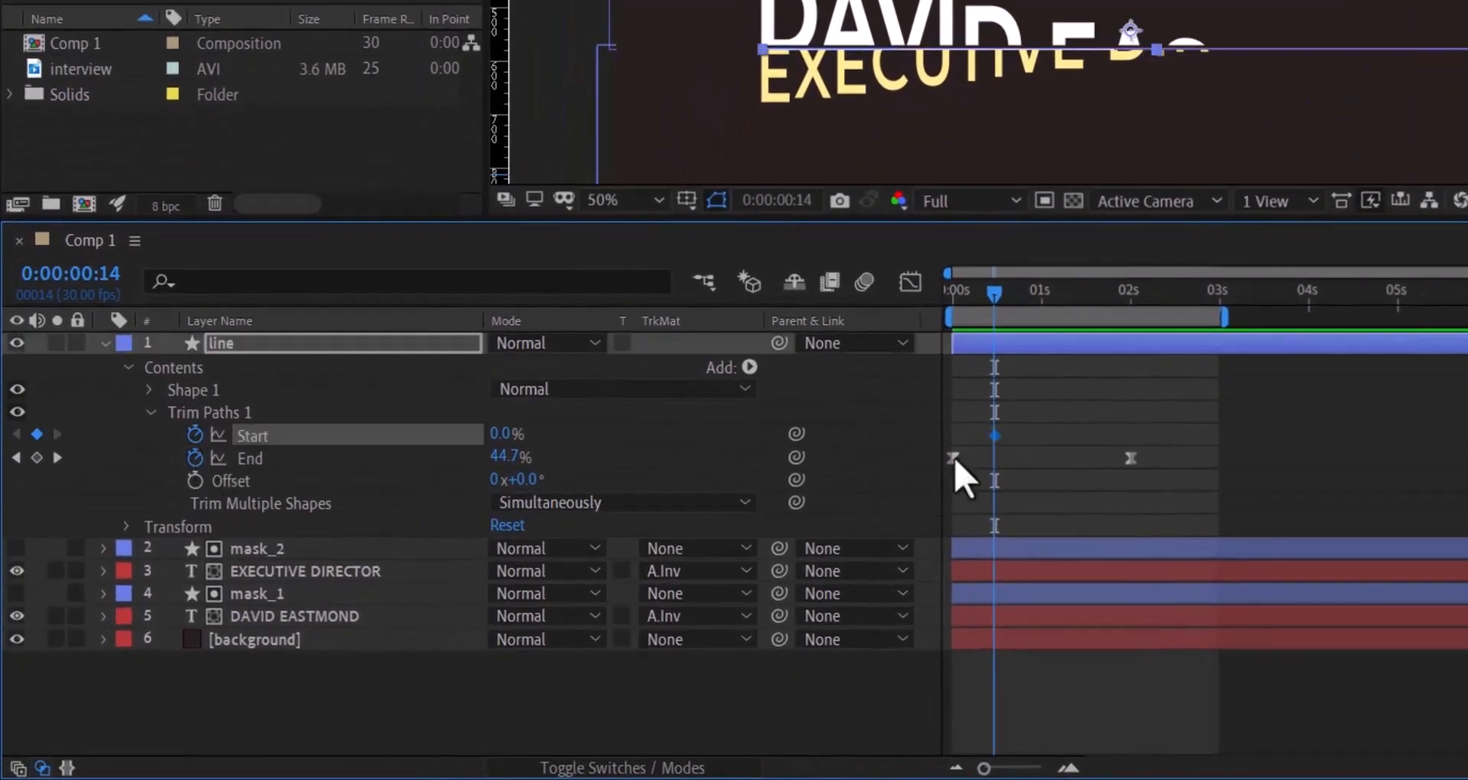
left_click_drag(992, 292, 1172, 323)
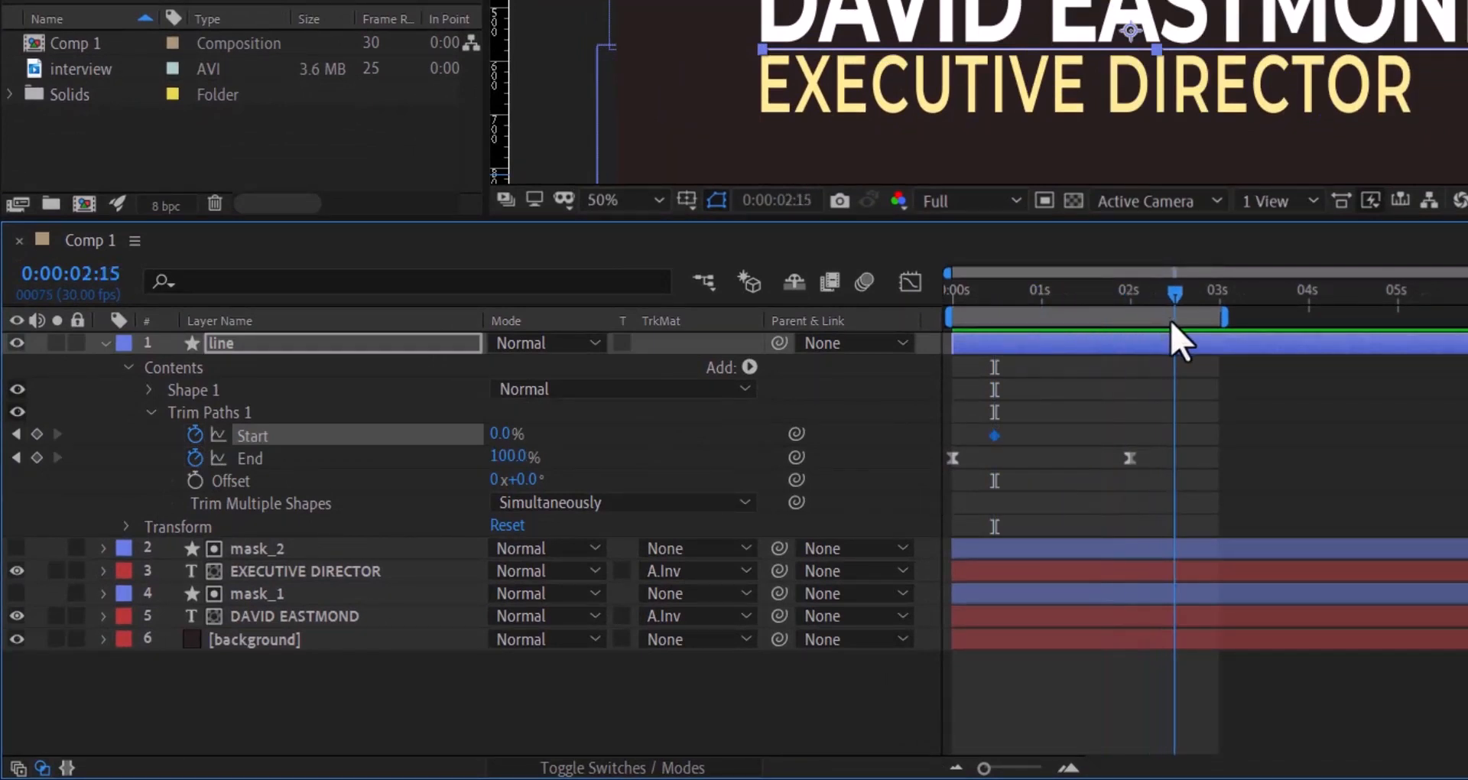
left_click_drag(506, 435, 723, 445)
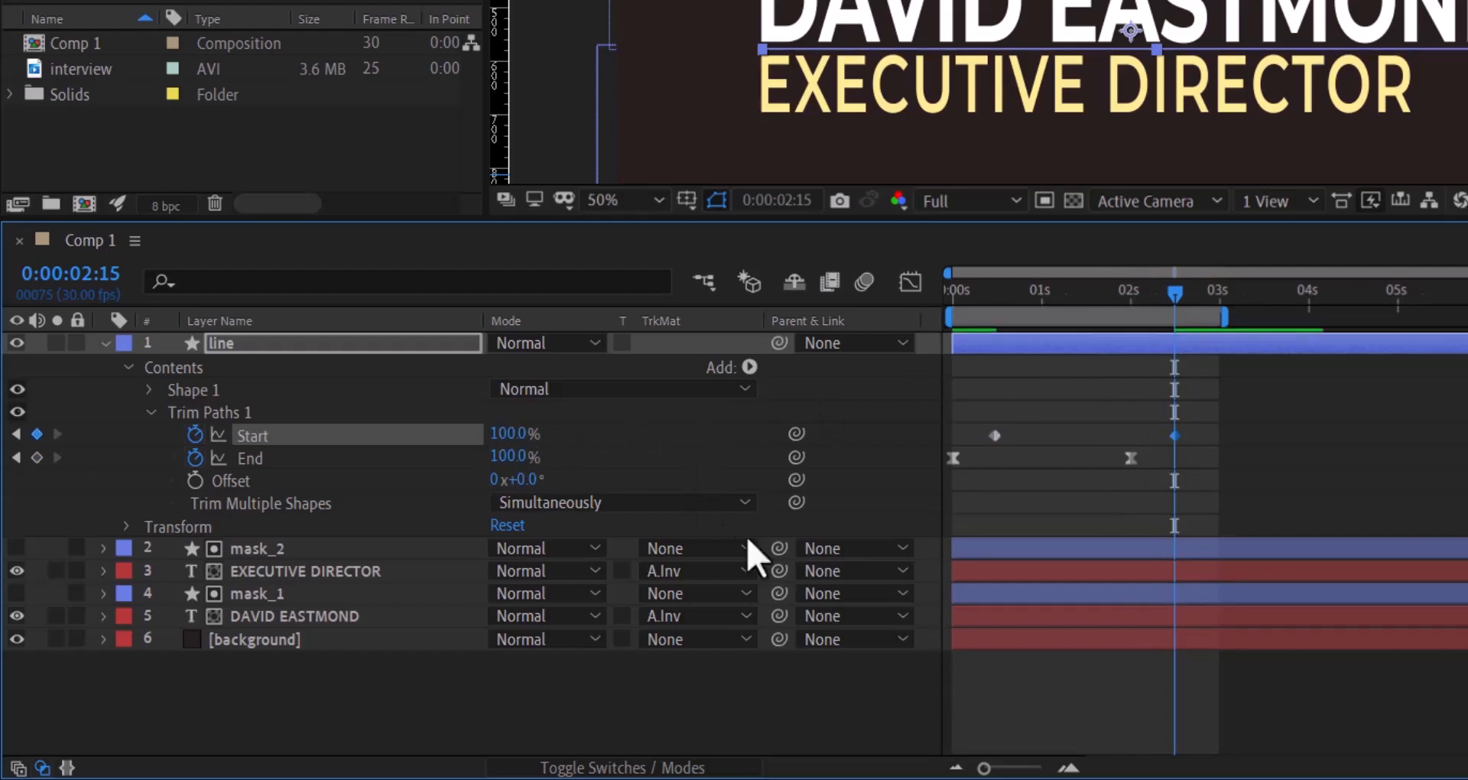
left_click_drag(1216, 408, 1023, 438)
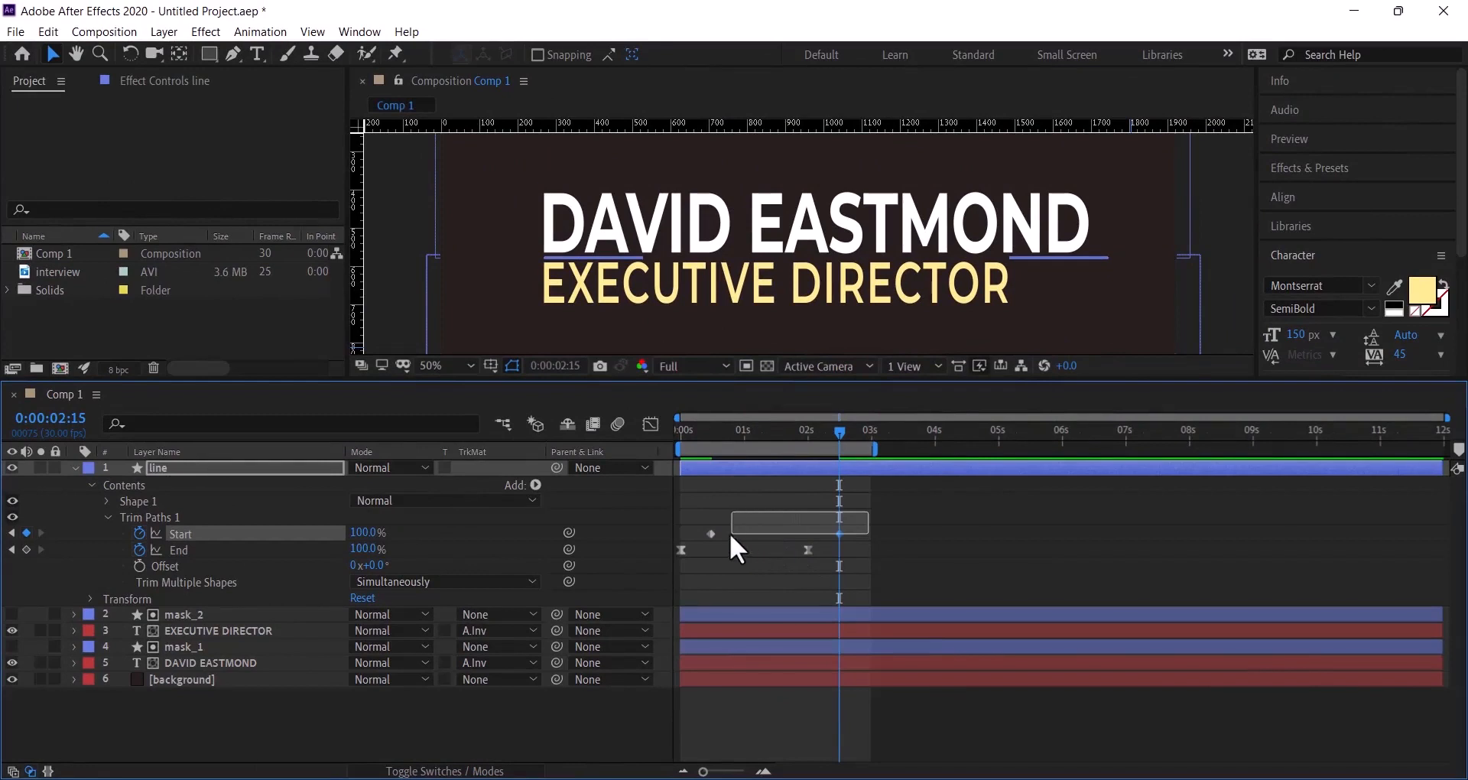
- Apply Easy Ease to both Trim Paths Start keyframes
left_click_drag(729, 535, 695, 537)
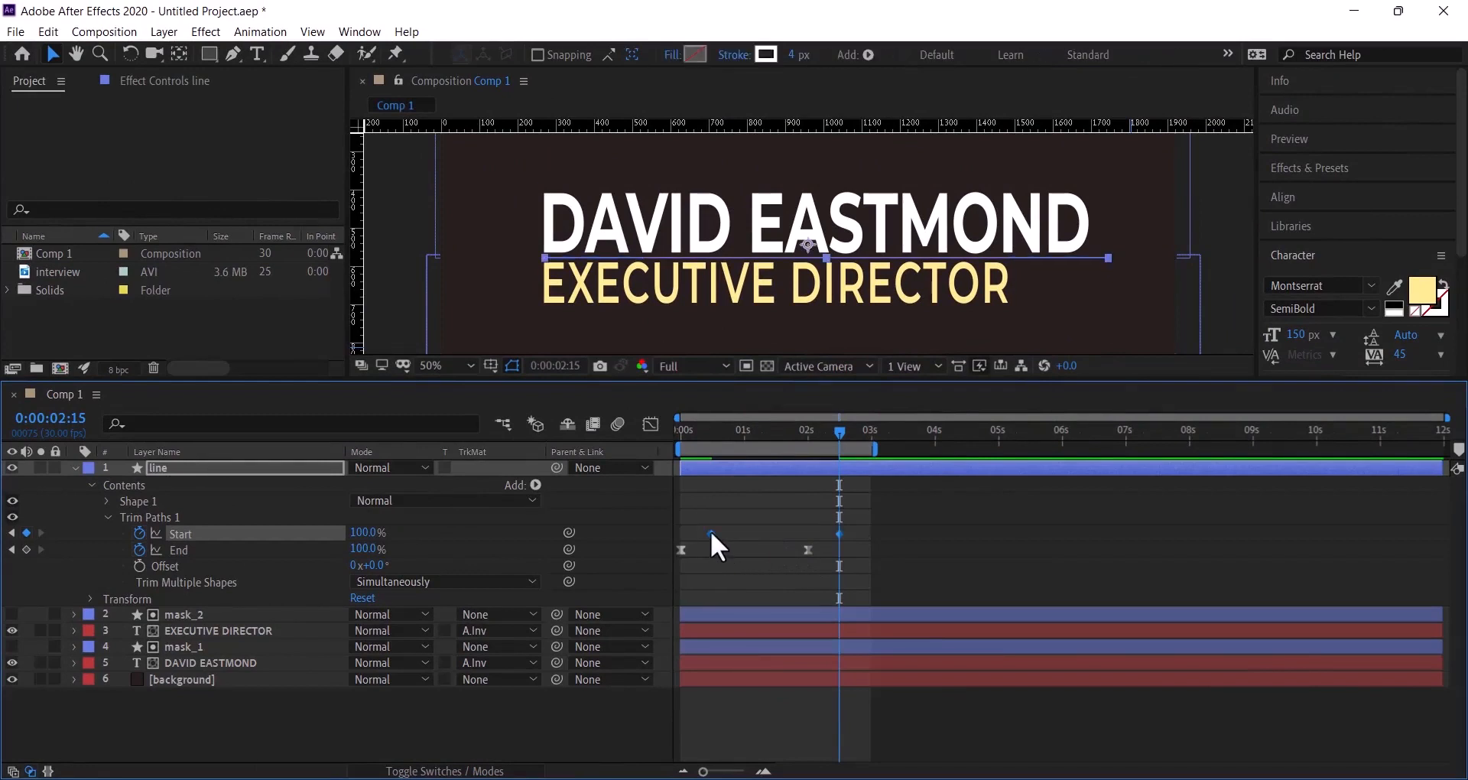
right_click(711, 534)
mouse_move(773, 757)
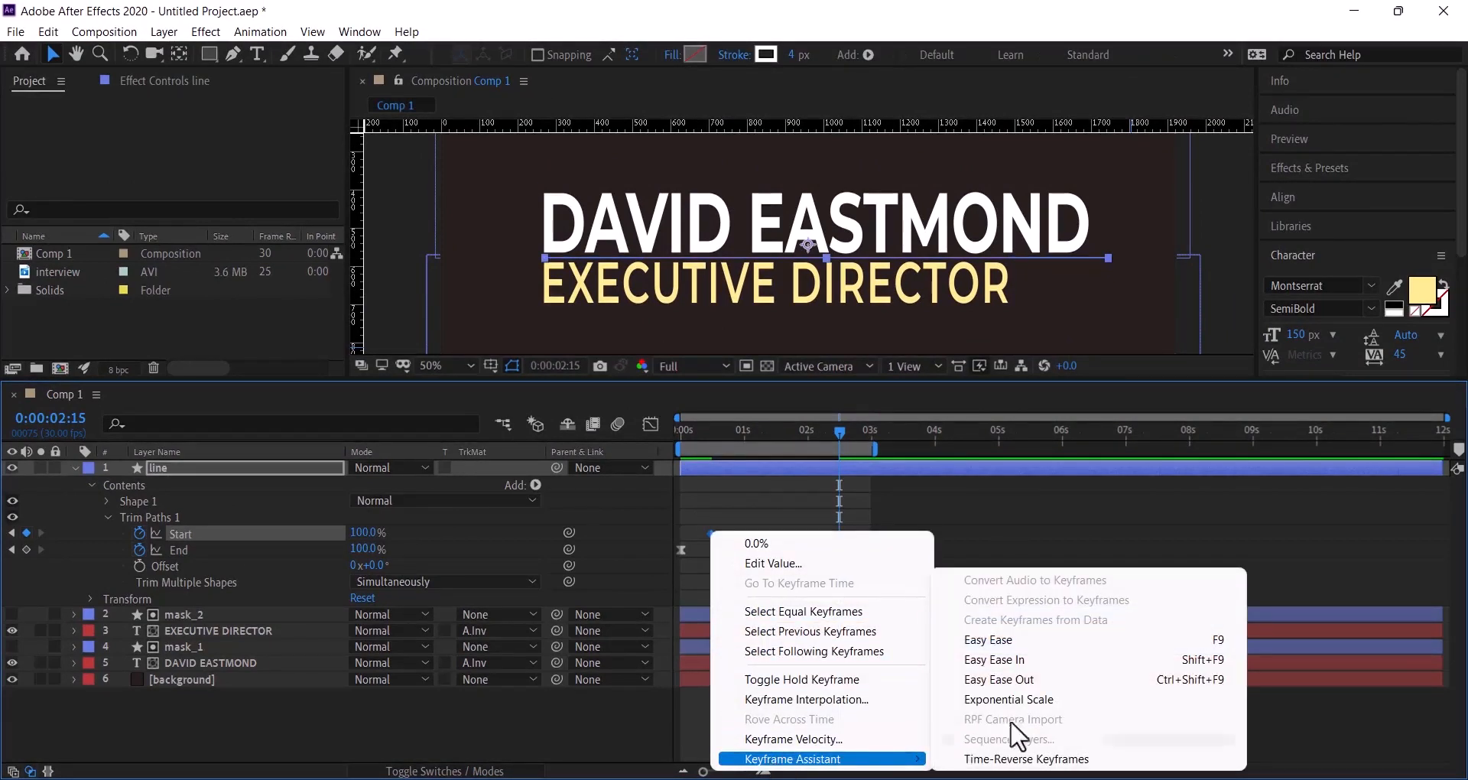
left_click(1067, 639)
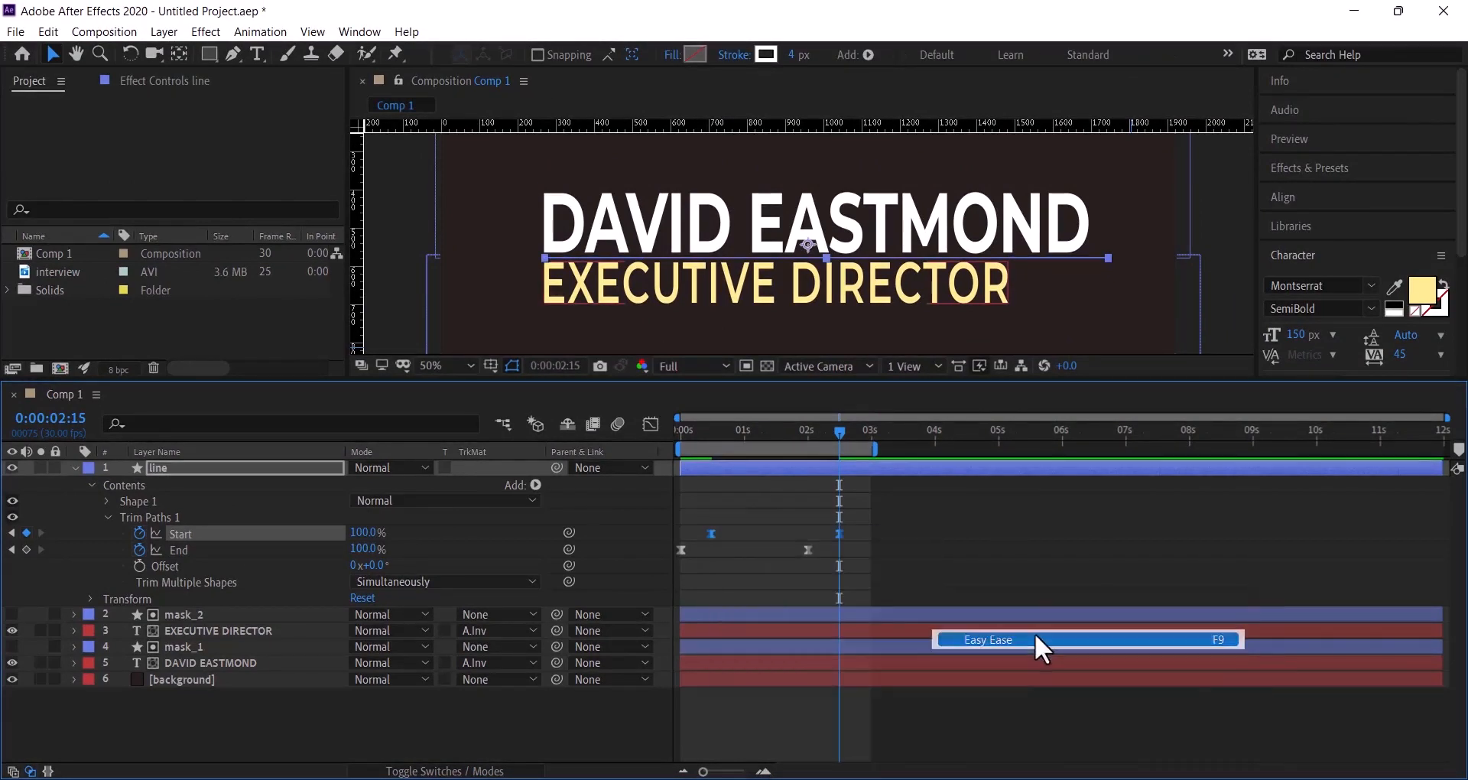
- In the Graph Editor, check the Start value and speed graphs, then return to the layer bars
left_click(650, 424)
left_click_drag(831, 719, 753, 714)
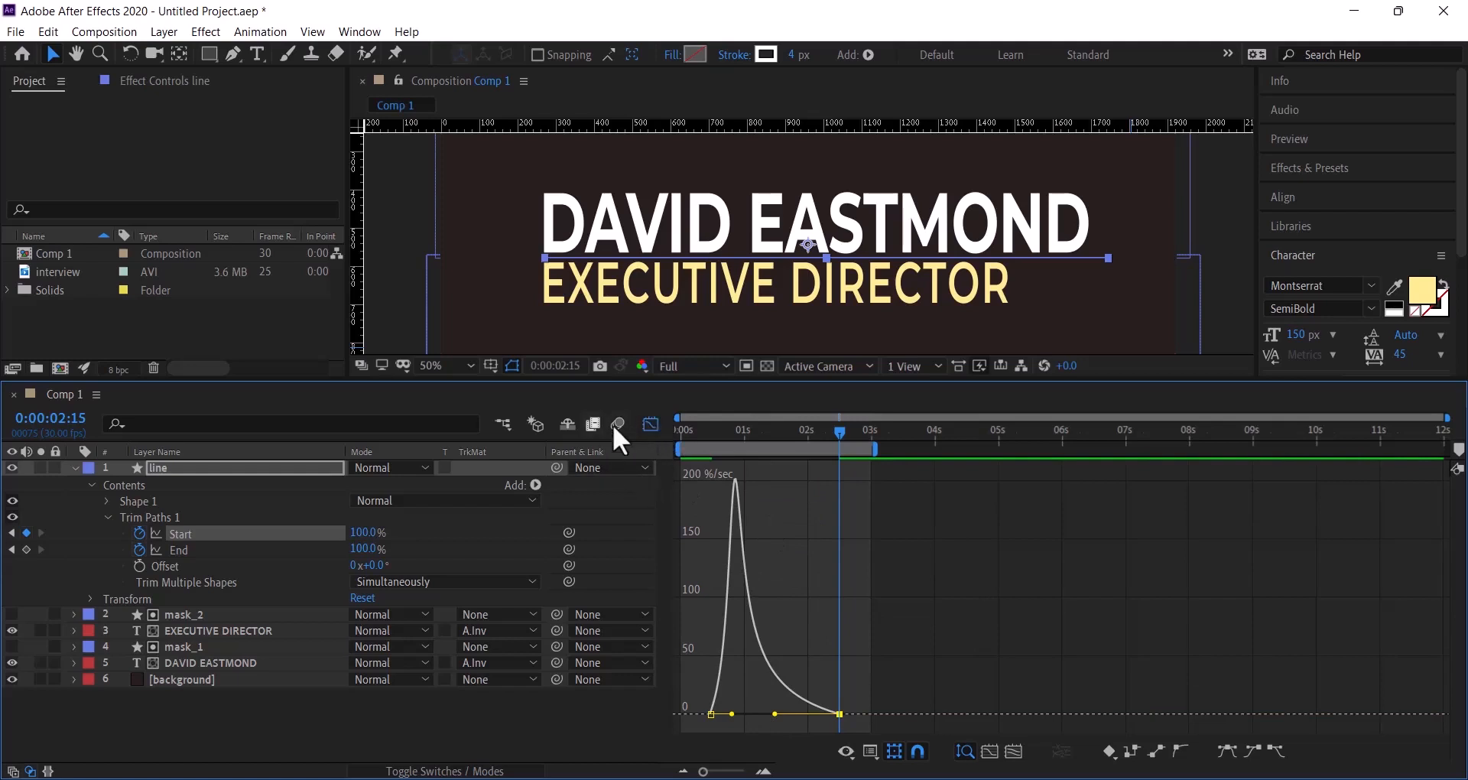
right_click(792, 512)
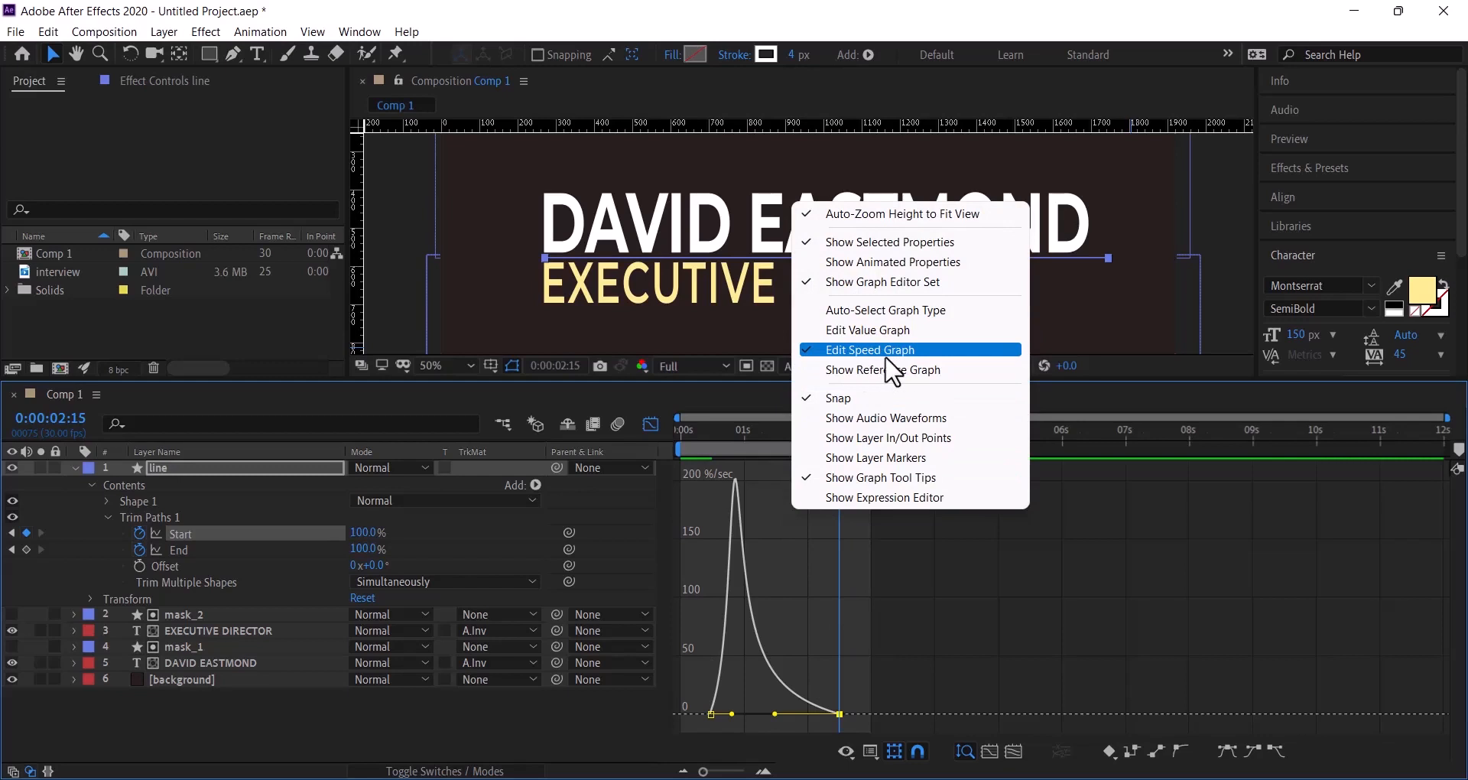
left_click(818, 331)
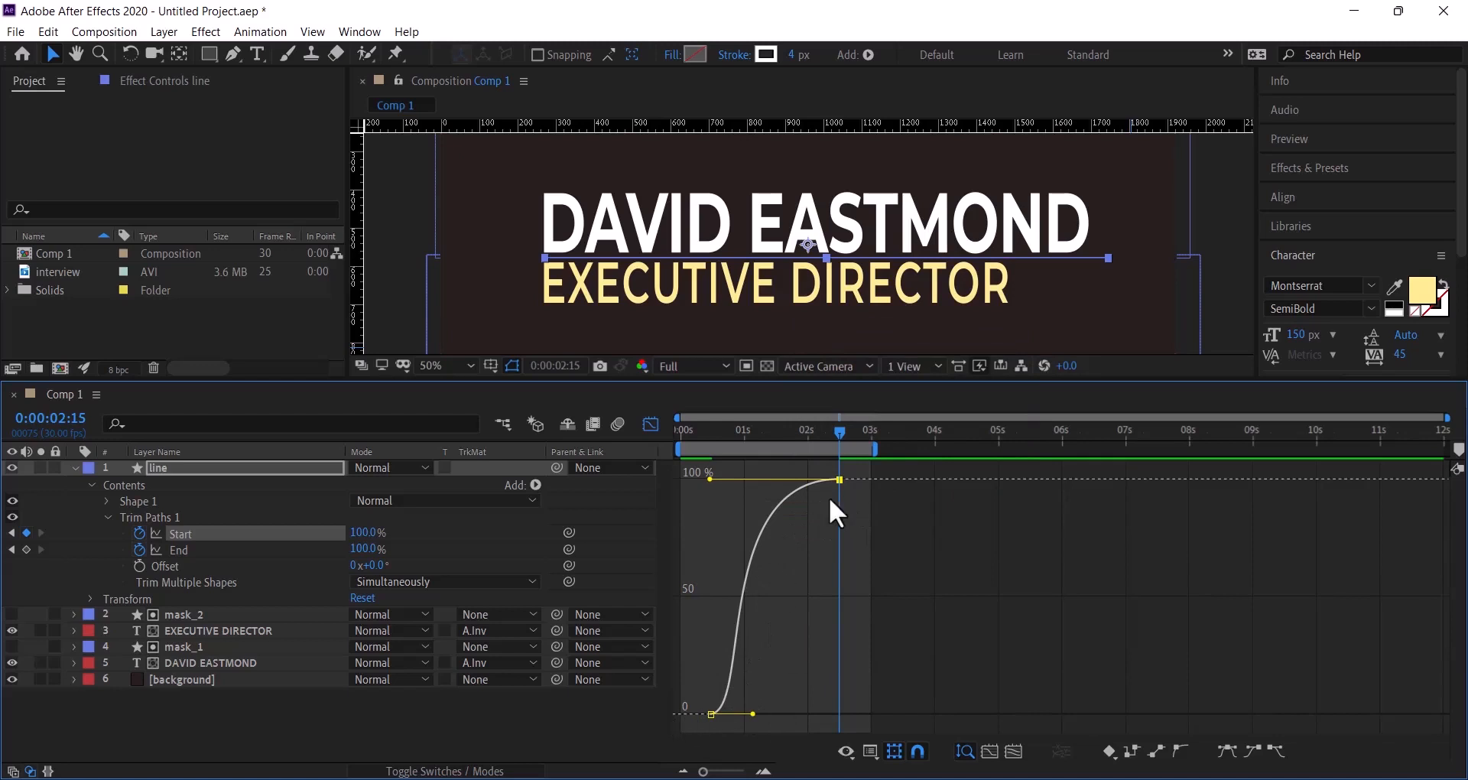
right_click(812, 566)
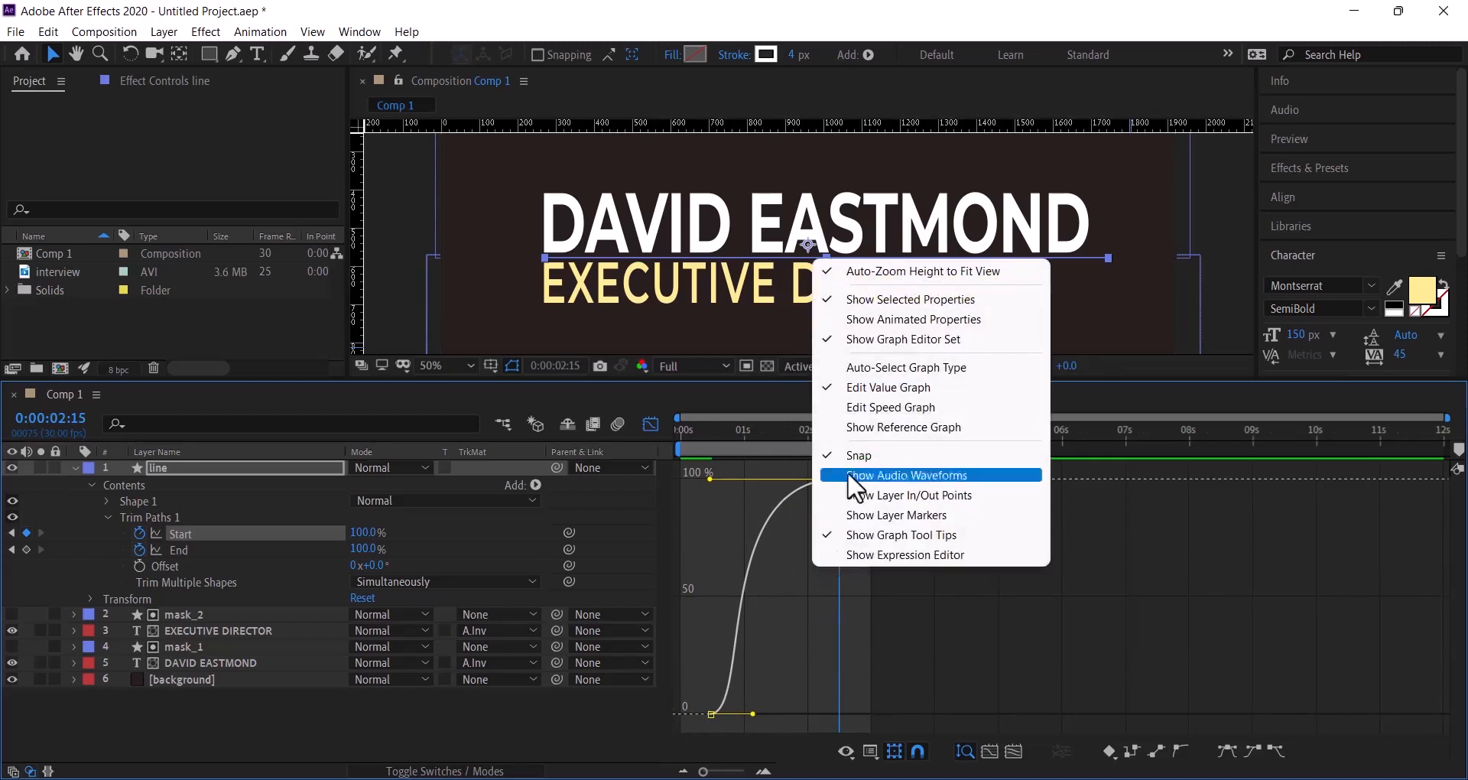
left_click(851, 408)
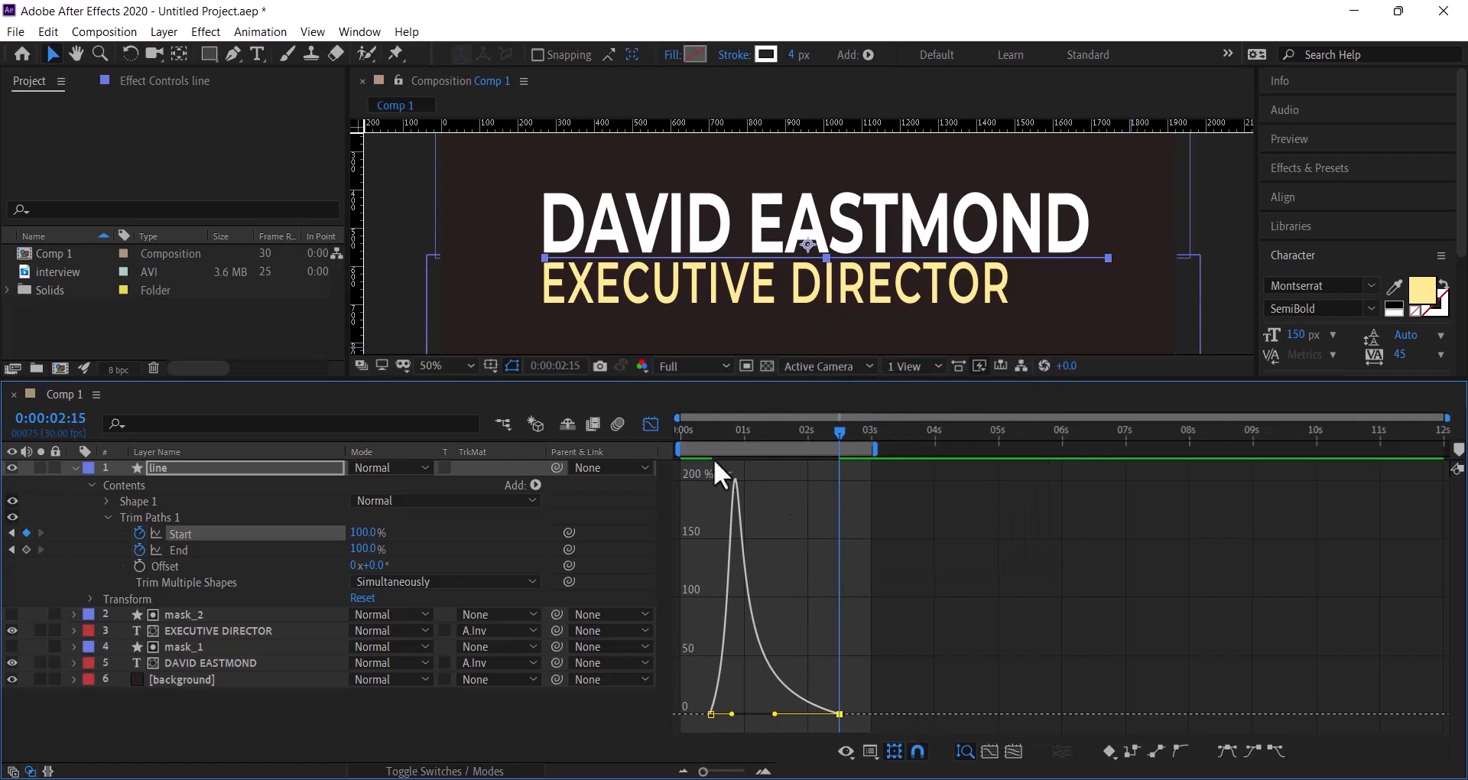
left_click(651, 425)
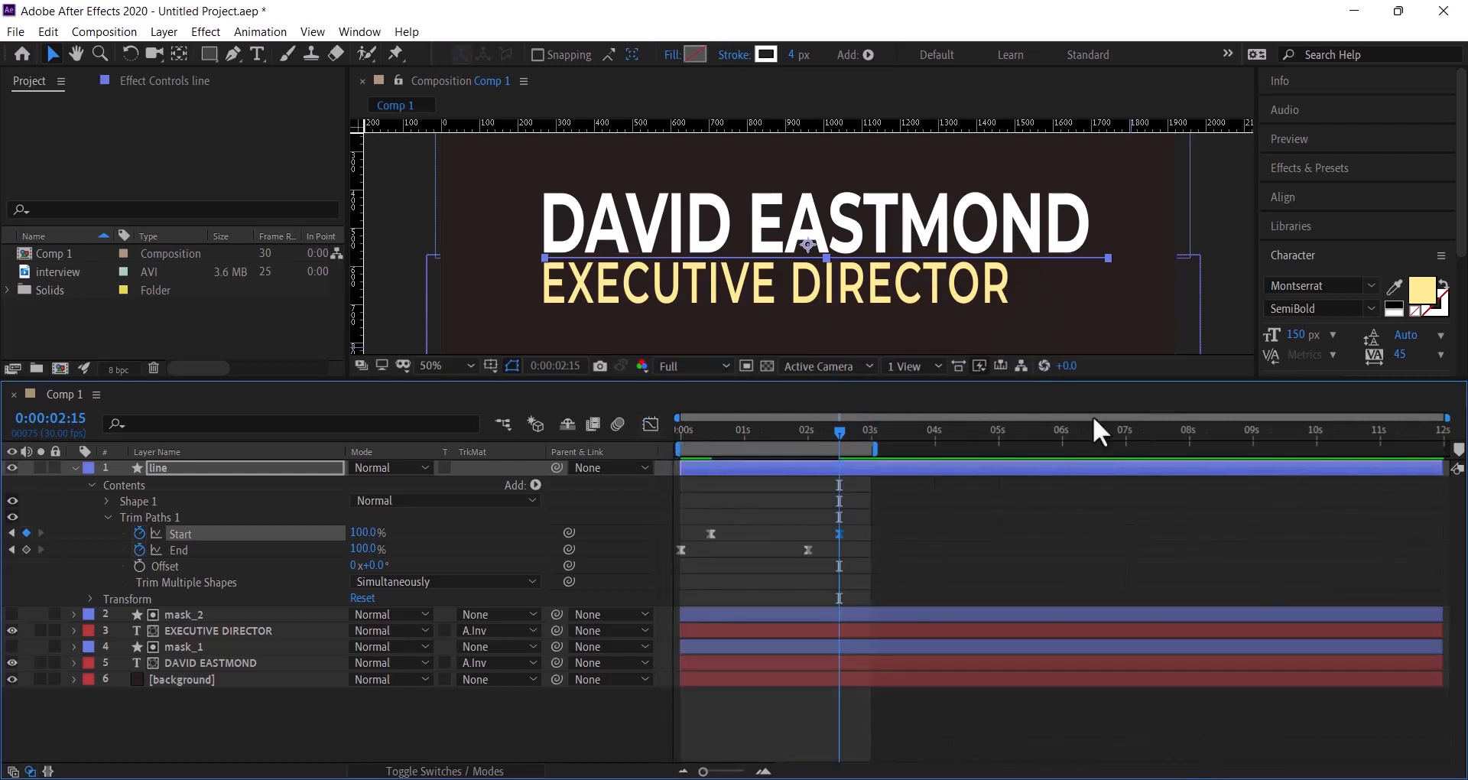
- Preview the line animation, collapse the line layer, and extend the work area to about 11.7 s
left_click(1205, 223)
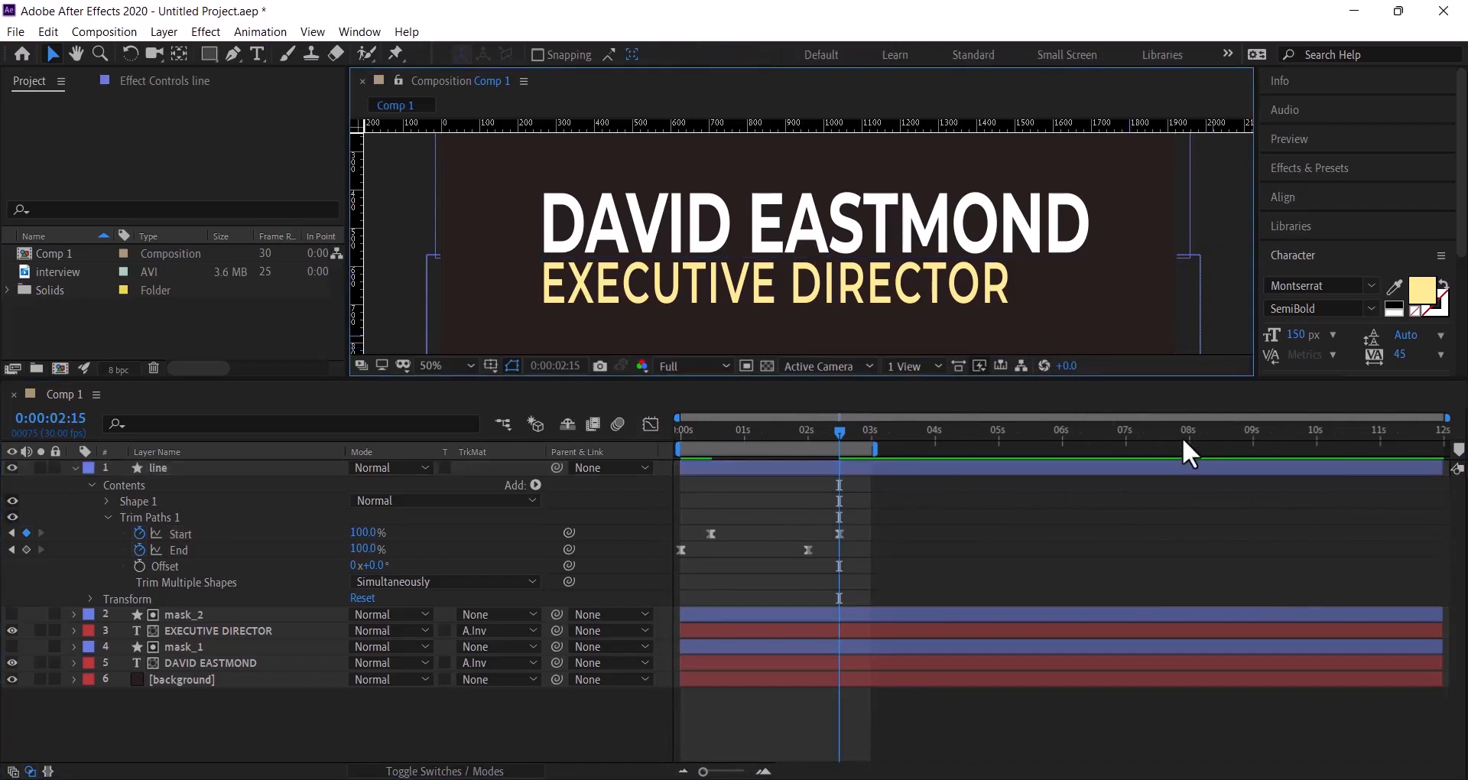
key("space")
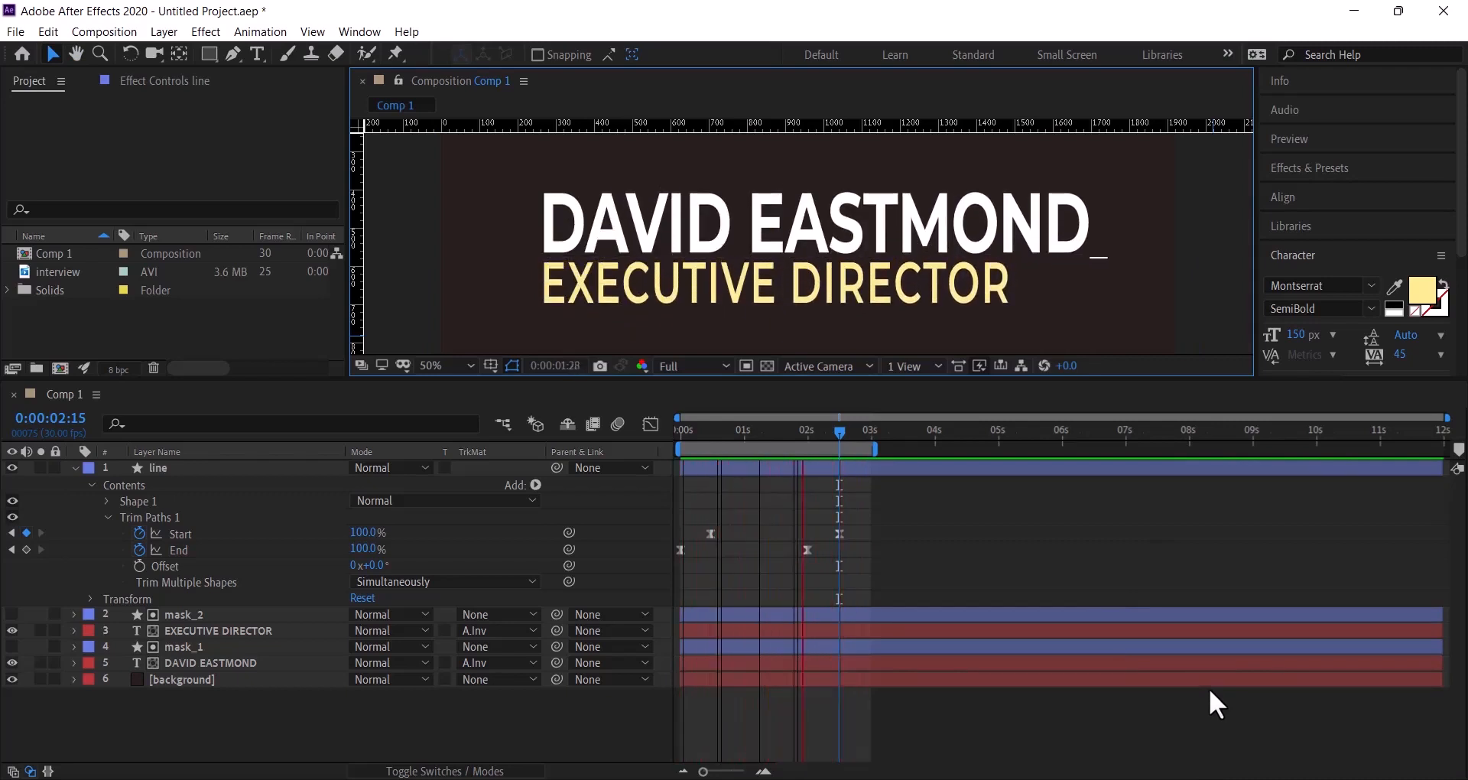
key("space")
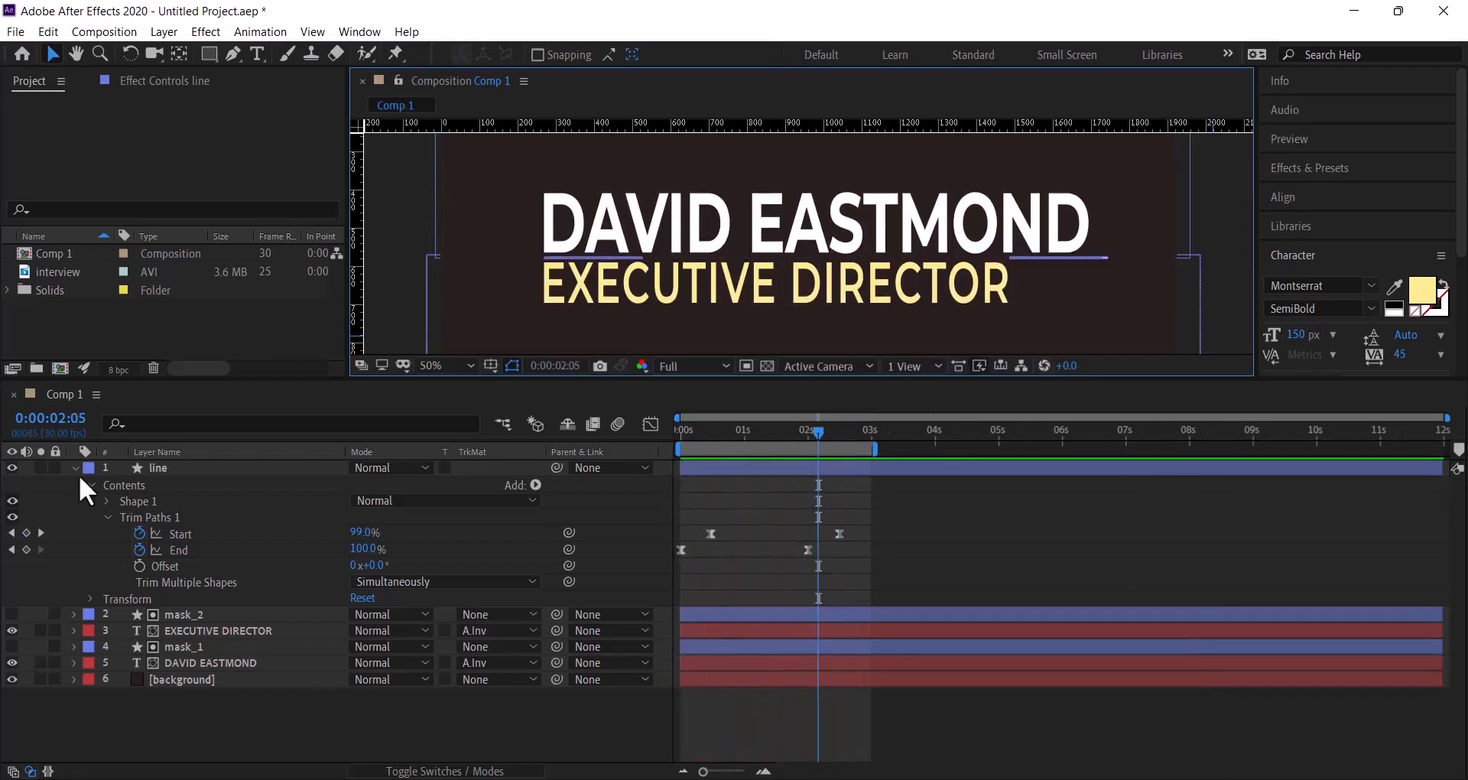
left_click(75, 469)
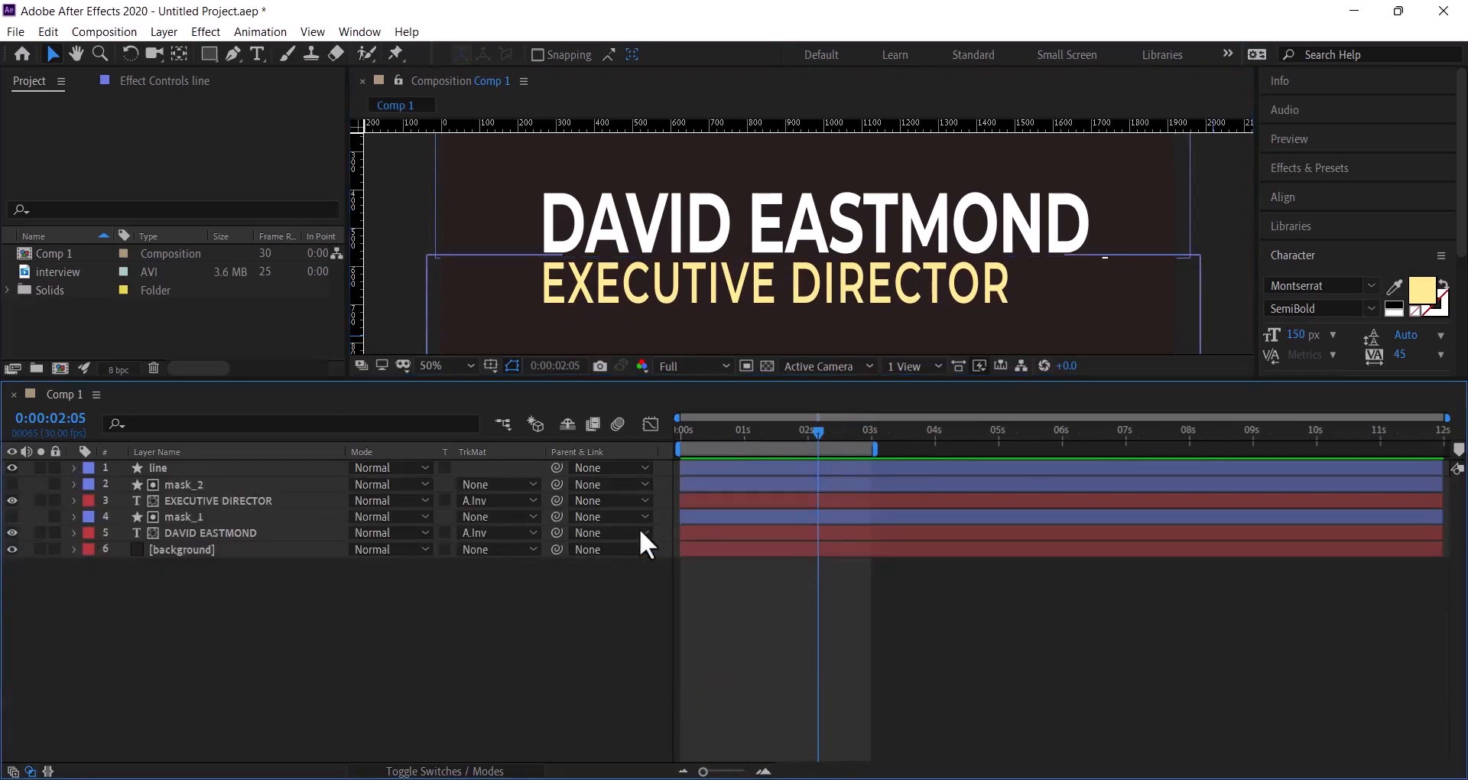
left_click_drag(872, 447, 1456, 468)
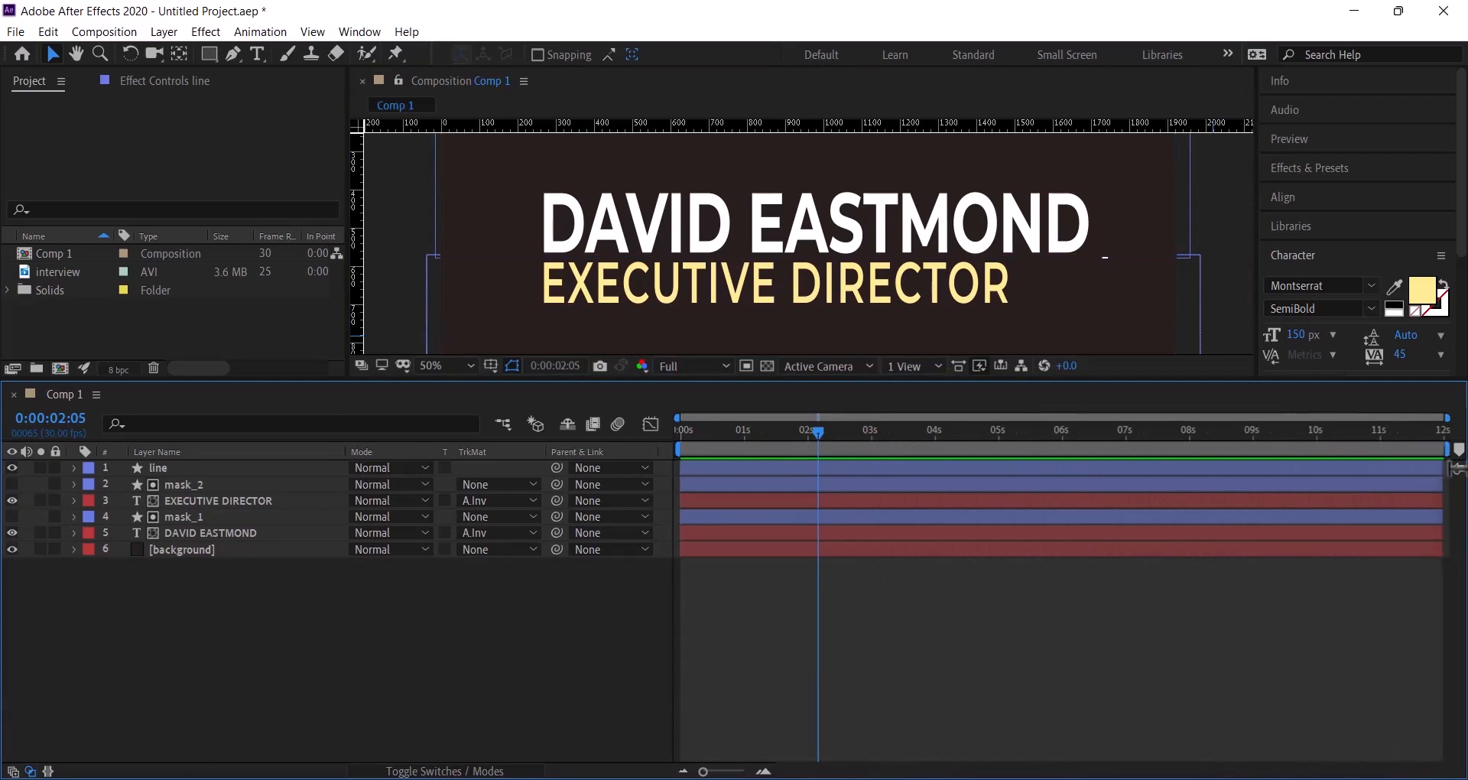
- Pre-compose title layers 1–5 into a new comp named 'text_animation'
left_click(251, 533)
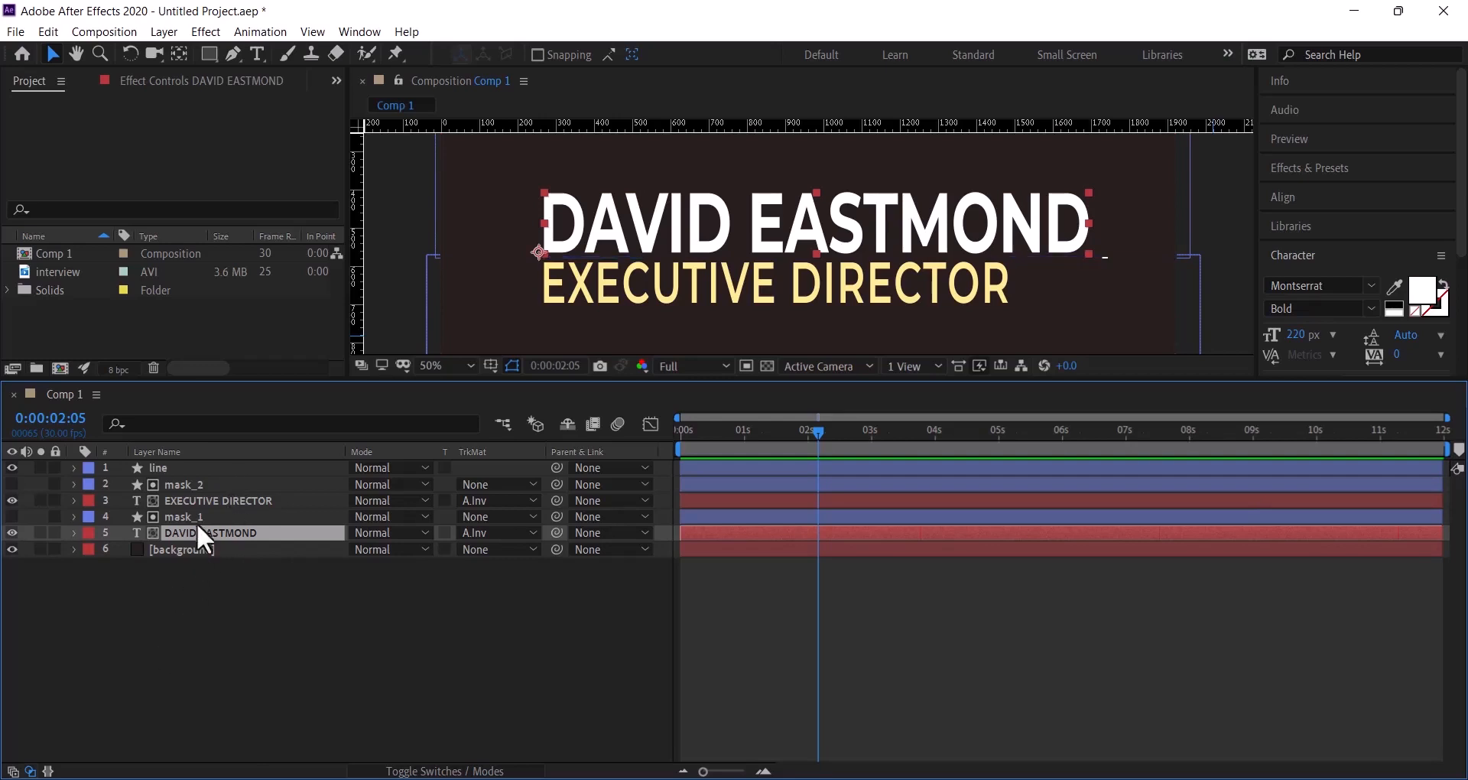
left_click(195, 473, "shift")
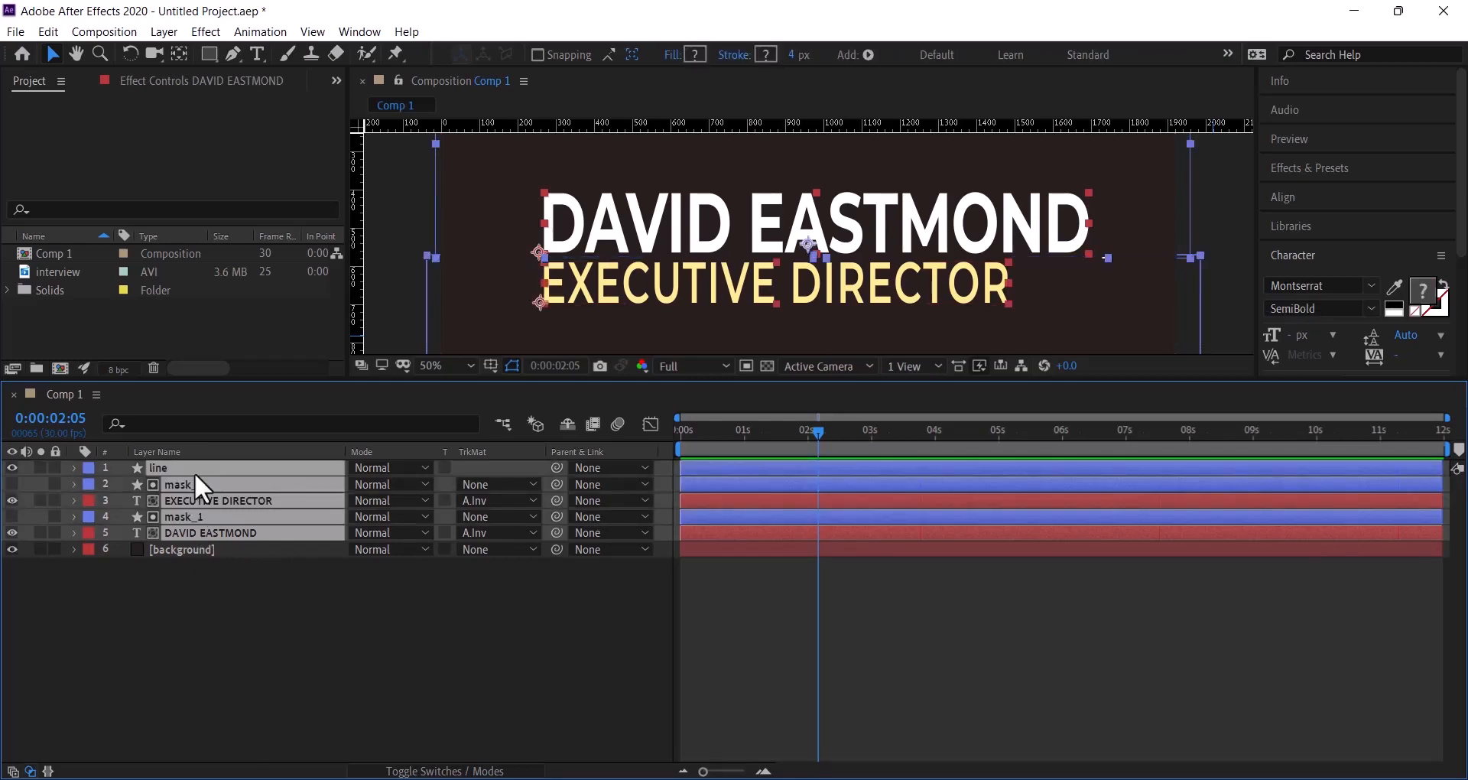
right_click(195, 474)
left_click(245, 699)
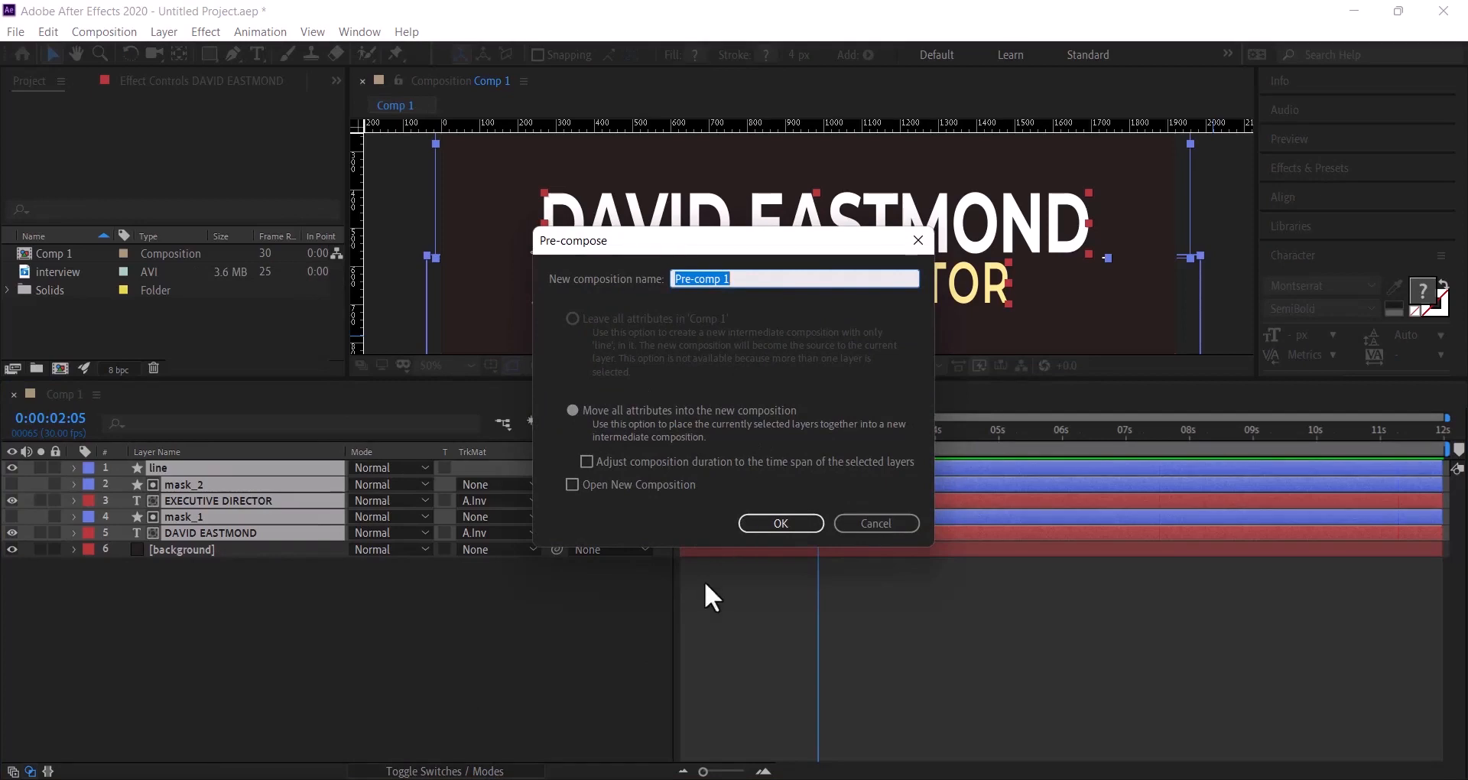
type("text_animation")
left_click(785, 525)
left_click(245, 591)
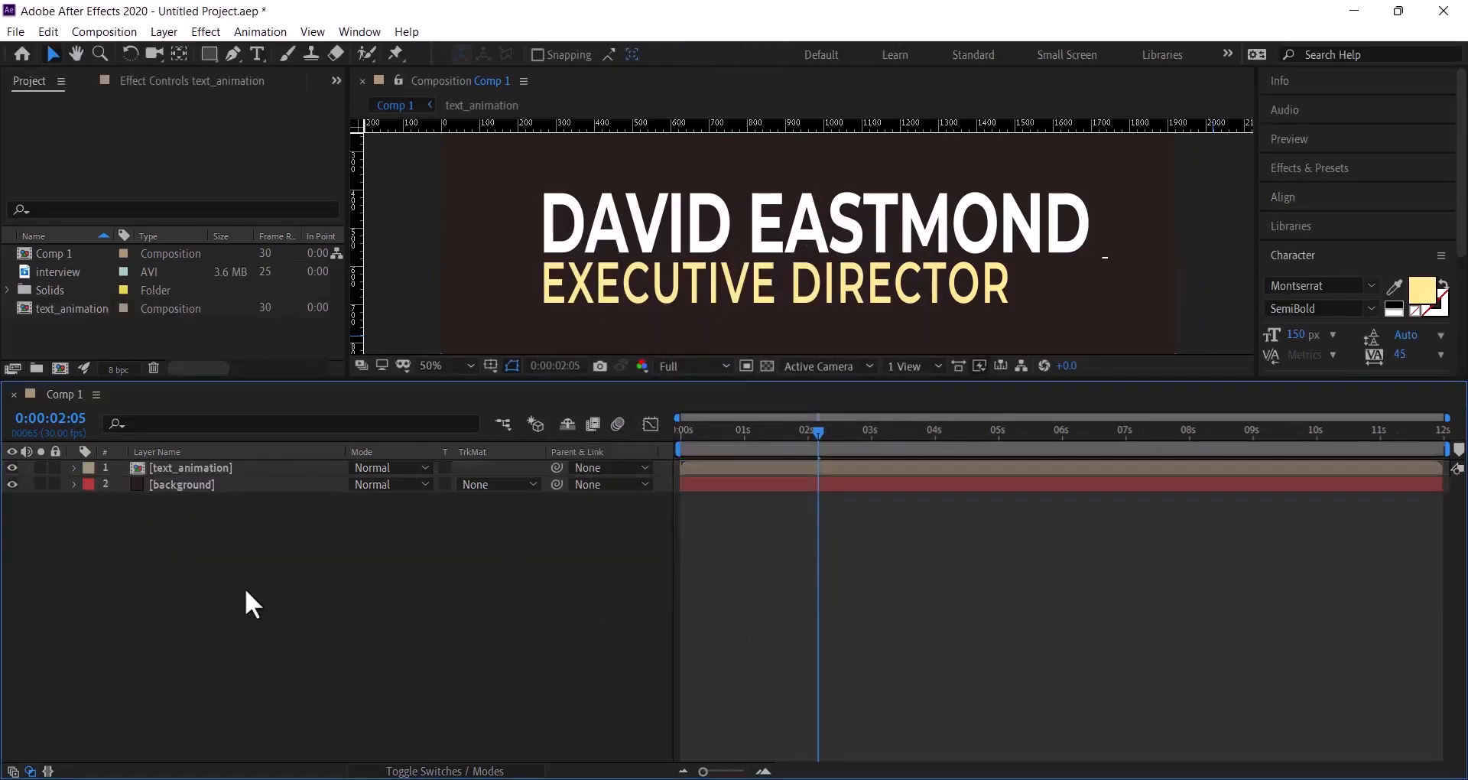
- Zoom the viewer to 25% and add the interview footage beneath the title, scaled to fill the frame
left_click(431, 365)
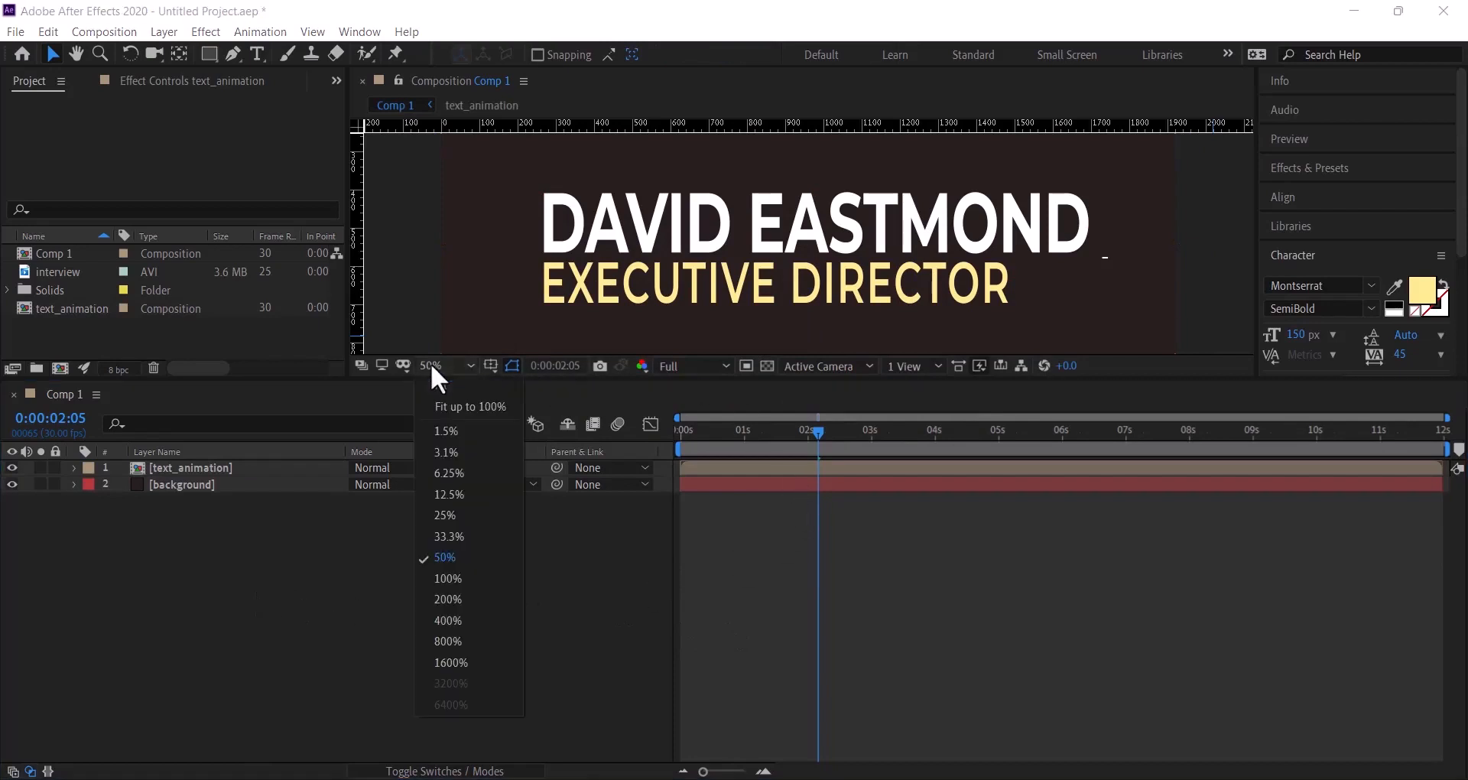
left_click(447, 387)
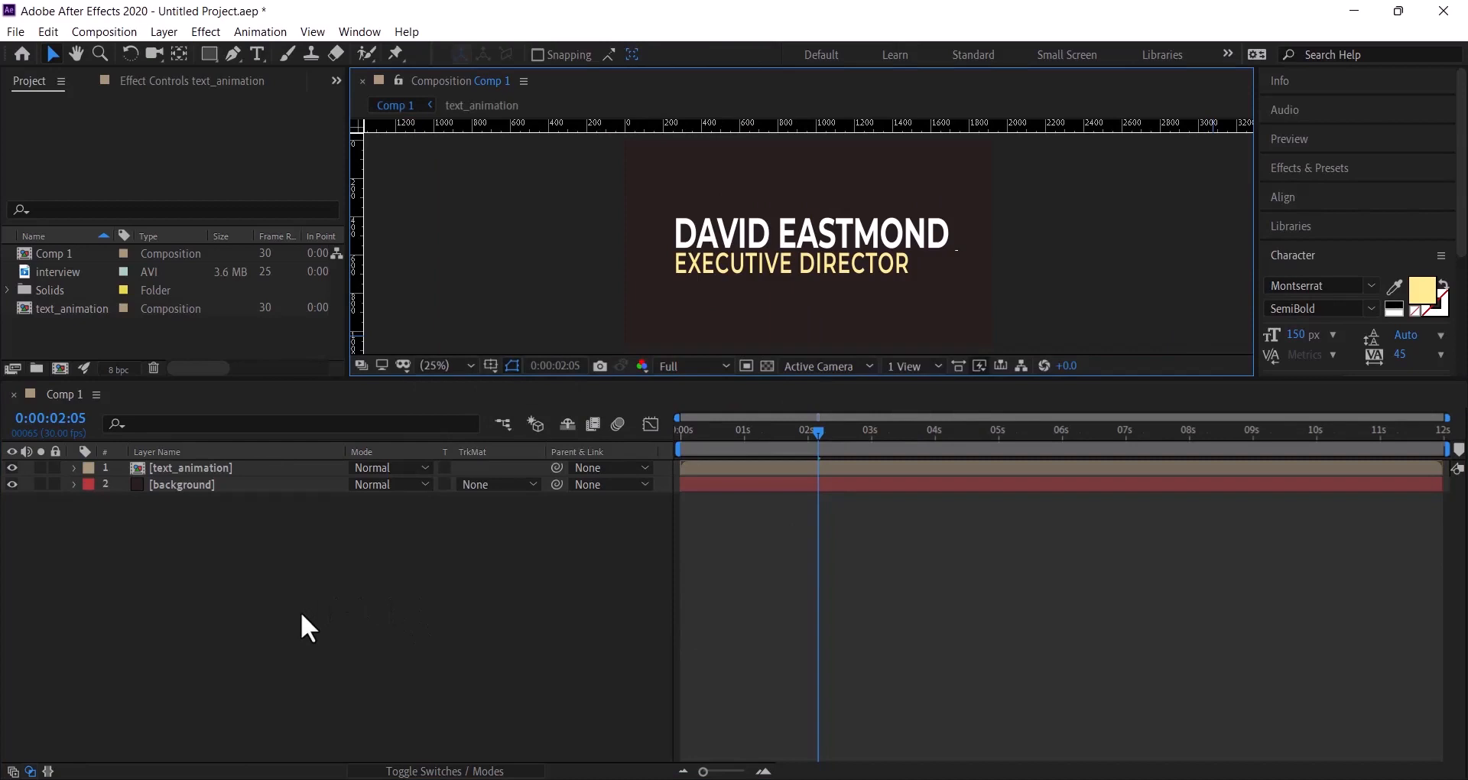
left_click(69, 271)
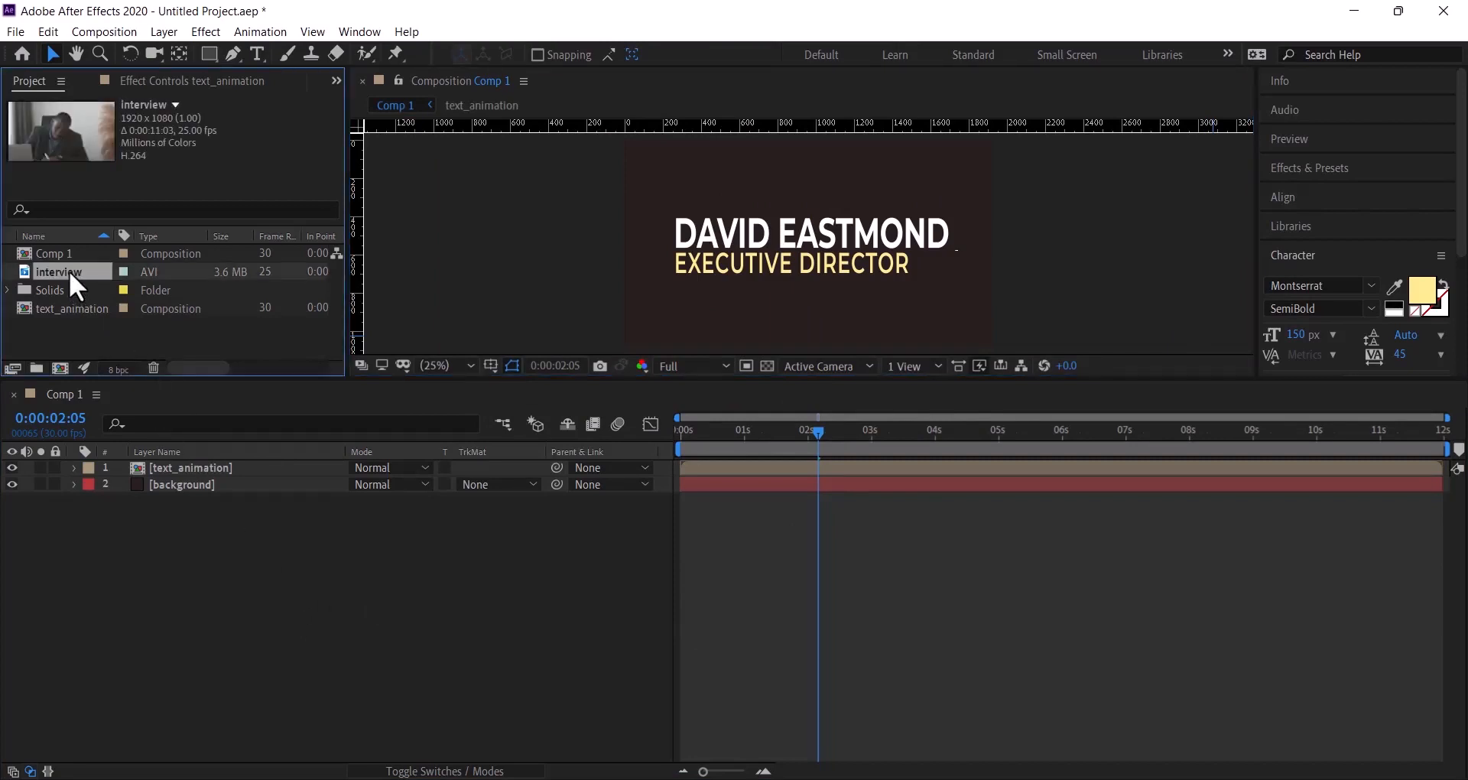
left_click_drag(69, 271, 202, 475)
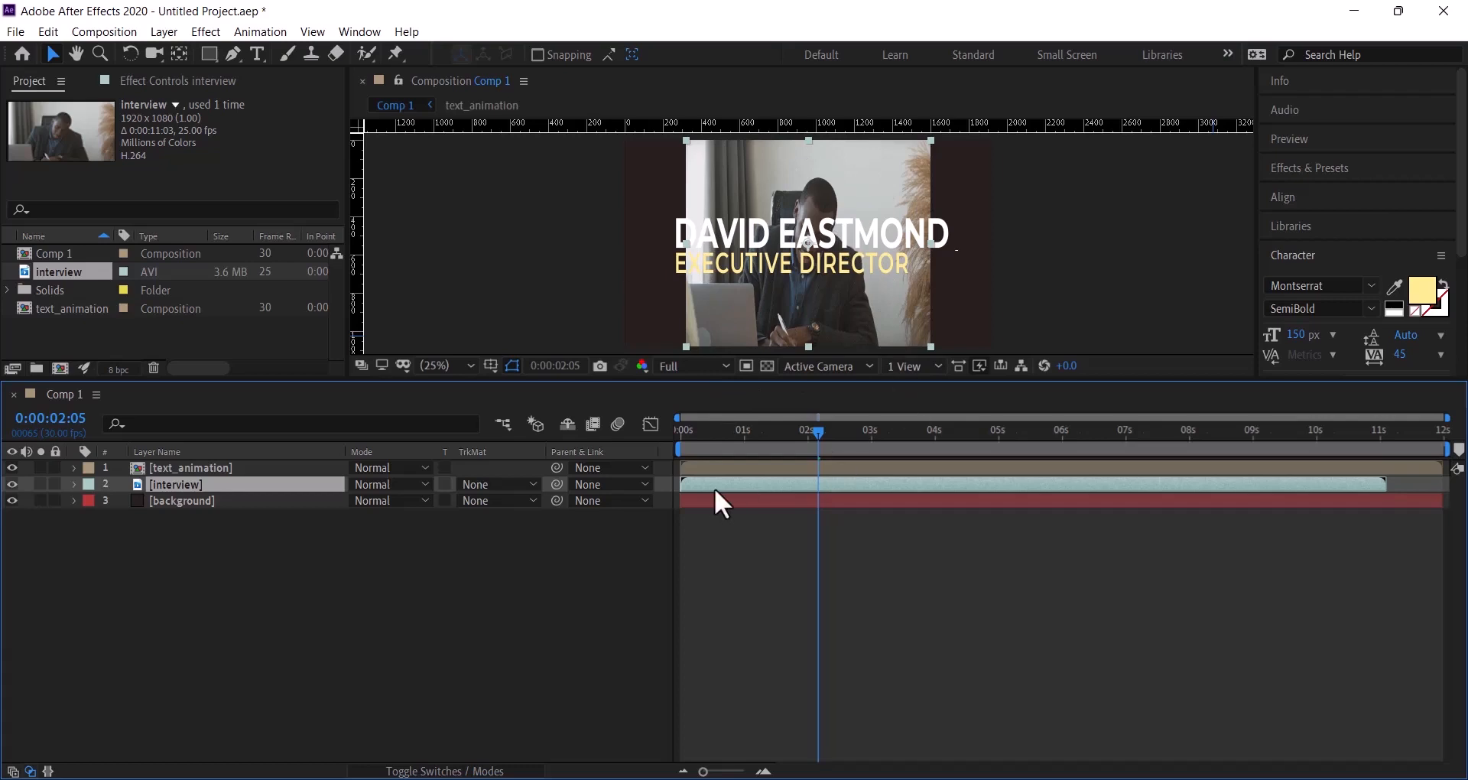
key("ctrl+alt+f")
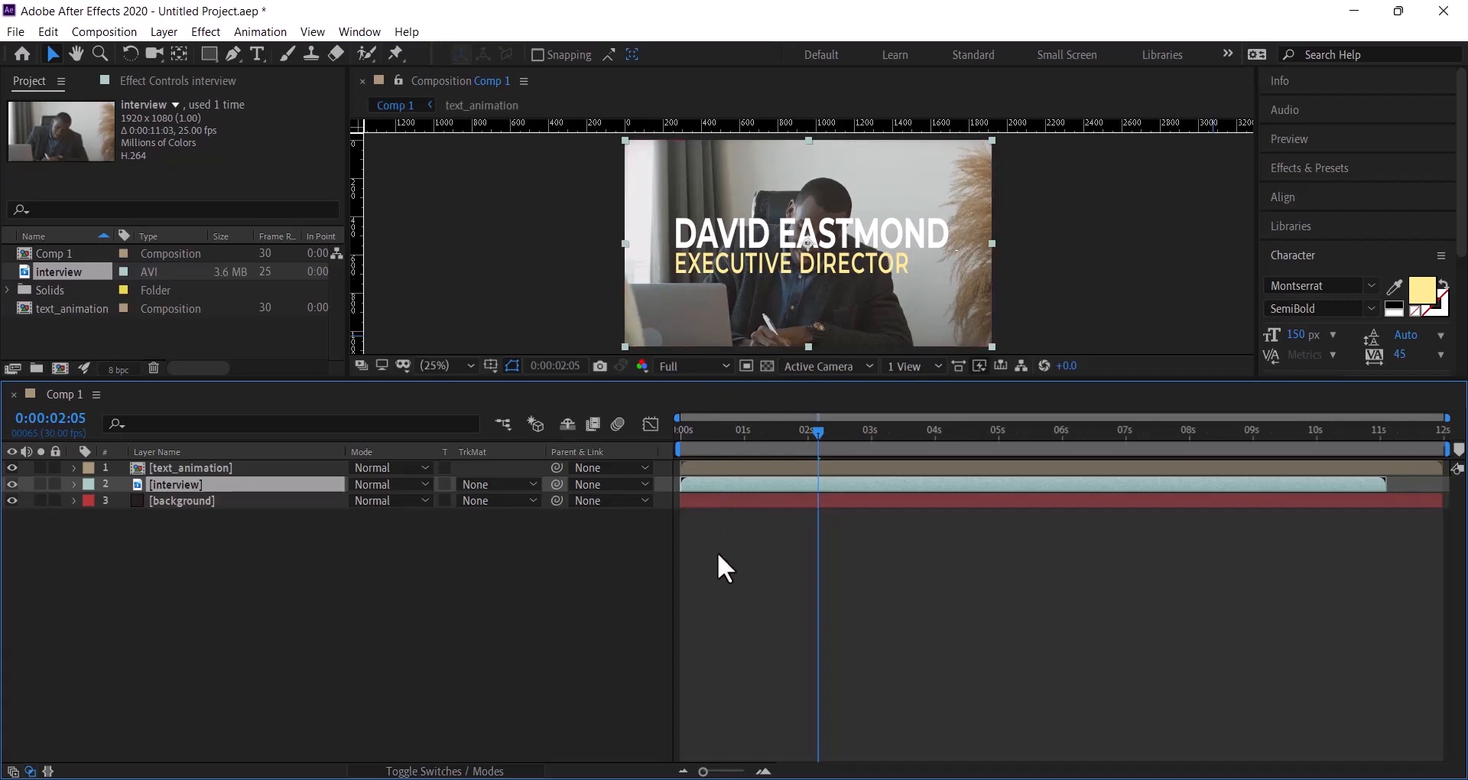
- At about 1 s, shift the text_animation title slightly down and left
left_click_drag(815, 430, 1072, 455)
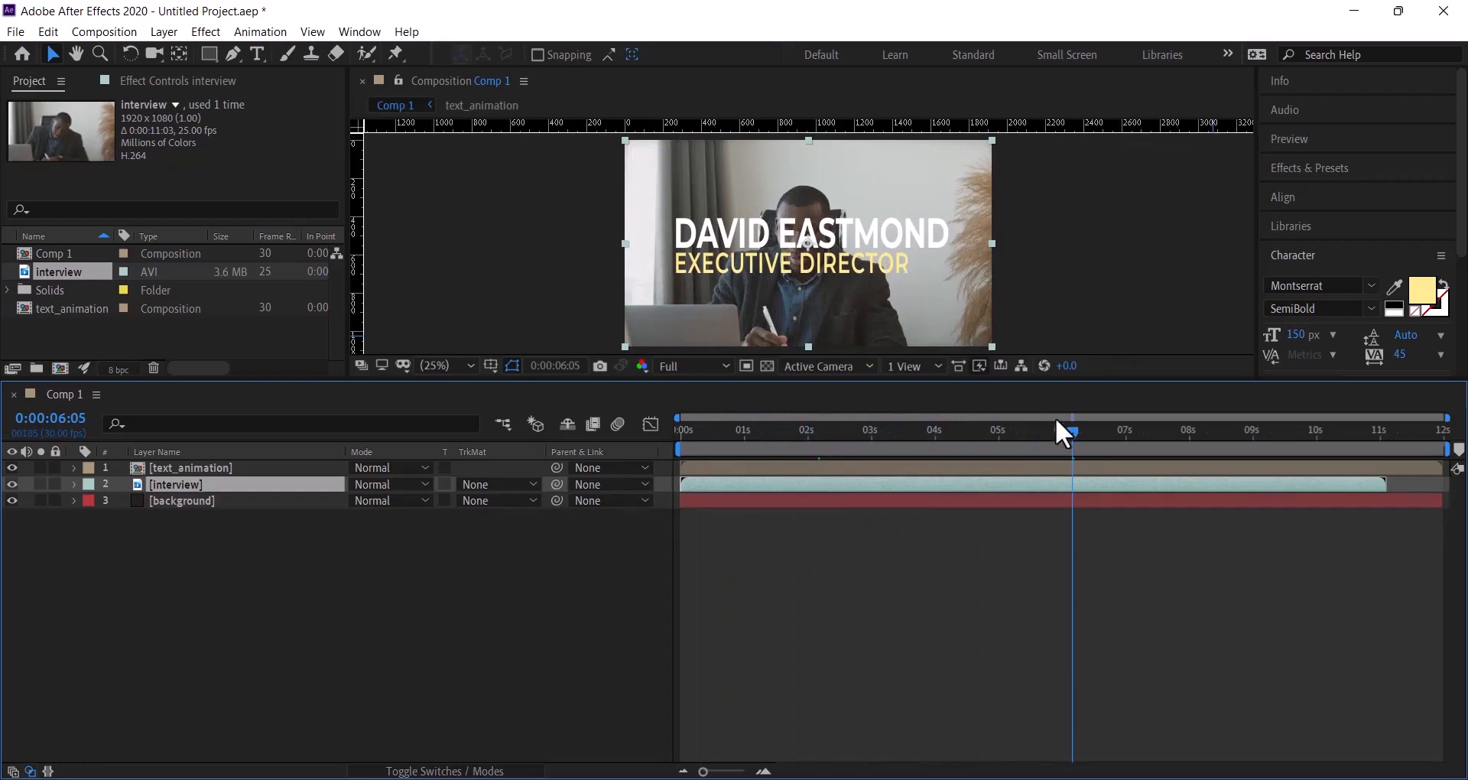
left_click(247, 470)
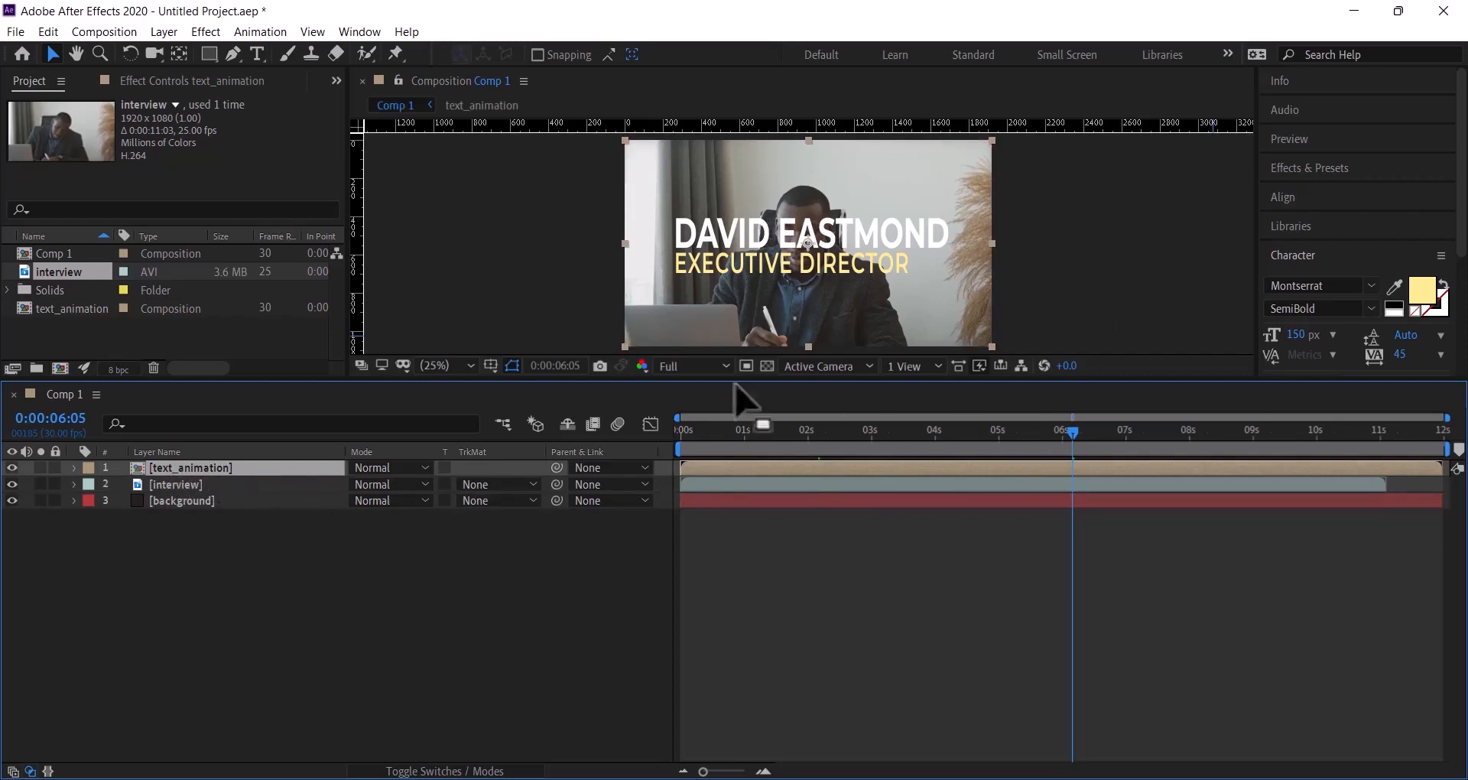
left_click_drag(842, 228, 809, 293)
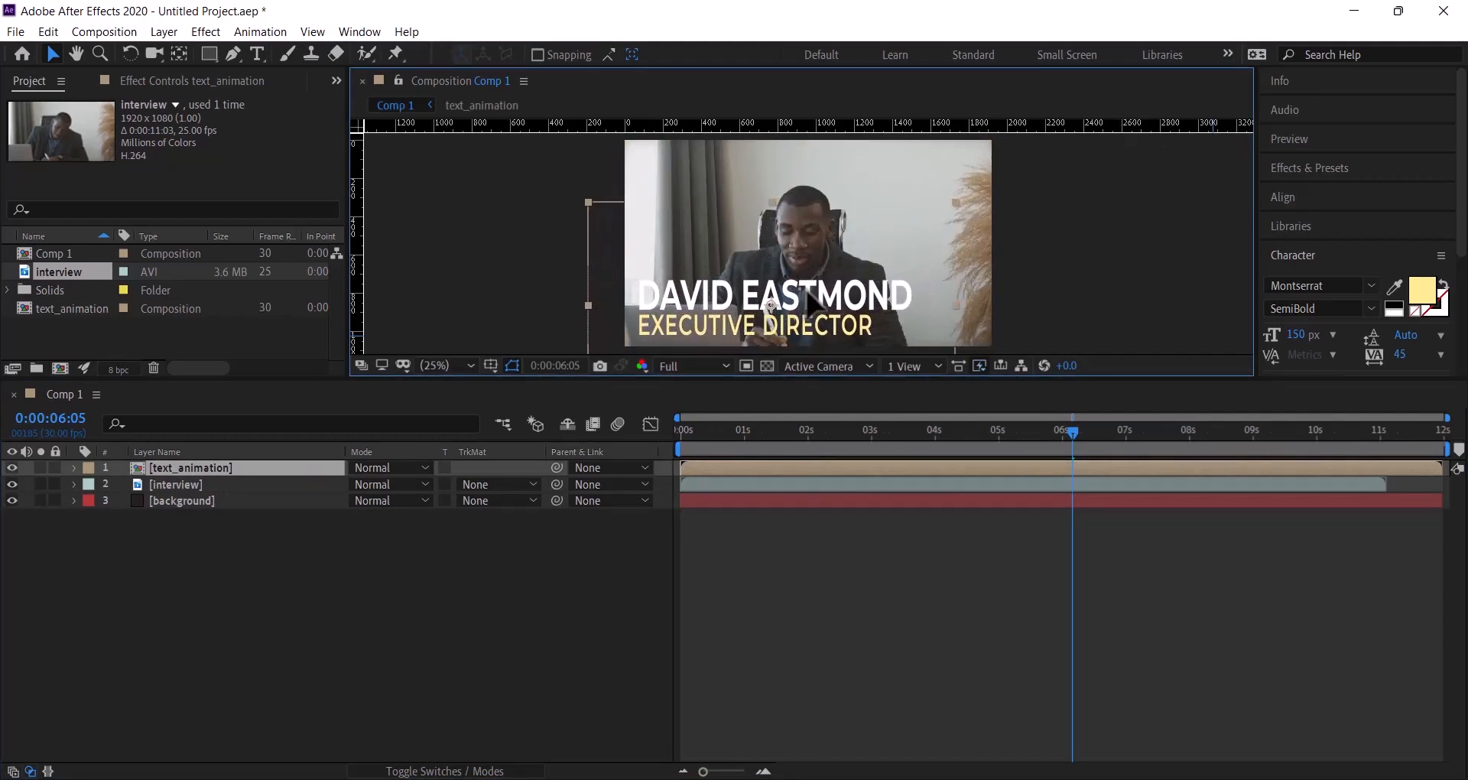
- Scale the text_animation title to 49% and place it in the lower-left of the frame
key("Return")
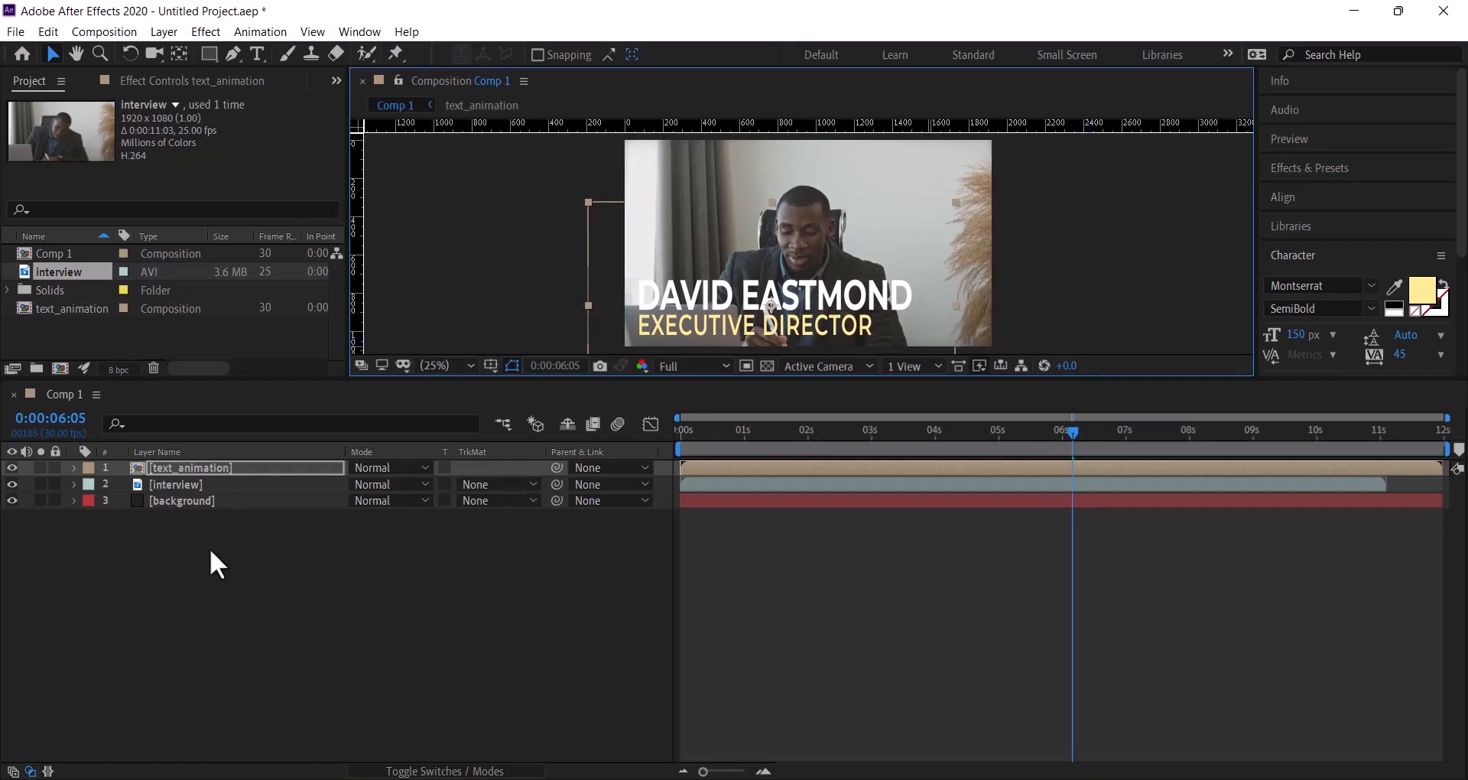
key("s")
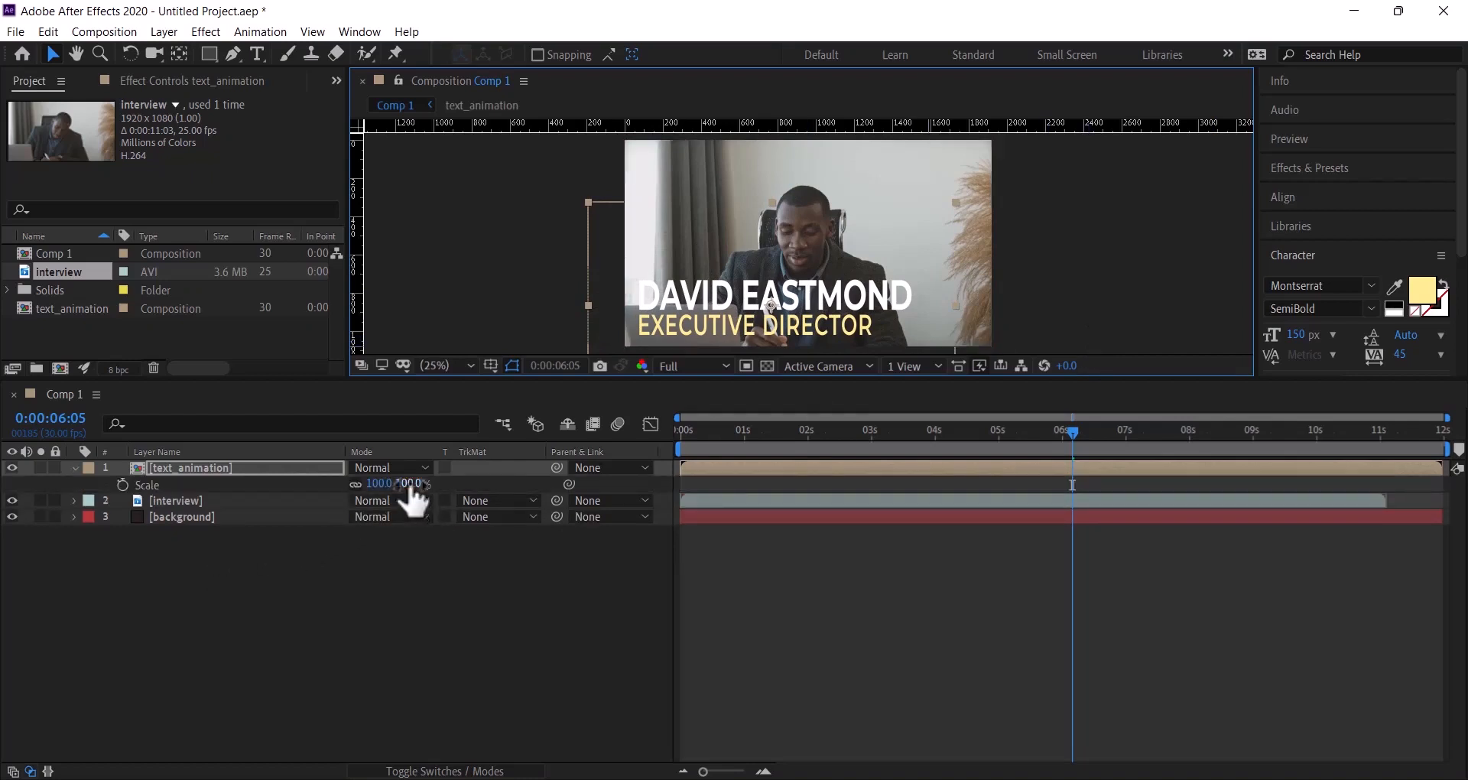
left_click_drag(402, 484, 373, 488)
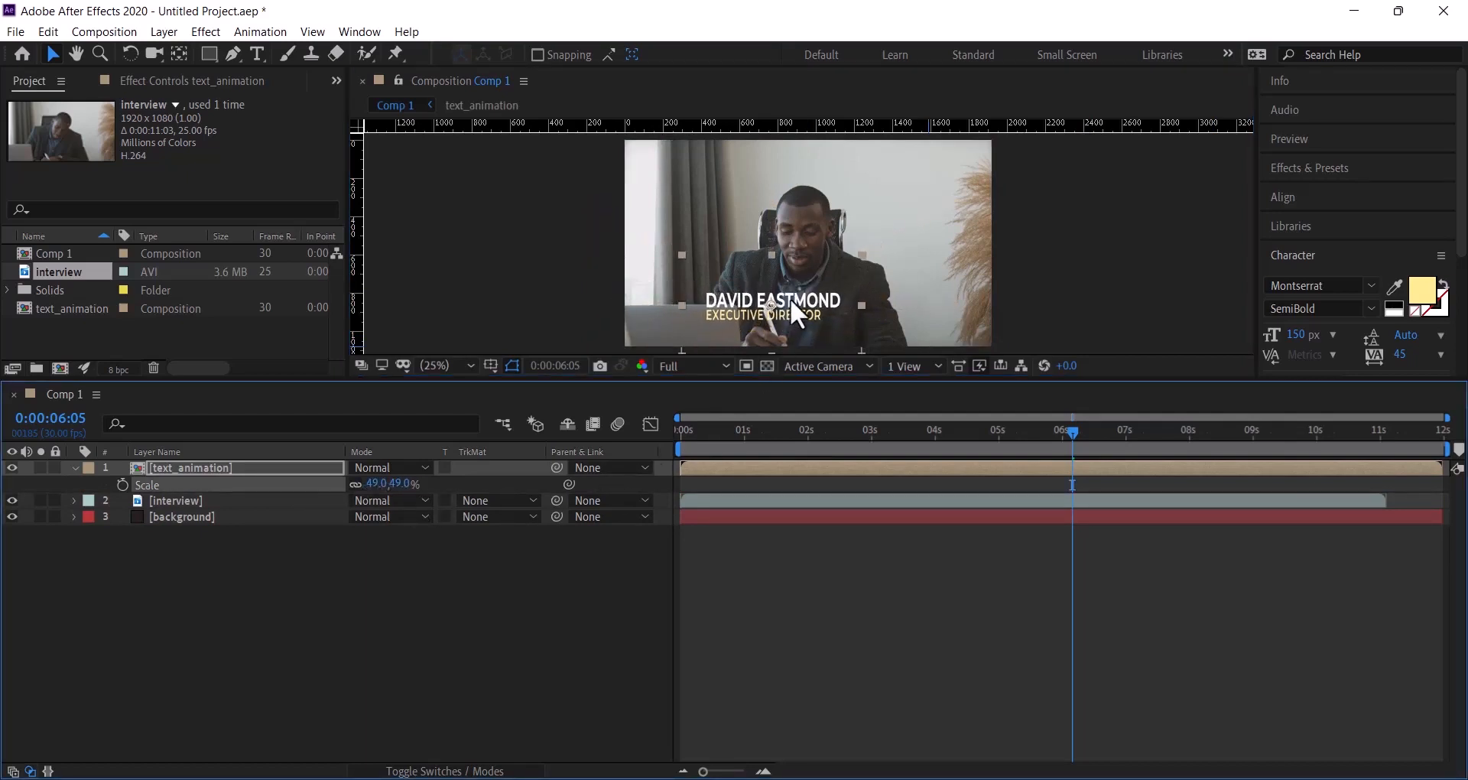
left_click_drag(791, 303, 738, 318)
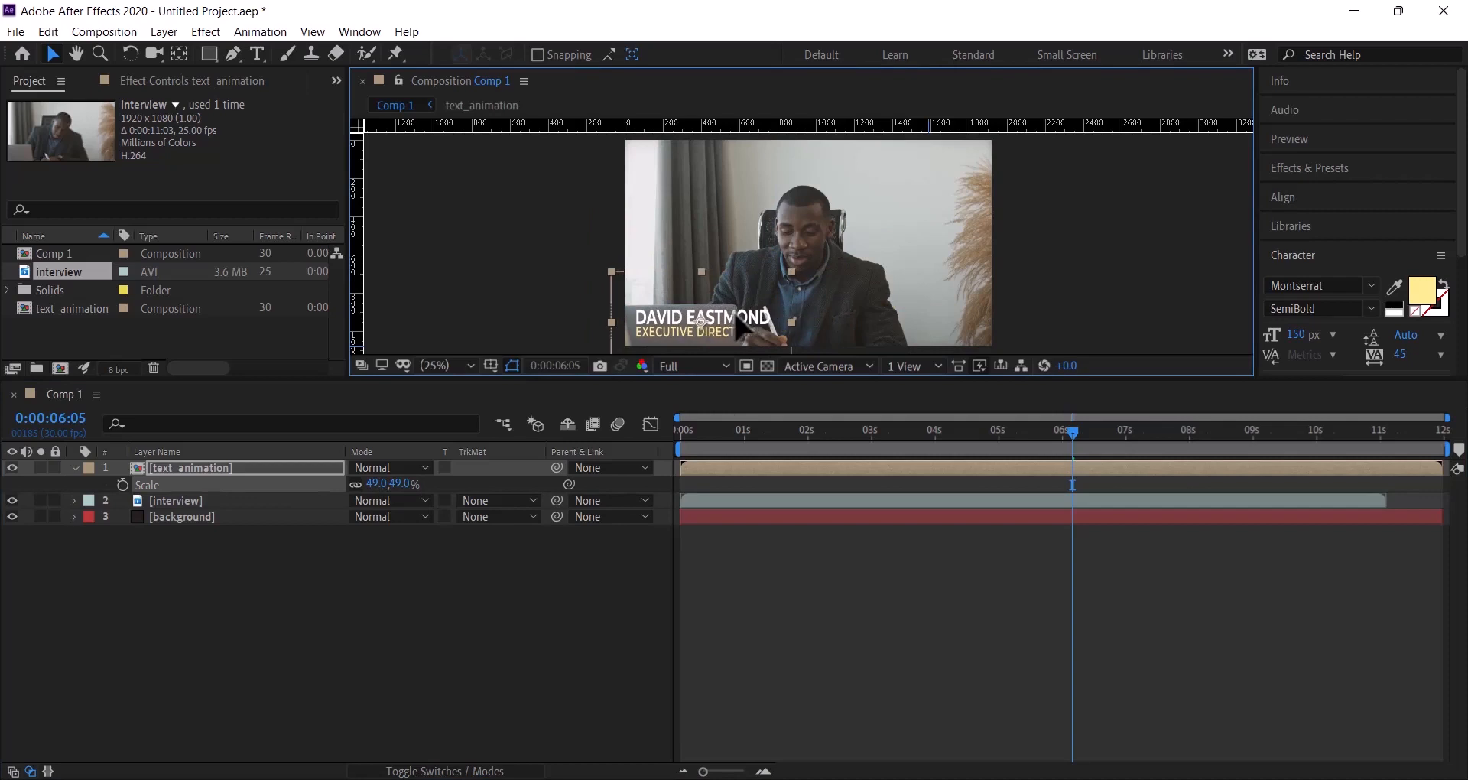
left_click_drag(736, 319, 739, 316)
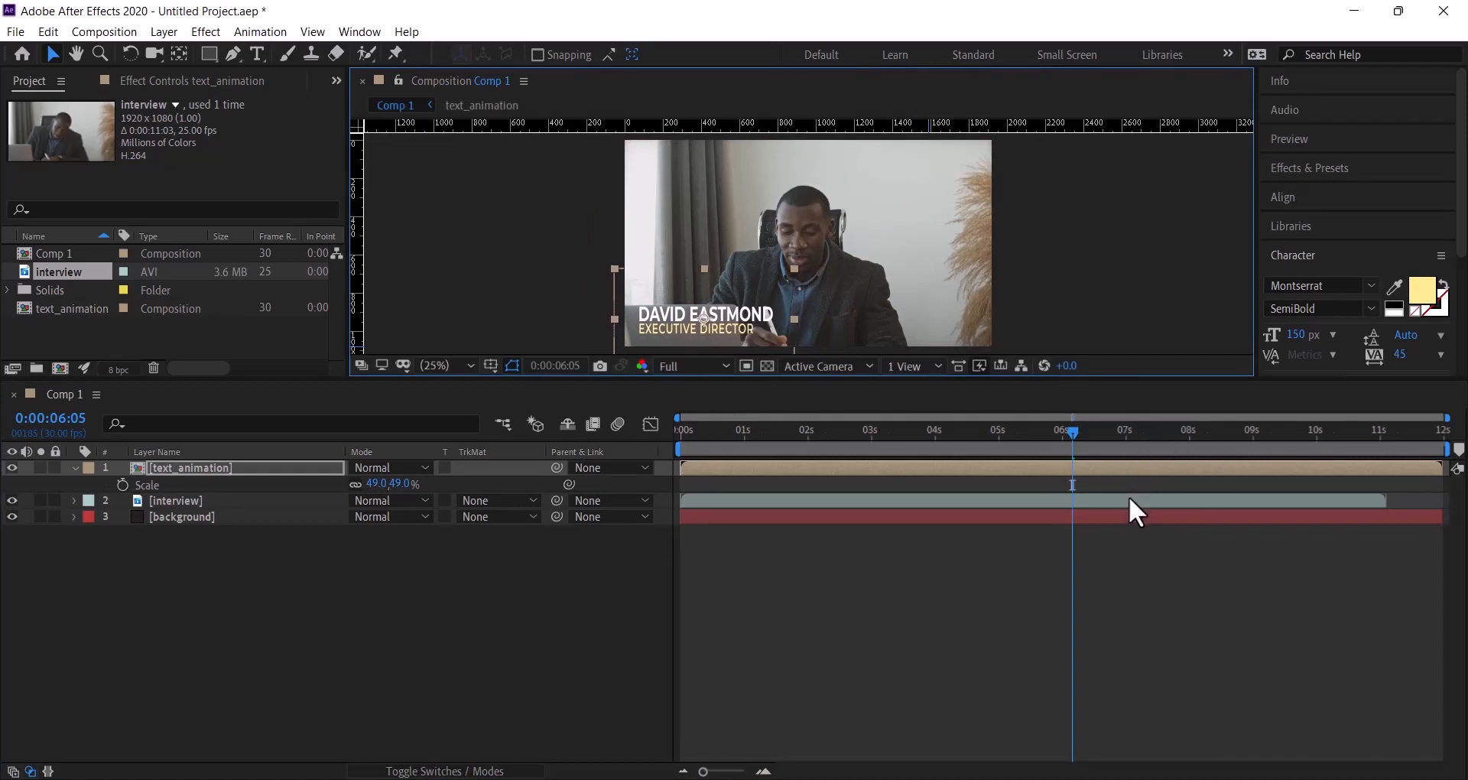
- Check the title at 6:17, then play the composition preview from the start
left_click_drag(1074, 429, 1099, 465)
left_click(1032, 286)
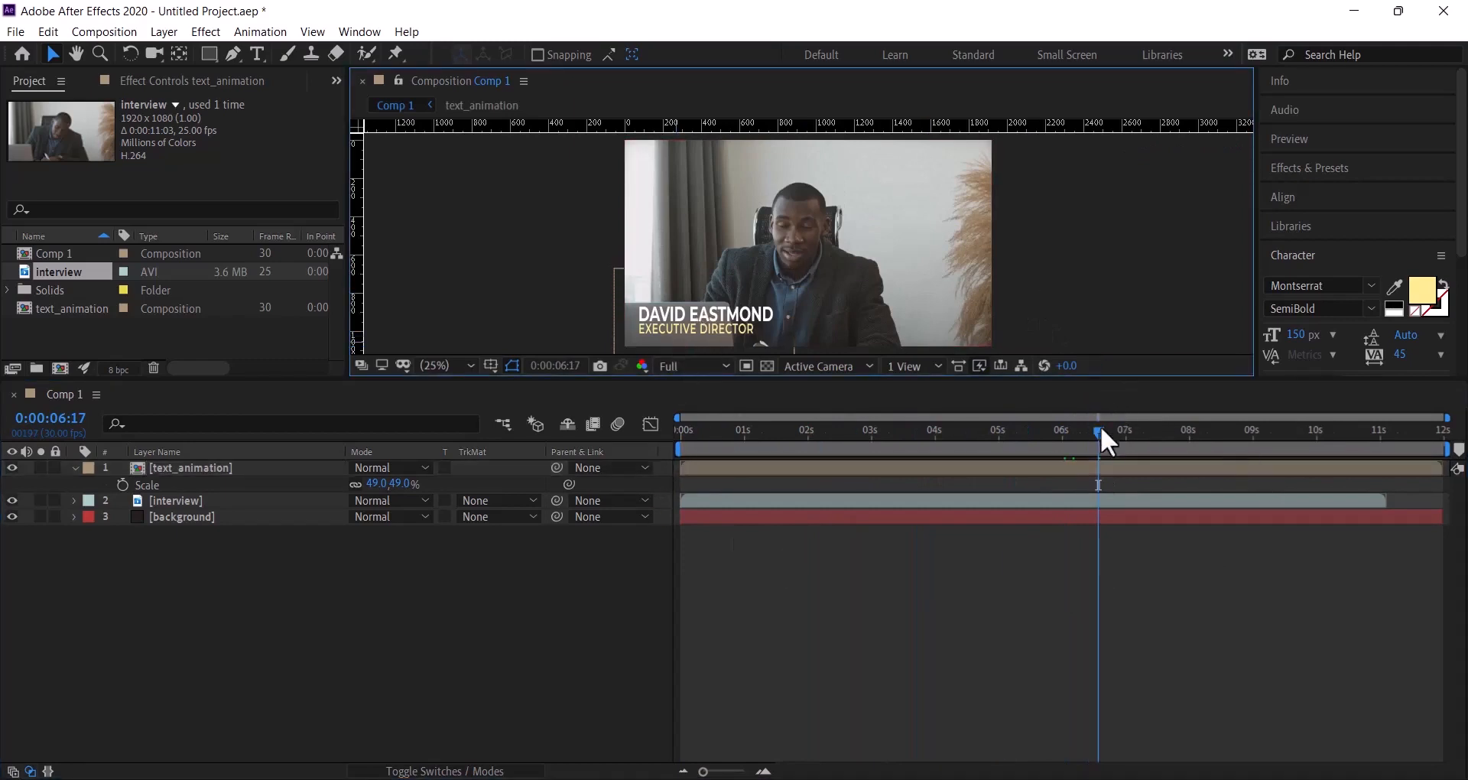
left_click_drag(1100, 425, 600, 421)
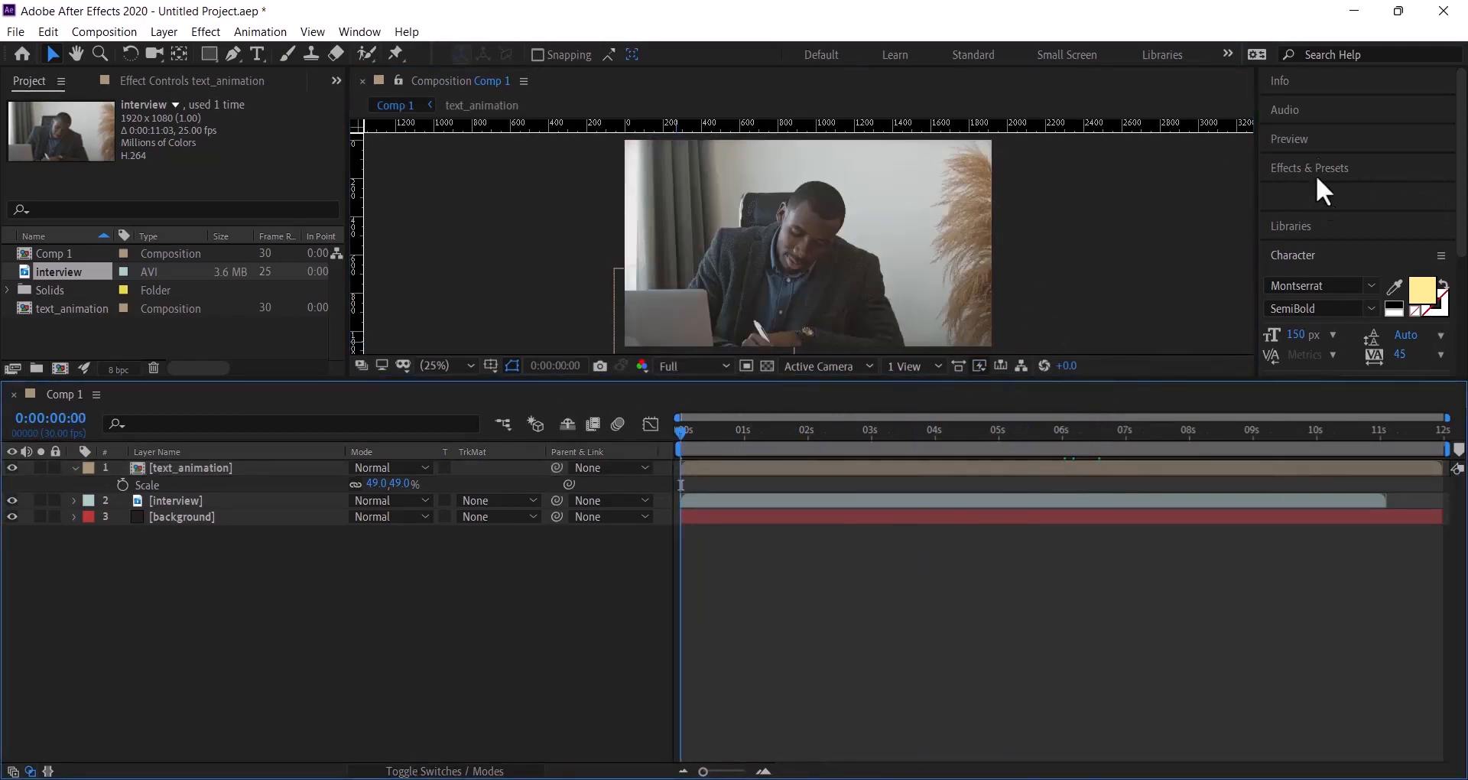
left_click(1319, 140)
left_click(1356, 165)
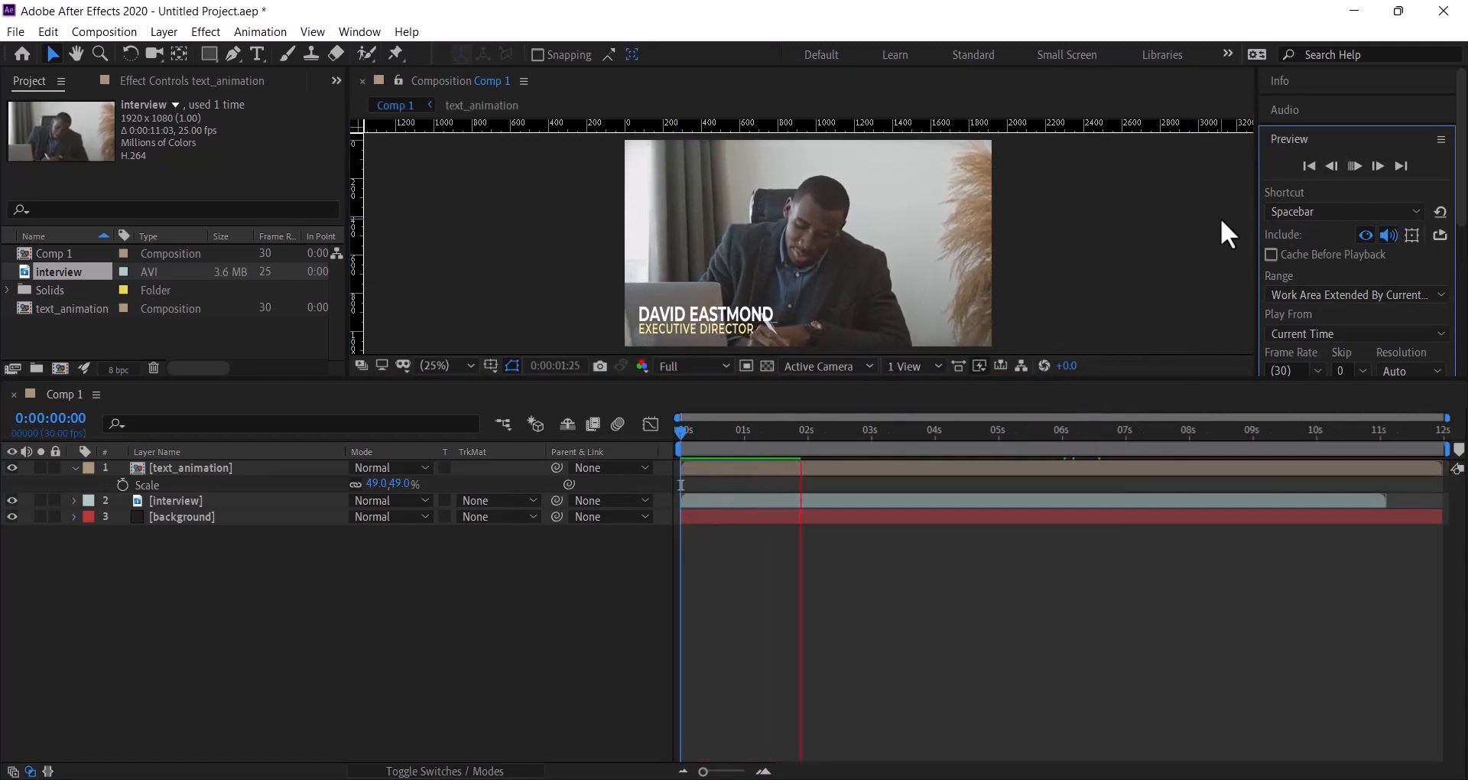
- Stop playback, end the work area at about 11:15, and scrub back to 0:00
left_click(1358, 166)
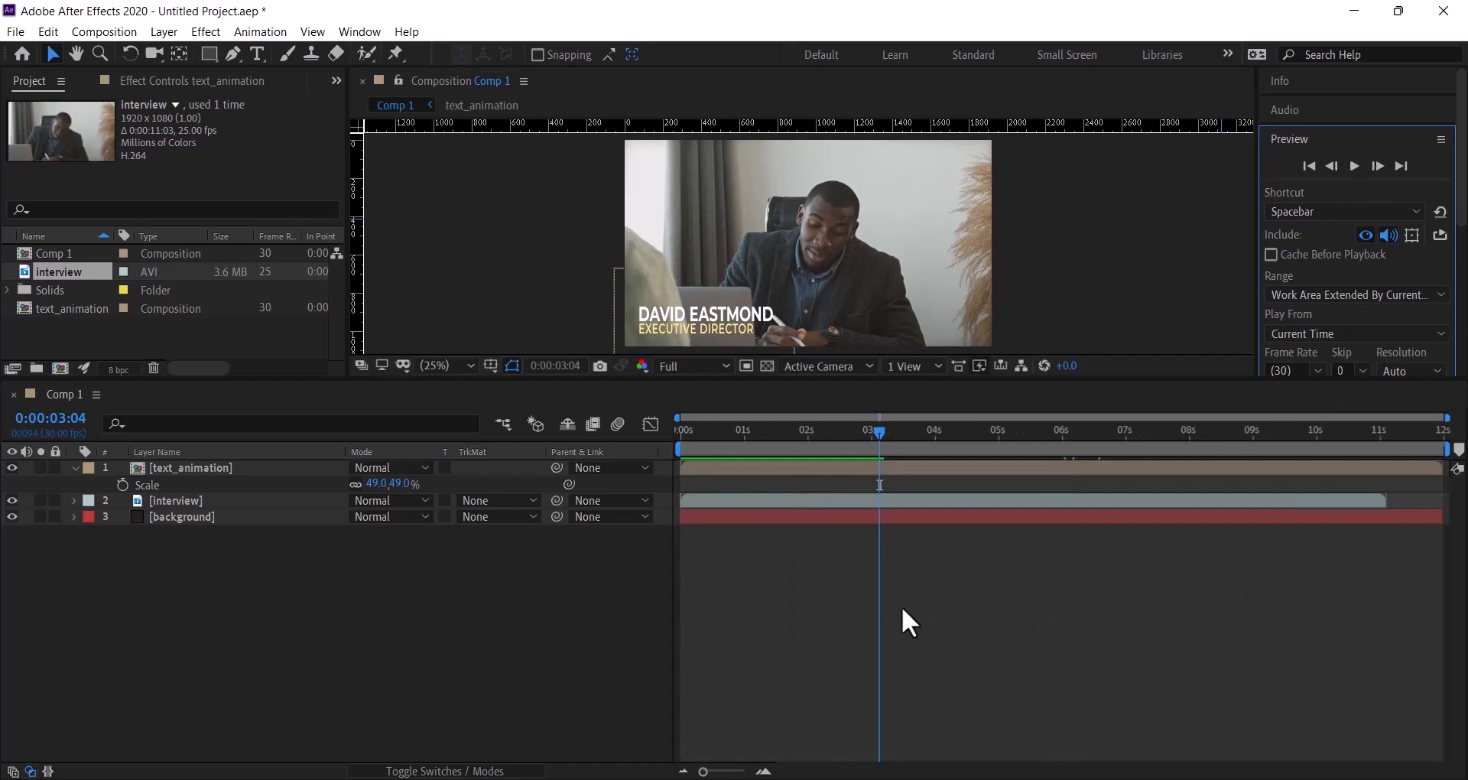
left_click_drag(1447, 449, 1391, 457)
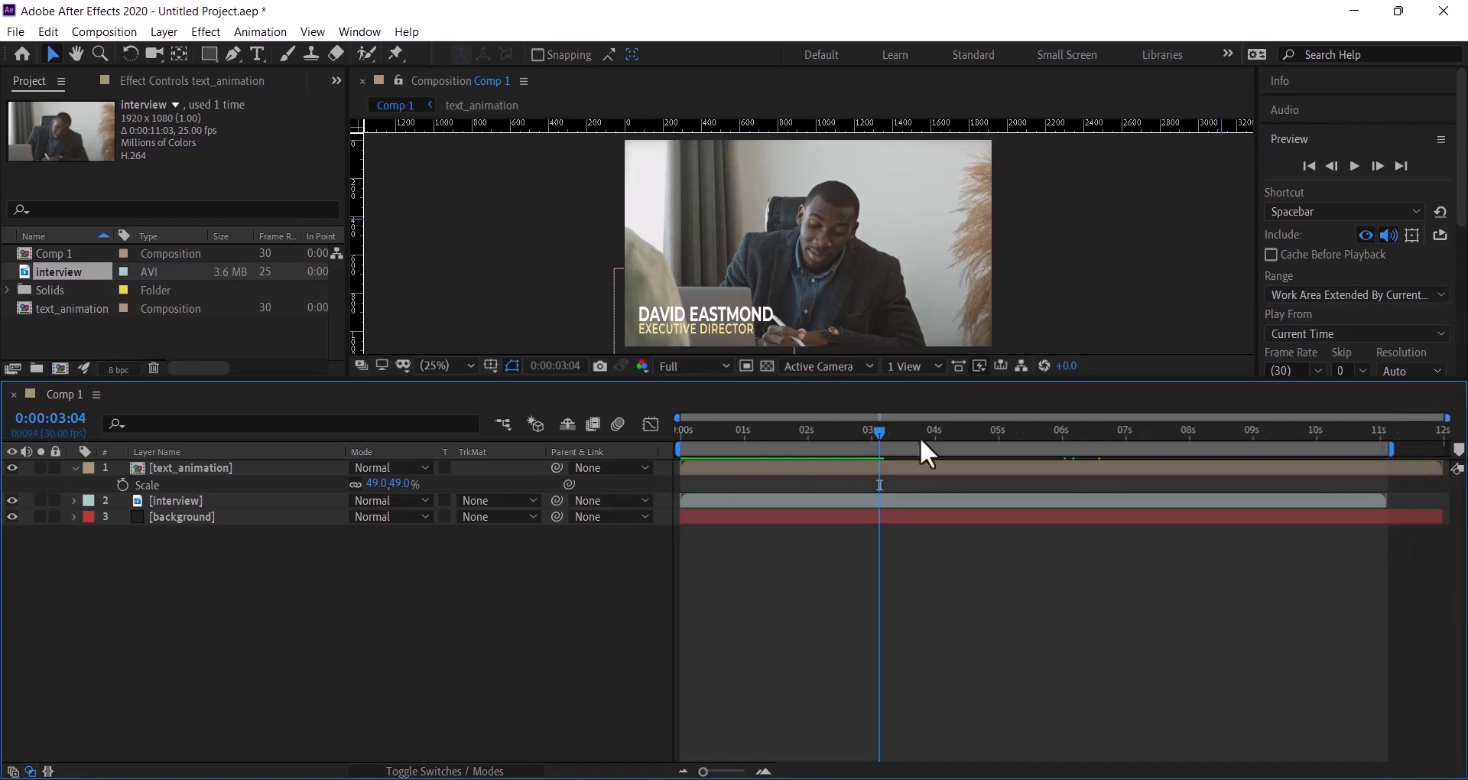
left_click_drag(876, 433, 351, 598)
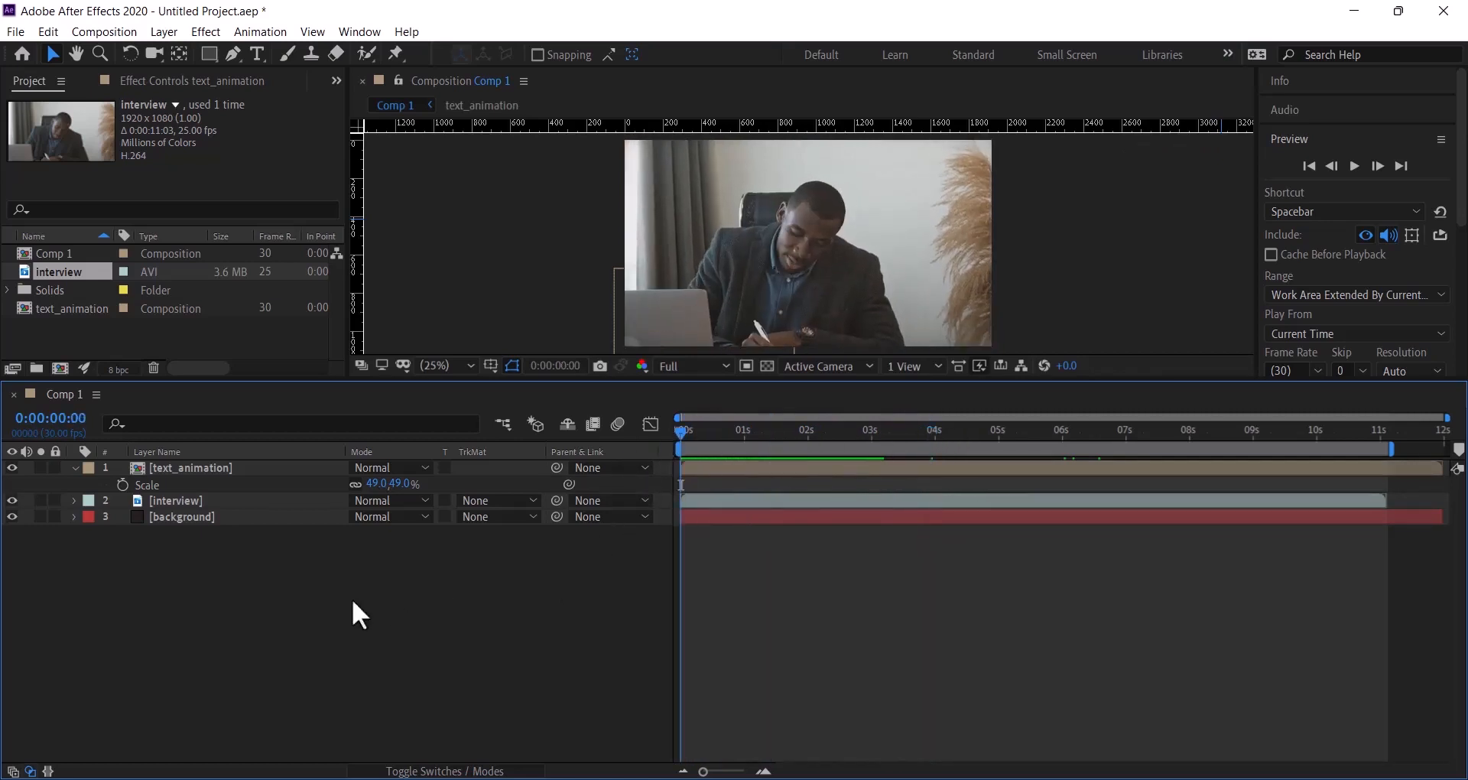
- At 1:14, enable Time Remapping on the text_animation layer through its Time context menu
left_click(271, 470)
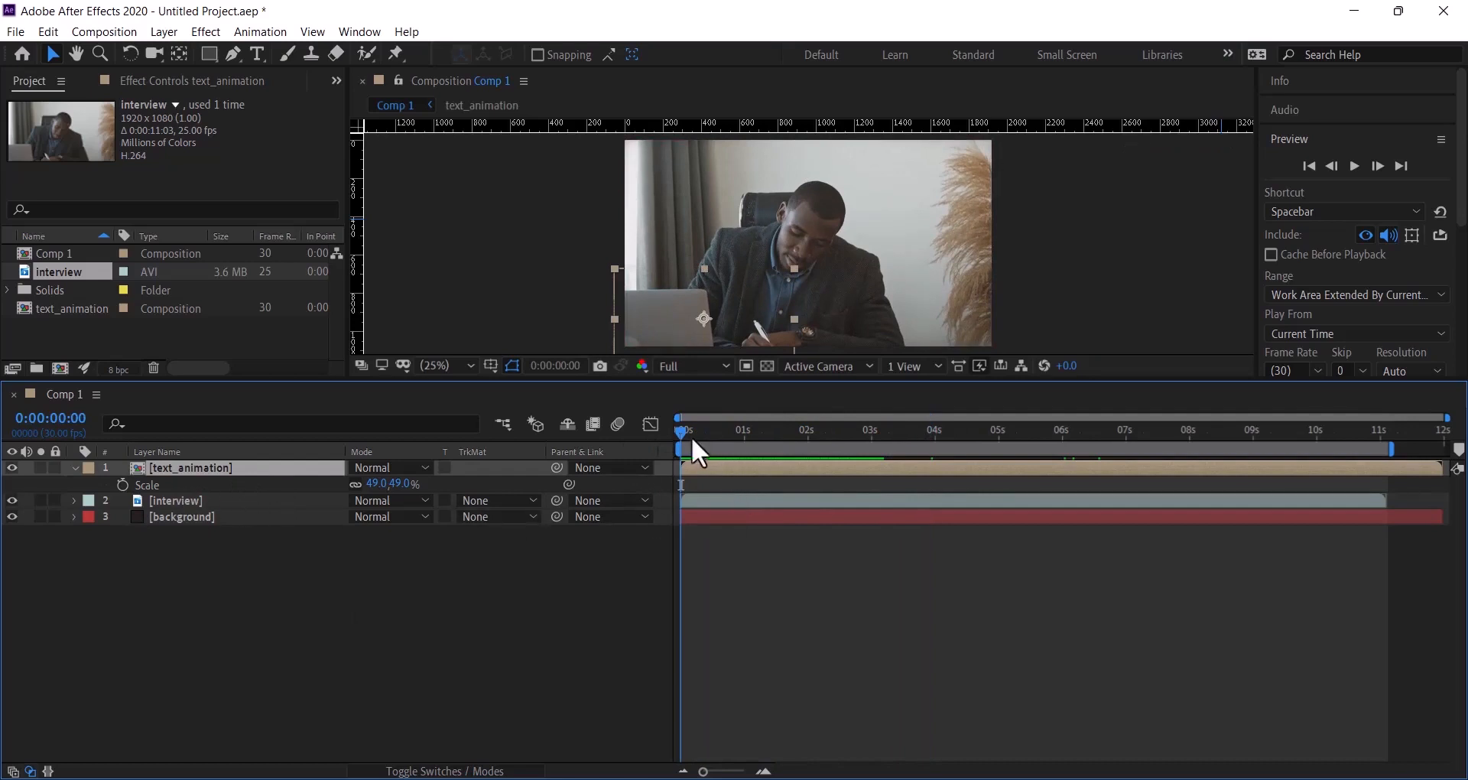
left_click_drag(680, 433, 774, 434)
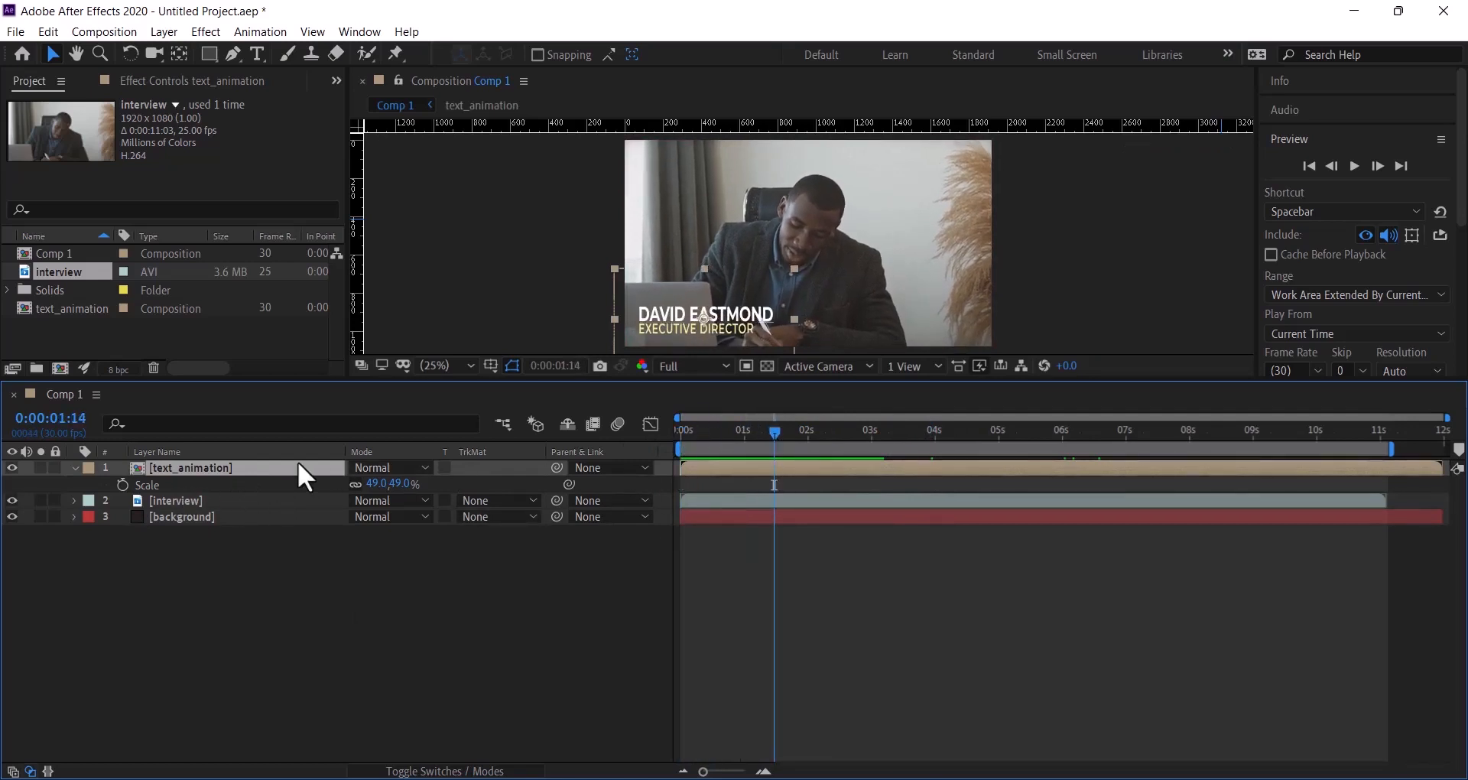
right_click(243, 468)
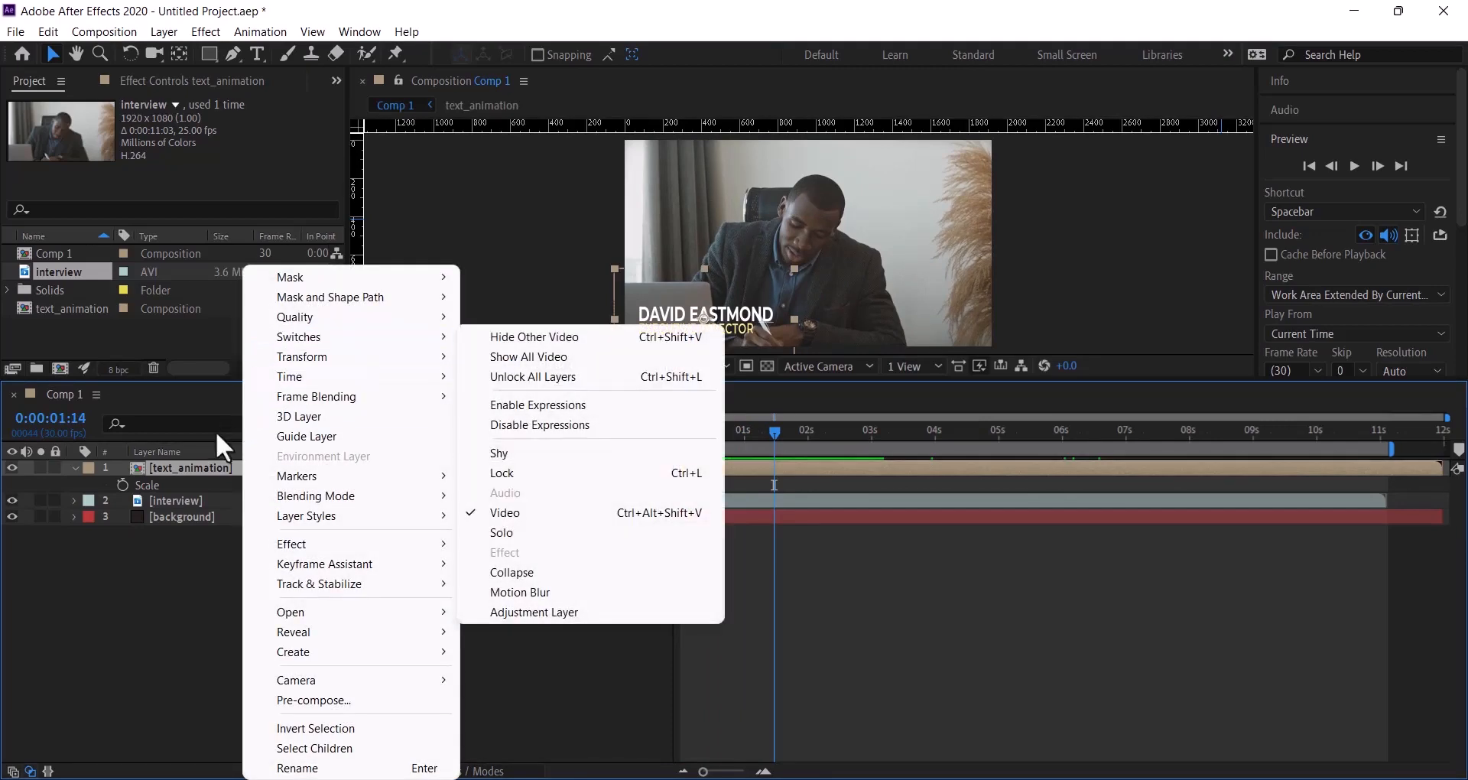
mouse_move(315, 376)
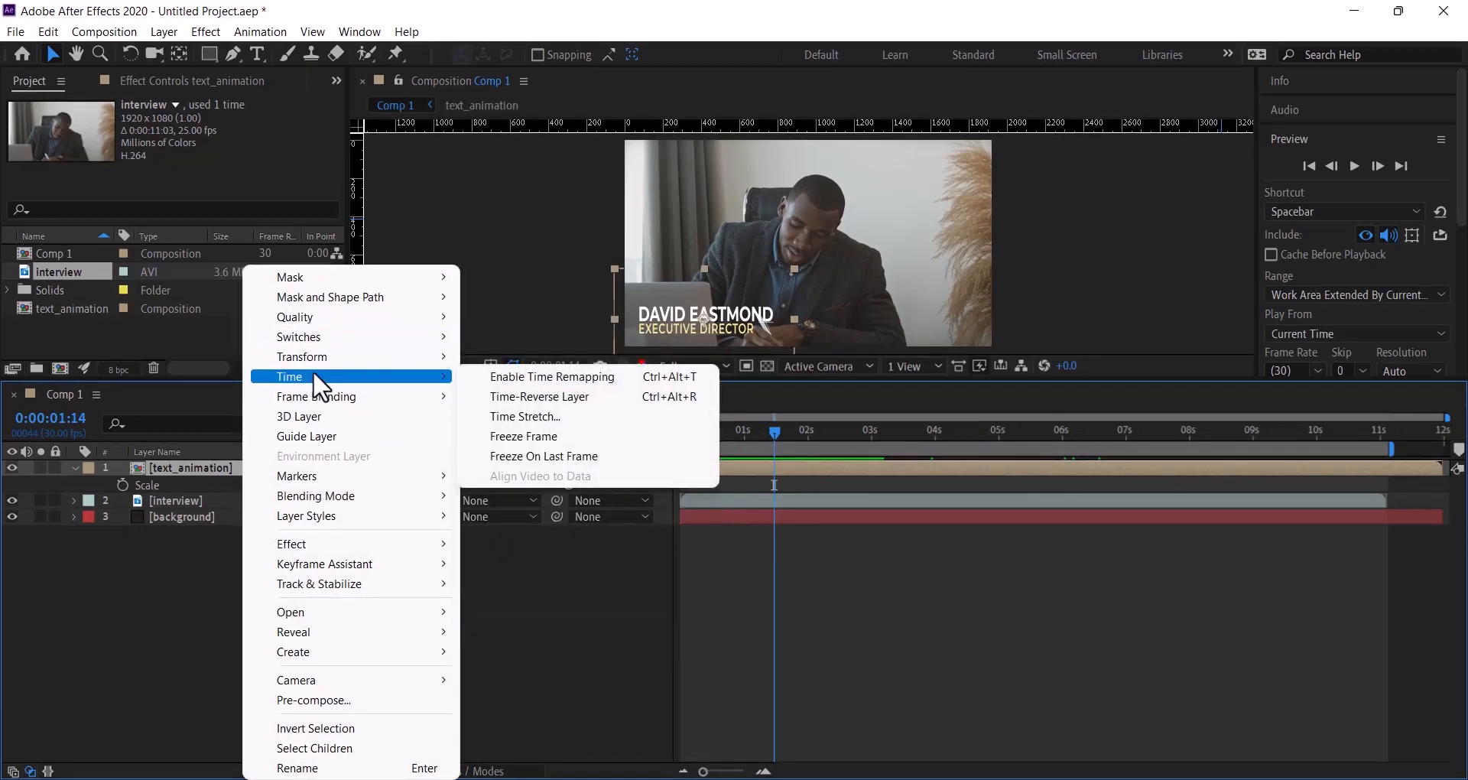
left_click(530, 380)
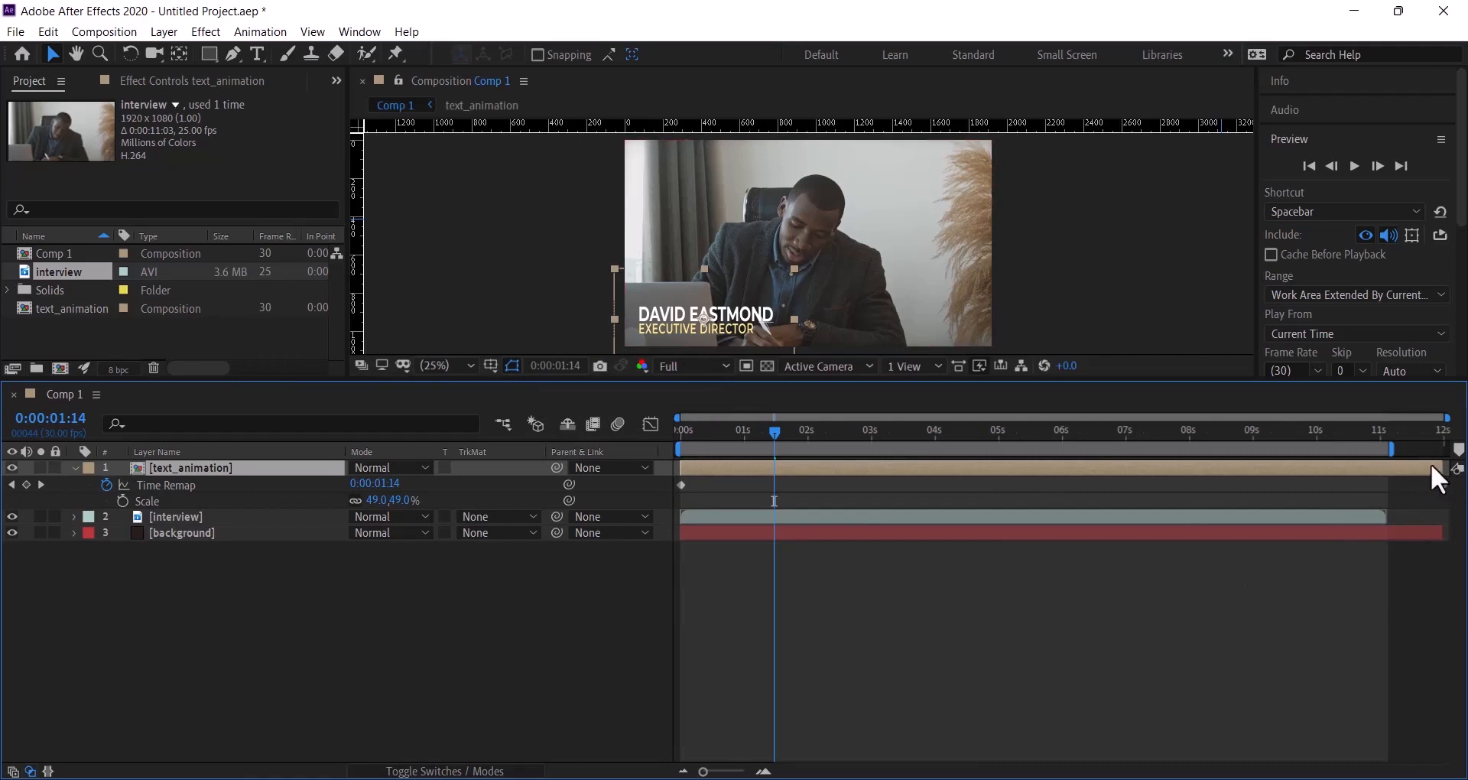
- Drag the last Time Remap keyframe back to the layer's end at about 11s
left_click_drag(1433, 468, 1390, 477)
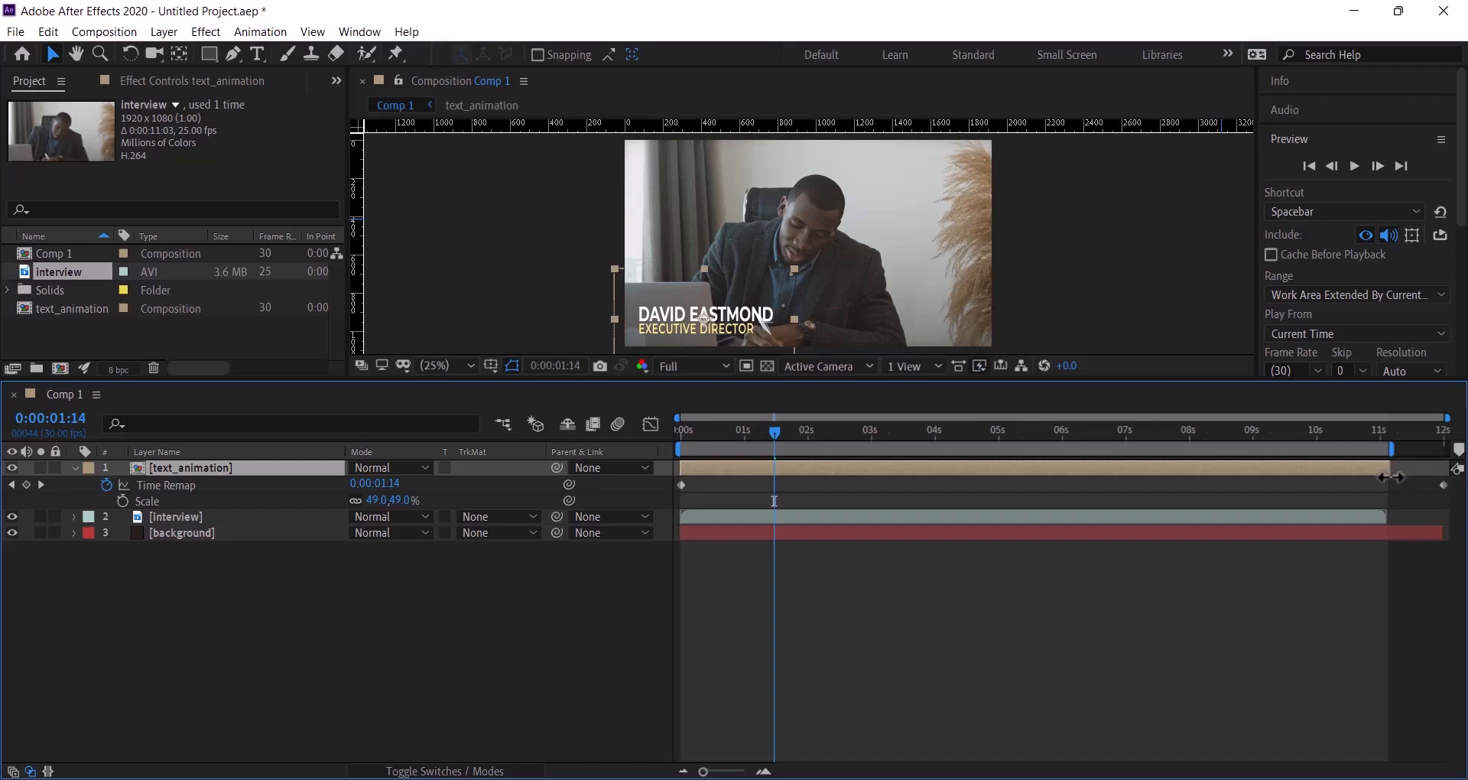
left_click(1429, 482)
left_click(1442, 485)
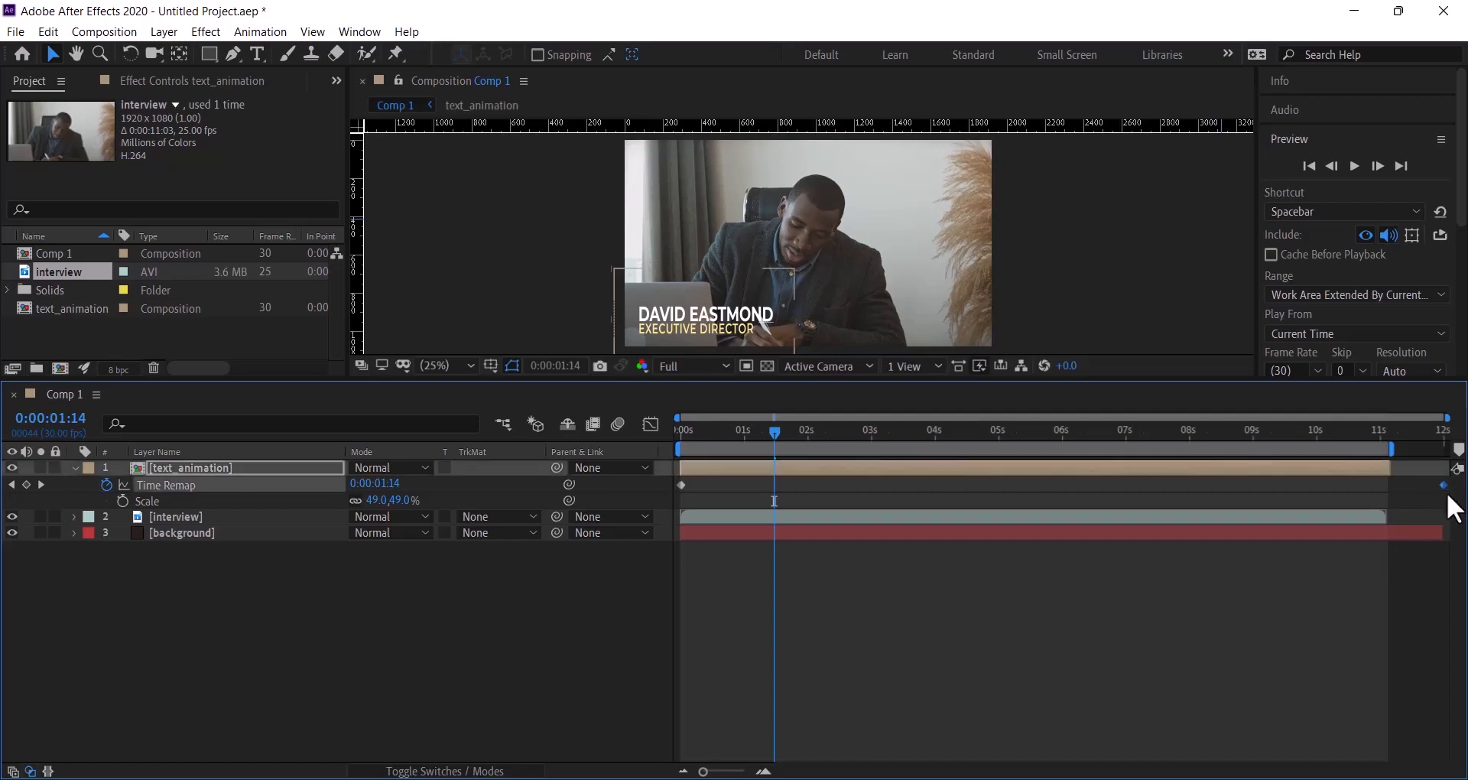
left_click_drag(1439, 483, 1384, 487)
- Hide the [background] layer and reselect the text_animation layer
left_click(13, 533)
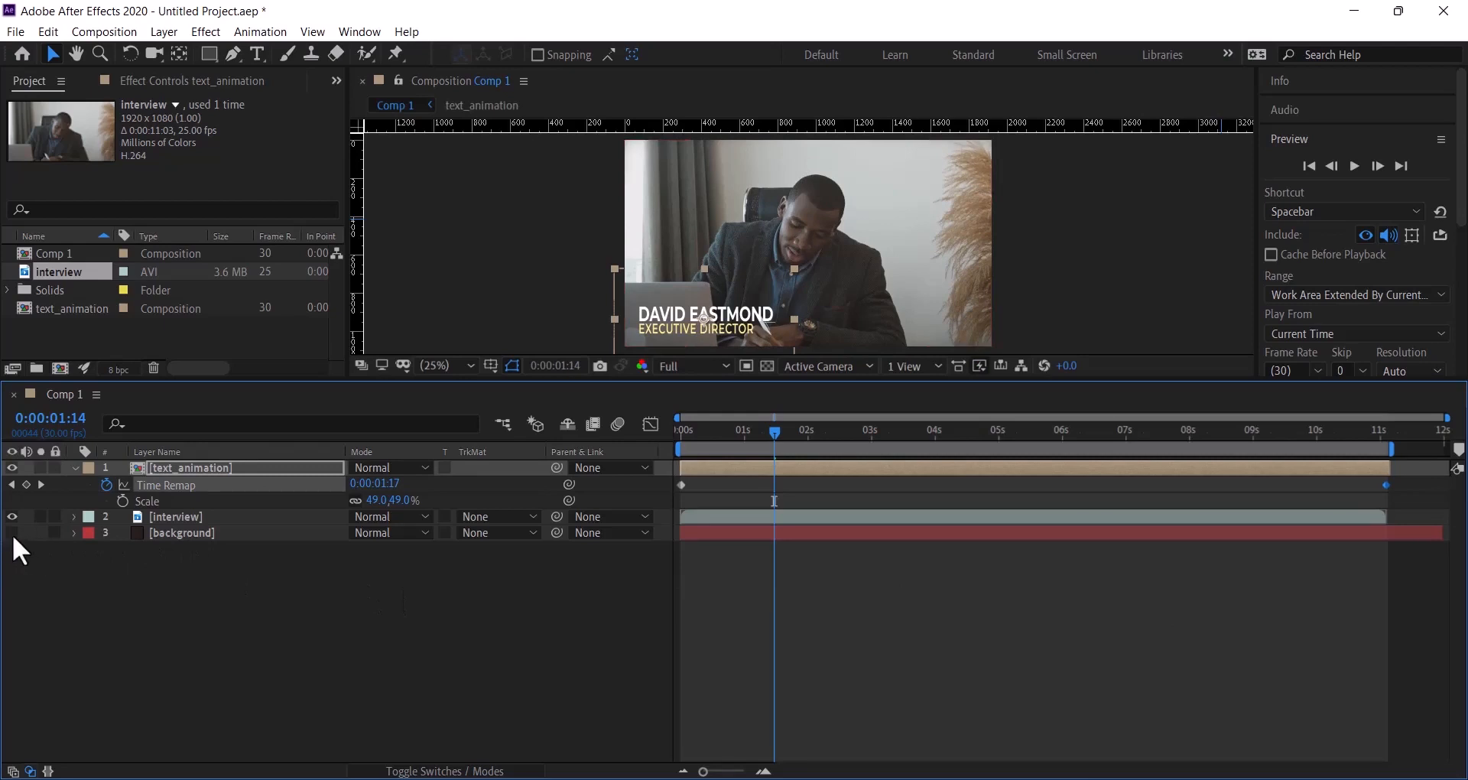
left_click(249, 543)
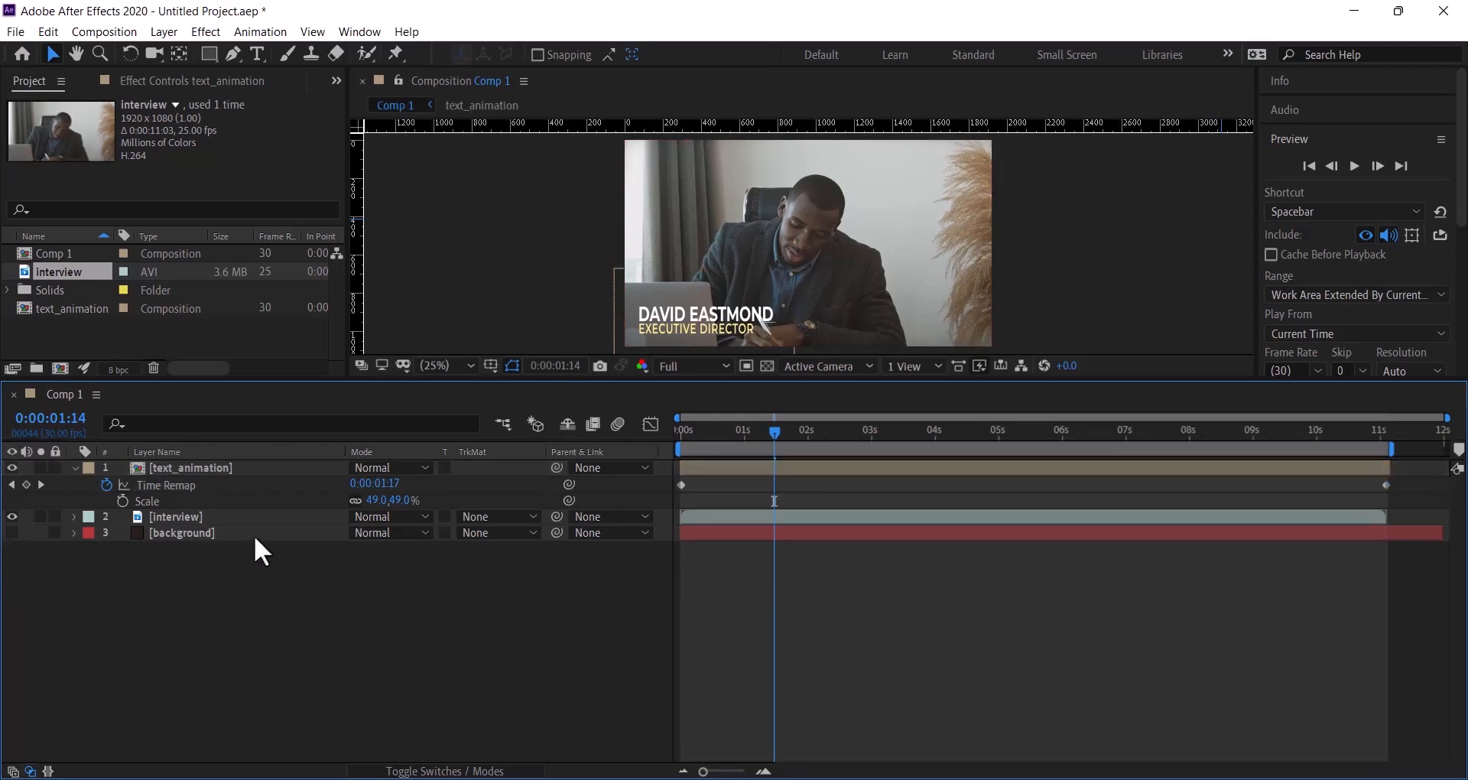
left_click(254, 535)
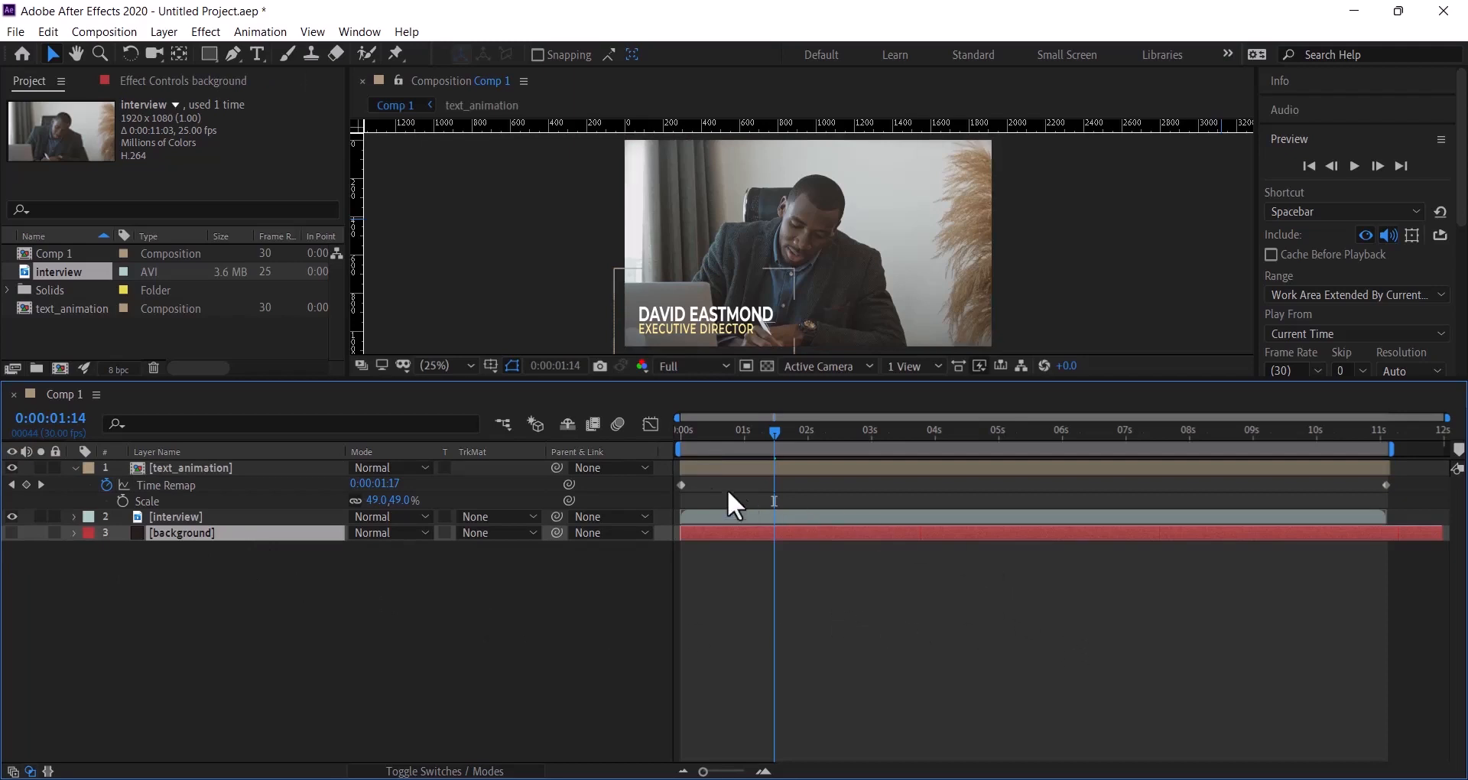
left_click(314, 468)
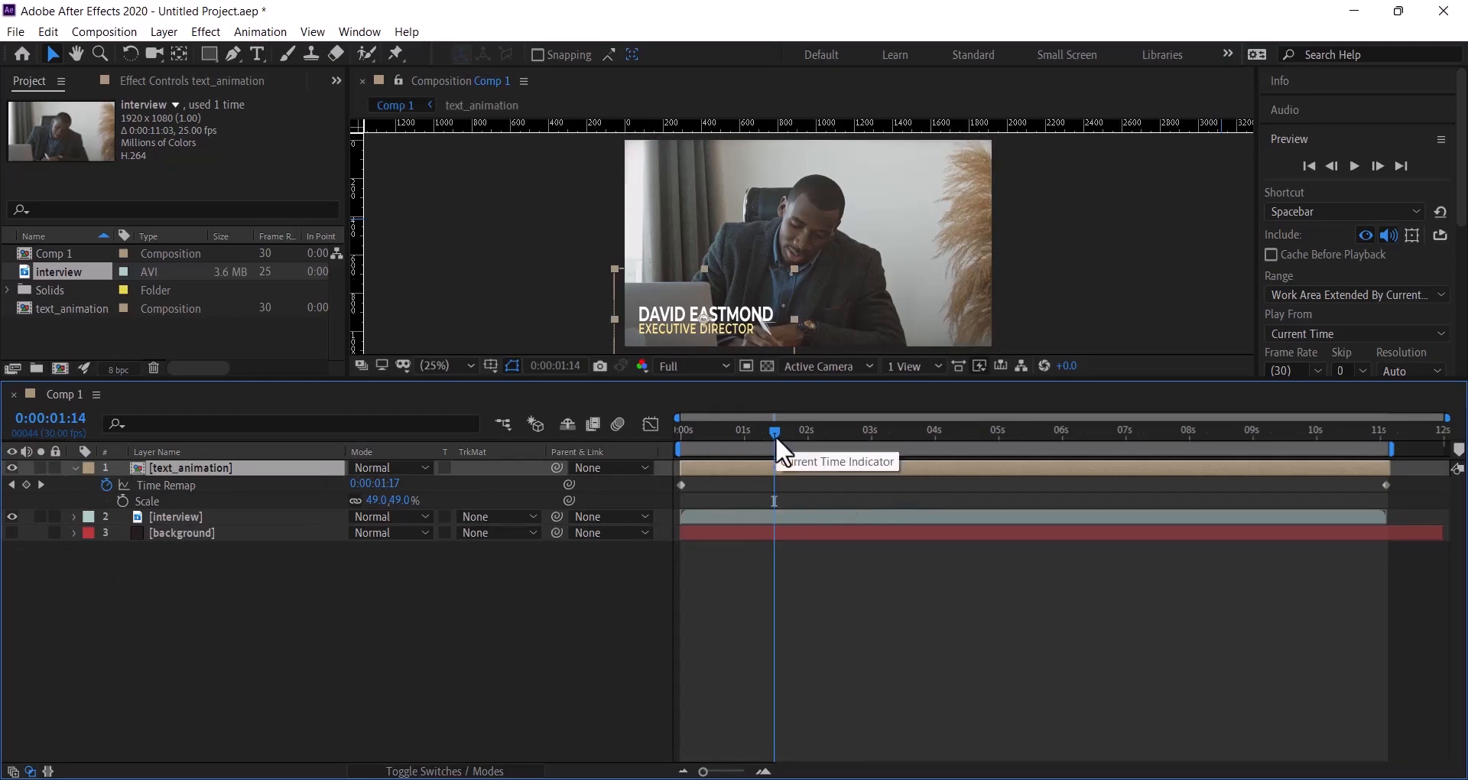
- Add a hold Time Remap keyframe near 7s and copy the first keyframe
mouse_move(778, 436)
left_mouse_down()
mouse_move(944, 461)
mouse_move(1126, 458)
left_mouse_up()
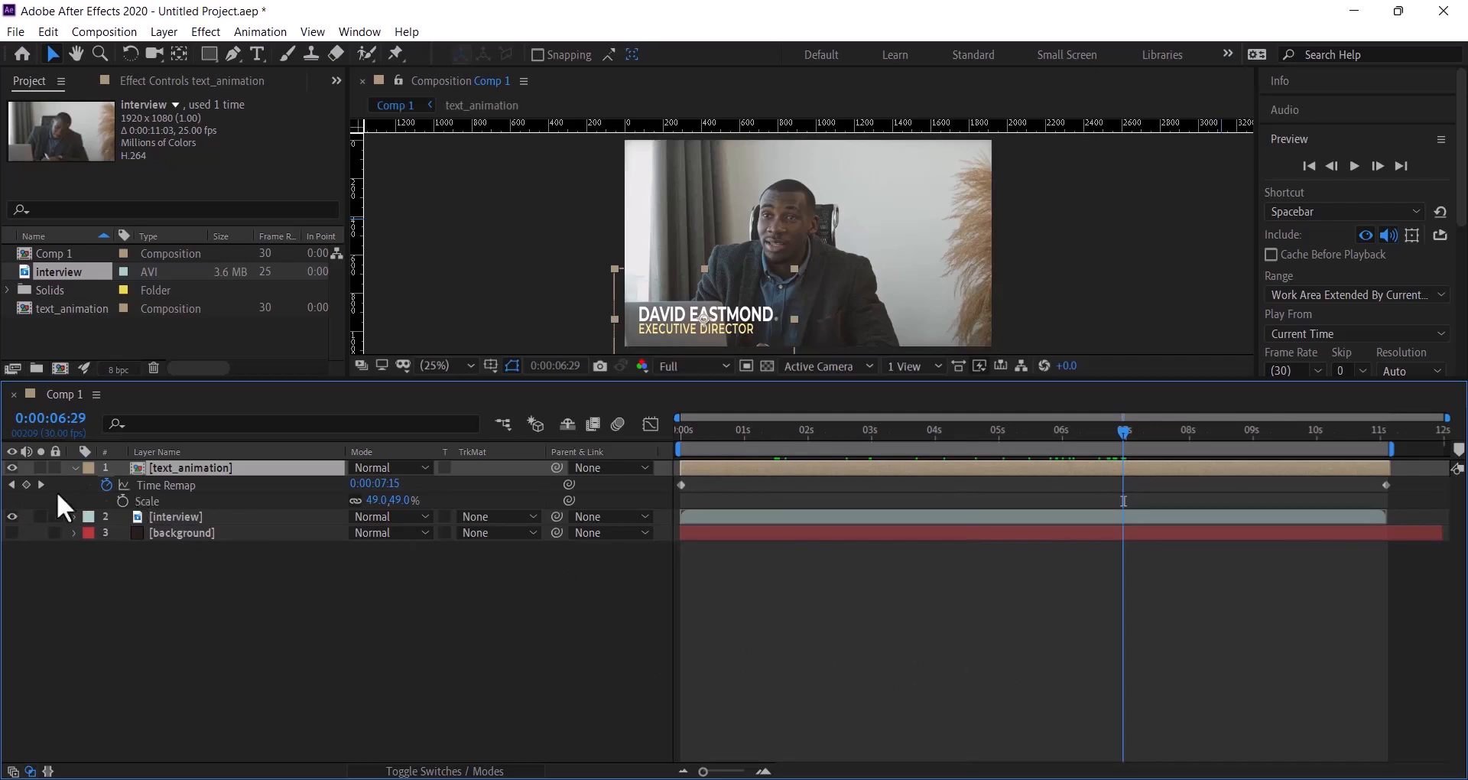
left_click(26, 484)
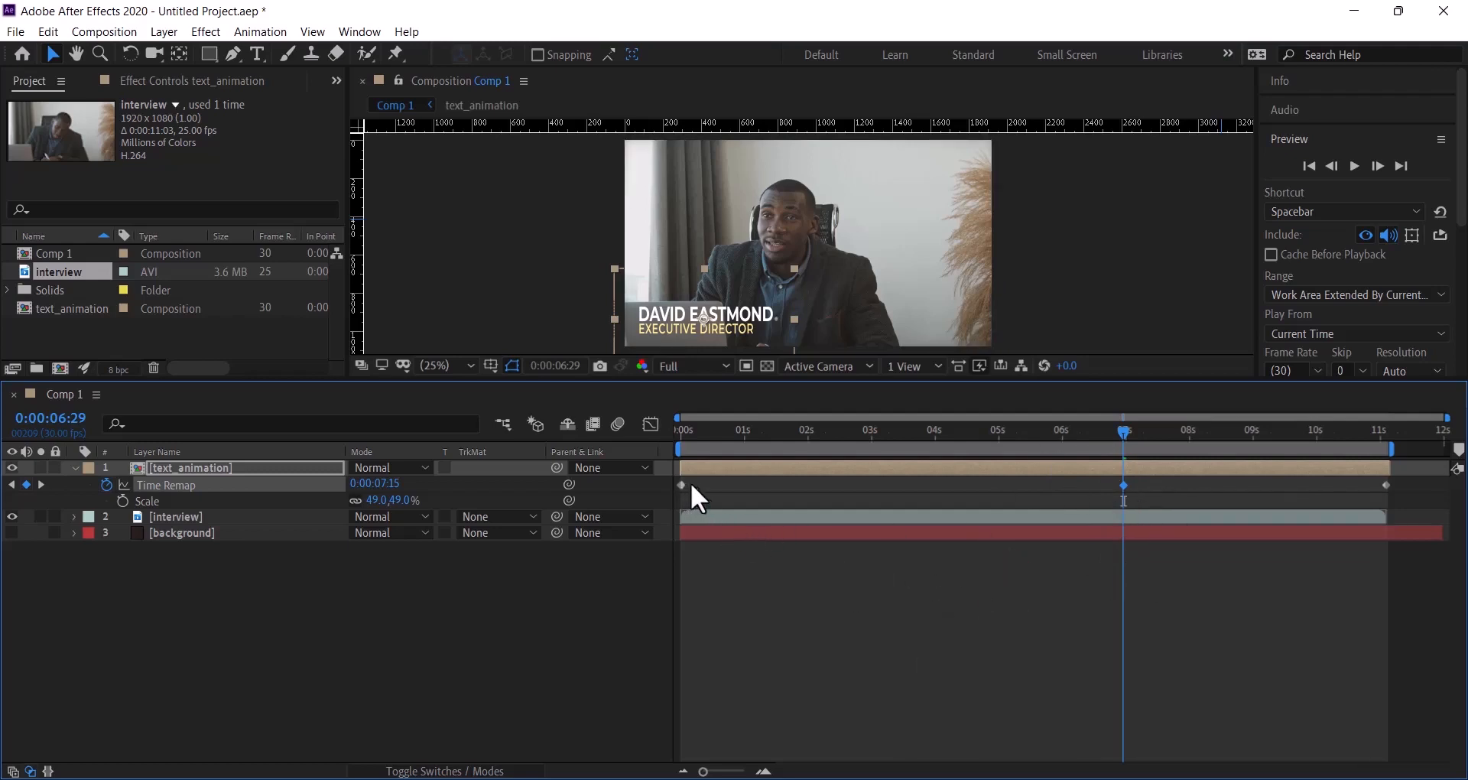
left_click_drag(691, 483, 663, 492)
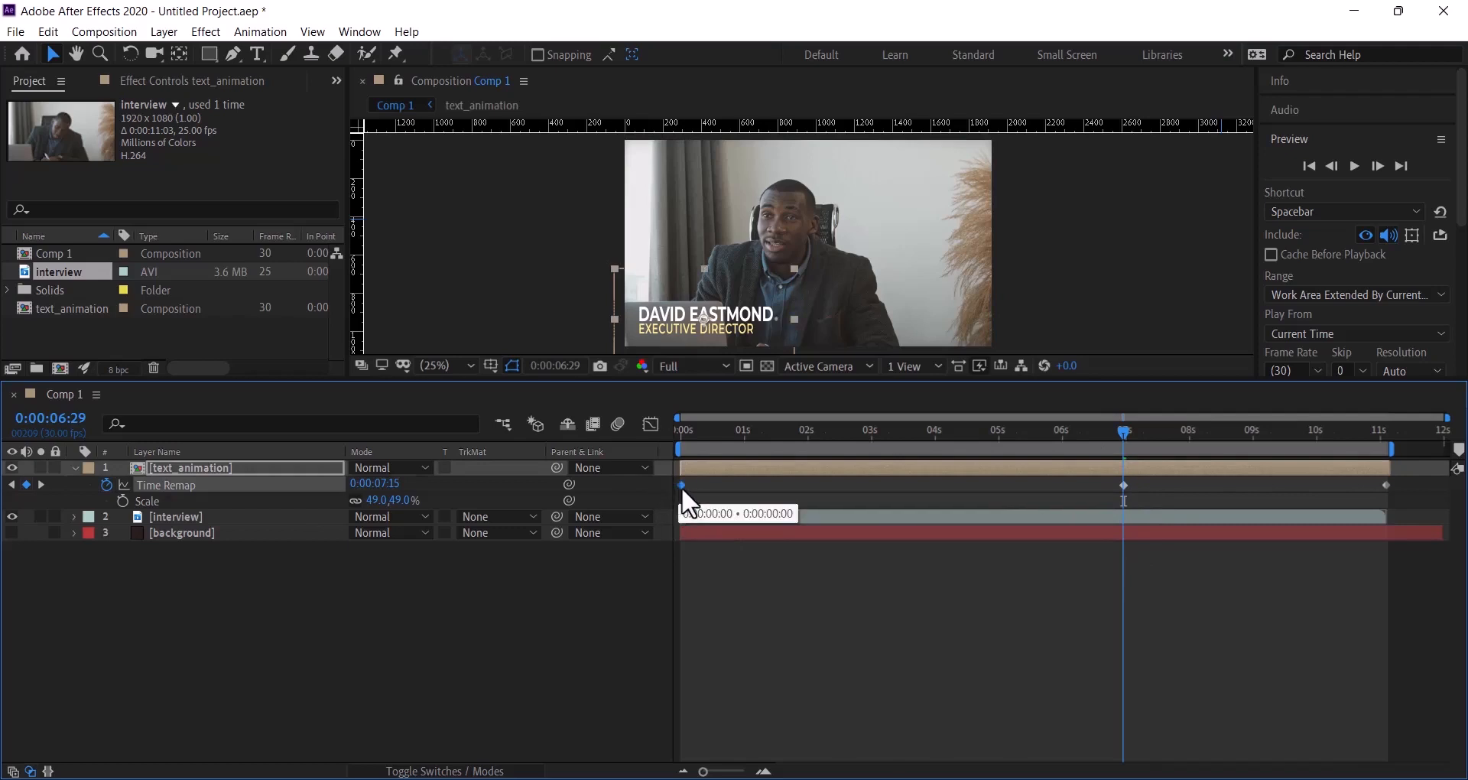
left_click(53, 34)
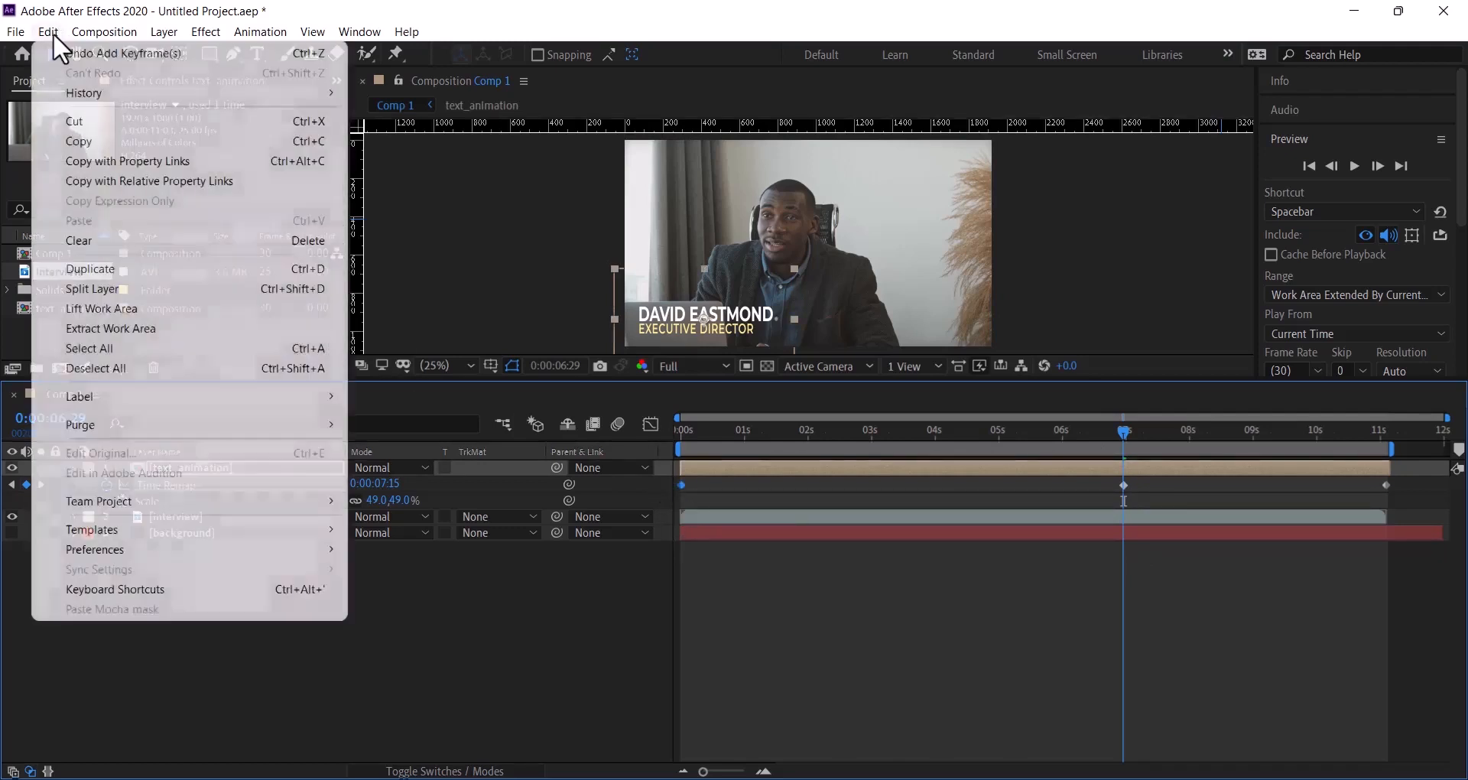
left_click(92, 148)
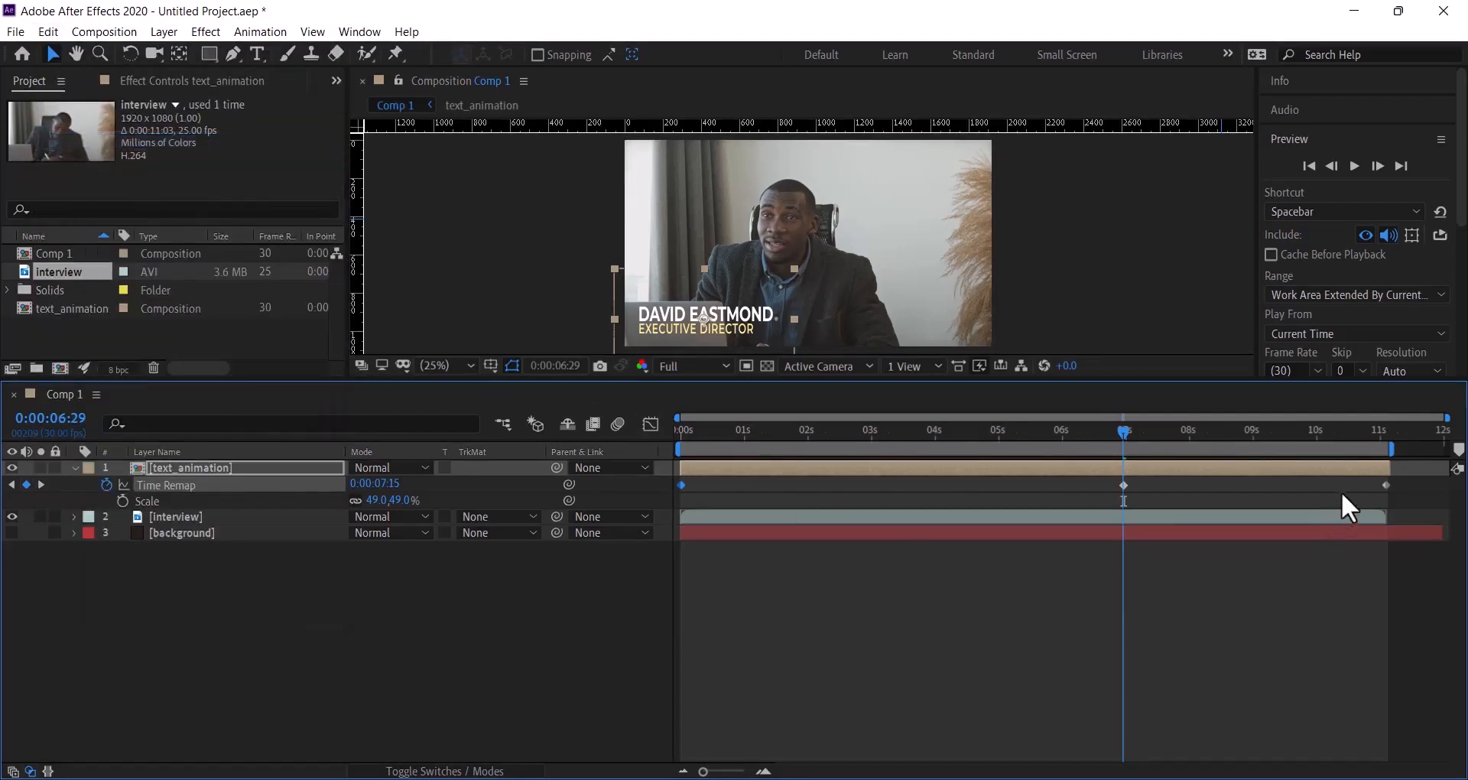
- Clear the end keyframe and paste the starting keyframe at about 11s
left_click(1386, 486)
left_click(51, 33)
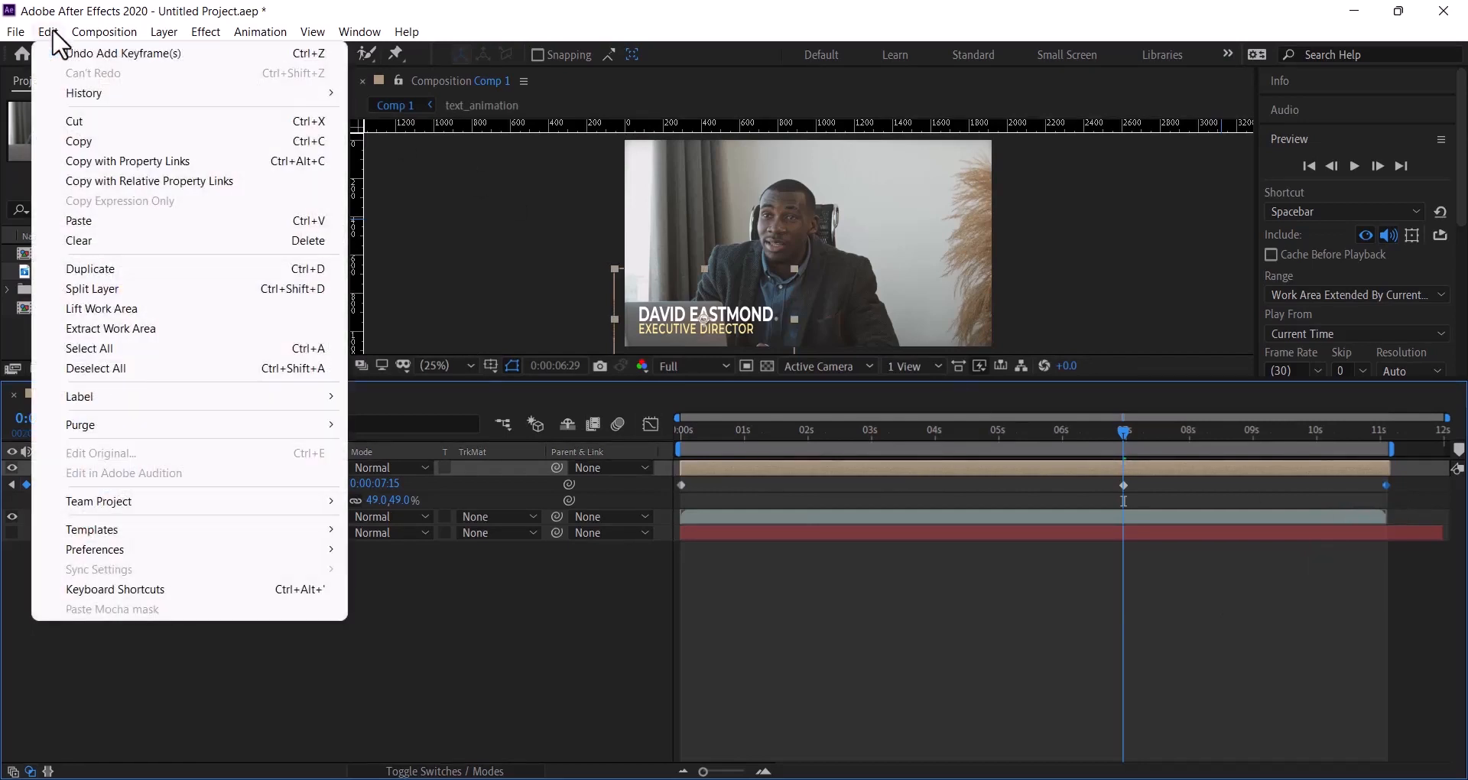
left_click(92, 238)
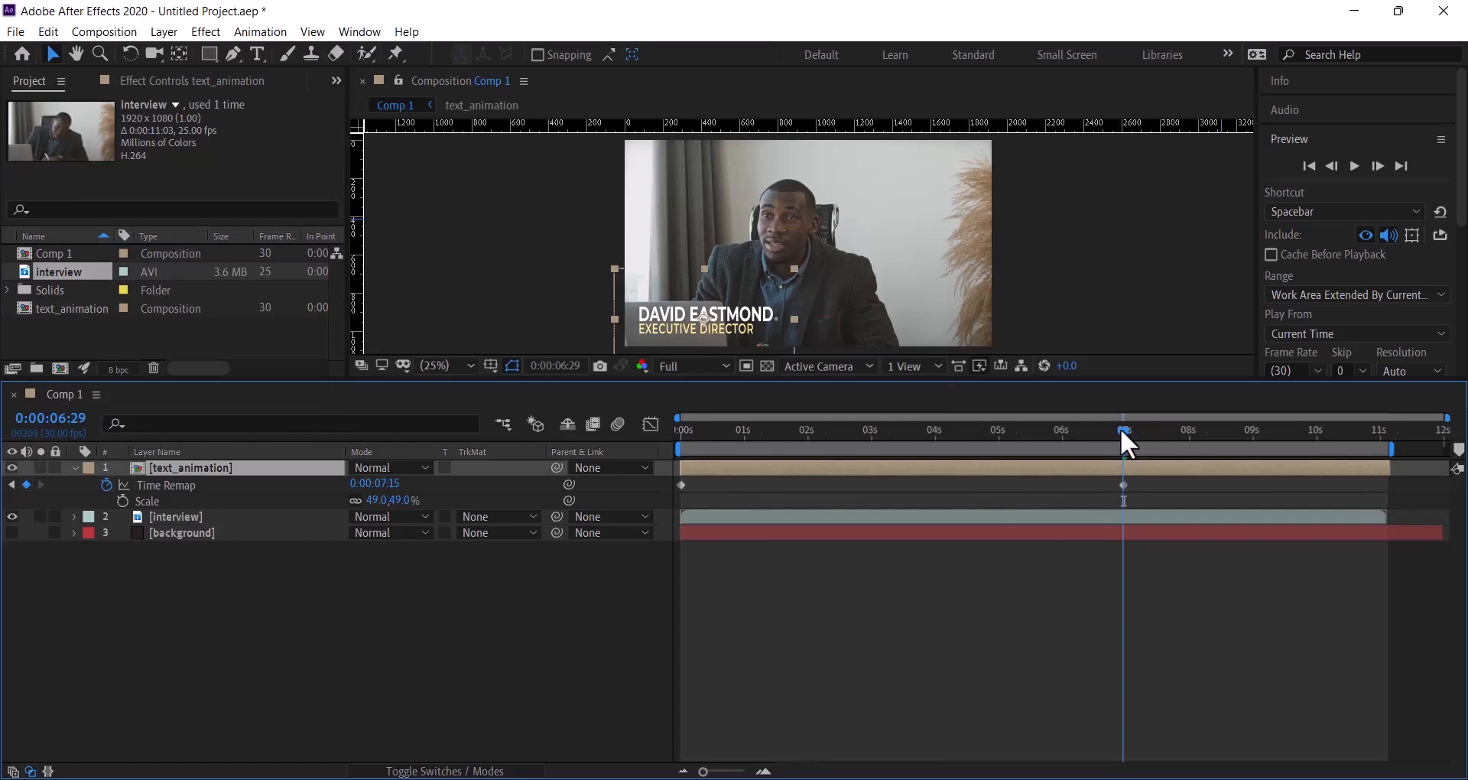
left_click_drag(1124, 431, 1386, 485)
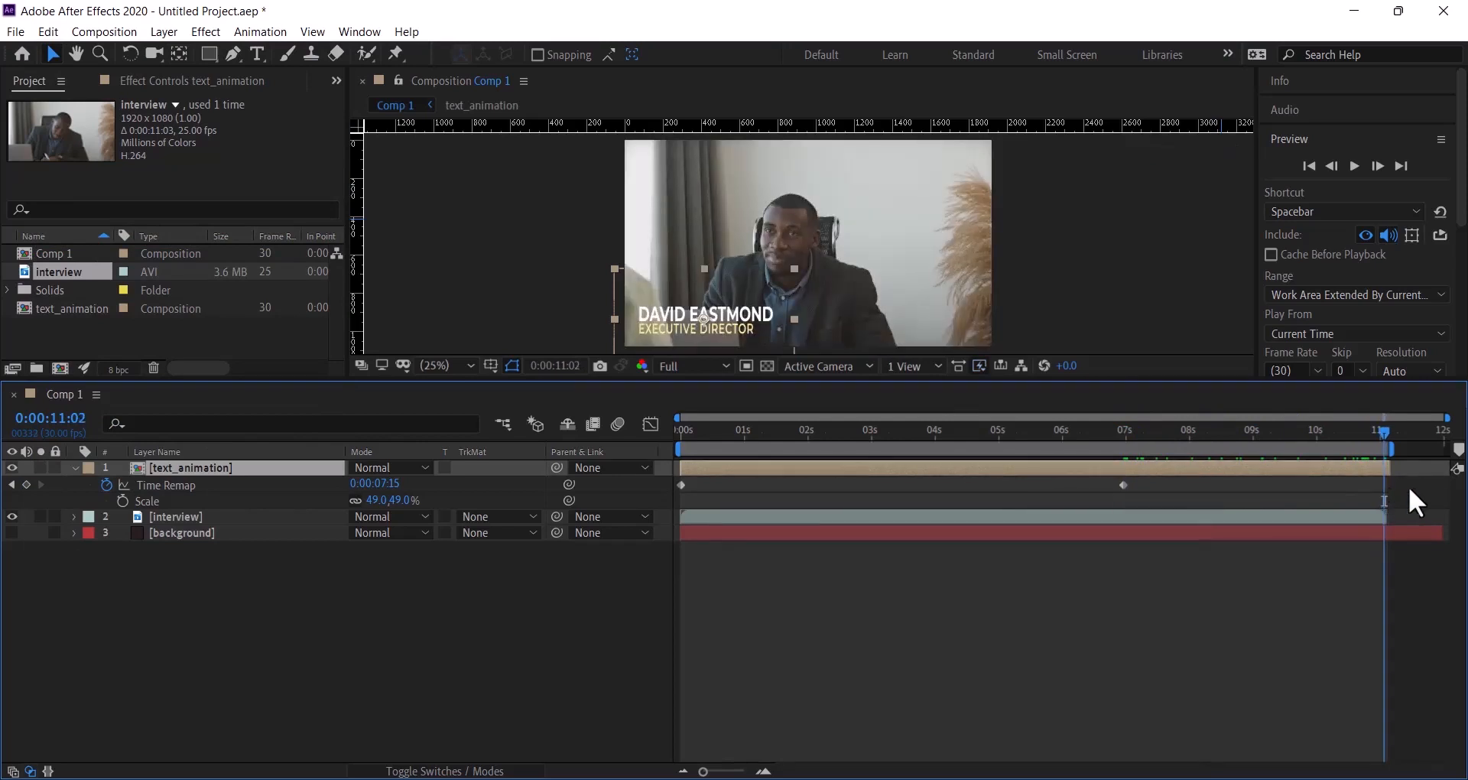
left_click(50, 31)
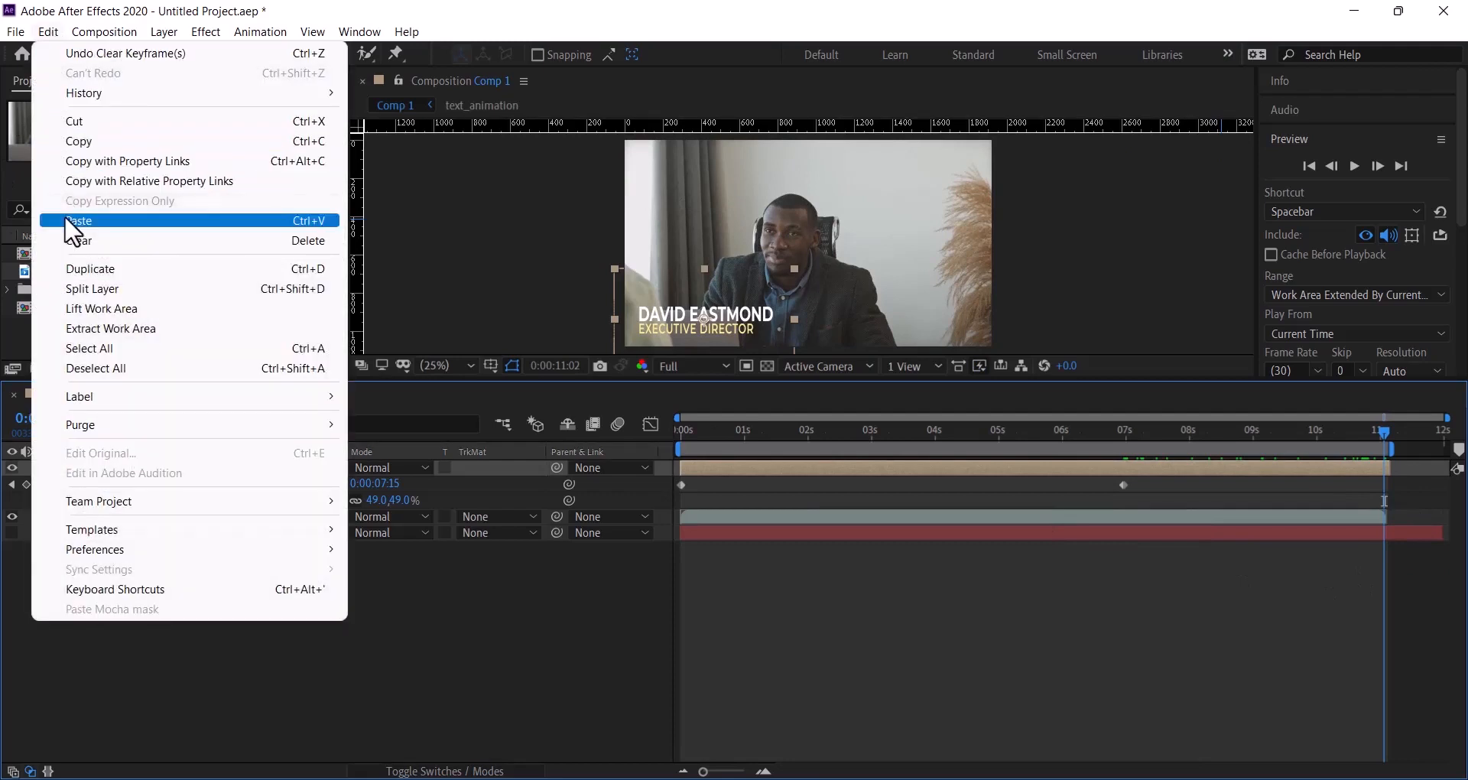
left_click(65, 220)
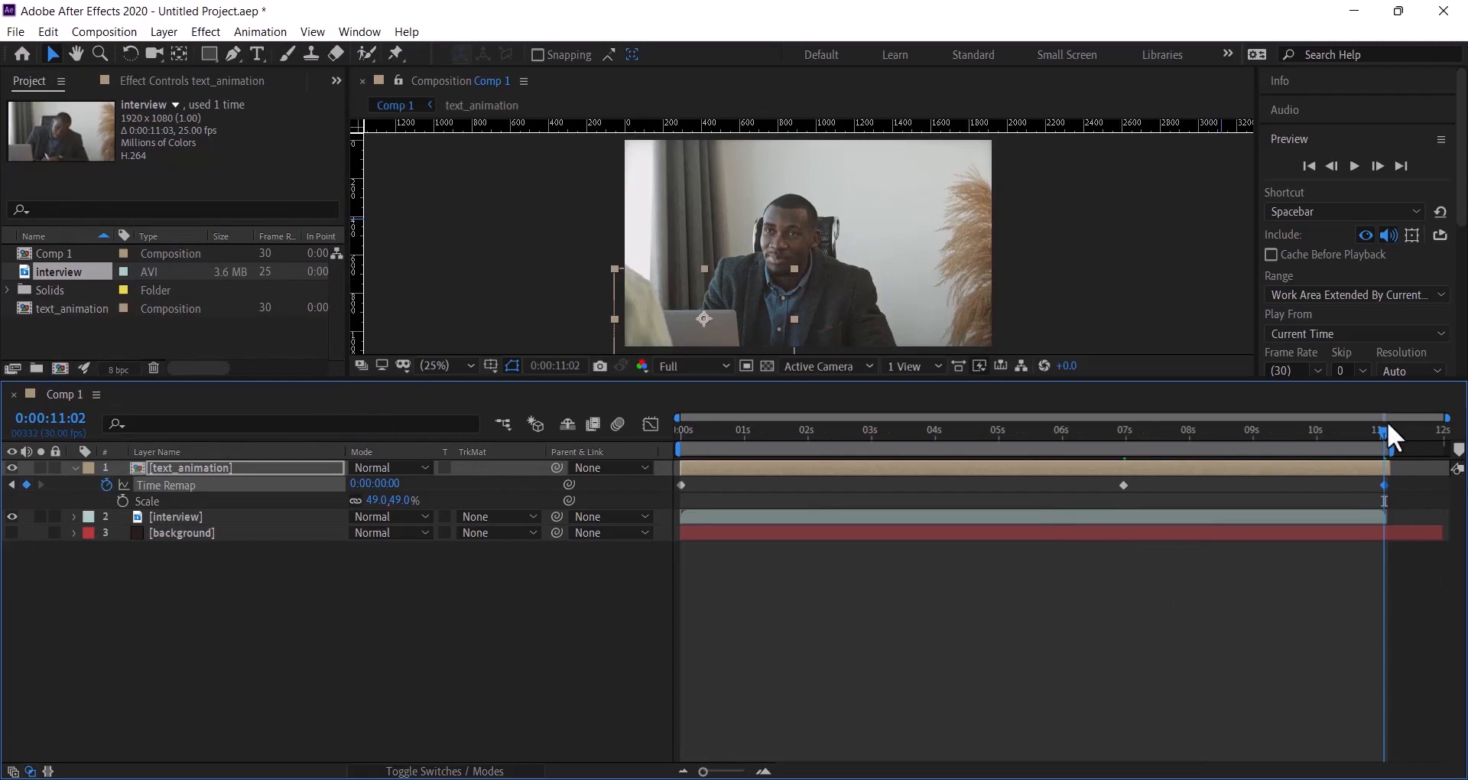
- Scrub through the ending, return to the start, and deselect the title layer
mouse_move(1367, 429)
left_mouse_down()
mouse_move(1421, 432)
mouse_move(1384, 432)
left_mouse_up()
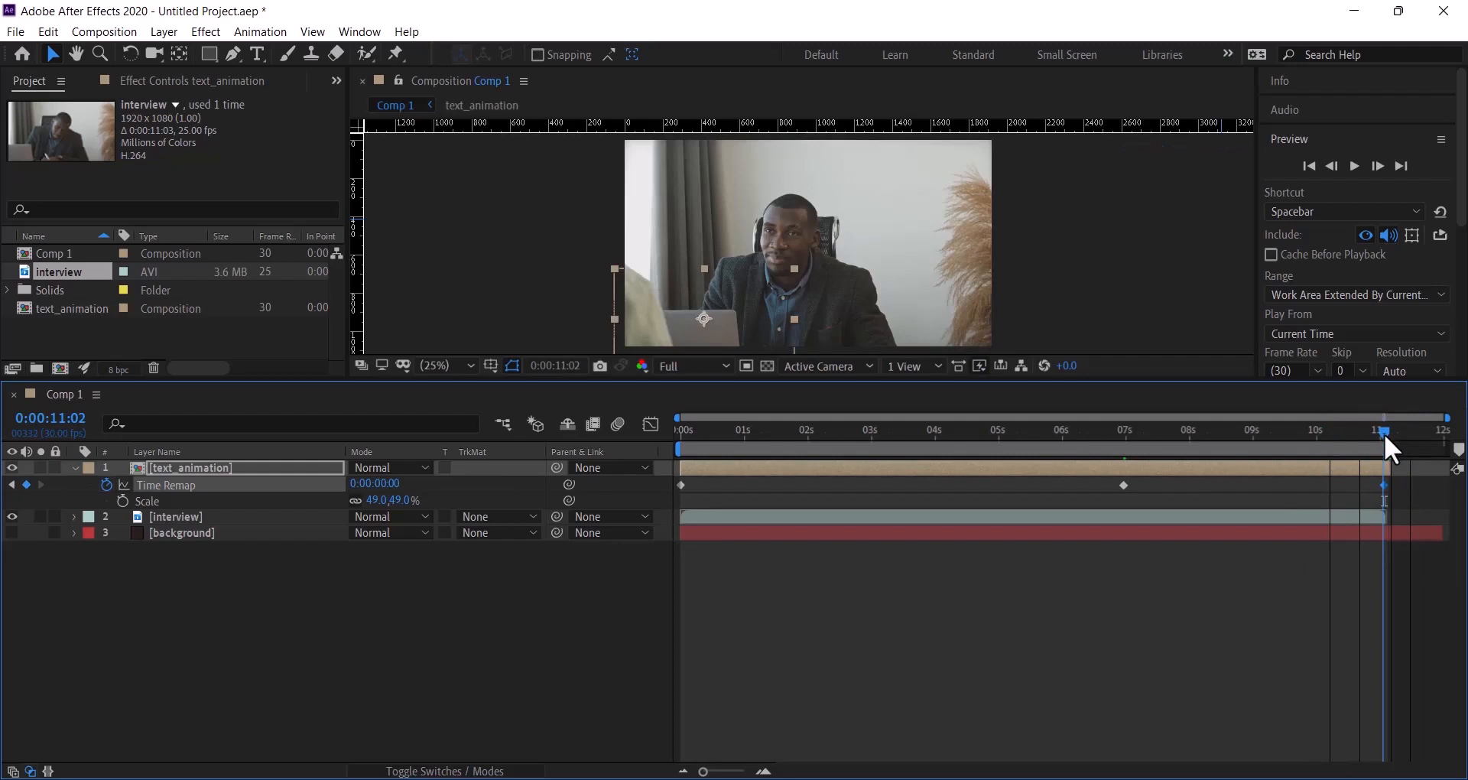
left_click_drag(1384, 433, 602, 445)
left_click(480, 598)
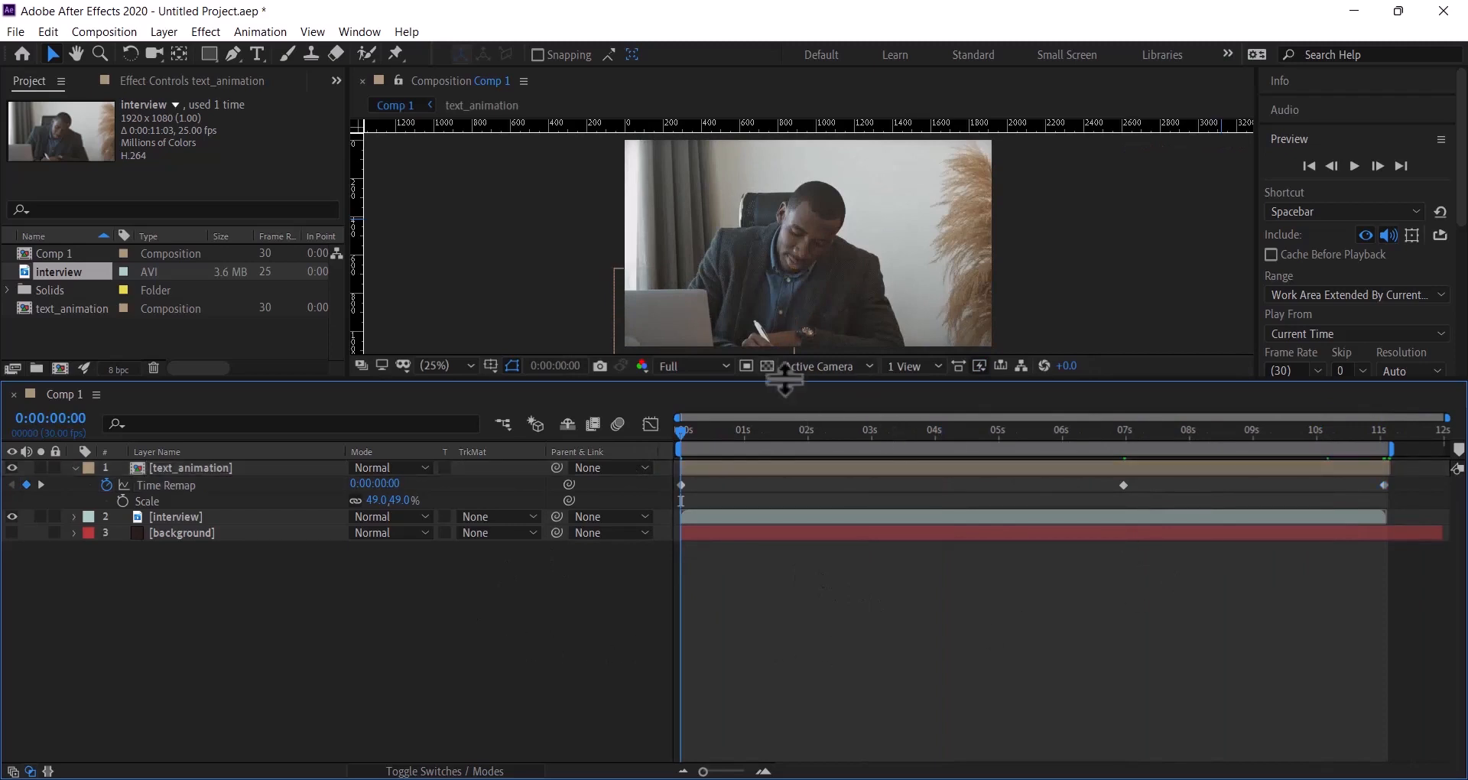
- Enlarge the composition viewer and play back the lower-third once
left_click_drag(785, 382, 760, 609)
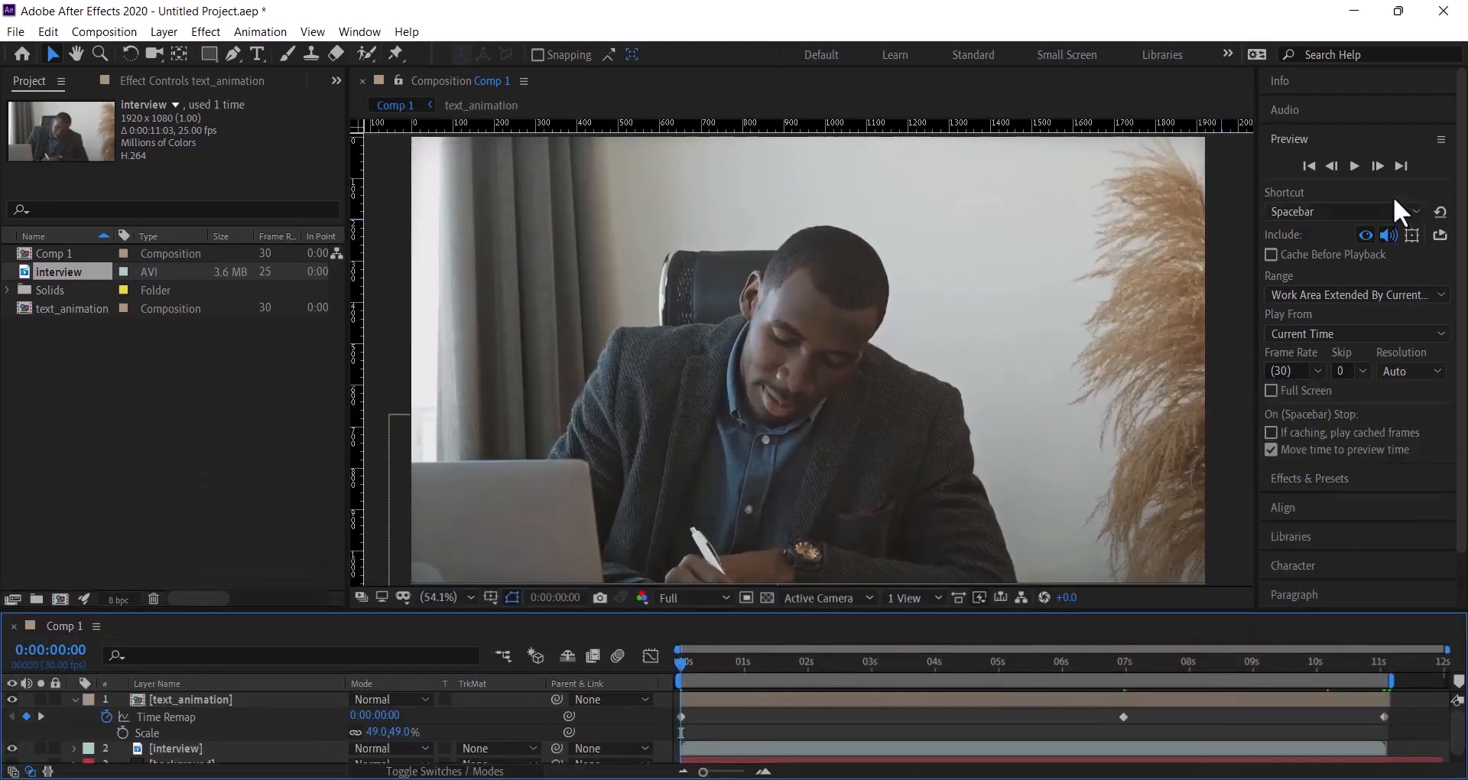
left_click(1354, 166)
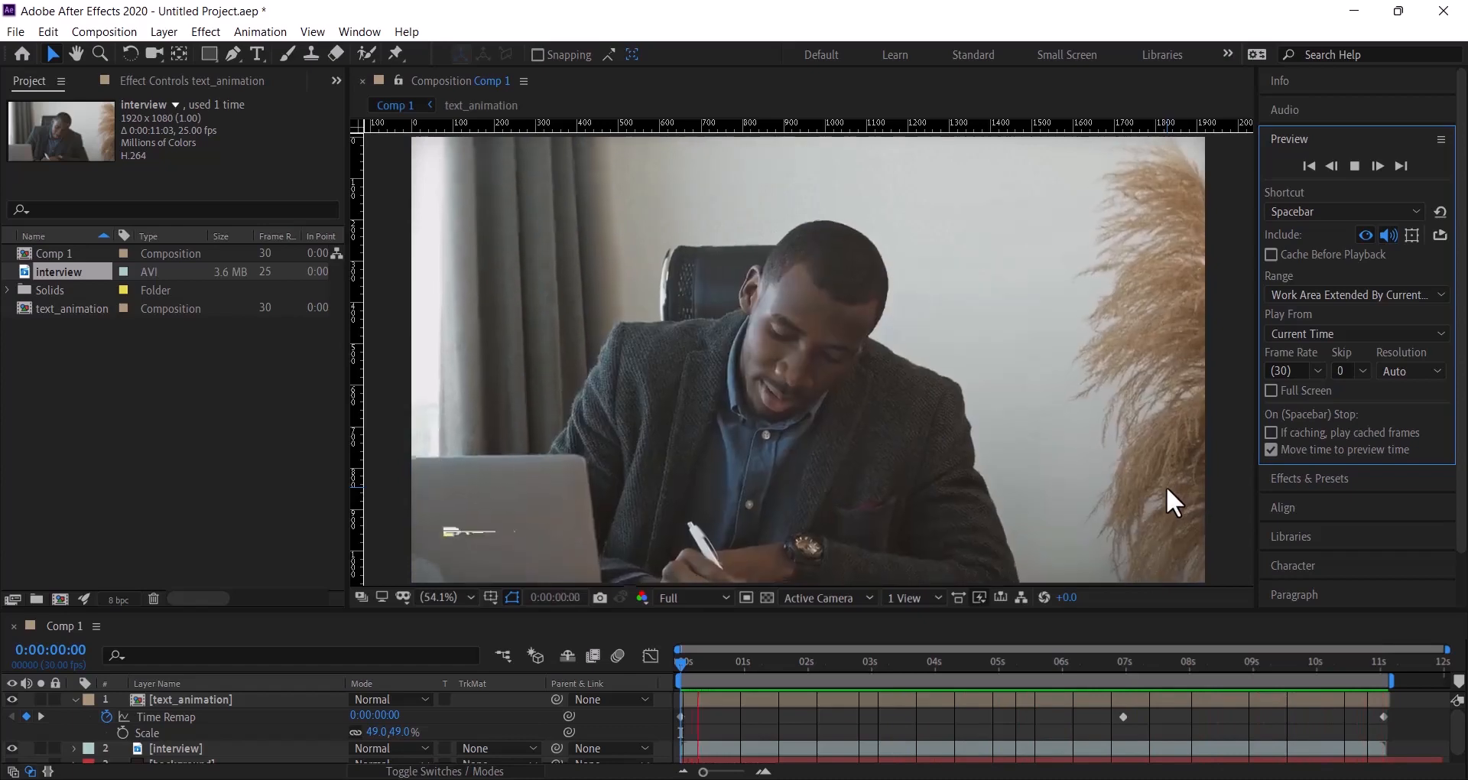
left_click(1166, 485)
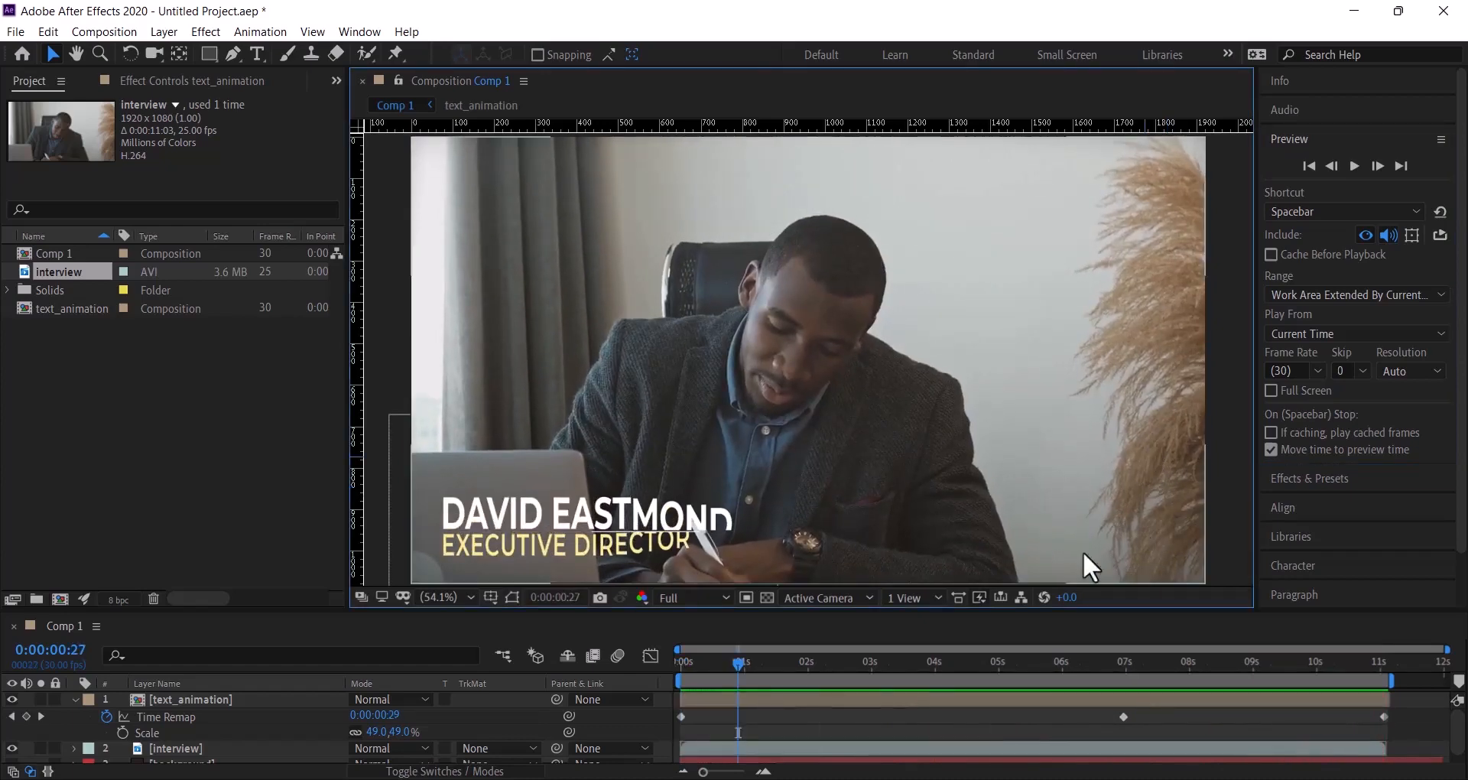
- Rebalance the viewer and timeline, then replay and scrub to about 7s to check the hold
left_click_drag(889, 612, 895, 397)
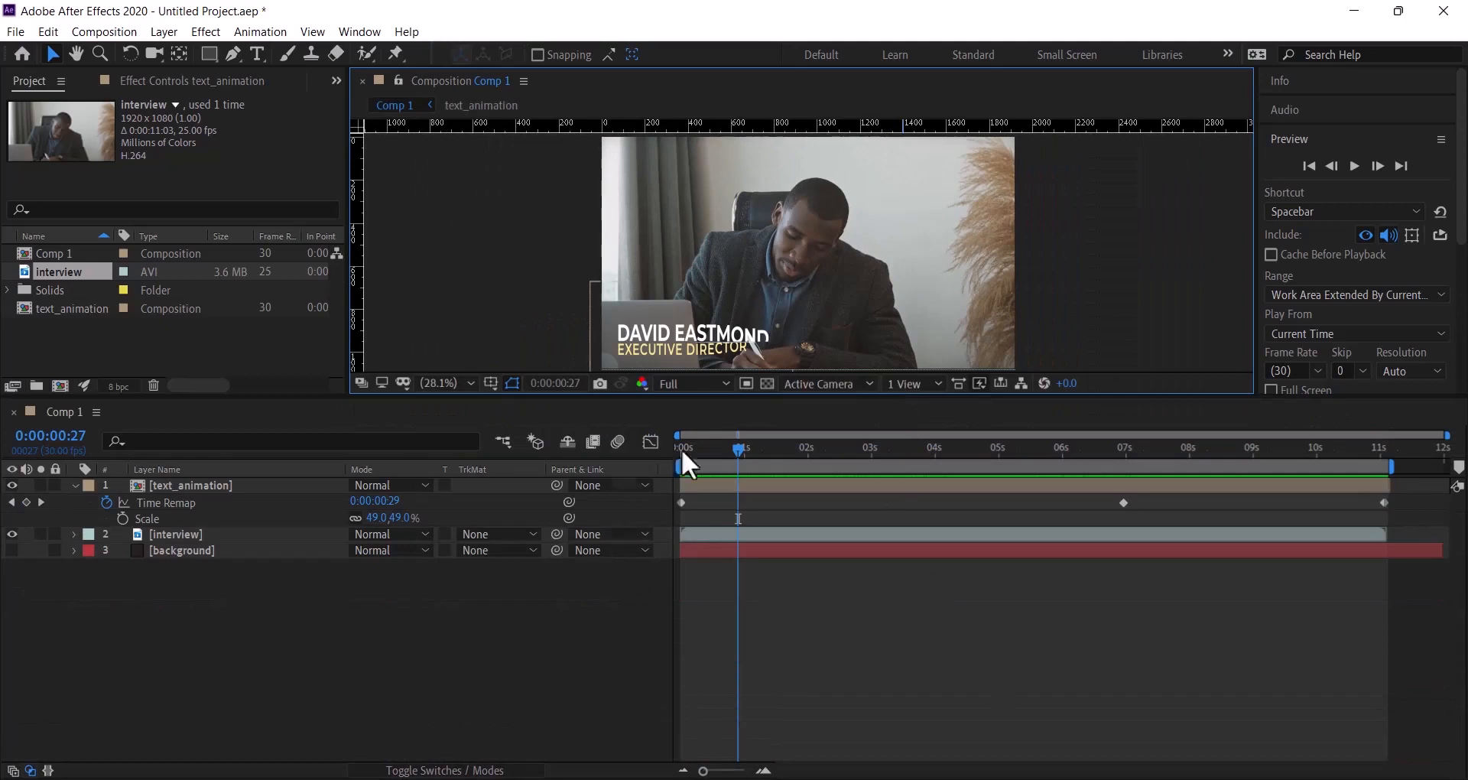
left_click_drag(752, 396, 734, 472)
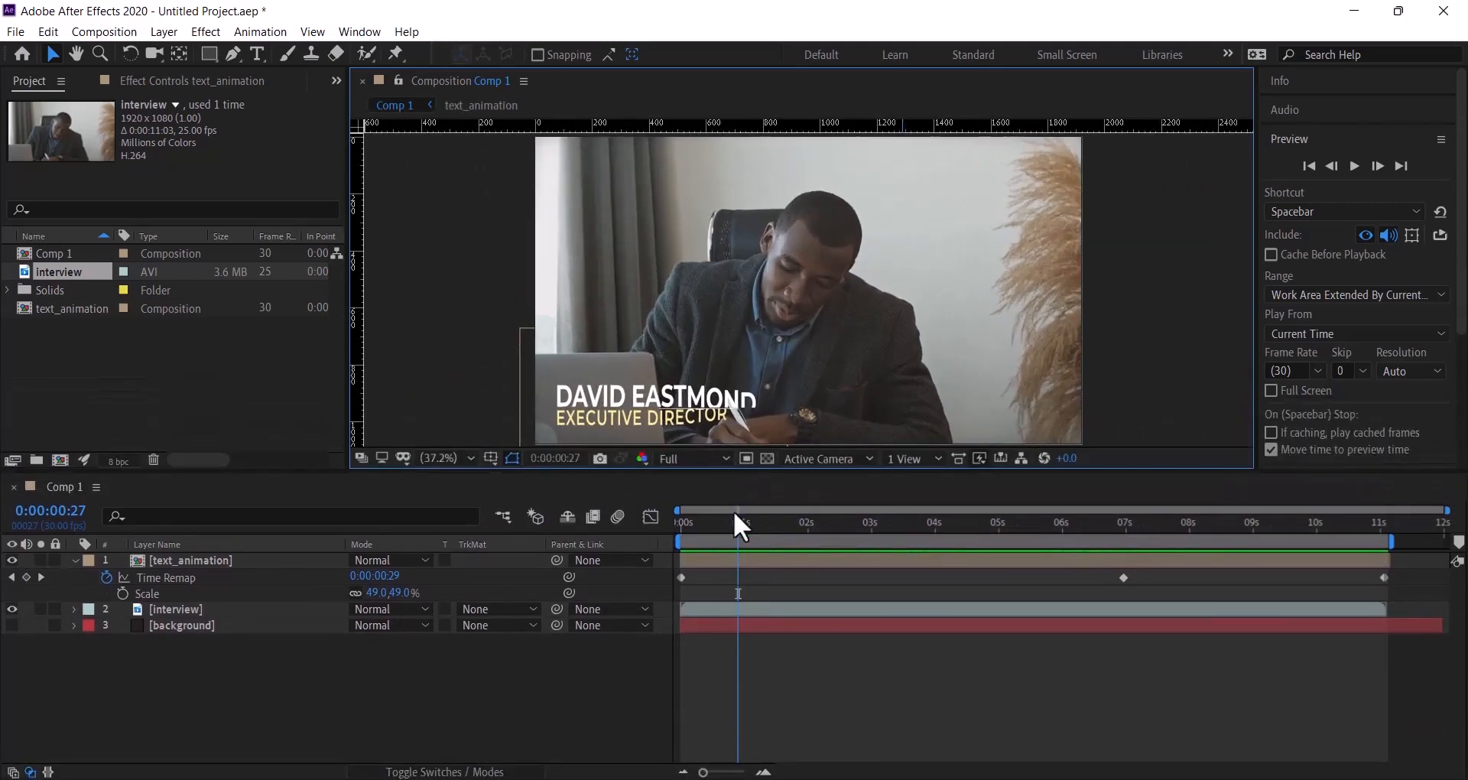
left_click(737, 522)
key("space")
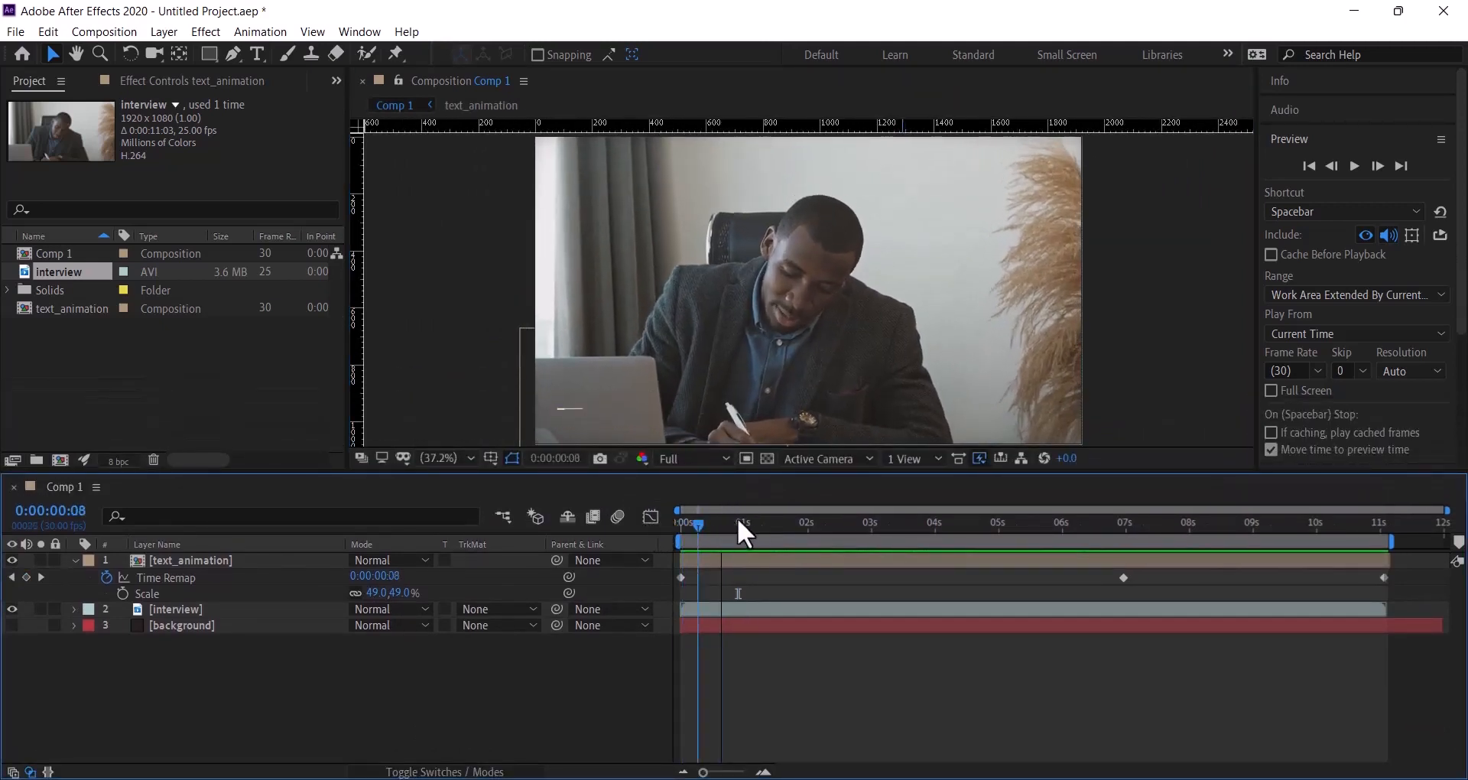
left_click_drag(832, 515, 1187, 540)
key("u")
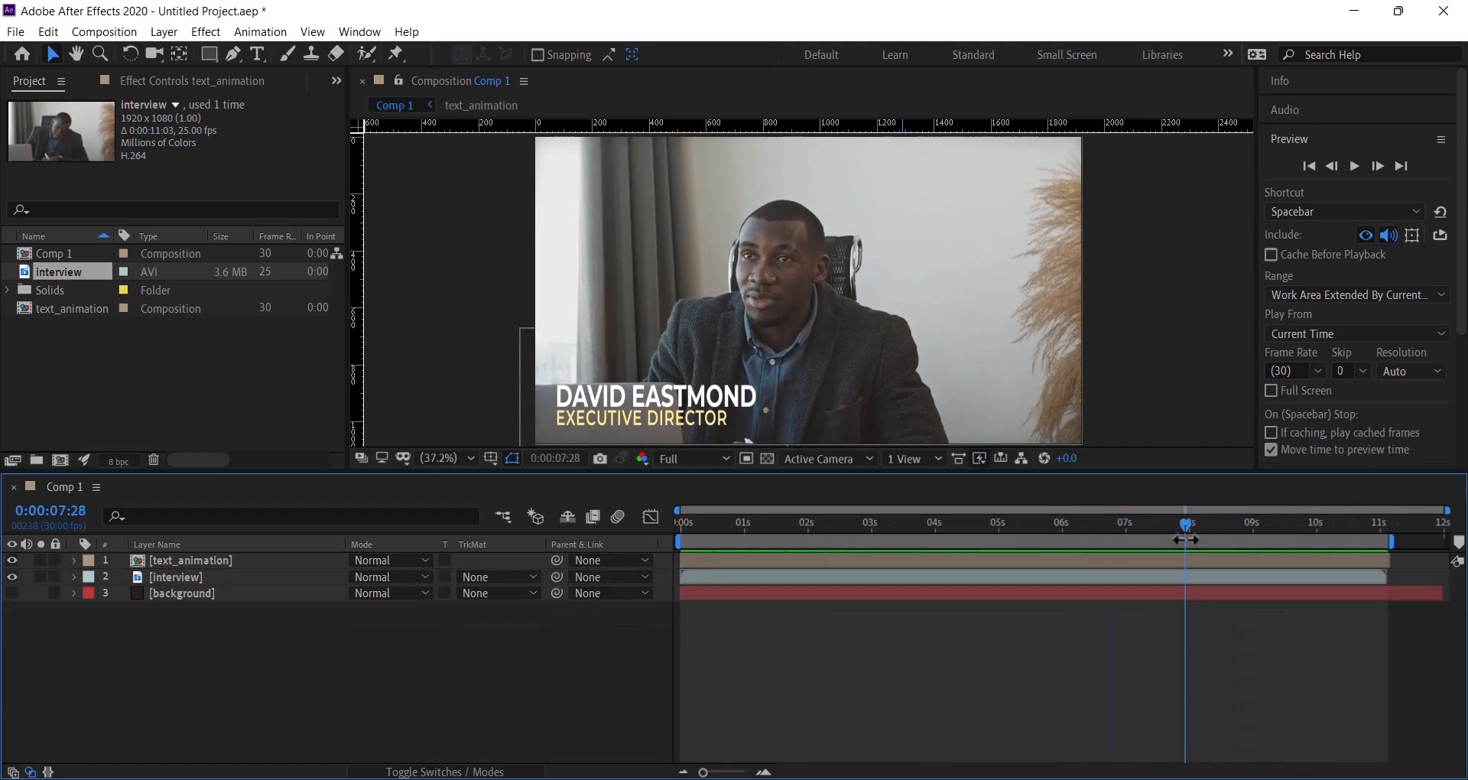